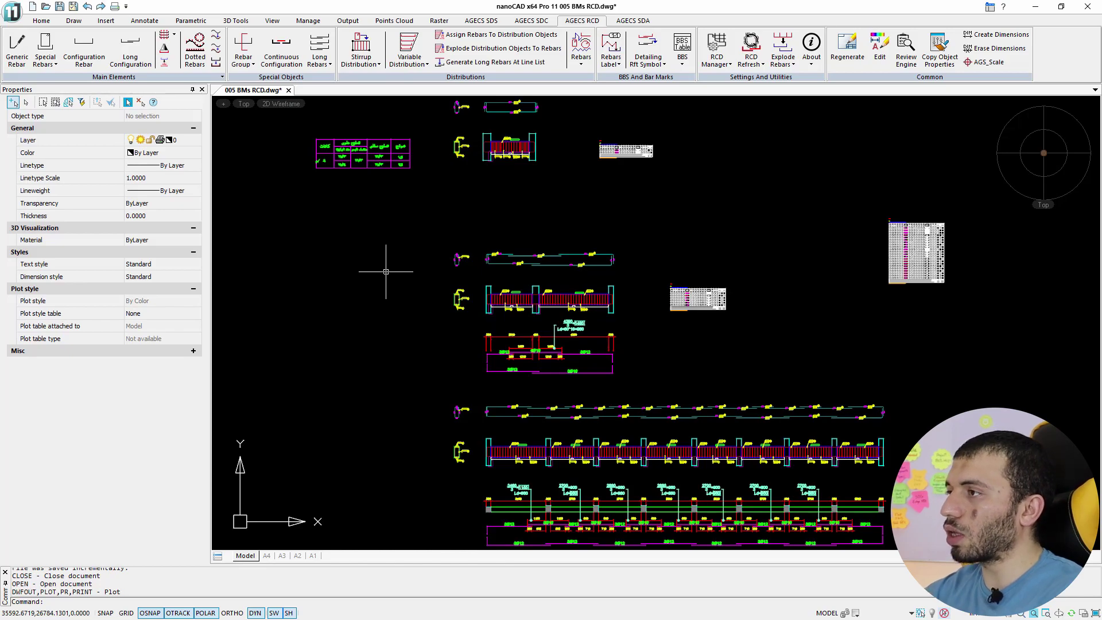
Step: Set the plot to Internal PDF Plotter on ISO A1 paper (841 x 594 mm) in landscape
key("ctrl+p")
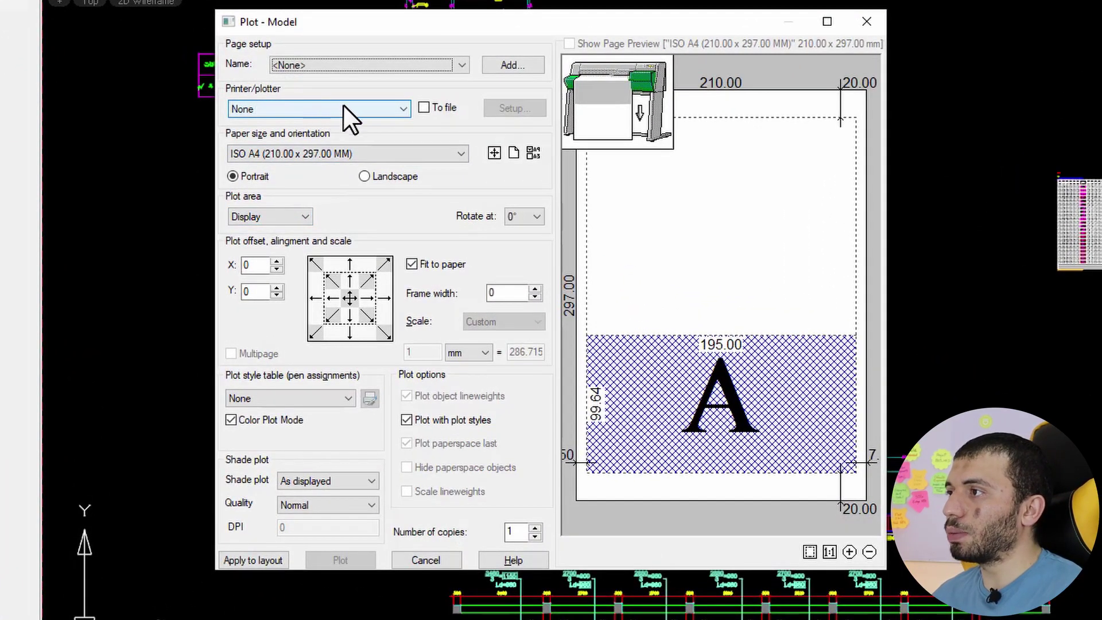
left_click(343, 105)
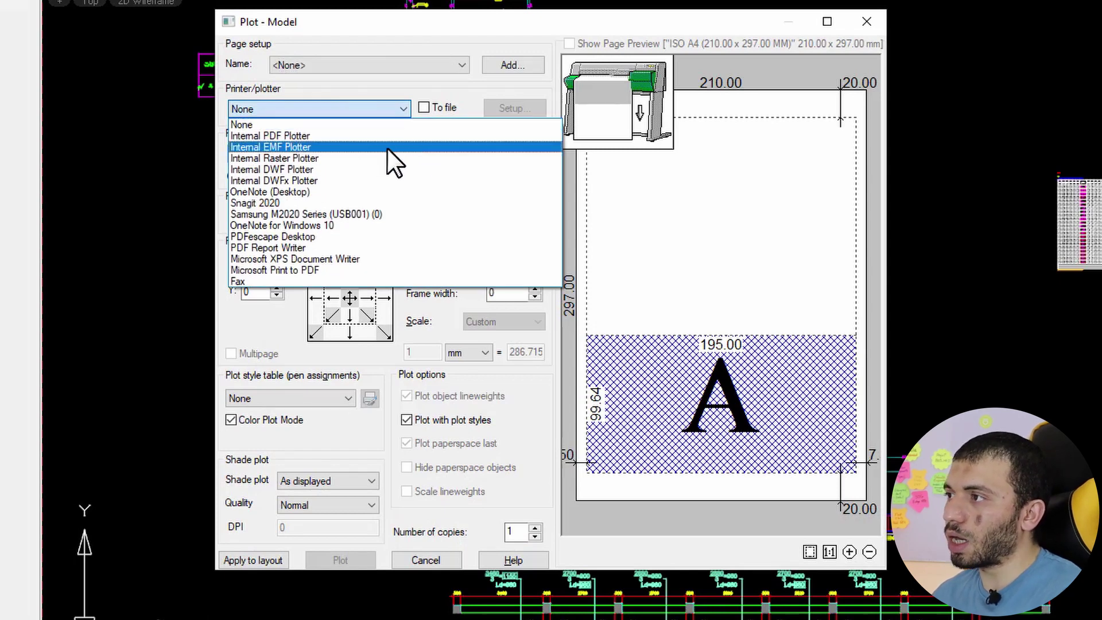
left_click(317, 137)
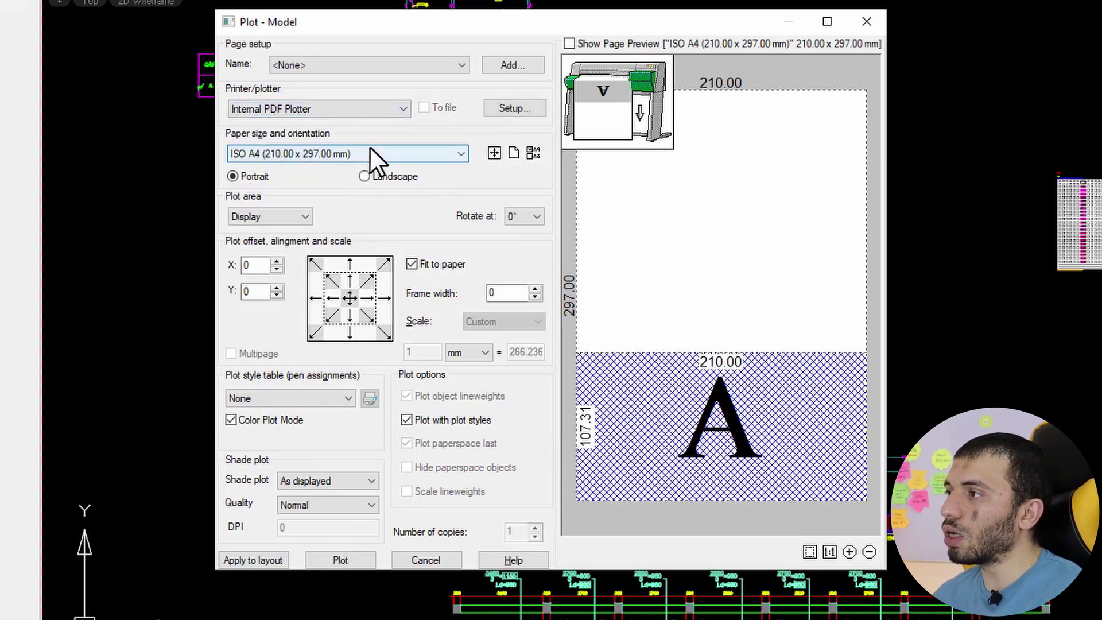
left_click(309, 152)
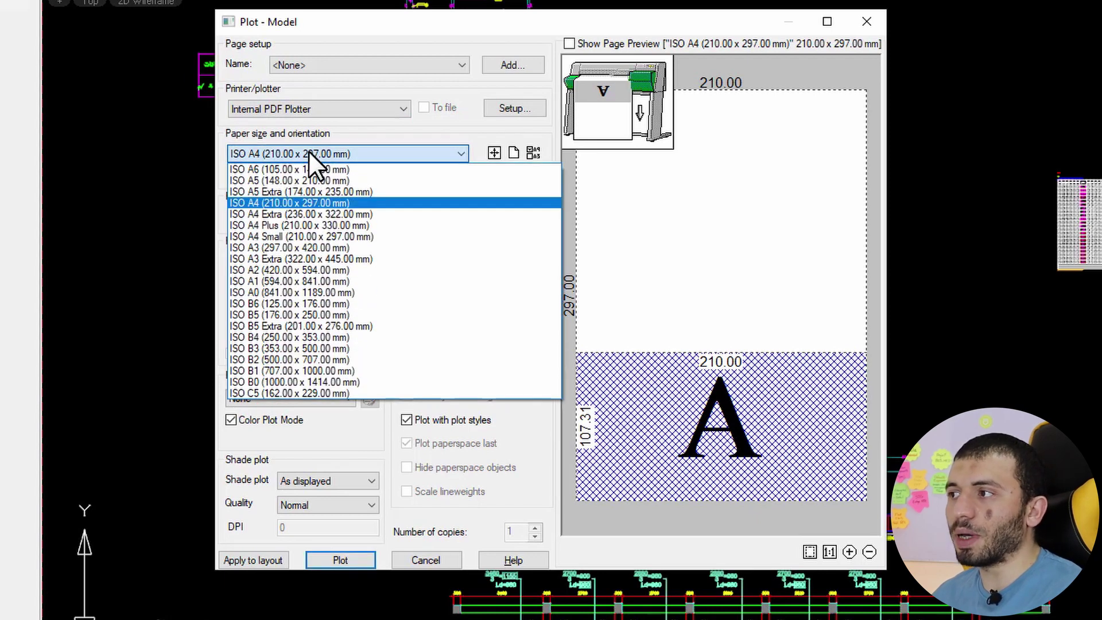
left_click(336, 280)
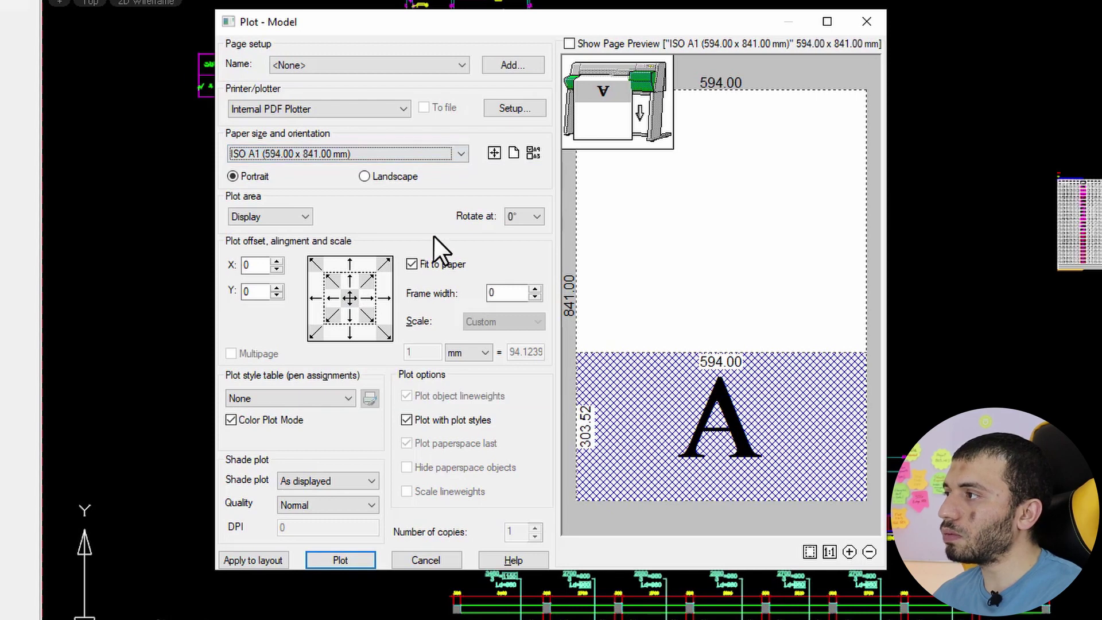
left_click(381, 174)
left_click(249, 175)
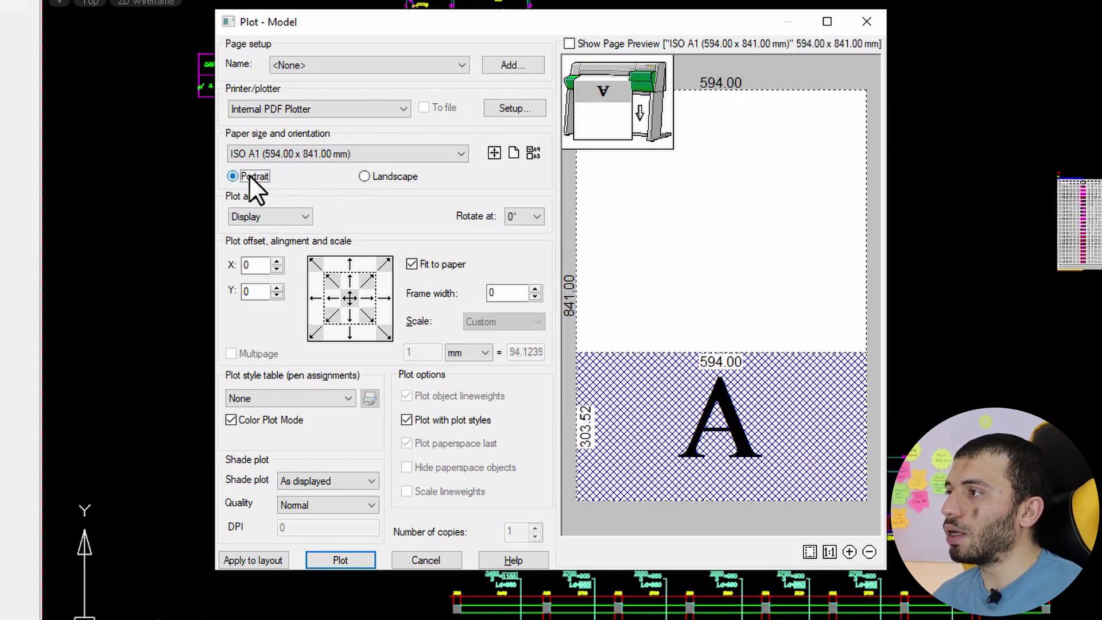
left_click(385, 178)
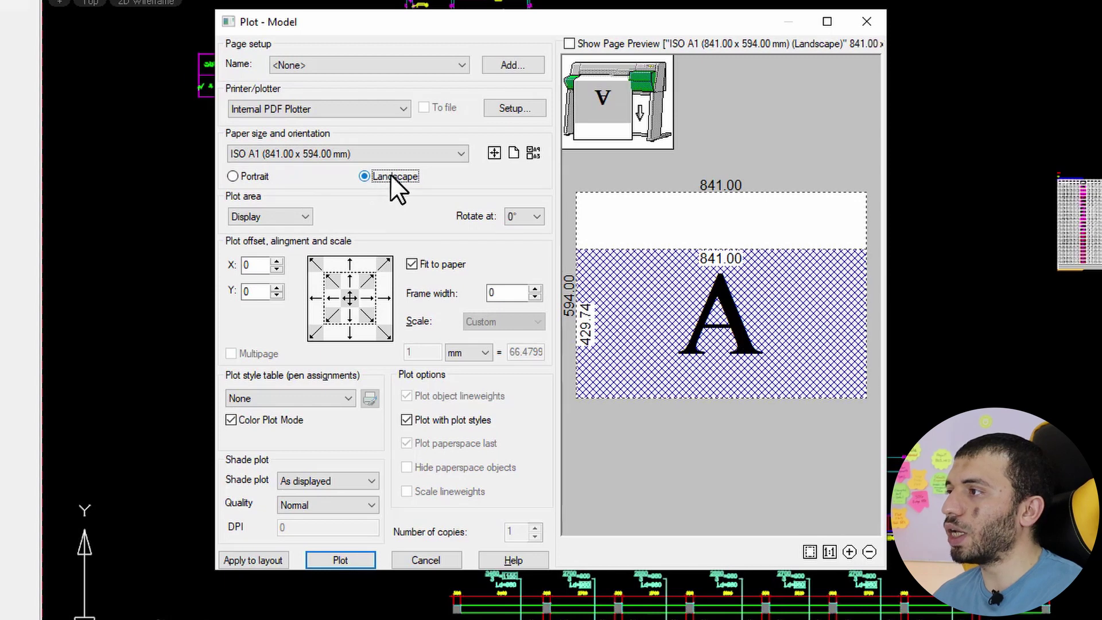
left_click(295, 215)
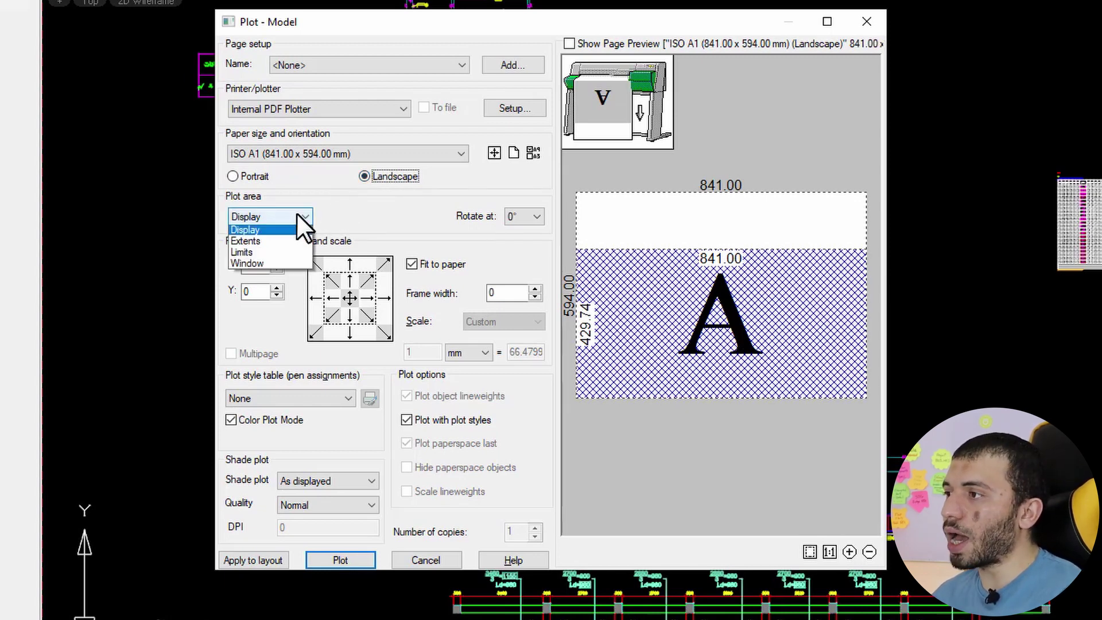
Step: Window the first beam's rebar details as the plot area and centre it on the sheet
left_click(255, 264)
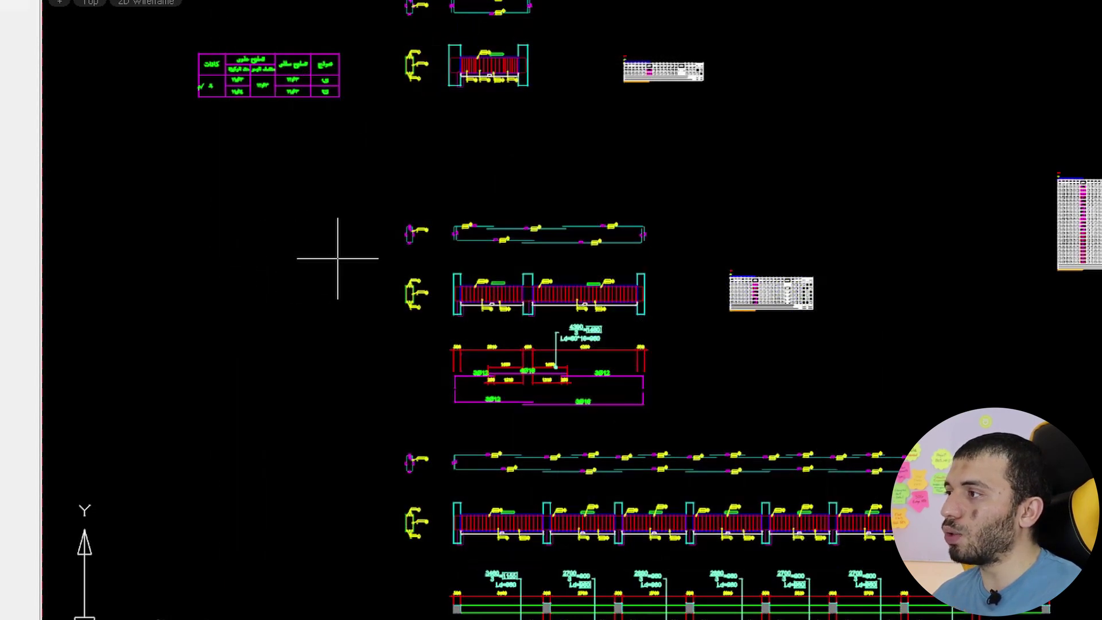
scroll(345, 252, "down", 1)
scroll(376, 90, "up", 1)
scroll(370, 55, "up", 2)
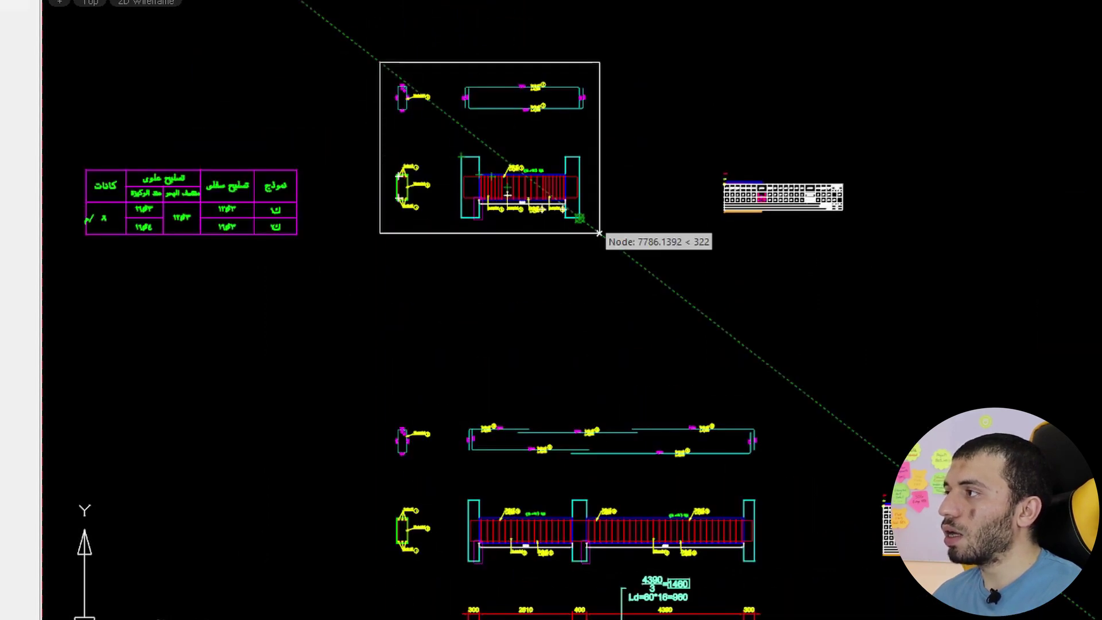
left_click(597, 234)
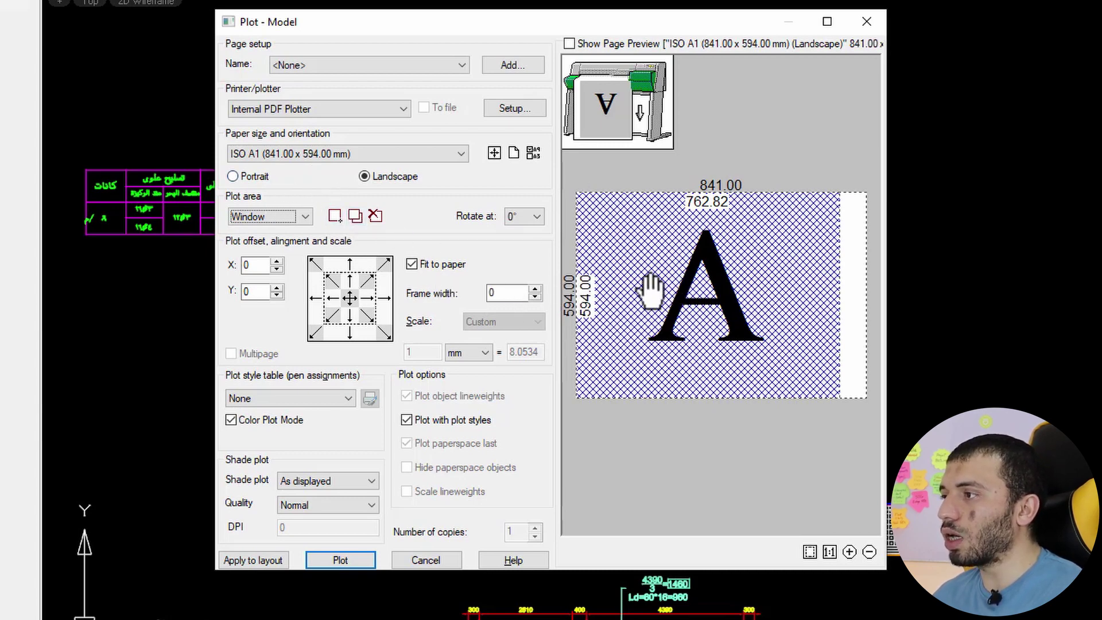
left_click(350, 298)
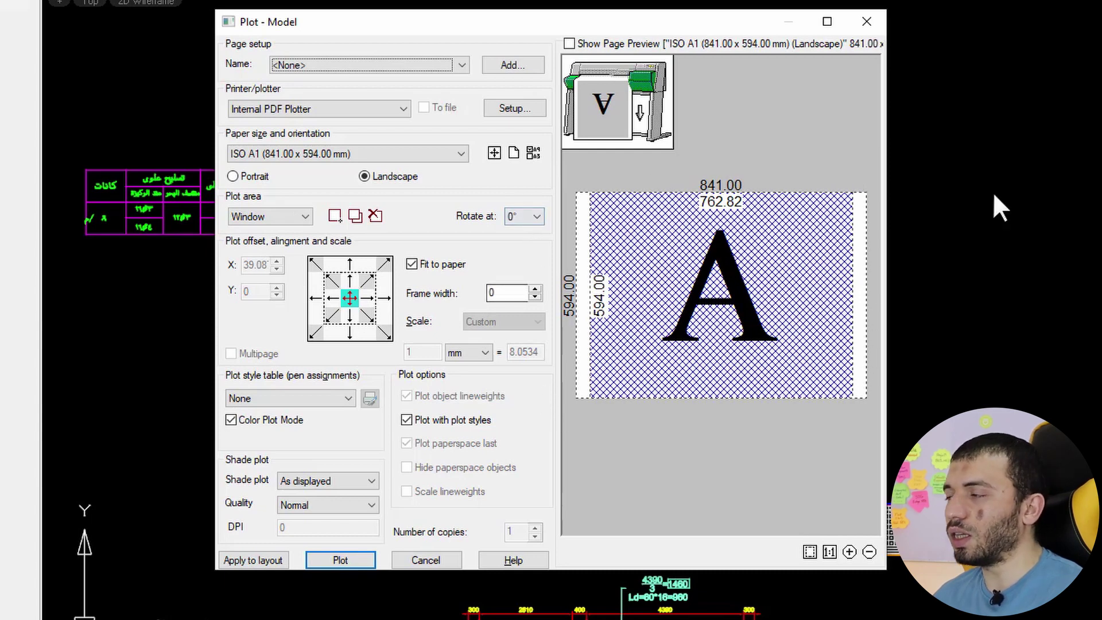
left_click(367, 297)
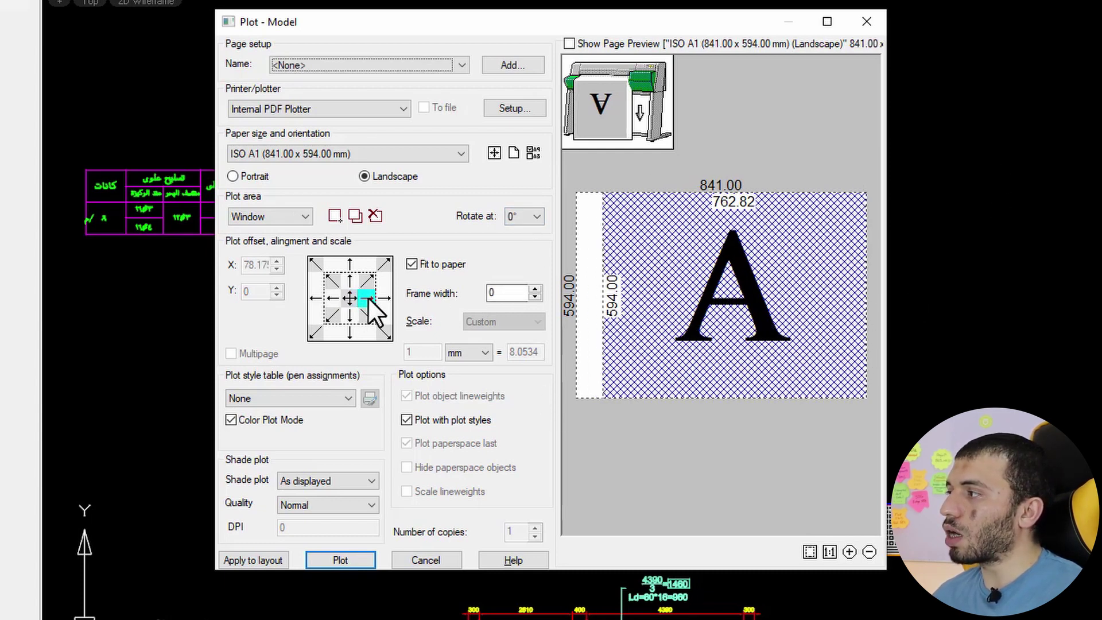
left_click(332, 298)
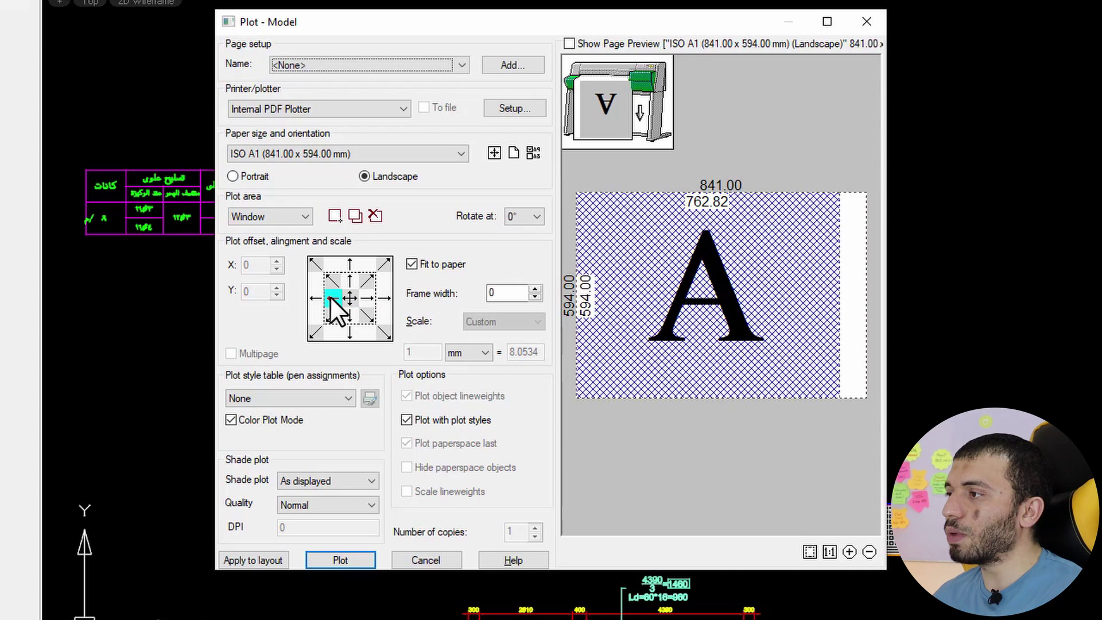
left_click(367, 315)
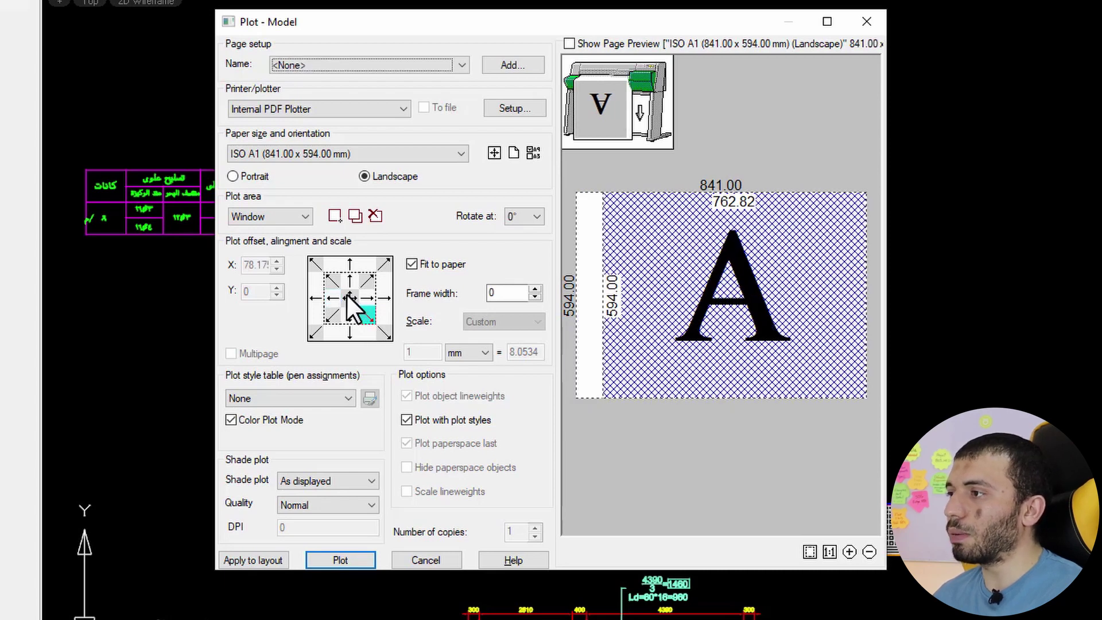
left_click(349, 297)
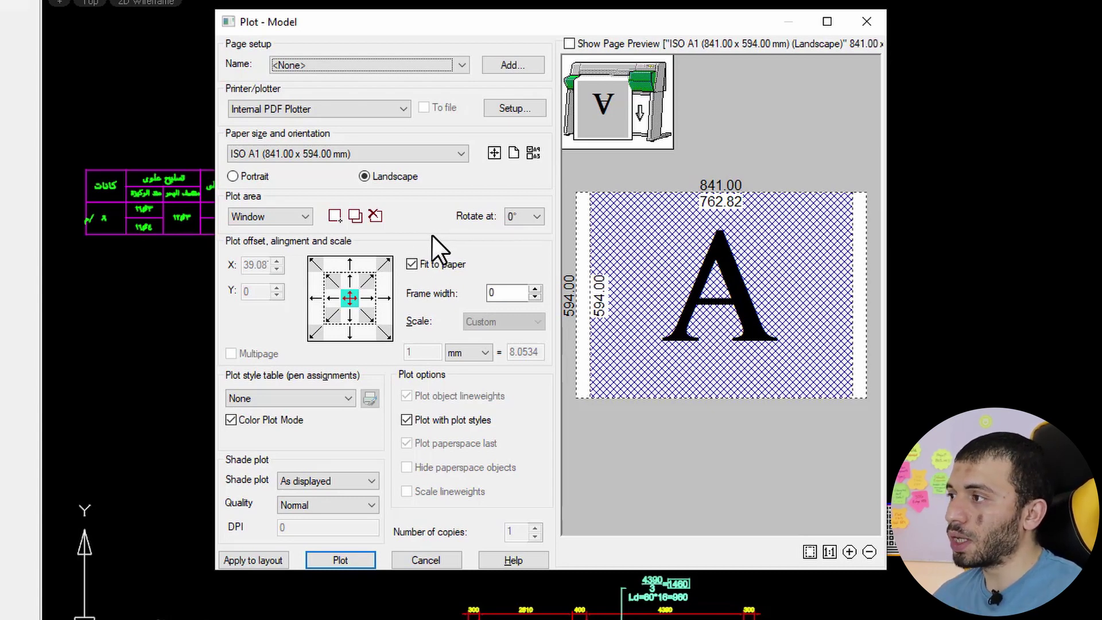
Step: Pick a new plot window around the second beam's rebar details
left_click(357, 216)
scroll(467, 208, "up", 2)
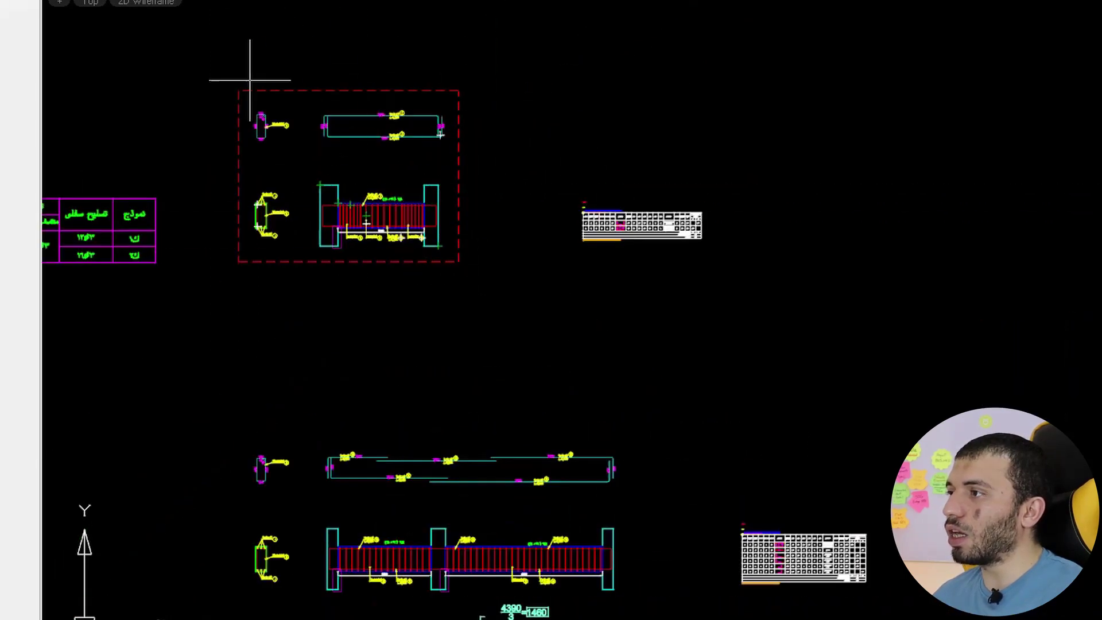
middle_click_drag(524, 287, 539, 246)
scroll(470, 180, "down", 2)
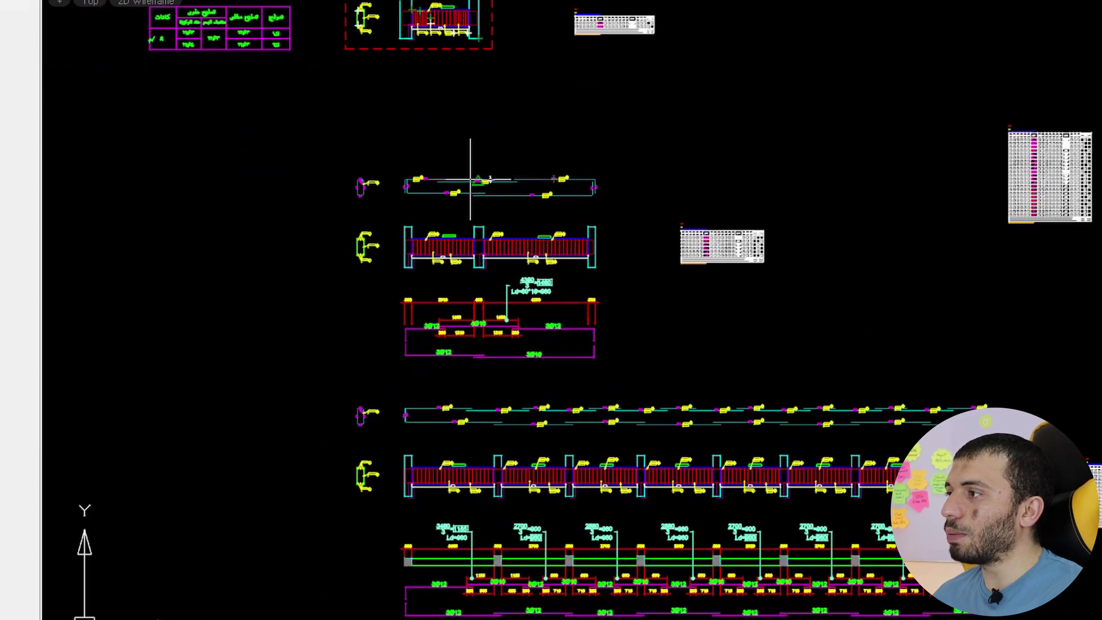
scroll(419, 189, "up", 2)
scroll(270, 151, "down", 1)
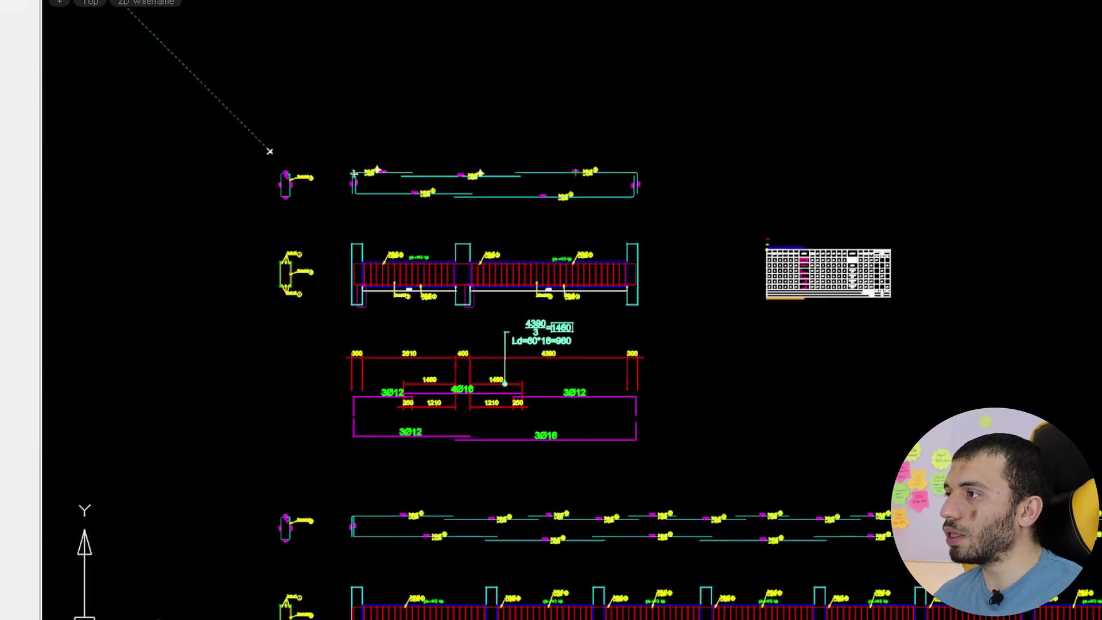
left_click(270, 151)
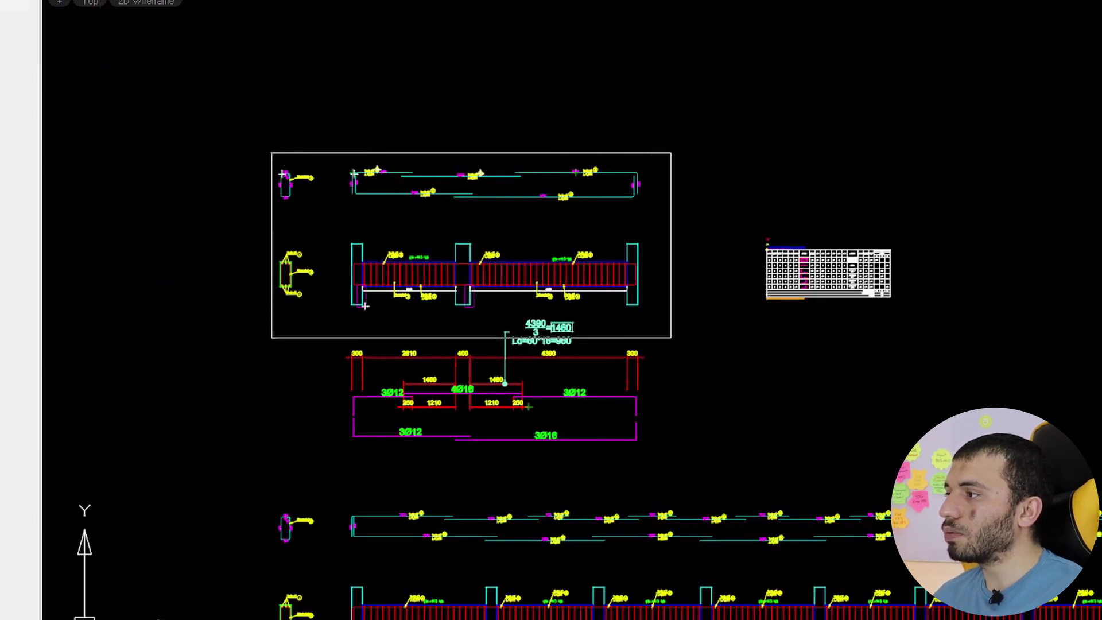
left_click(665, 316)
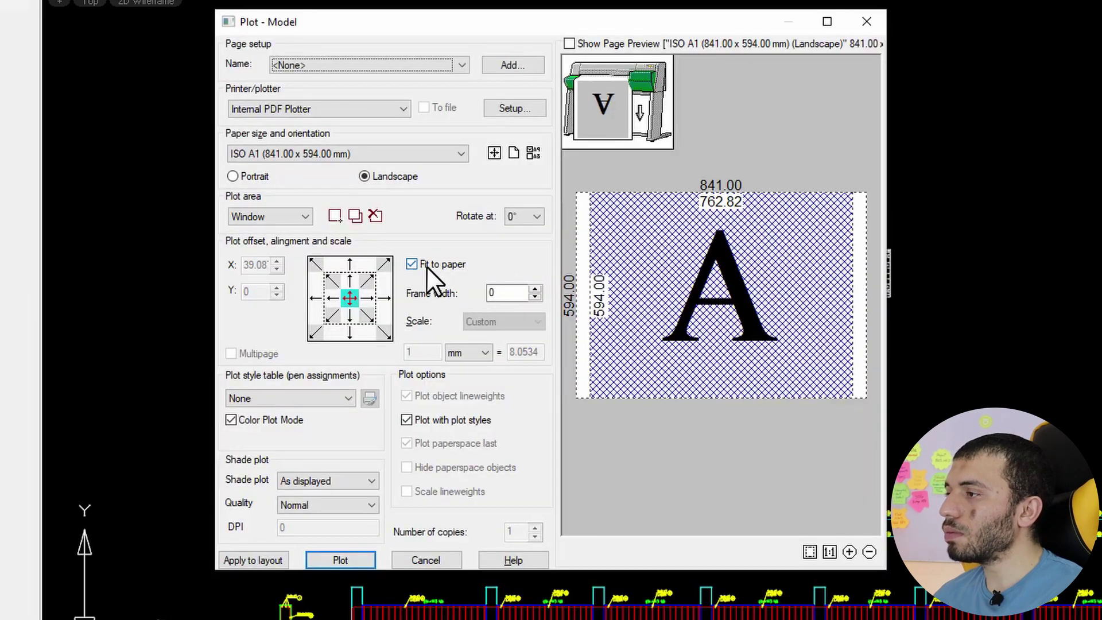
Step: Pick a new plot window around the long beam's rebar details
left_click(357, 214)
scroll(473, 253, "down", 4)
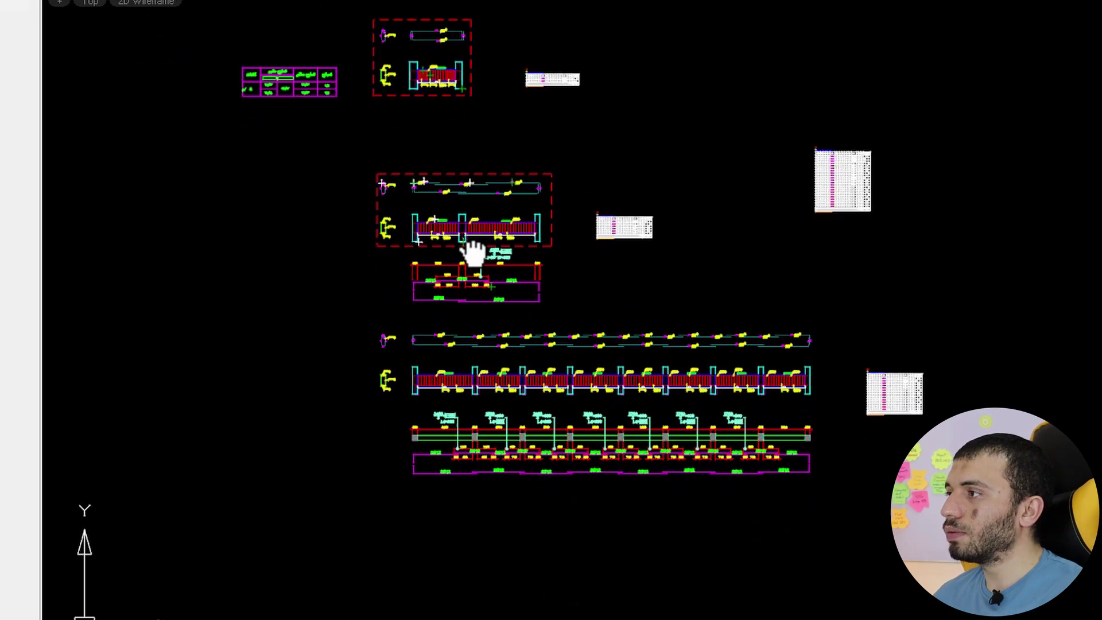
scroll(344, 252, "up", 2)
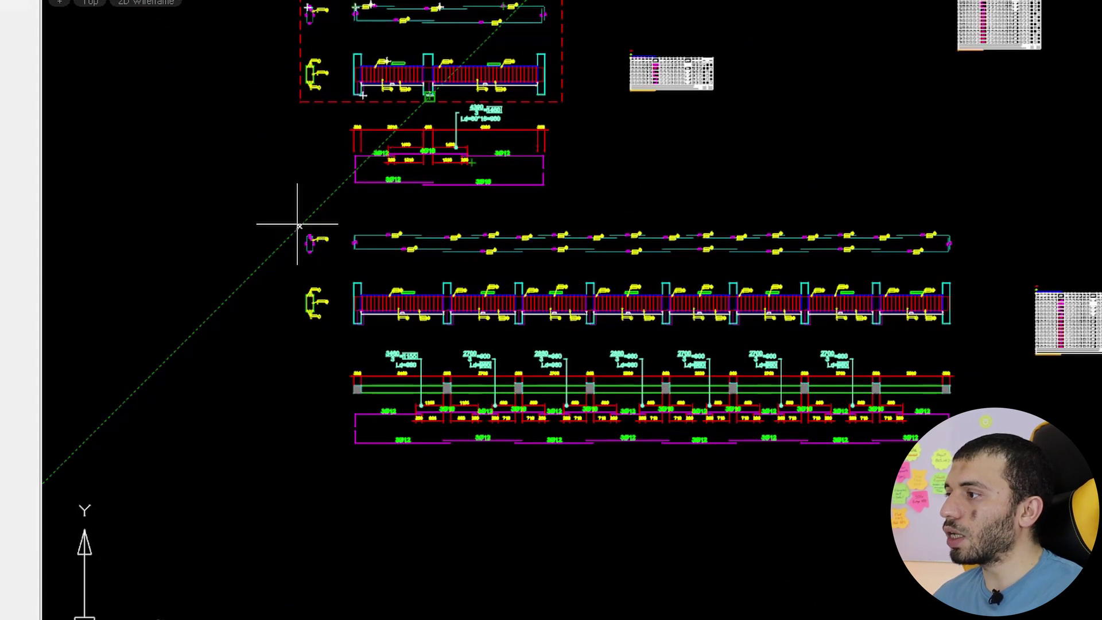
left_click(299, 225)
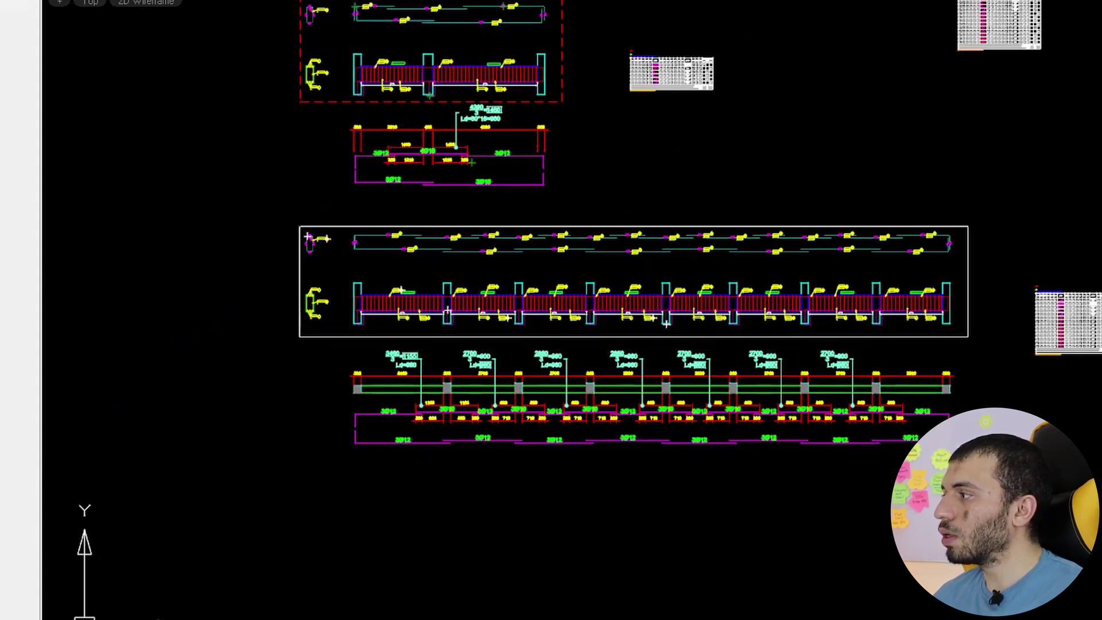
left_click(968, 336)
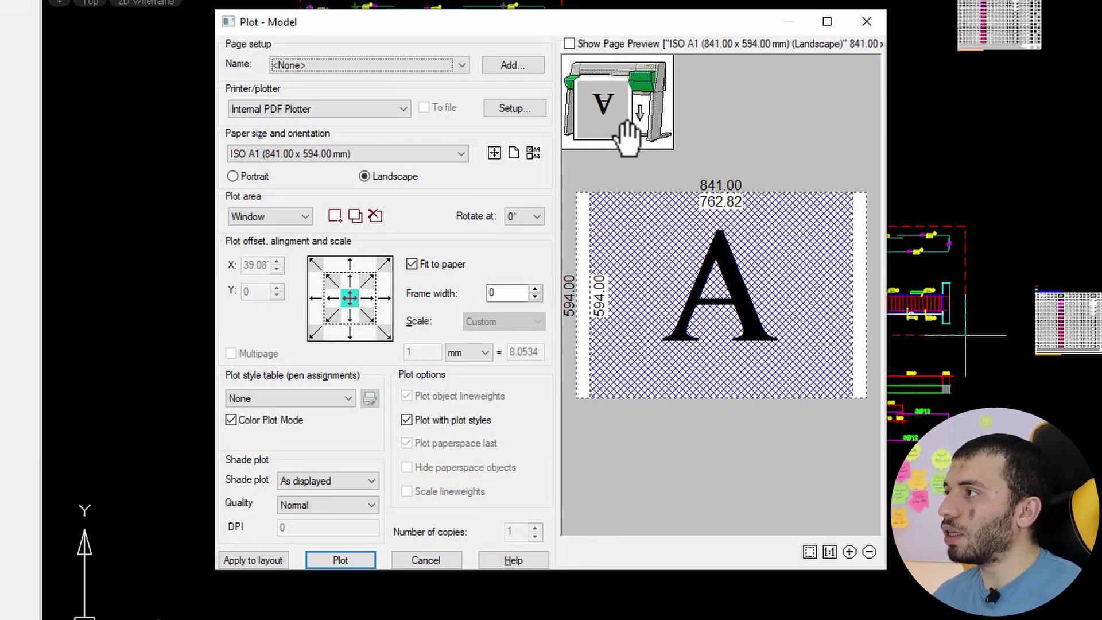
Step: Preview the plot and page through all three preview sheets
left_click(573, 46)
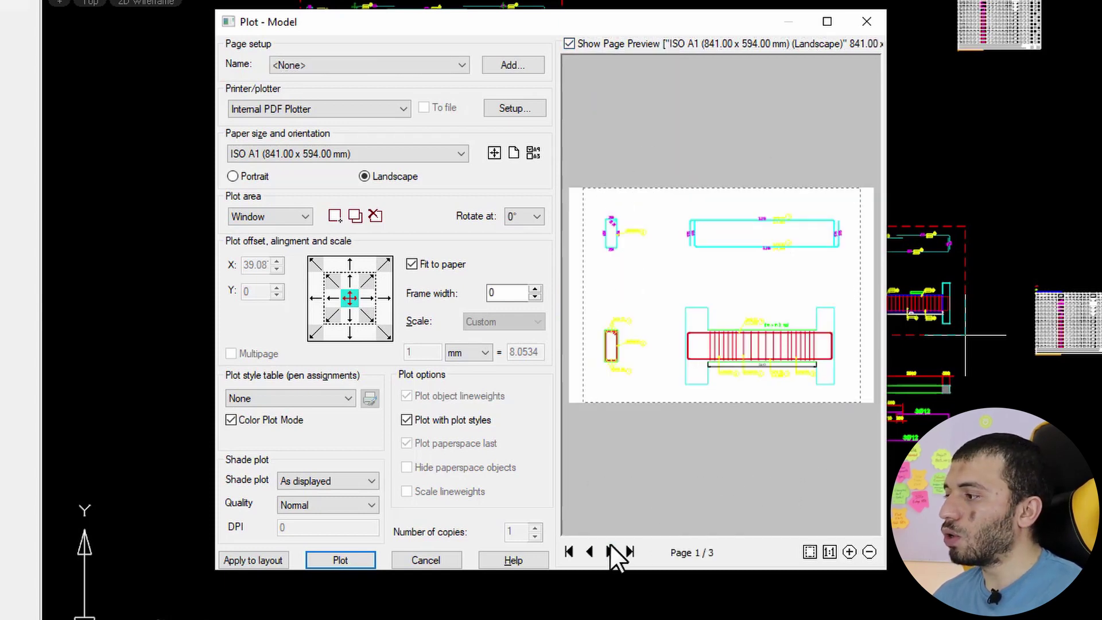
left_click(609, 551)
left_click(593, 552)
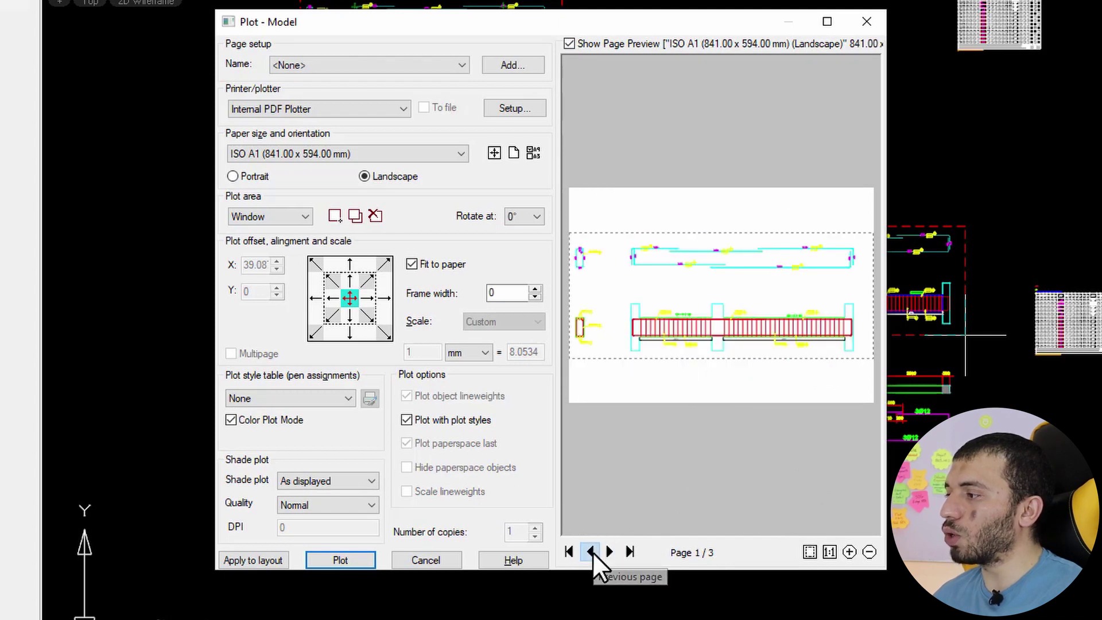
left_click(629, 551)
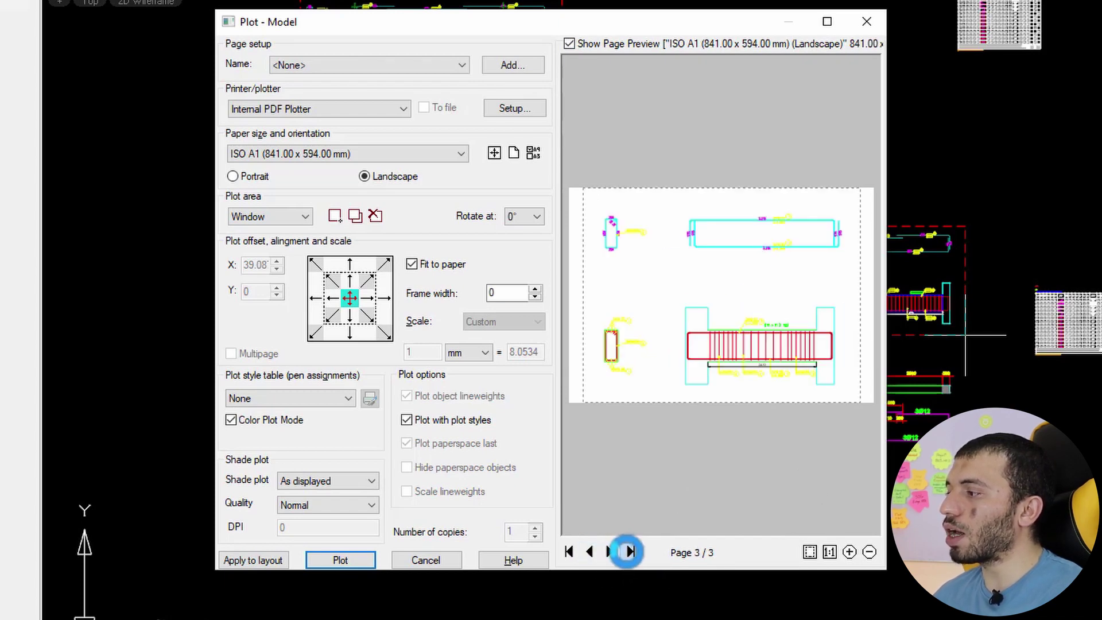
left_click(570, 552)
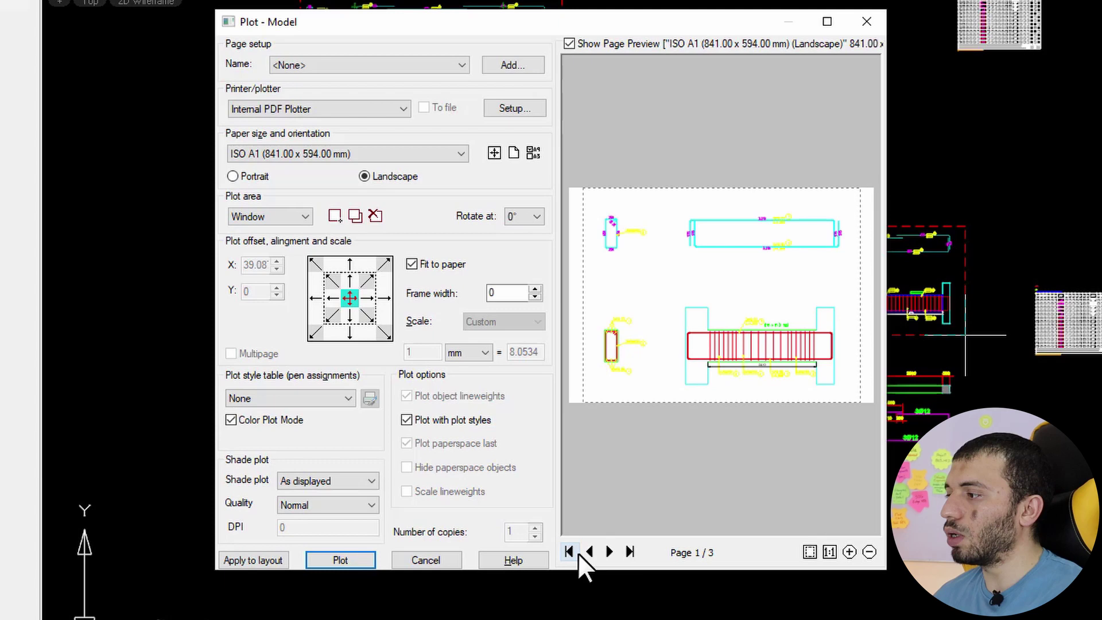
left_click(608, 551)
left_click(608, 551)
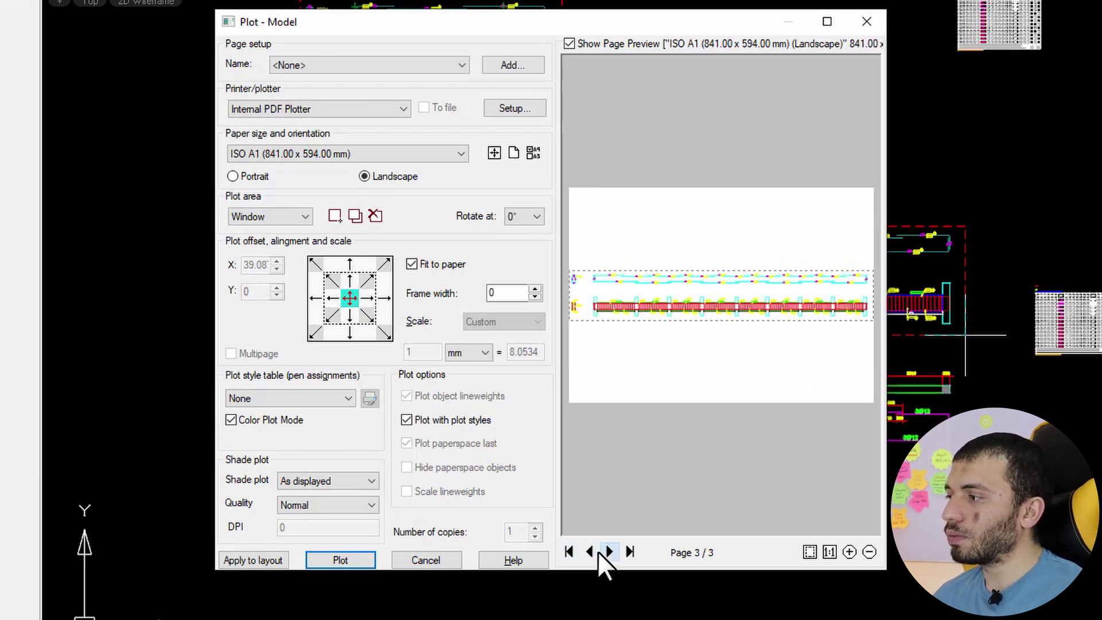
left_click(593, 551)
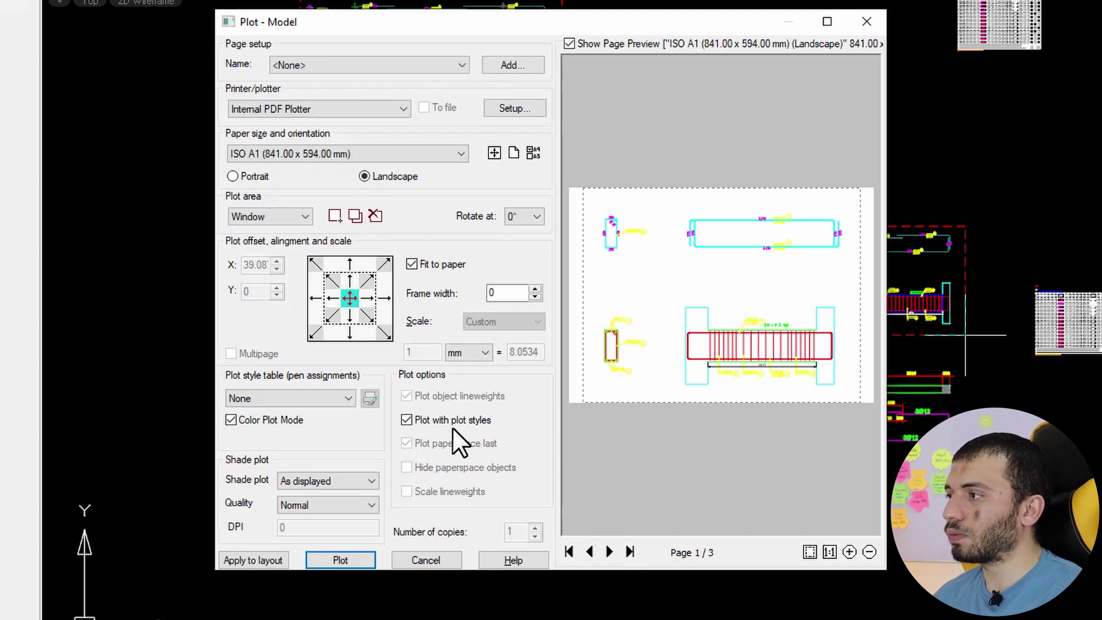
Step: Apply the monochrome.ctb plot style table and start adding a new page setup
left_click(318, 398)
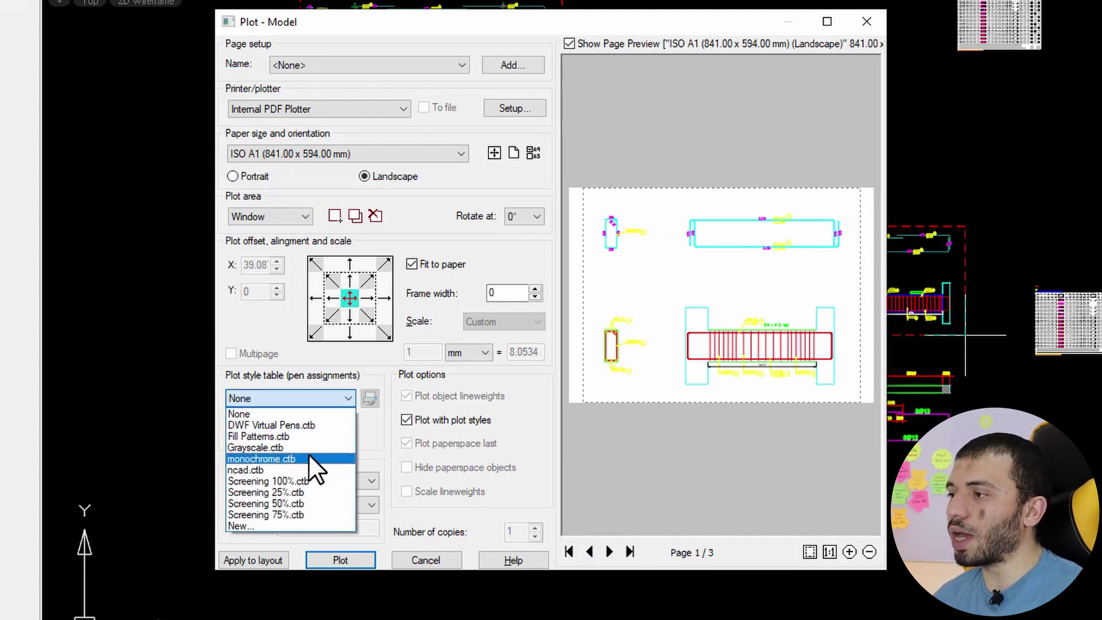
left_click(285, 459)
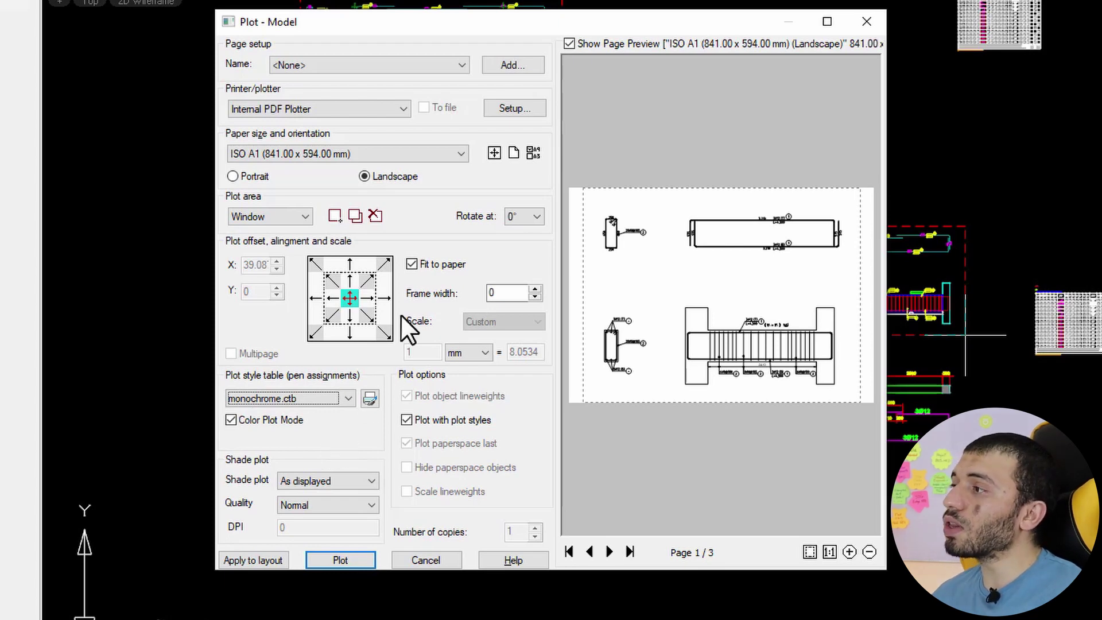
left_click(515, 67)
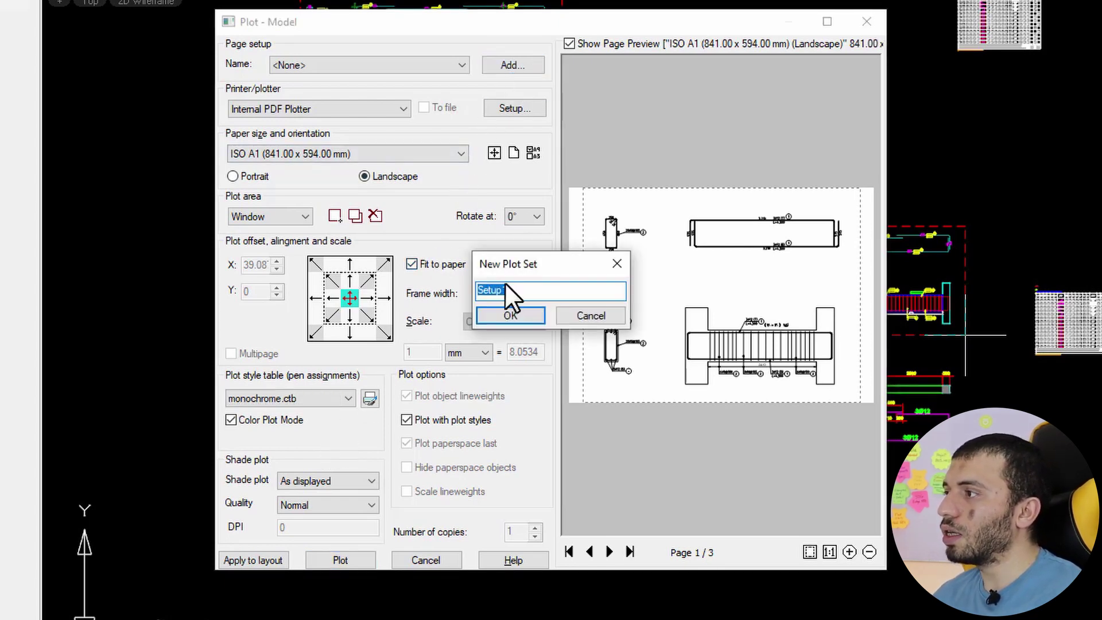
Step: Save the page setup as Setup1 and plot the sheets to 005 BMs RCD.pdf
left_click(510, 315)
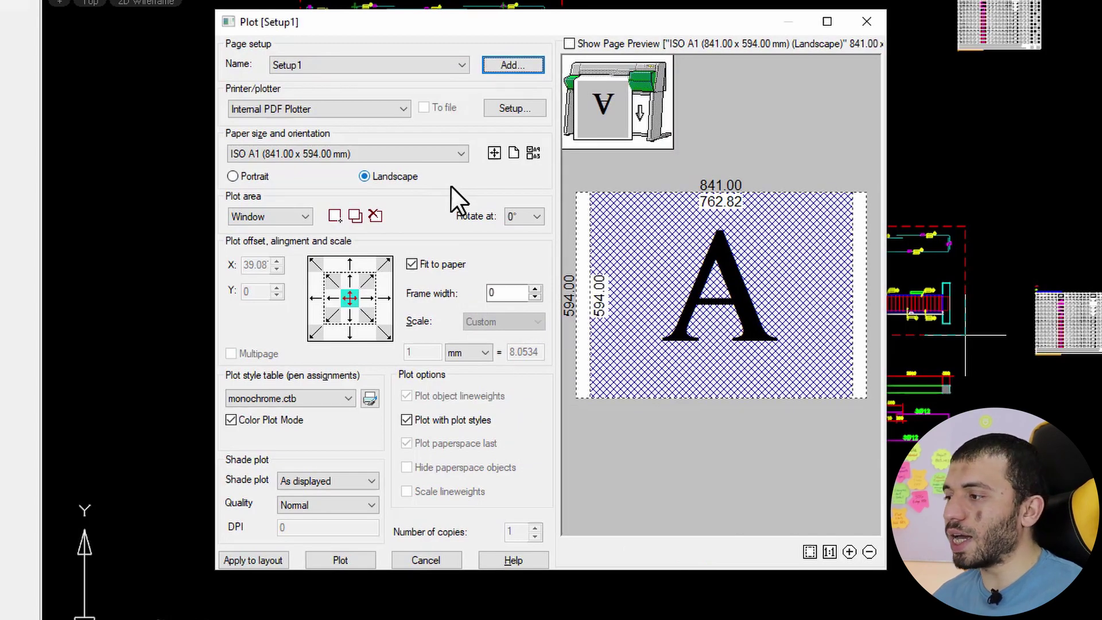
left_click(332, 560)
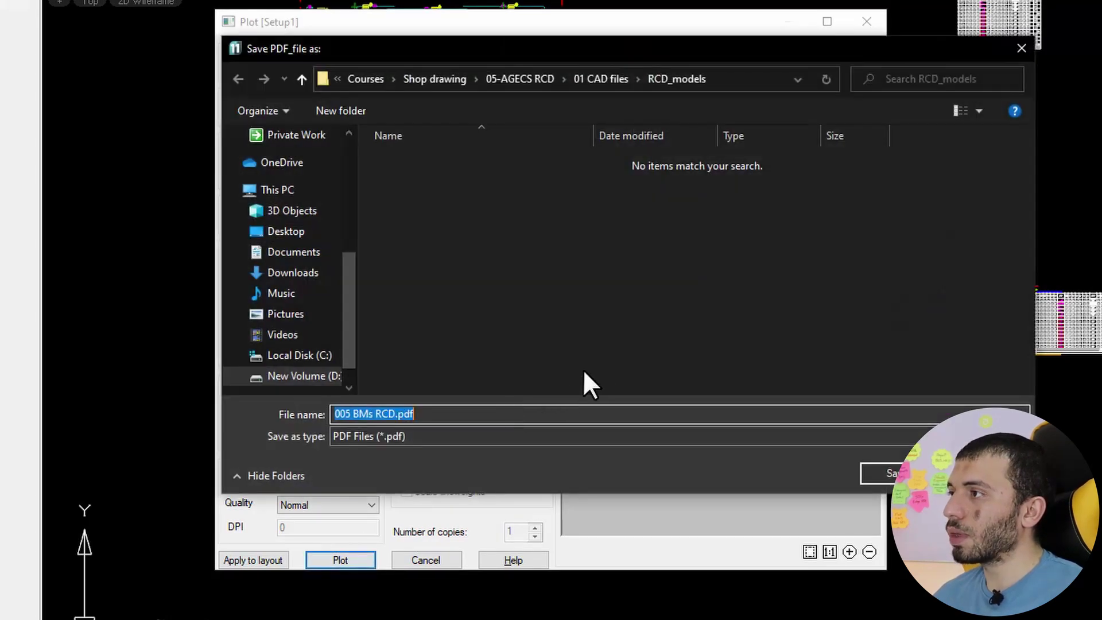
left_click(878, 473)
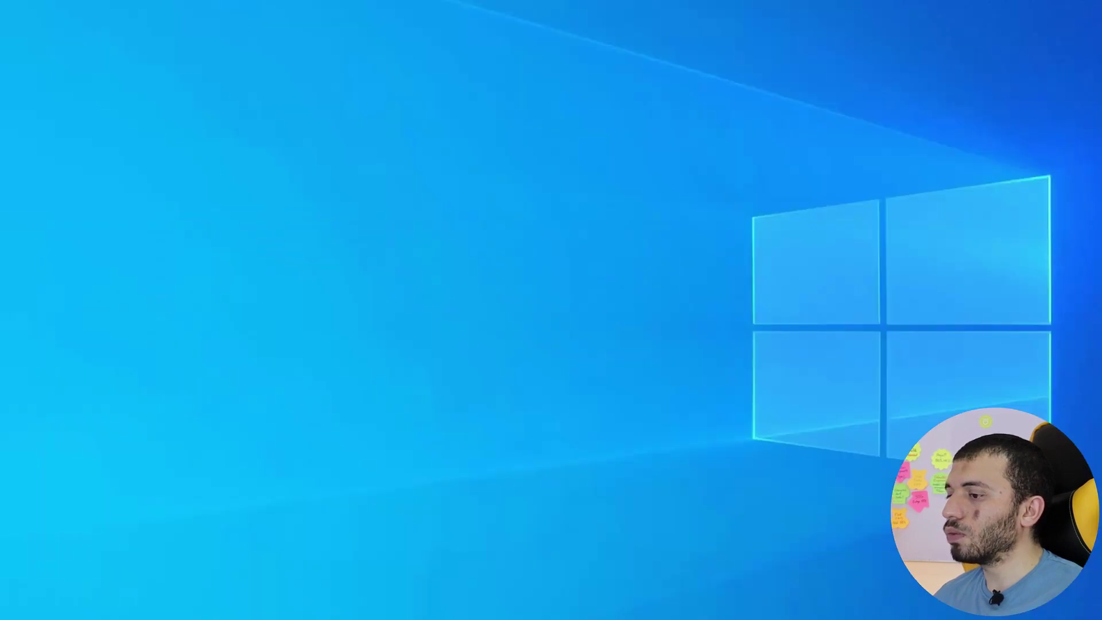
Step: Open 005 BMs RCD.pdf from RCD_models in Acrobat Reader and scroll through its pages
left_click(57, 498)
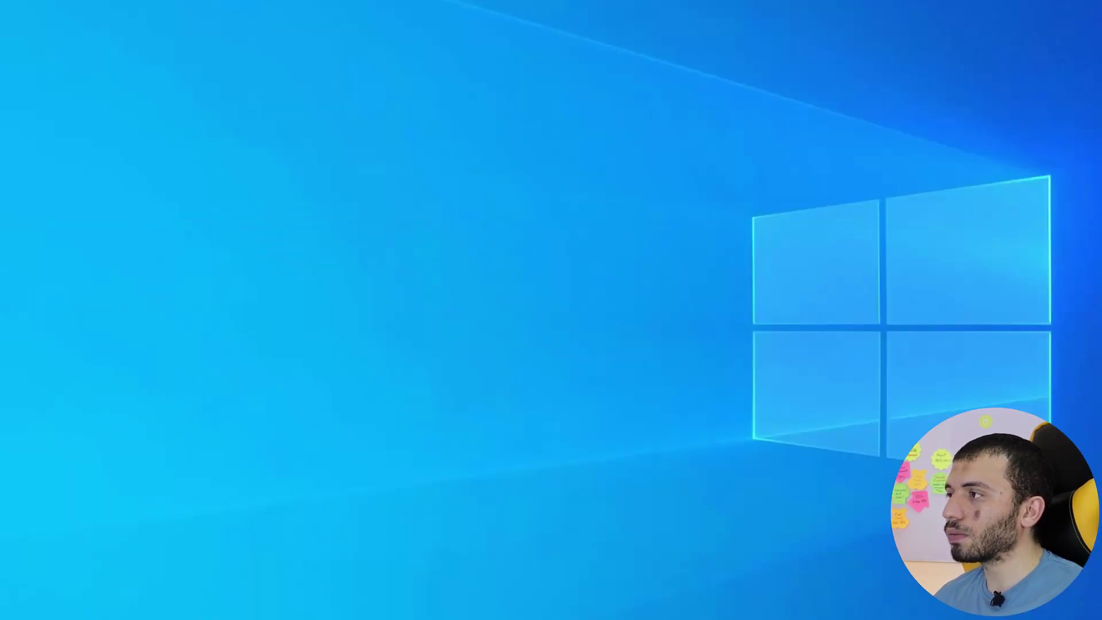
left_click(524, 275)
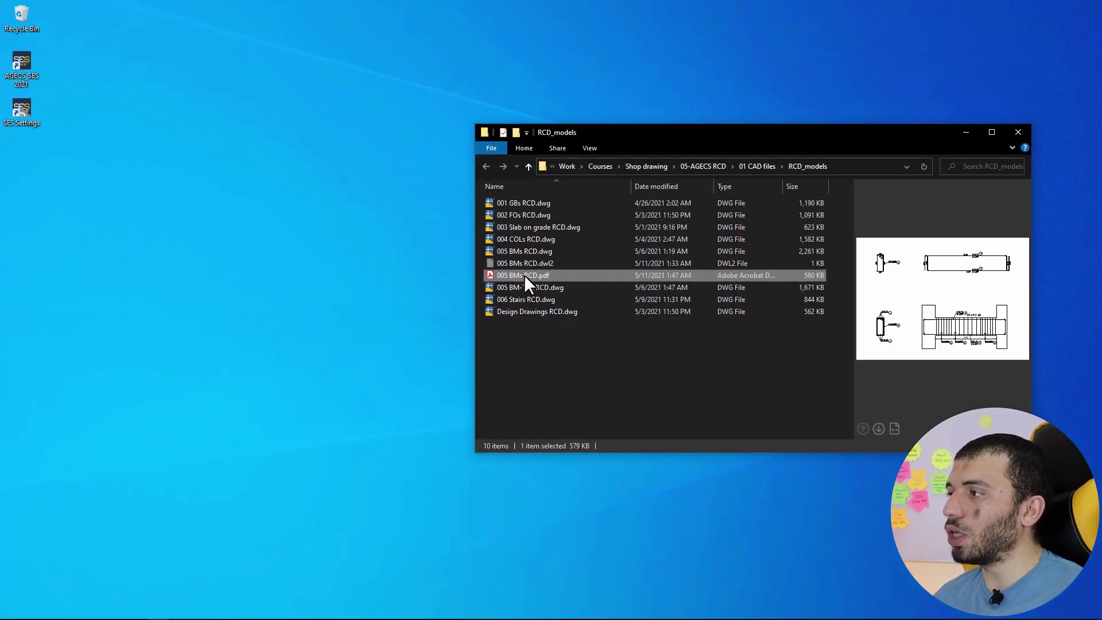
double_click(525, 274)
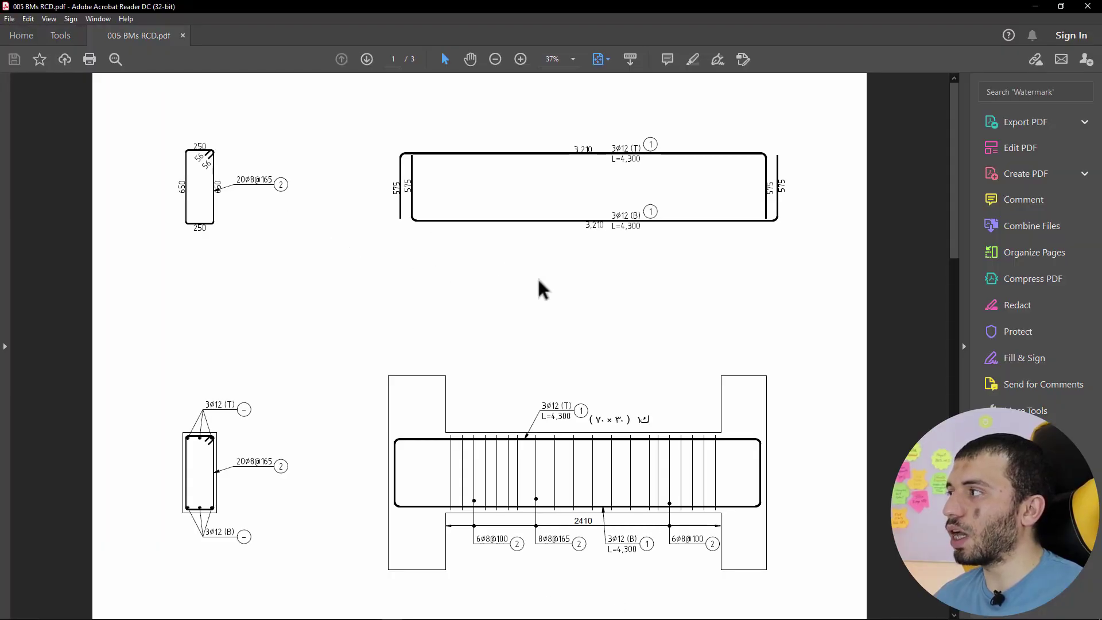
scroll(537, 277, "down", 3)
scroll(542, 278, "down", 3)
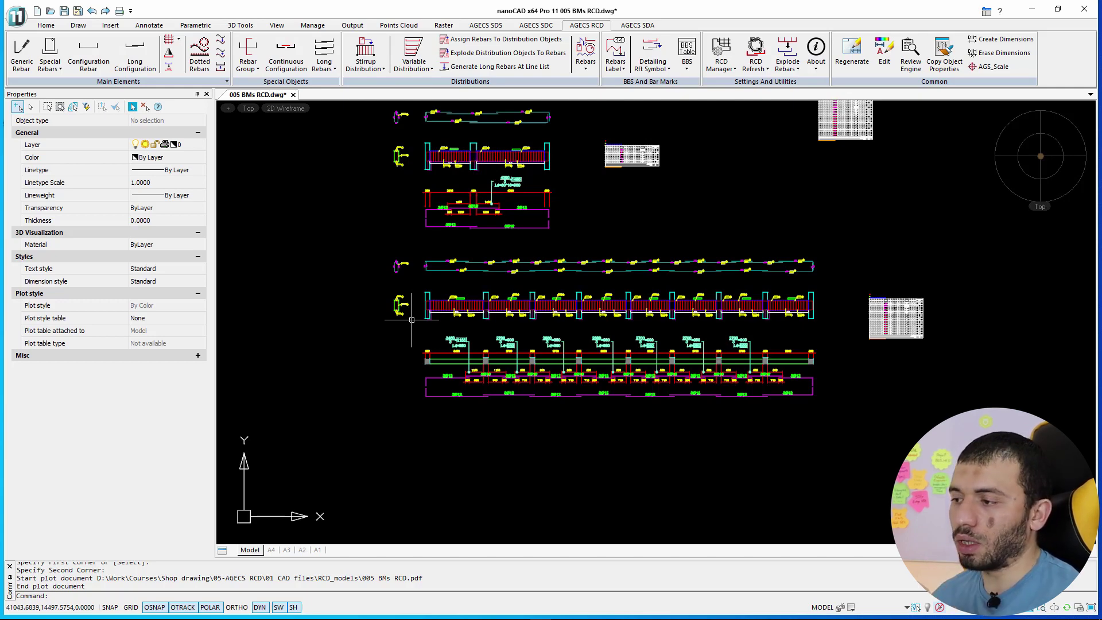
Step: Look through the A4, A3 and A2 layouts, settle on A1, and start a DWG Reference
left_click(270, 550)
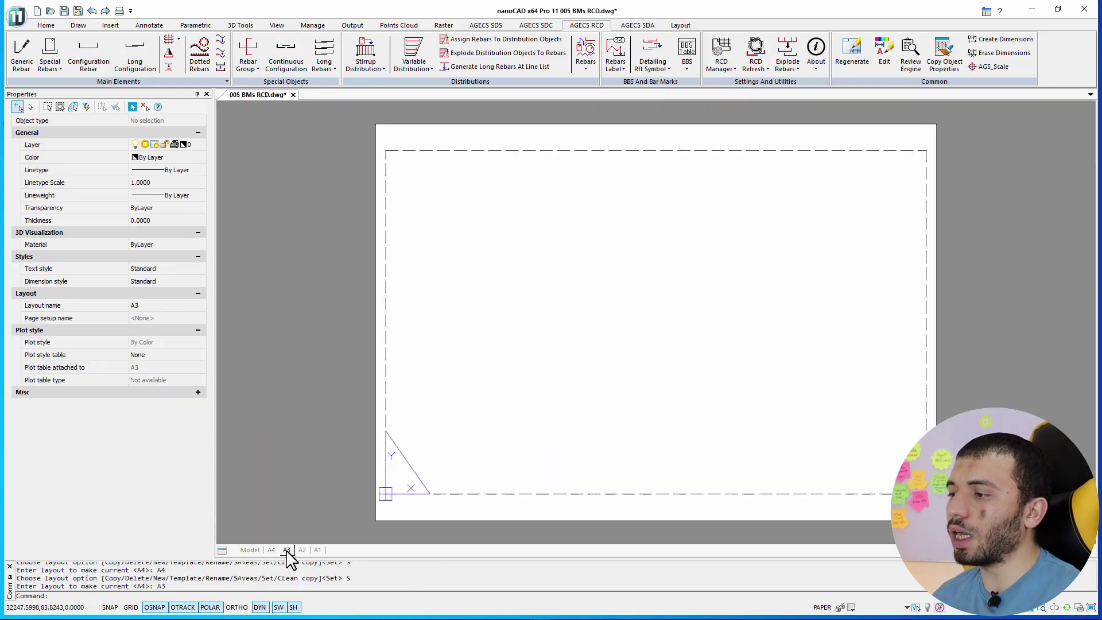
left_click(302, 550)
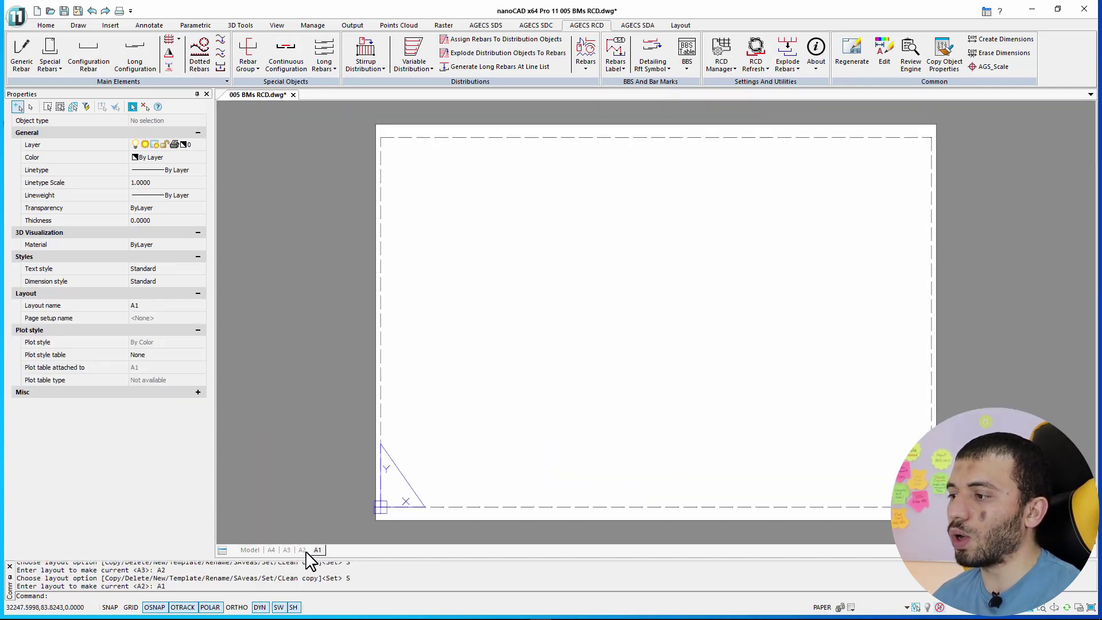
left_click(302, 550)
left_click(271, 550)
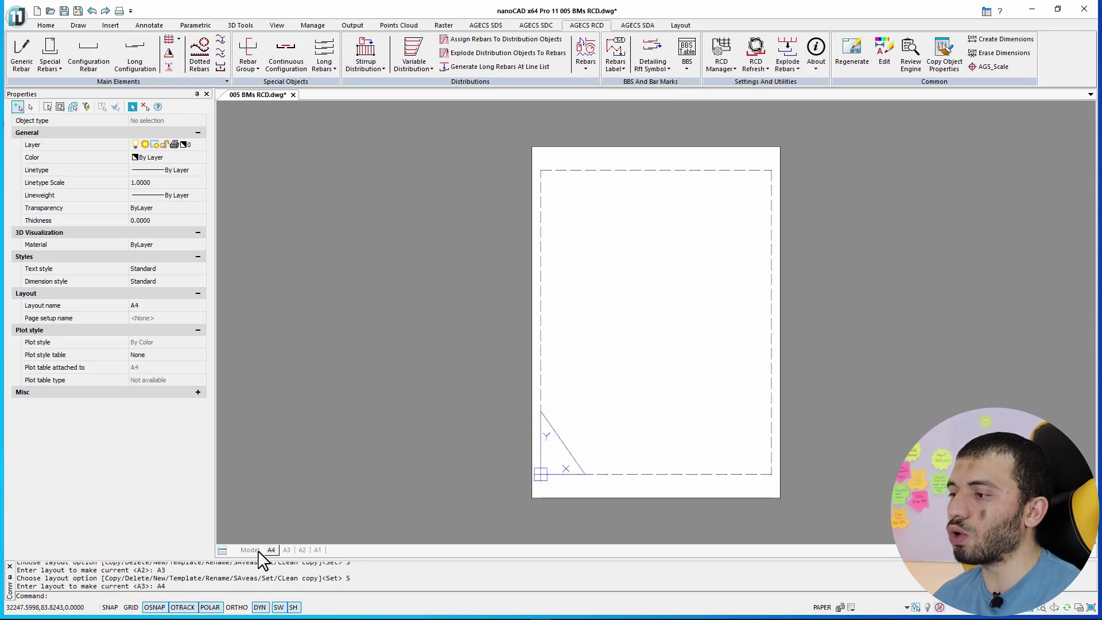
left_click(318, 550)
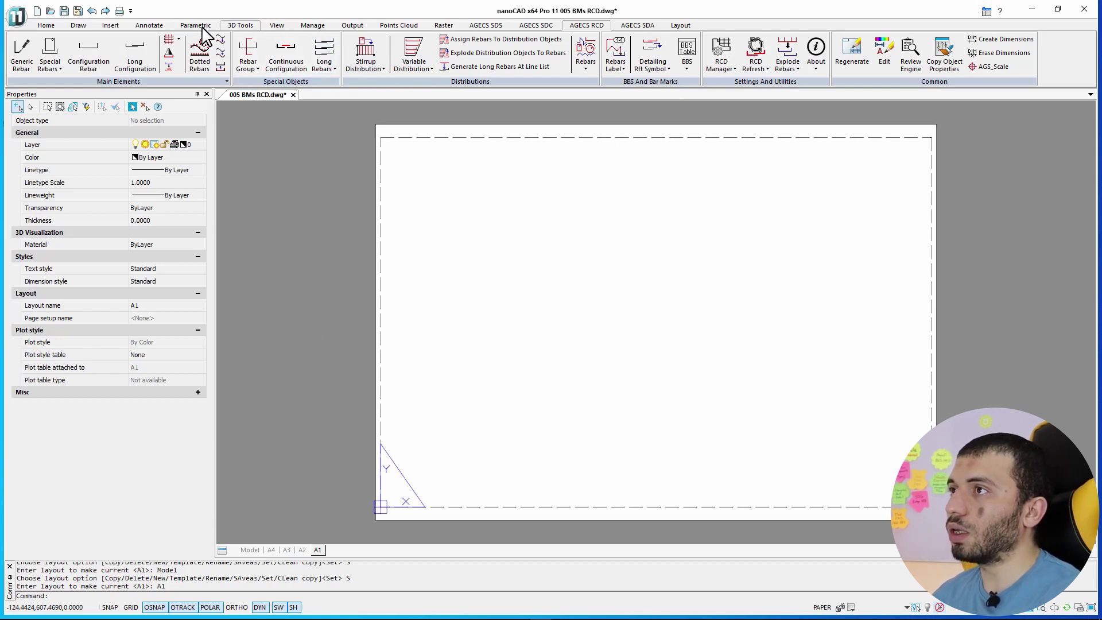
left_click(110, 26)
left_click(206, 54)
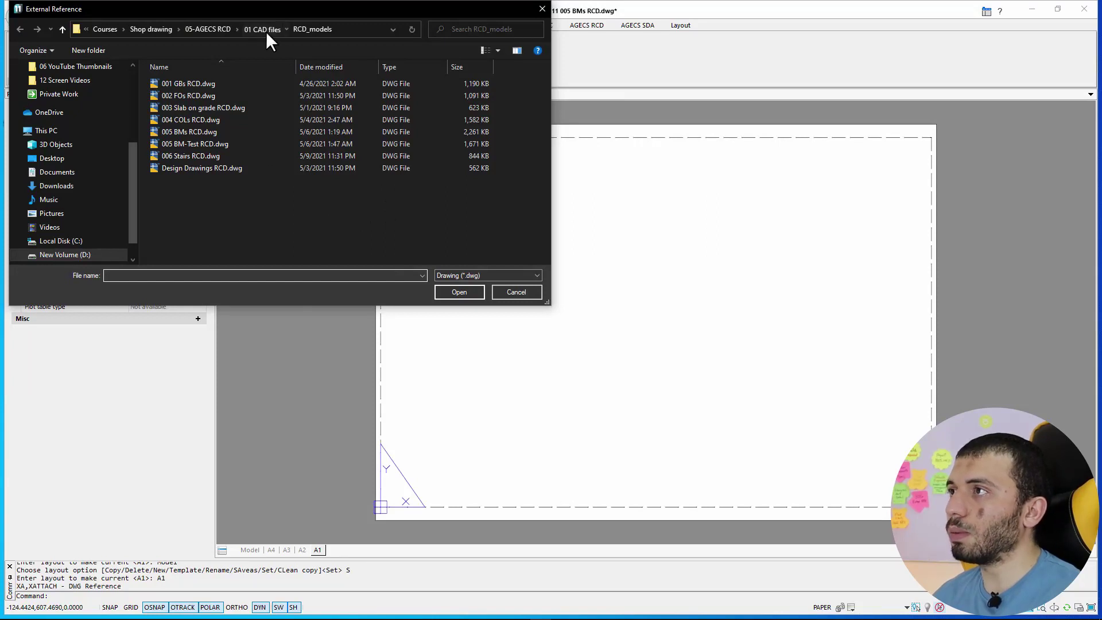
Step: Attach Title Block.dwg from CAD_drawings as an external reference at 0,0,0
left_click(266, 29)
double_click(197, 83)
left_click(195, 95)
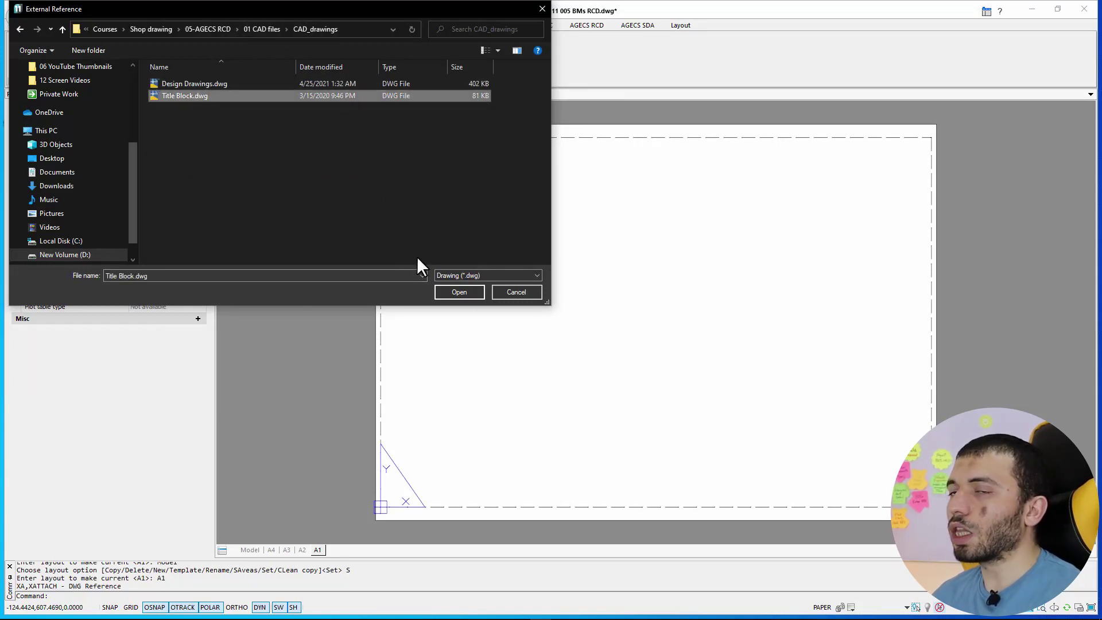
left_click(454, 291)
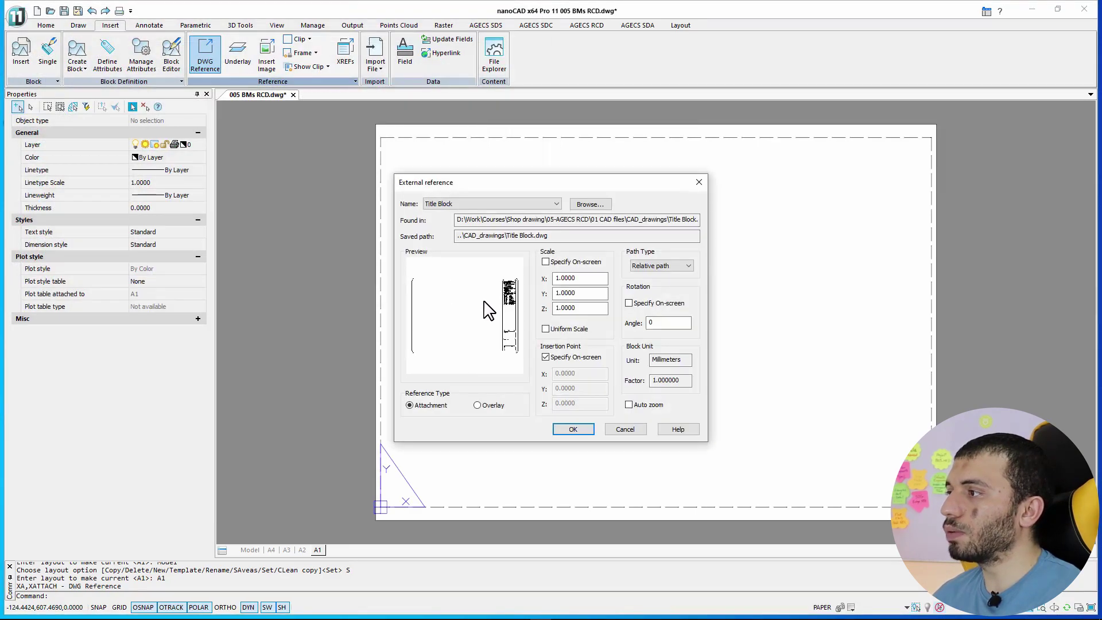
left_click(576, 358)
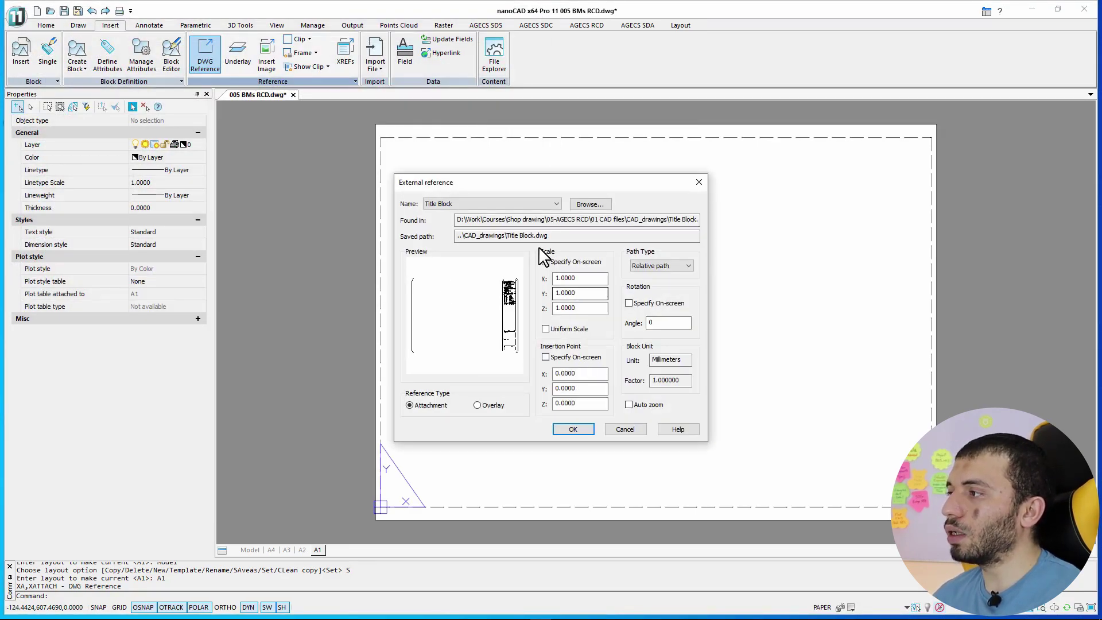
left_click(570, 429)
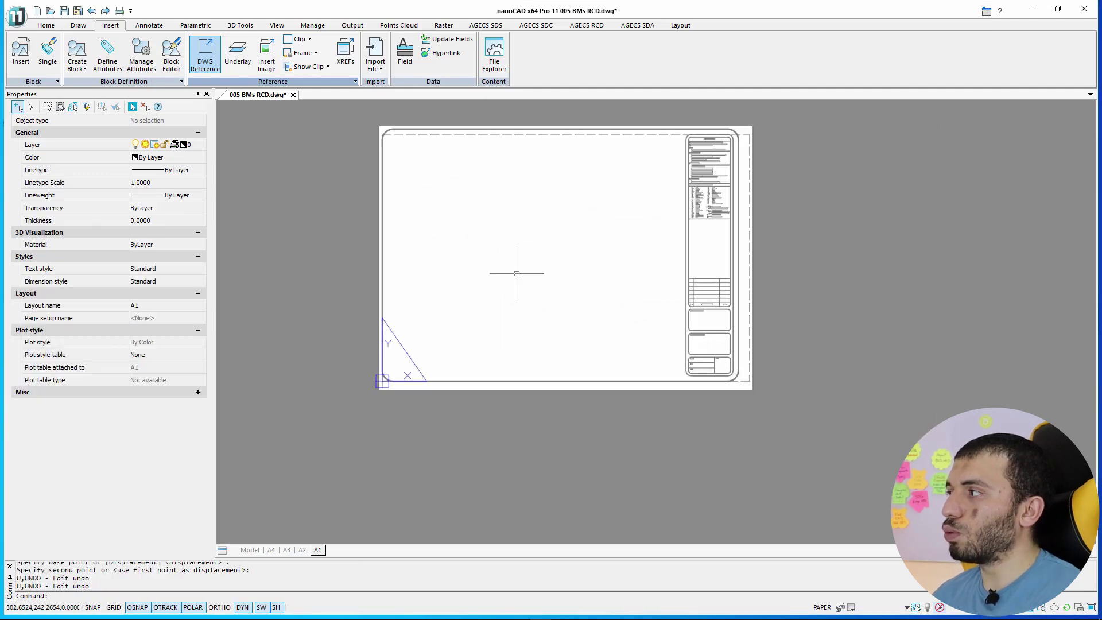
Step: Bind the Title Block external reference into the drawing using the XR manager
middle_click_drag(619, 351, 592, 356)
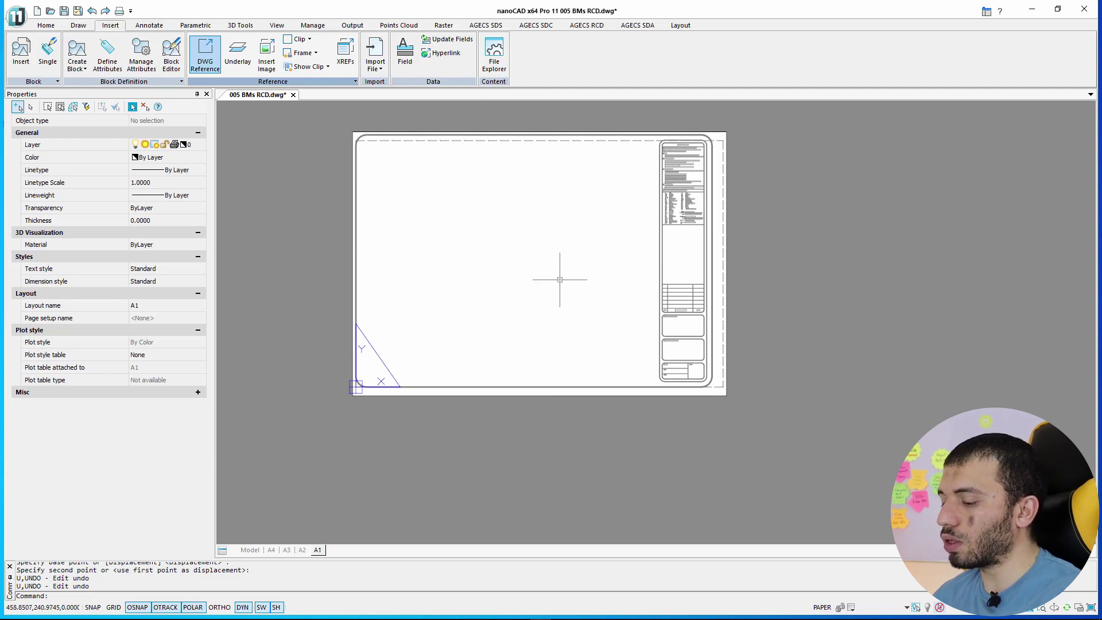
type("XR")
key("Return")
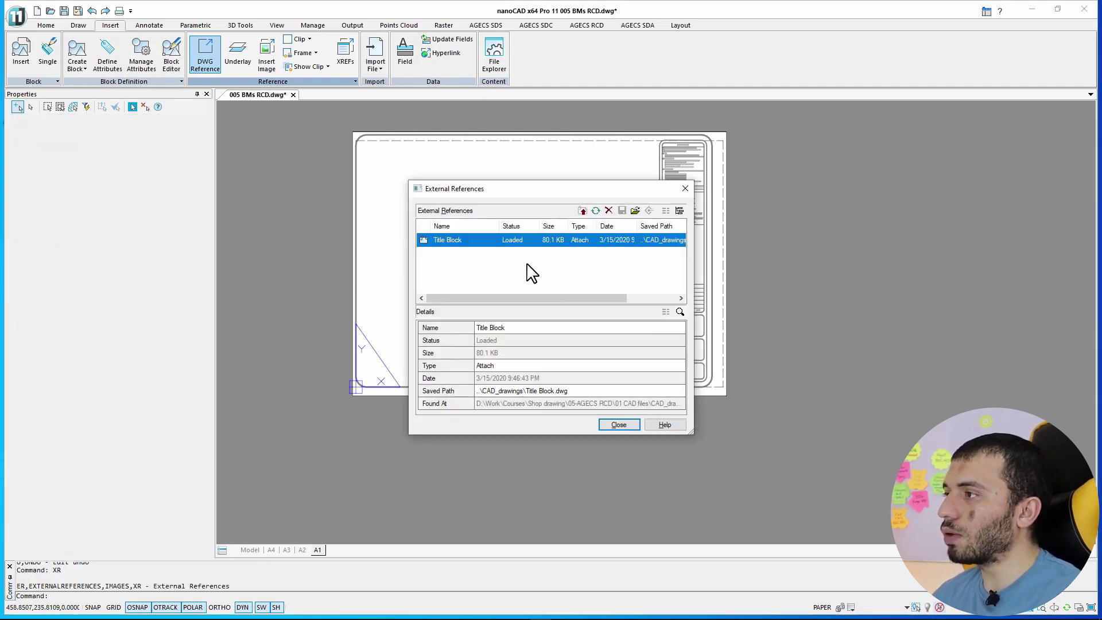
right_click(522, 240)
left_click(551, 288)
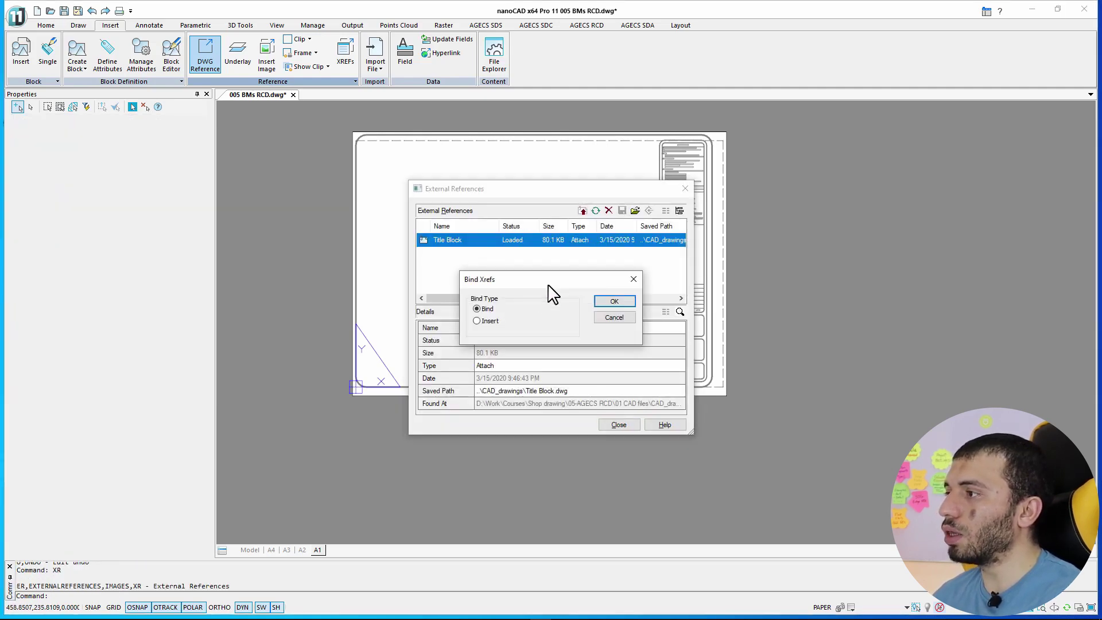
left_click(614, 301)
left_click(618, 424)
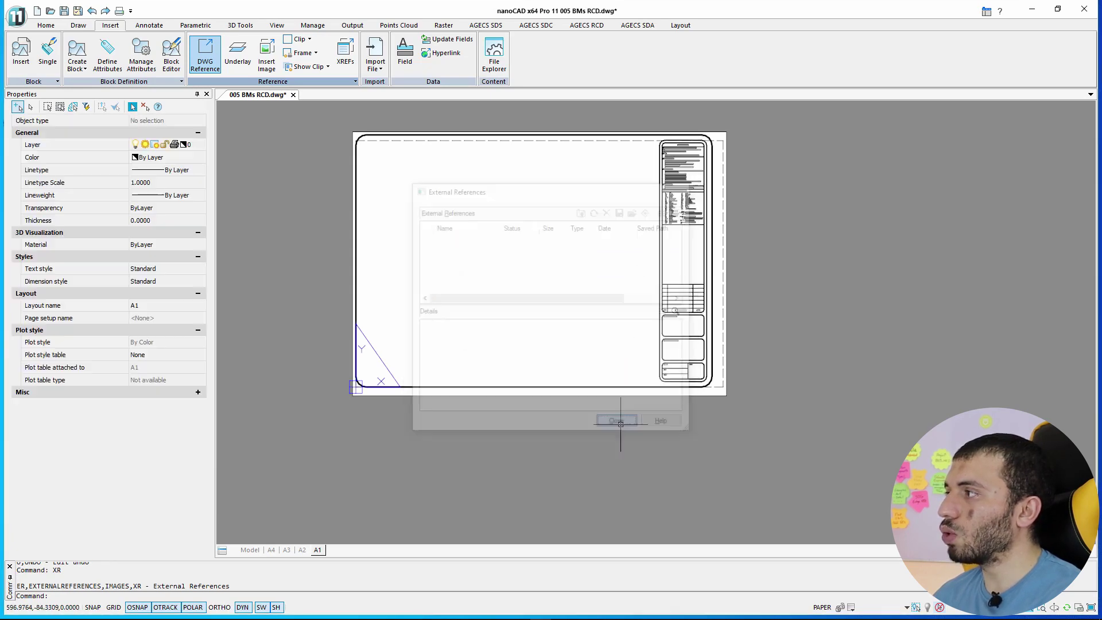
Step: Open the Title Block in the block editor, then close it saving changes
double_click(707, 281)
left_click(534, 386)
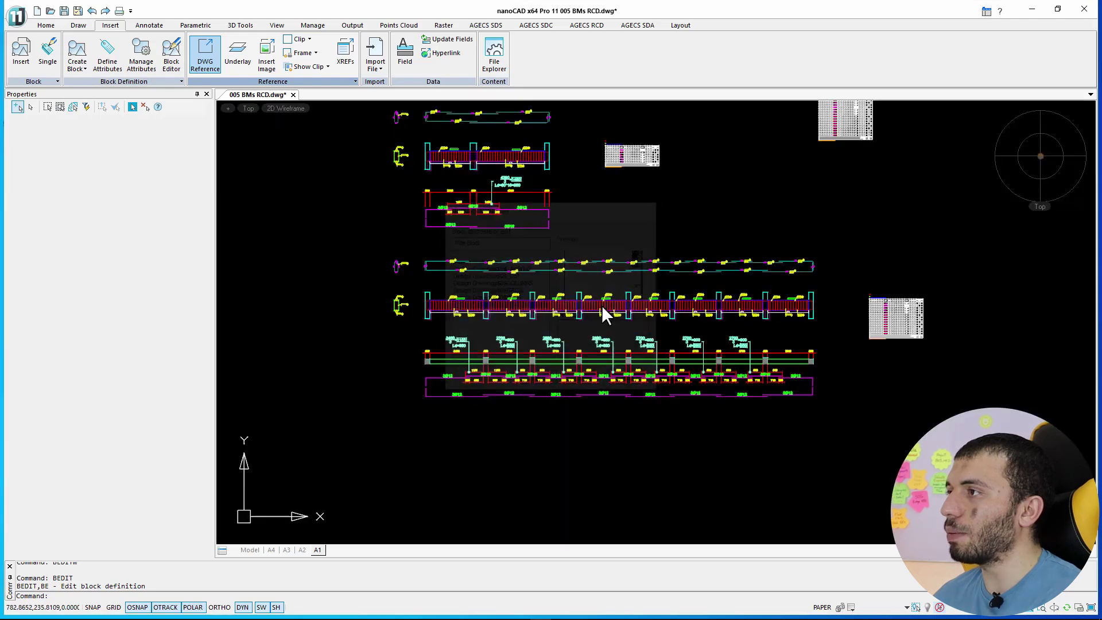
scroll(582, 334, "down", 3)
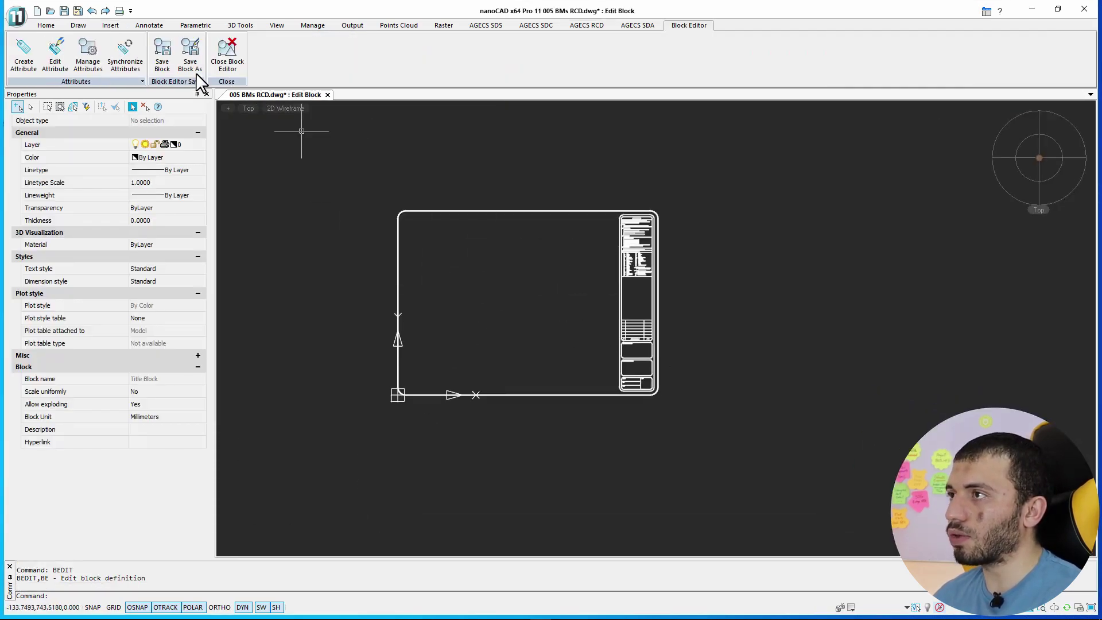
left_click(233, 51)
left_click(482, 338)
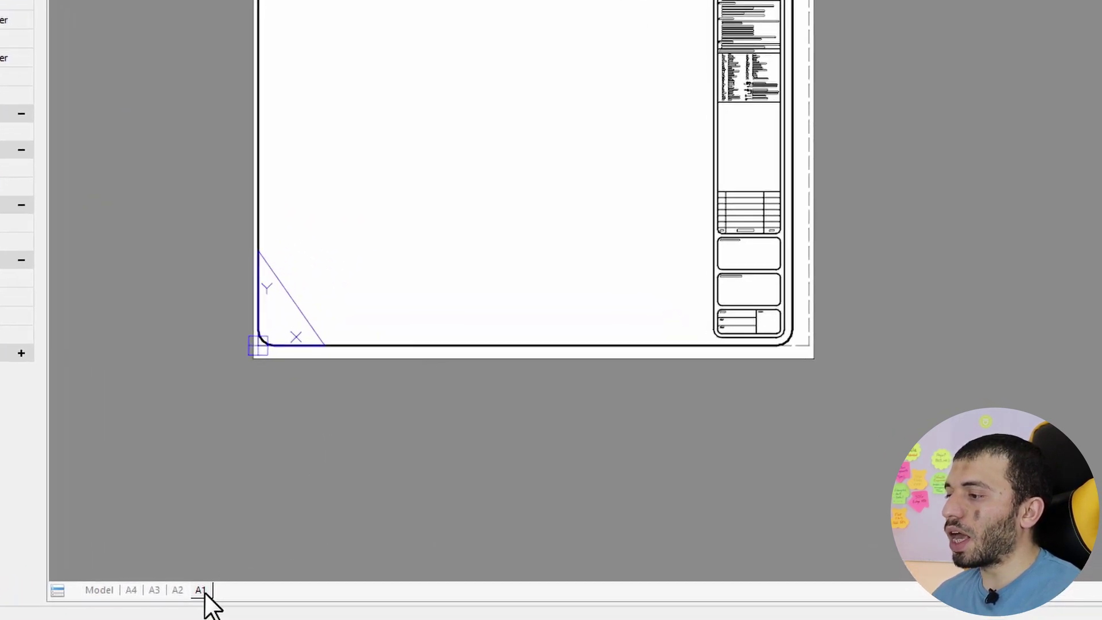
Step: In the A1 layout page setup, choose Internal PDF Plotter in landscape orientation
right_click(202, 590)
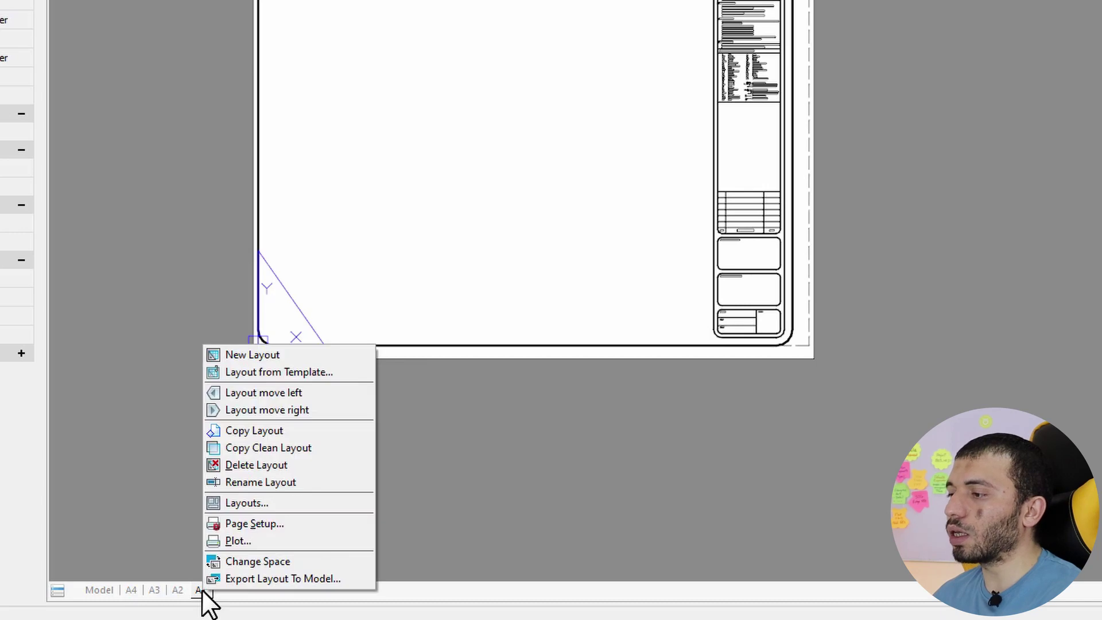
left_click(257, 524)
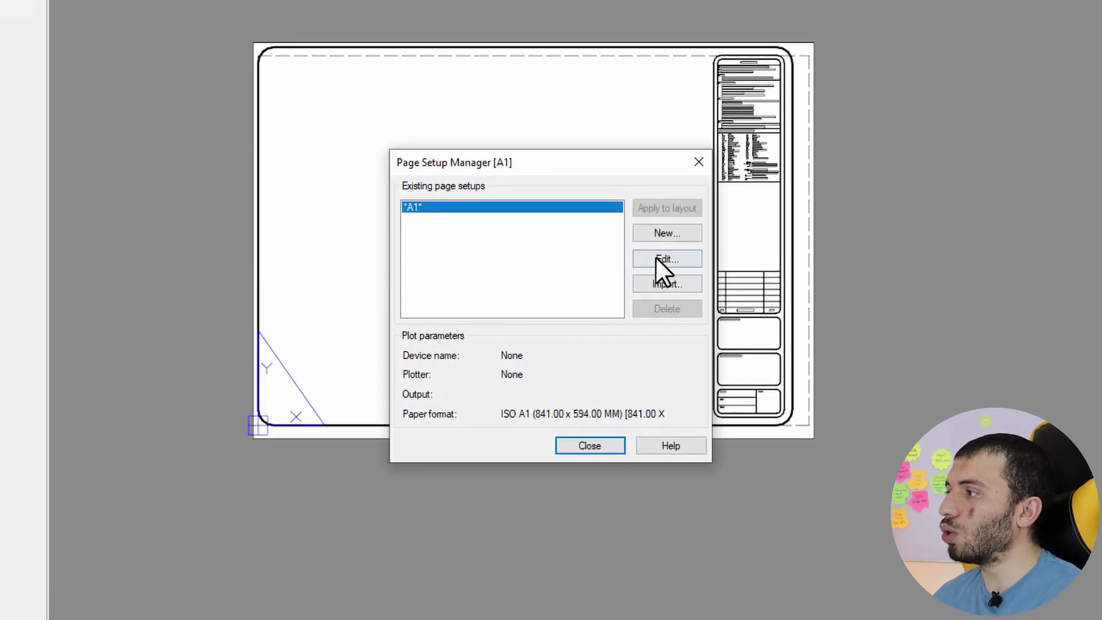
left_click(656, 258)
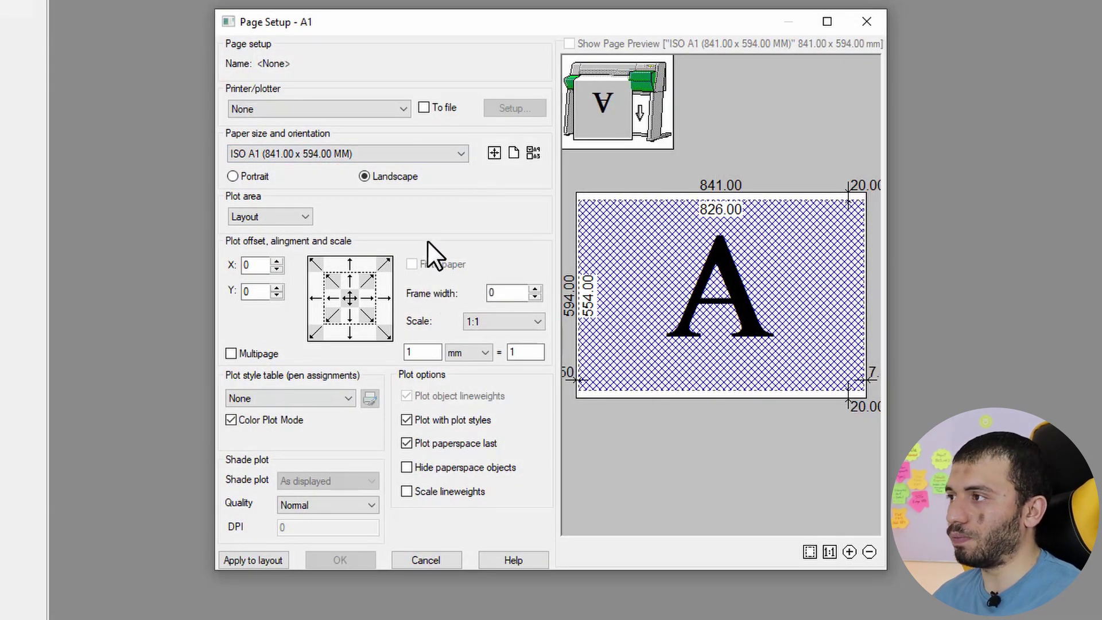
left_click(346, 108)
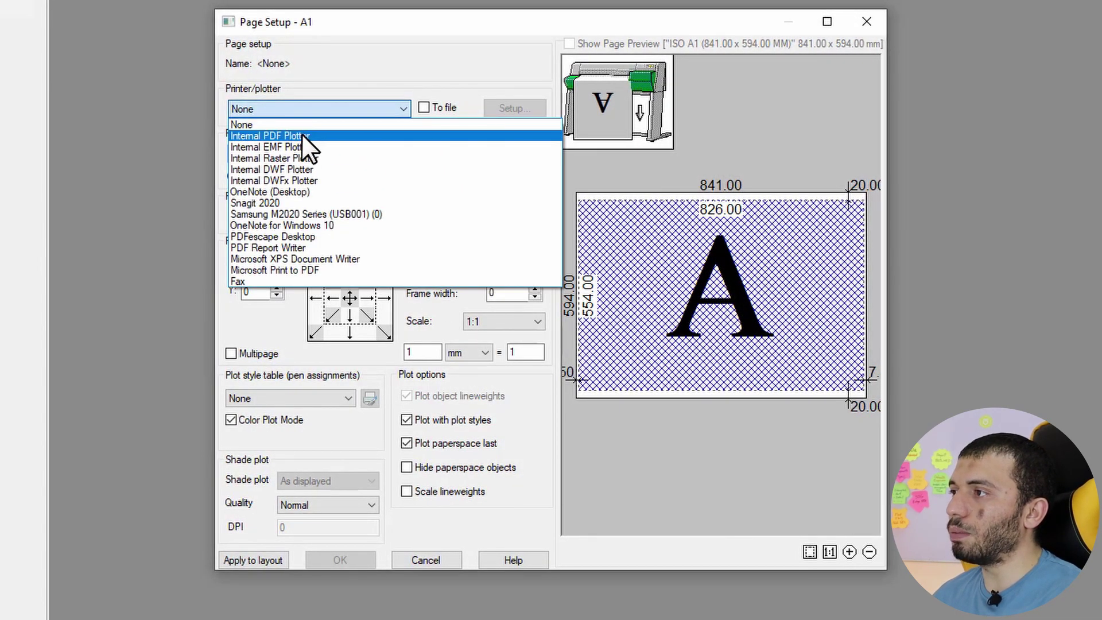
left_click(301, 136)
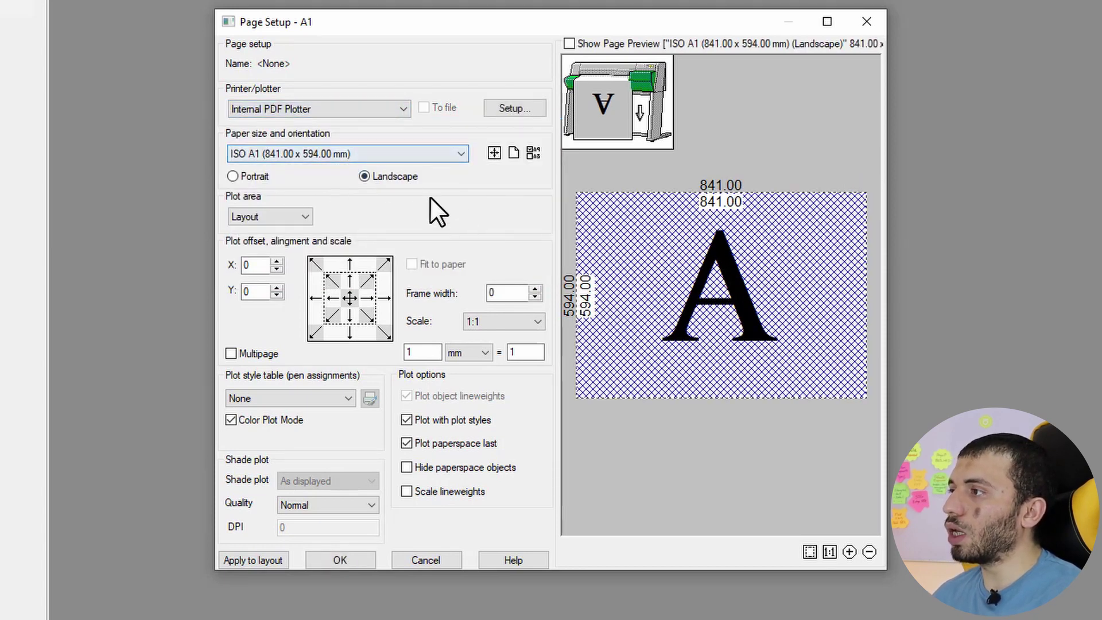
left_click(253, 177)
left_click(367, 175)
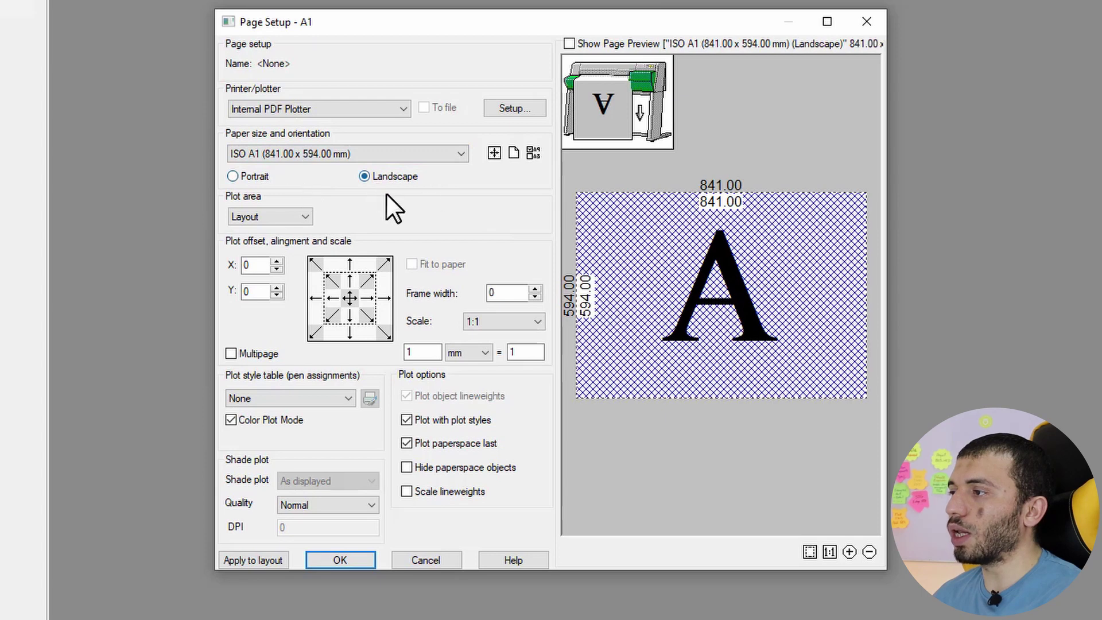
Step: Plot extents, centred and fitted to paper, with monochrome.ctb; confirm and close
left_click(288, 217)
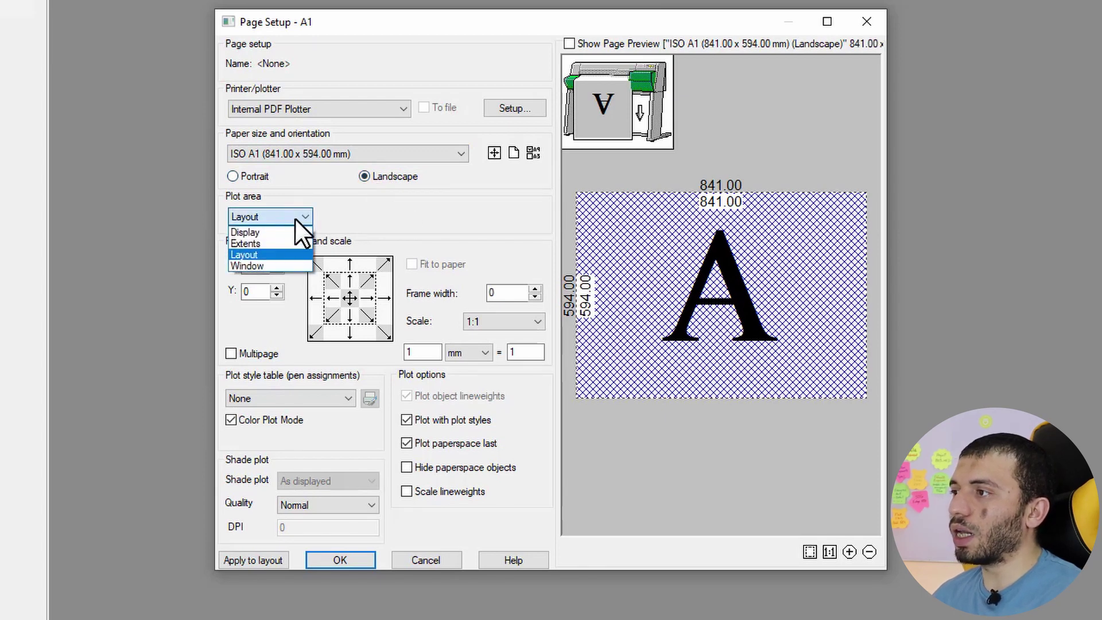
left_click(266, 245)
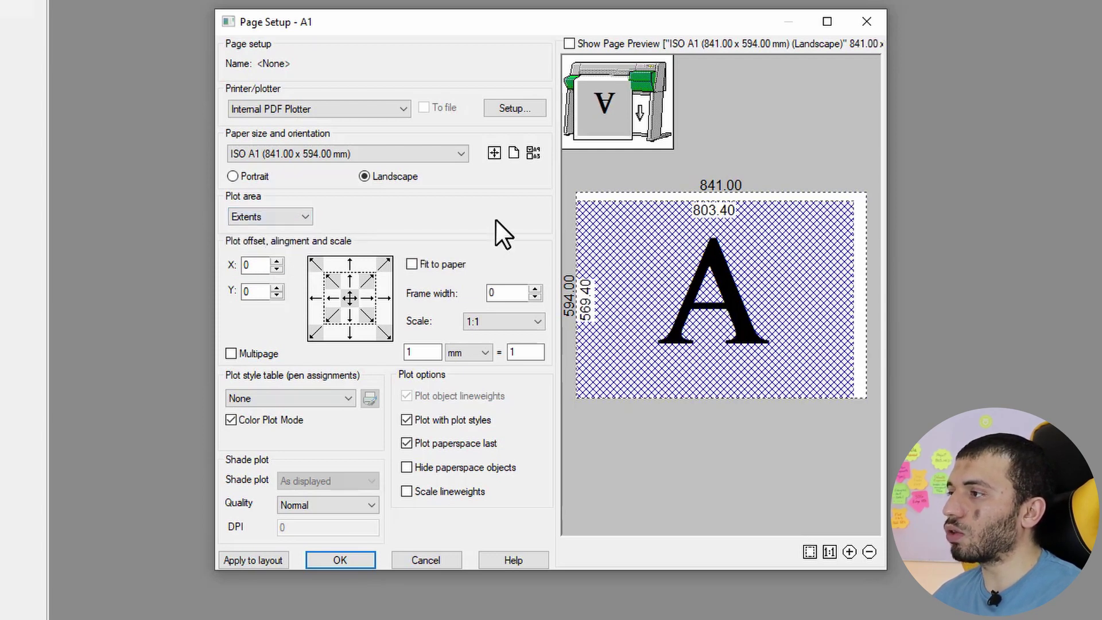
left_click(349, 298)
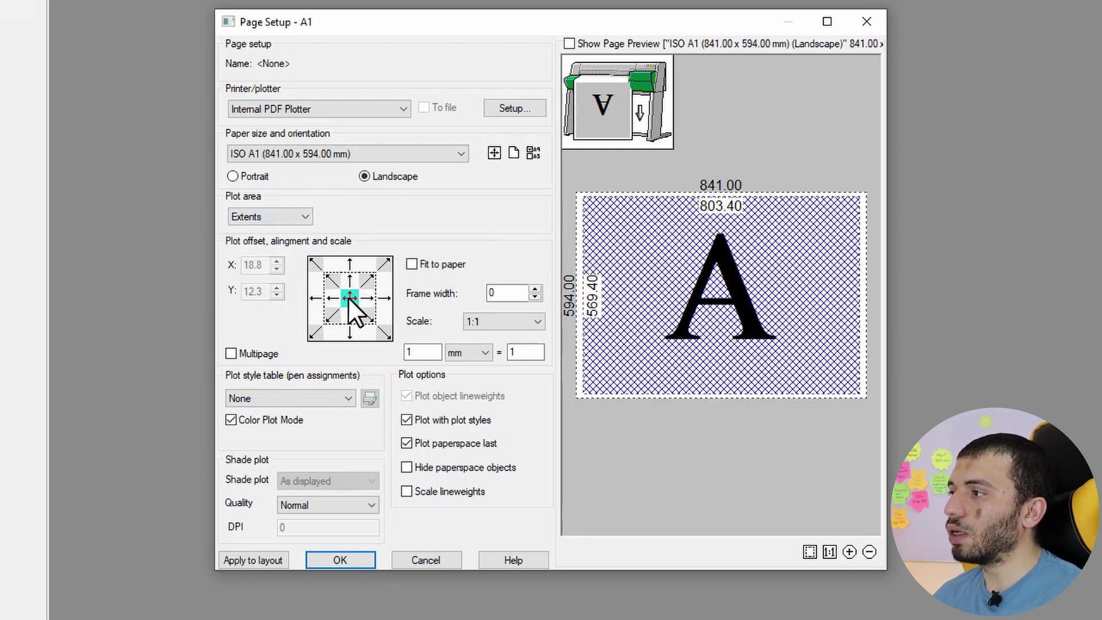
left_click(412, 264)
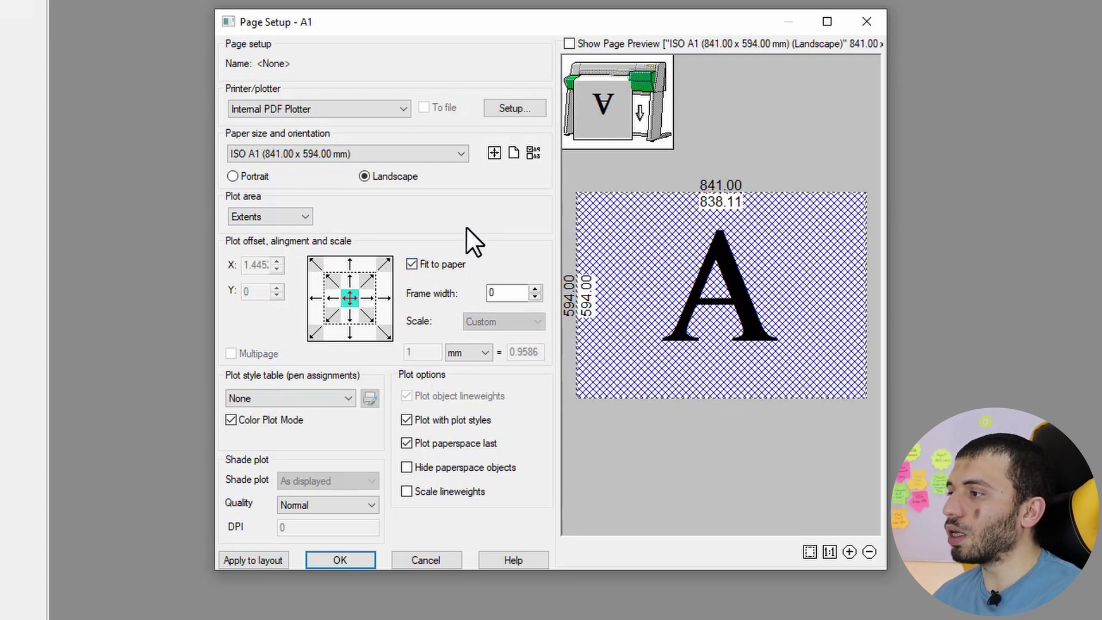
left_click(338, 398)
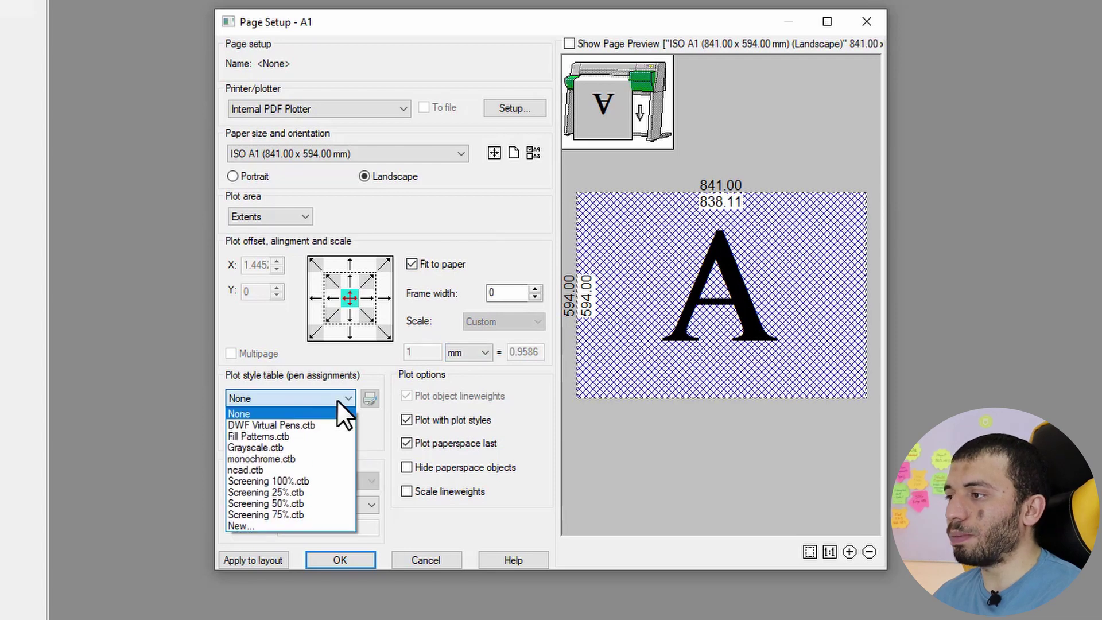
left_click(271, 459)
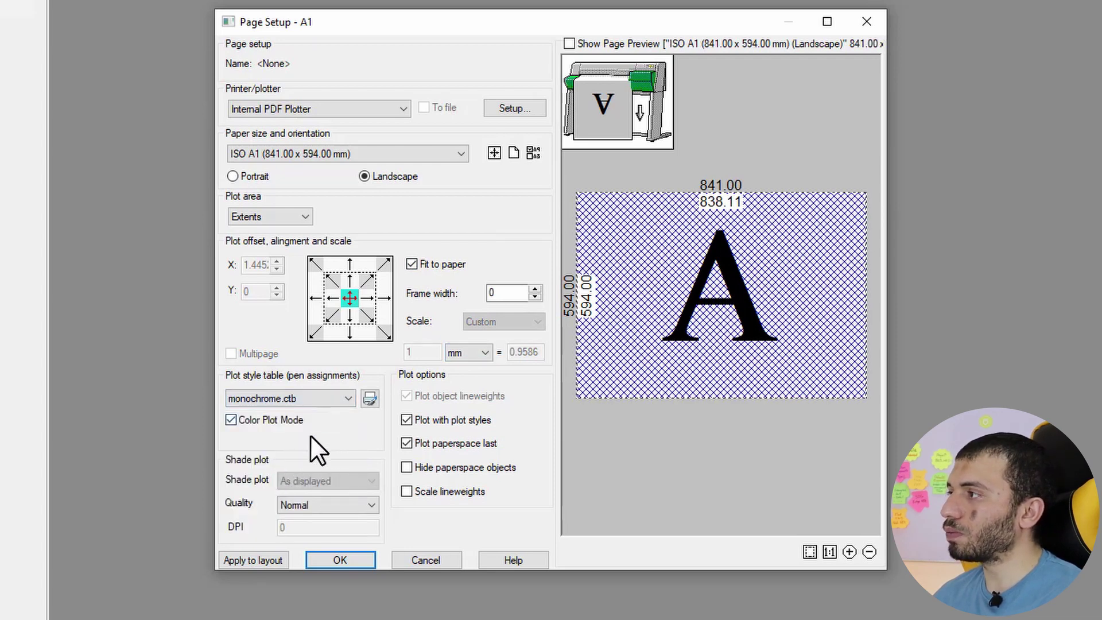
left_click(568, 43)
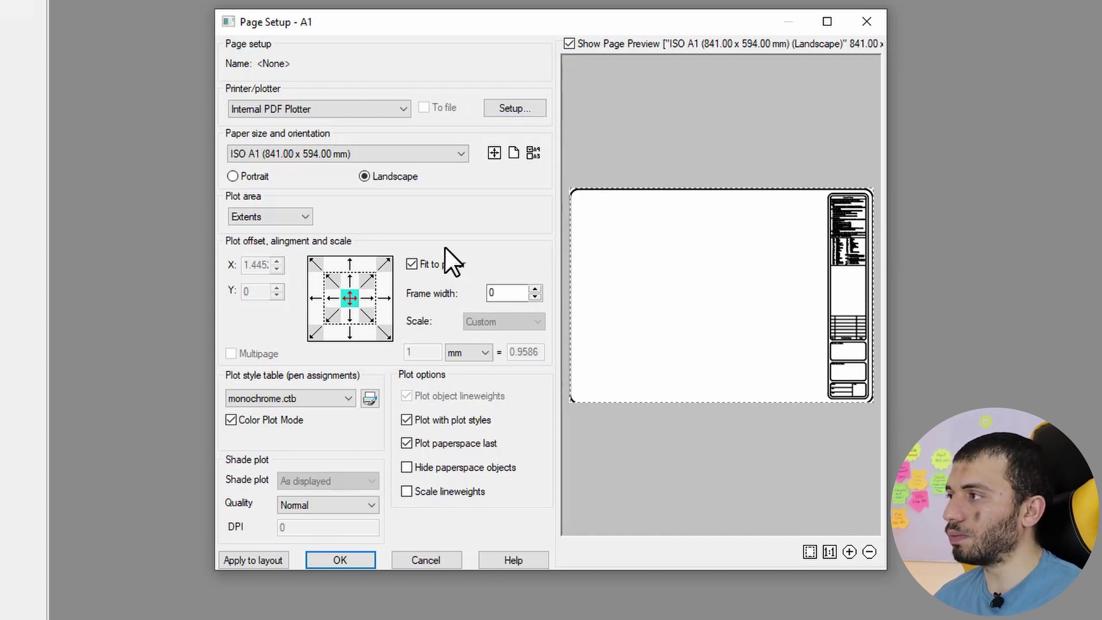
left_click(265, 560)
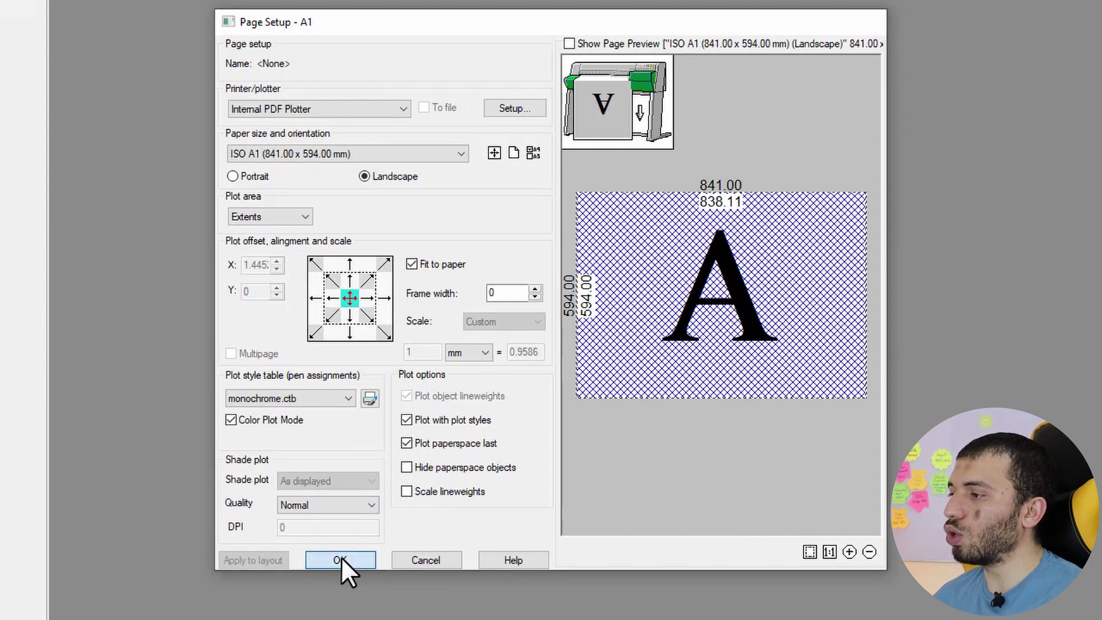
left_click(341, 558)
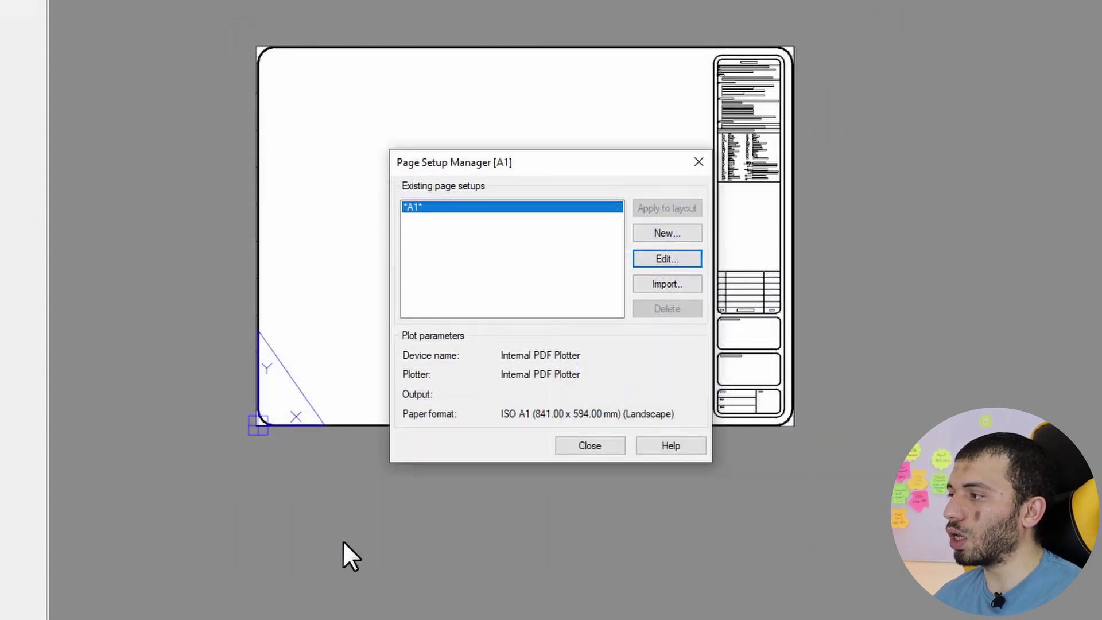
left_click(596, 446)
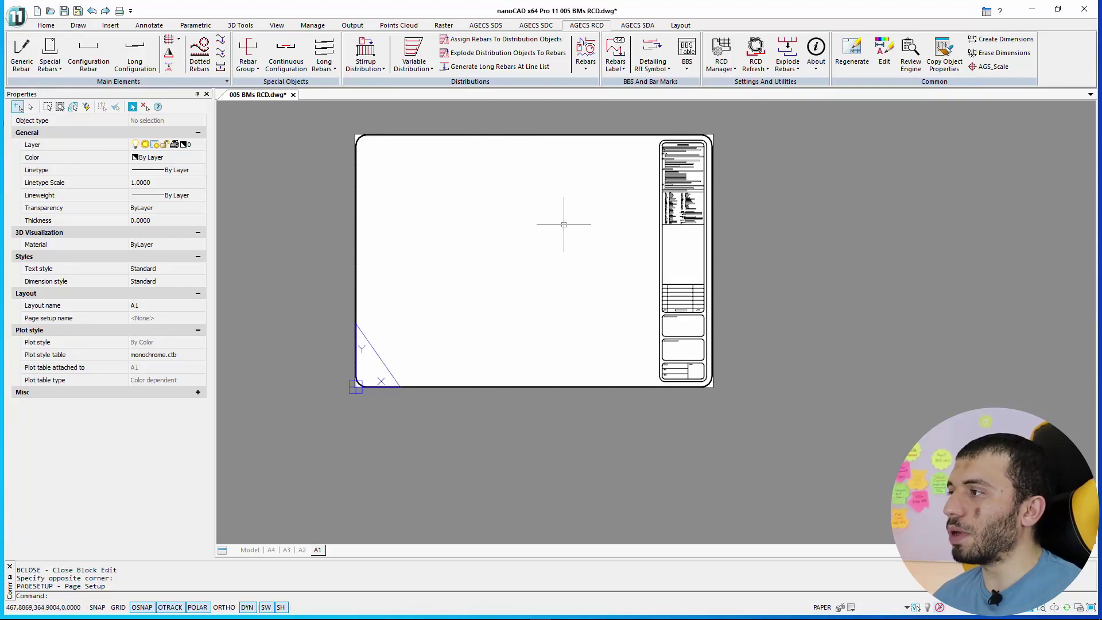
Step: Zoom to extents, then delete the A4, A3 and A2 layouts
type("z")
key("Return")
type("e")
key("Return")
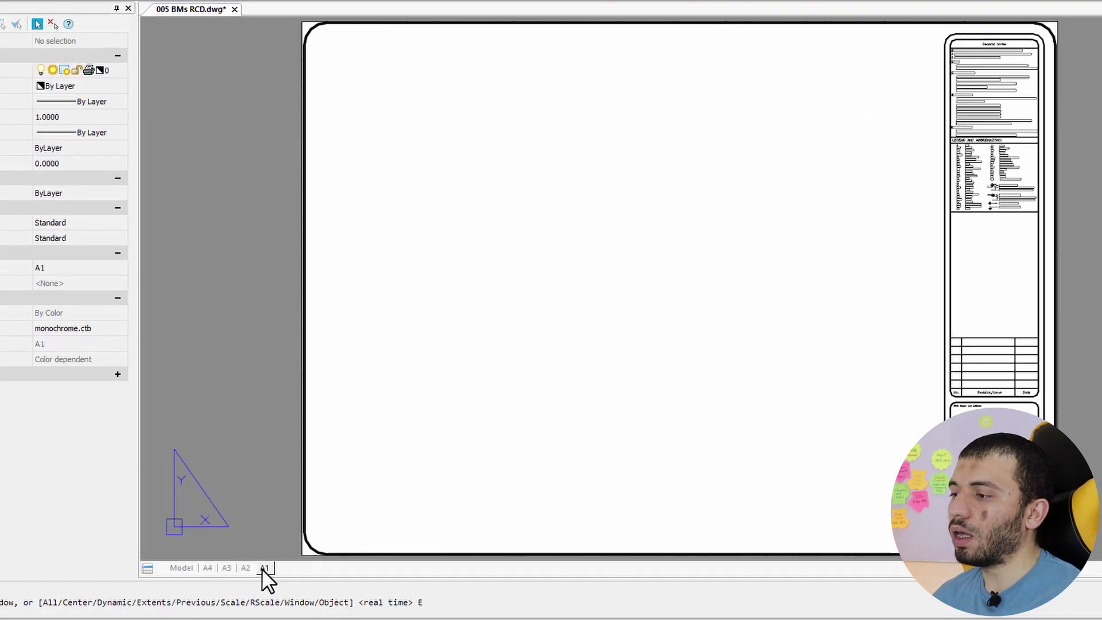
right_click(316, 551)
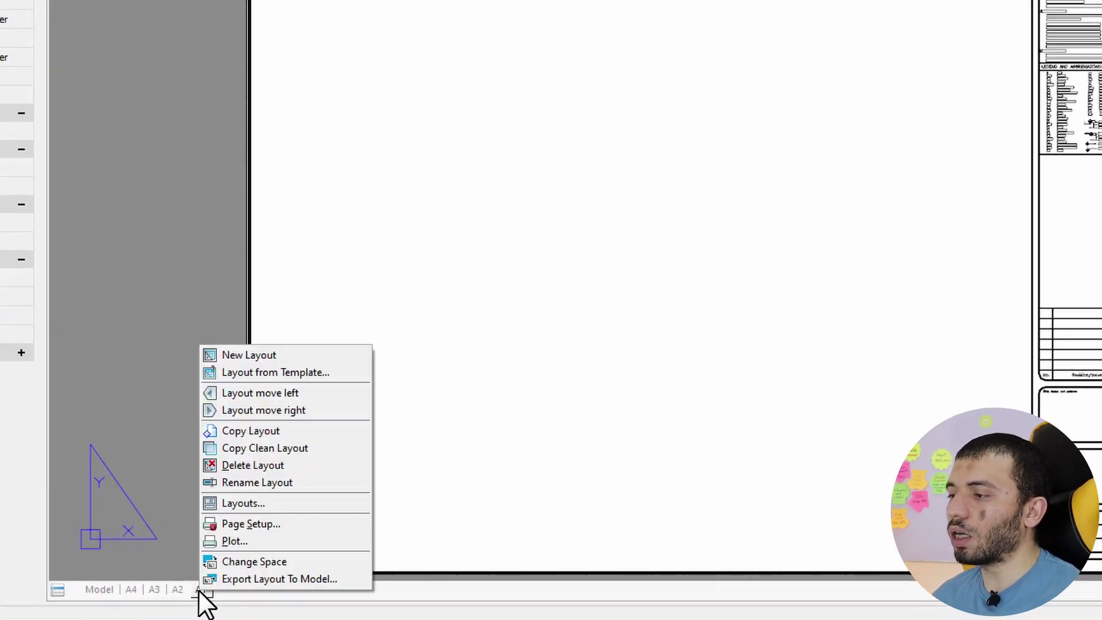
left_click(246, 502)
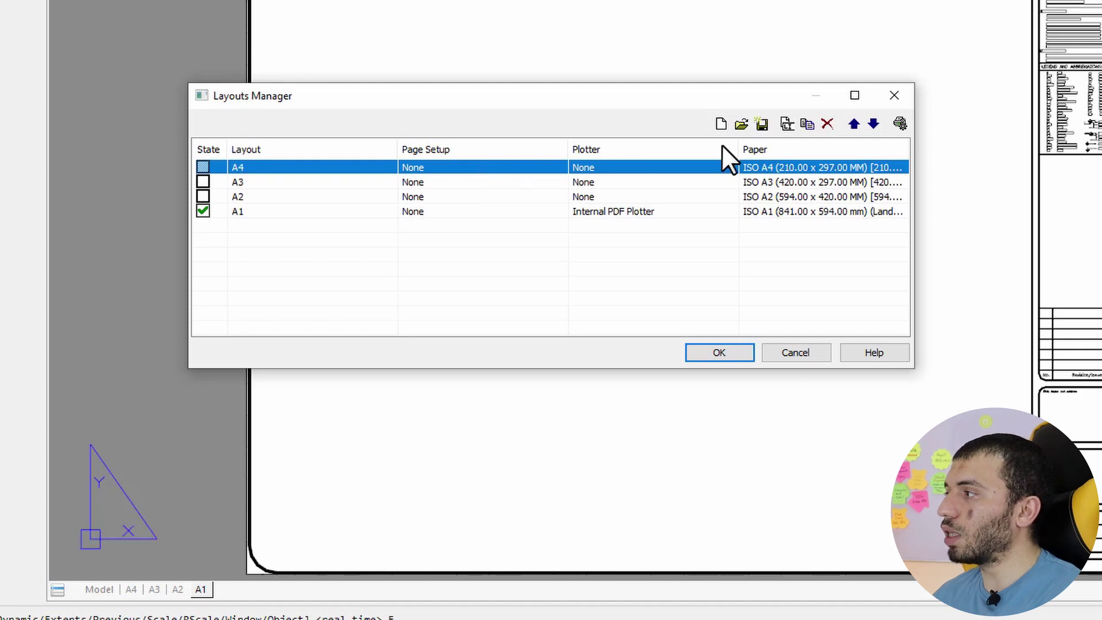
left_click(827, 123)
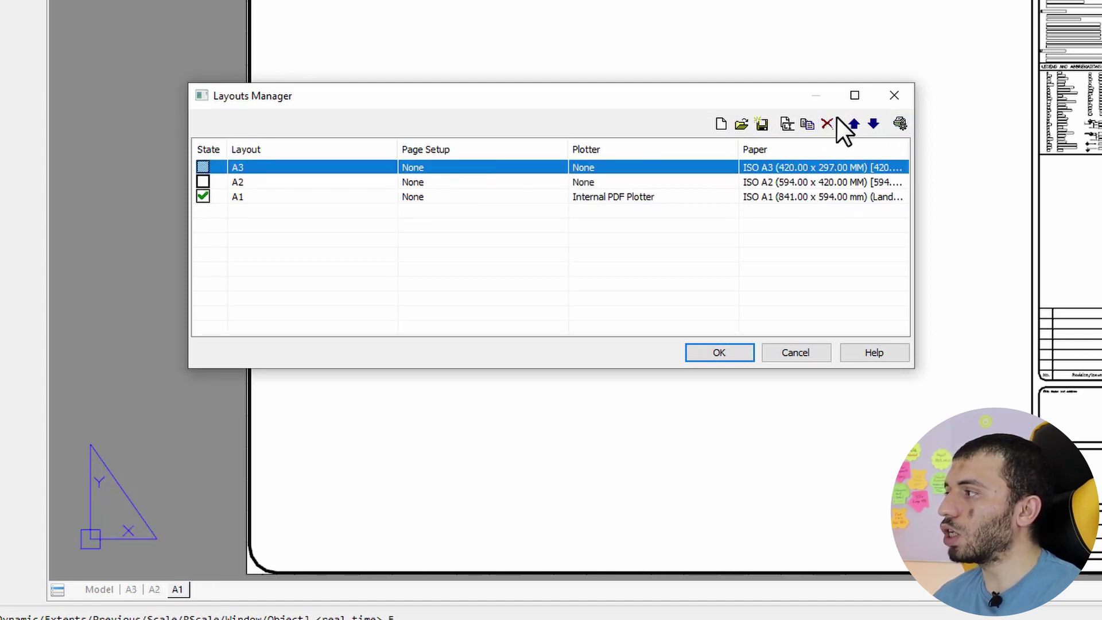
left_click(826, 124)
left_click(827, 122)
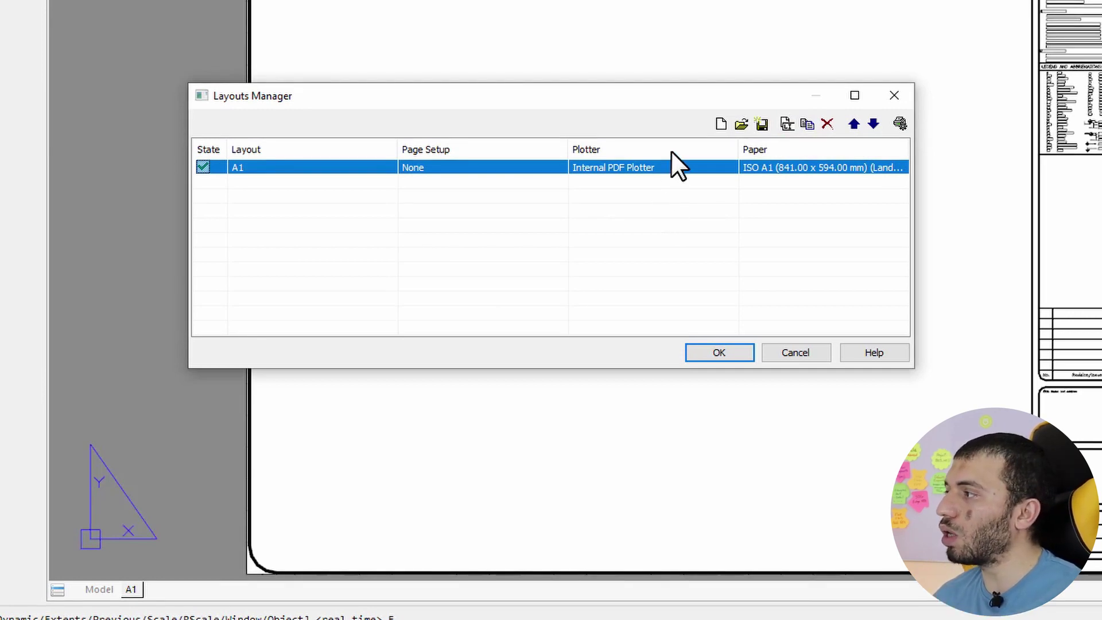
Step: Add a new Layout2 and rename the A1 layout to A1-ISO
left_click(720, 125)
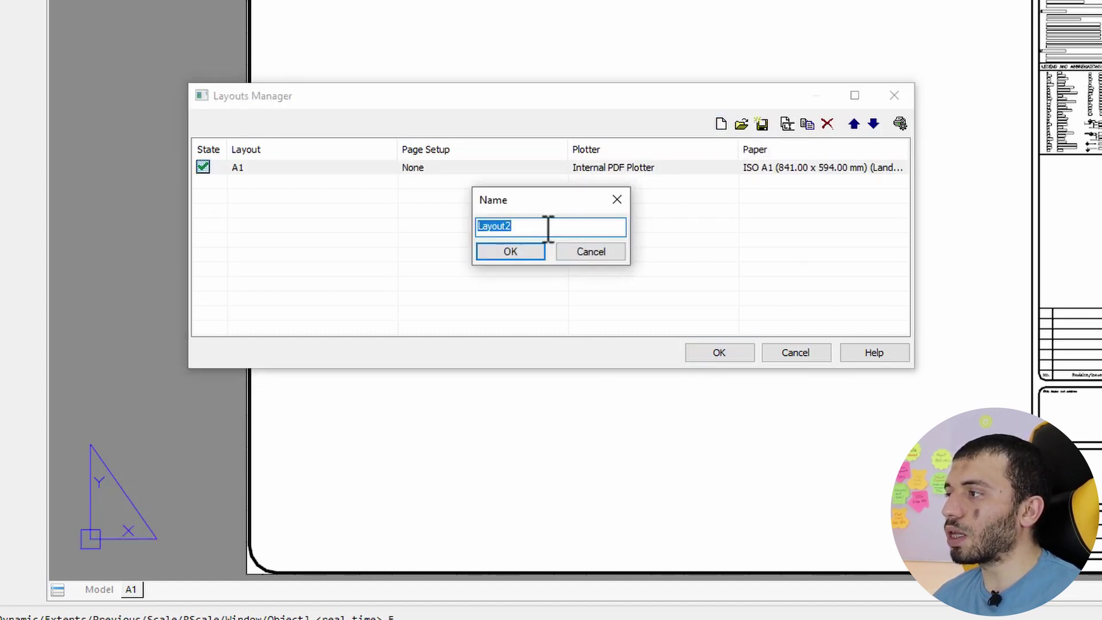
left_click(511, 252)
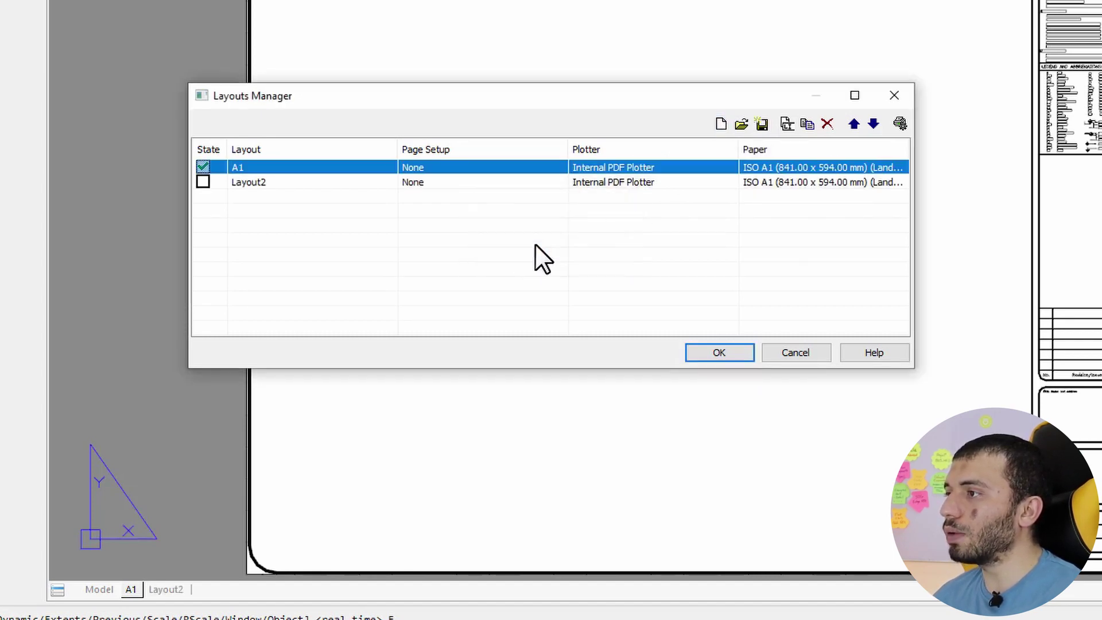
left_click(786, 123)
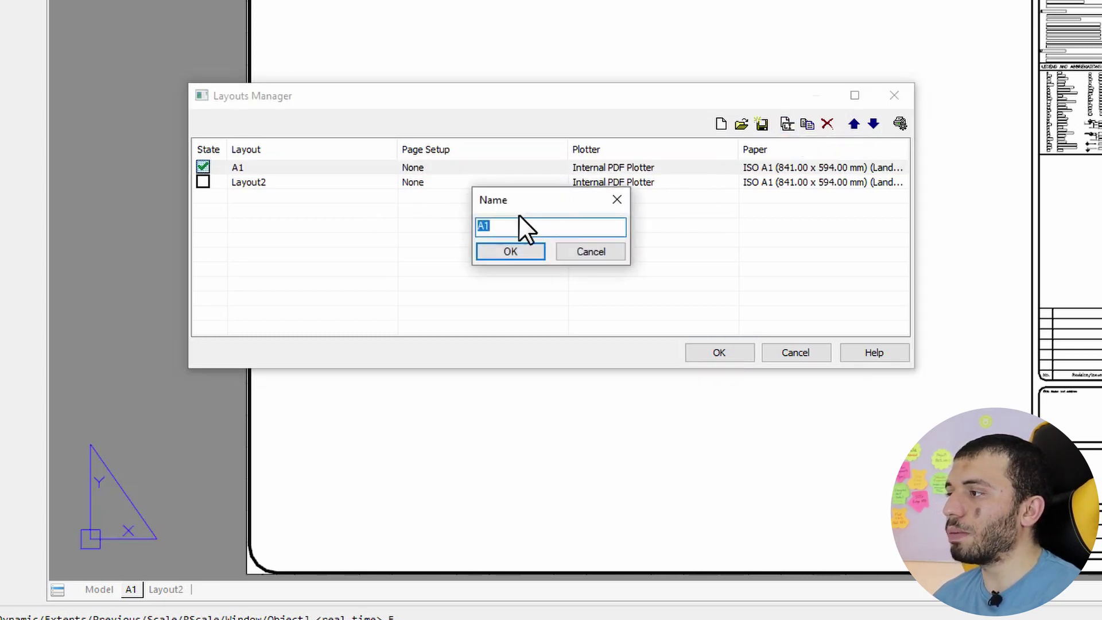
left_click(510, 226)
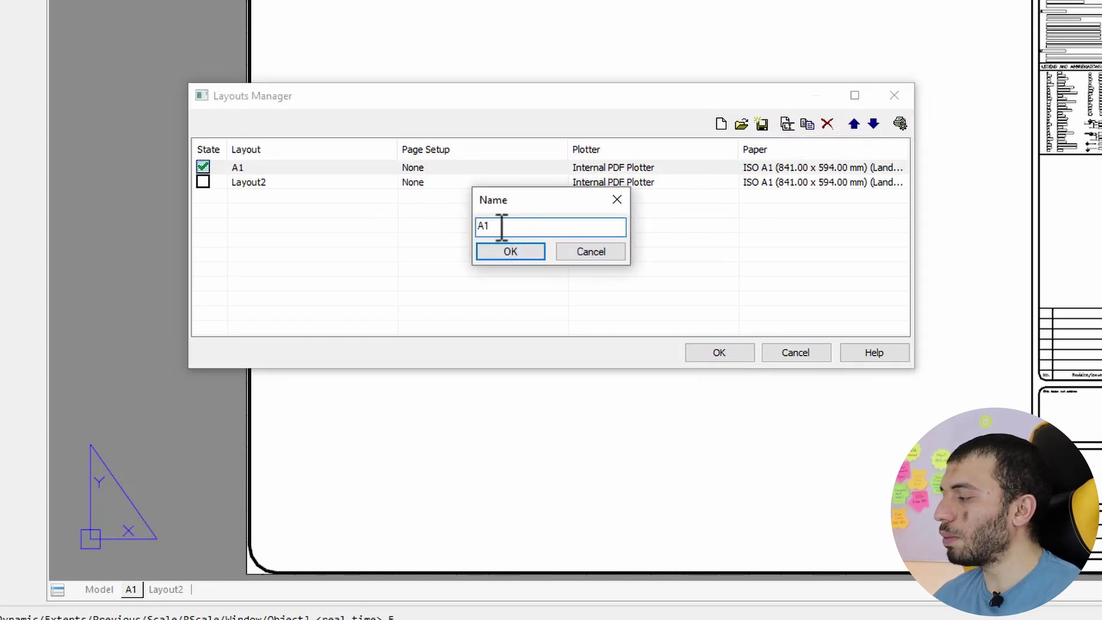
type("-ISO")
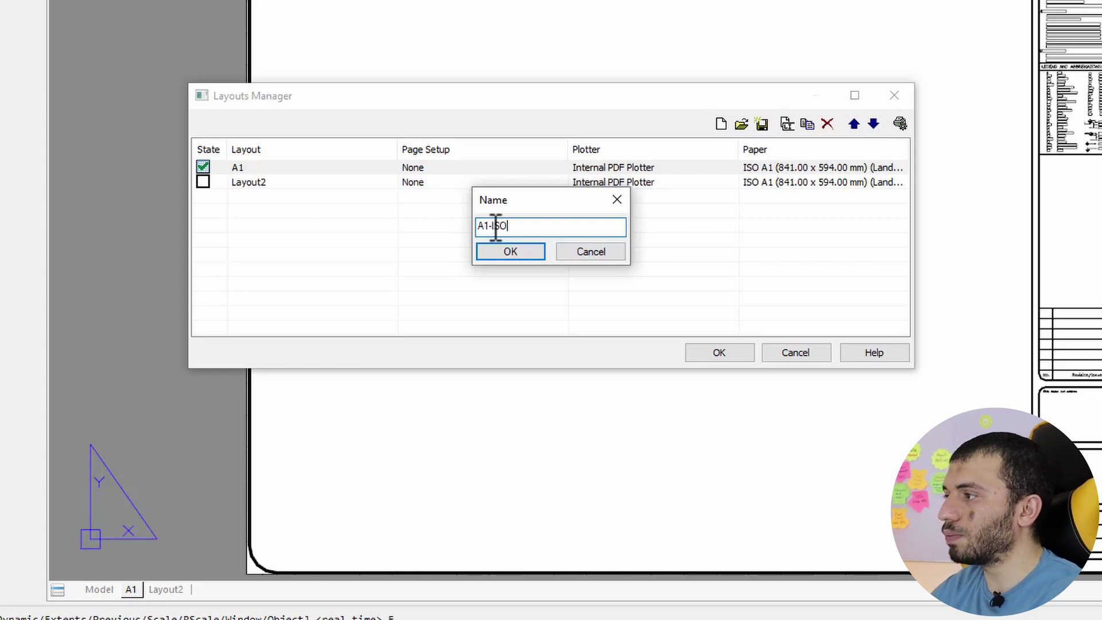
left_click(508, 253)
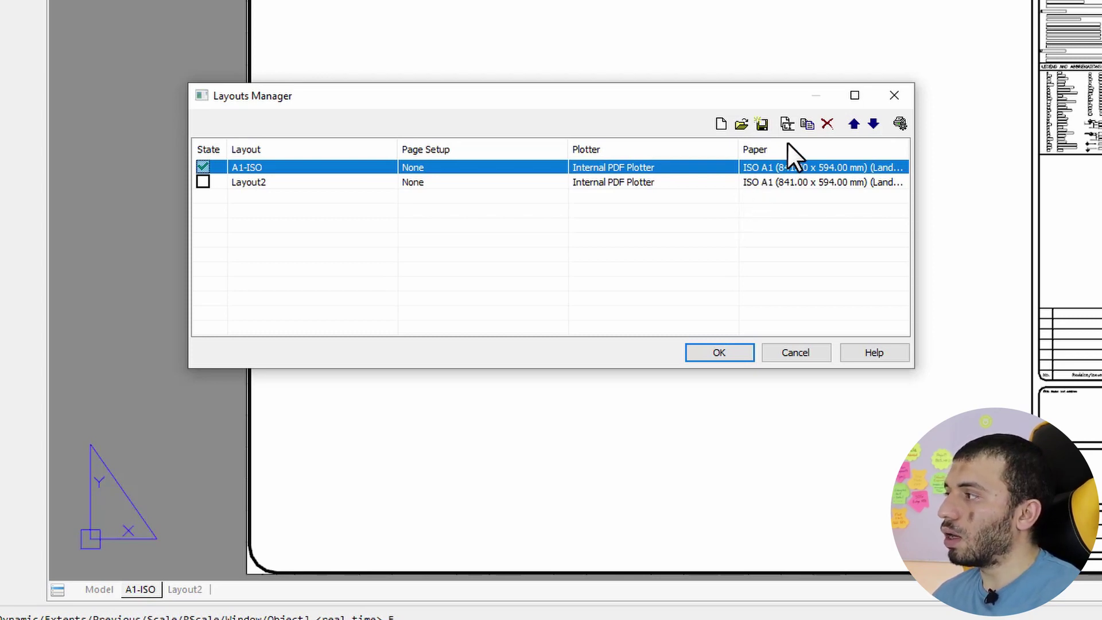
Step: Duplicate A1-ISO as a new layout named A0-ISO and keep the changes
left_click(803, 123)
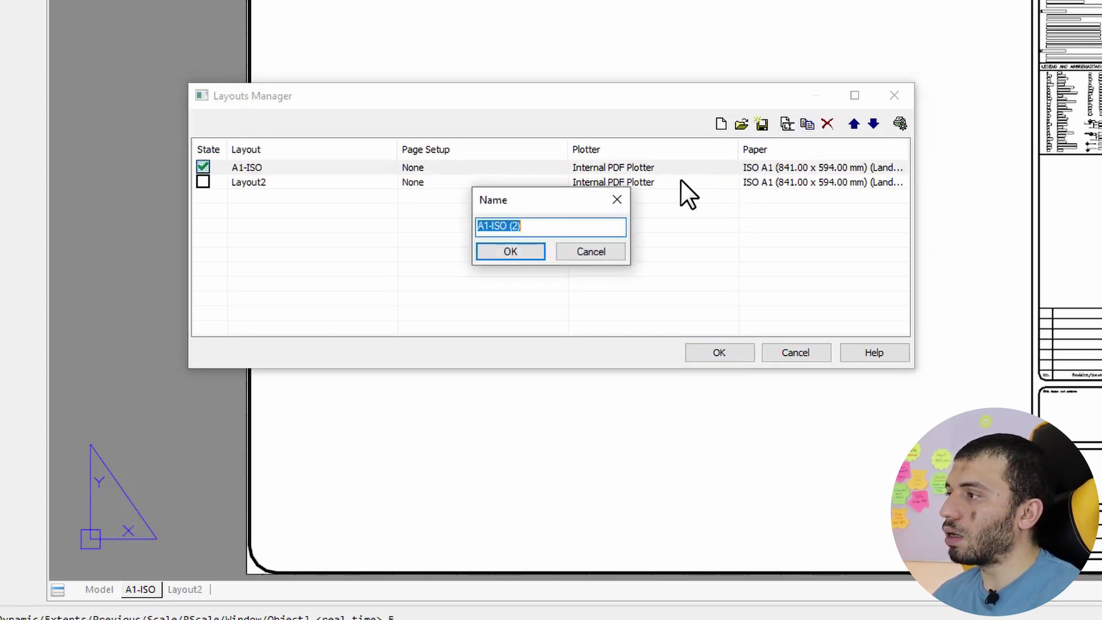
left_click(492, 226)
key("BackSpace")
key("BackSpace")
type("0")
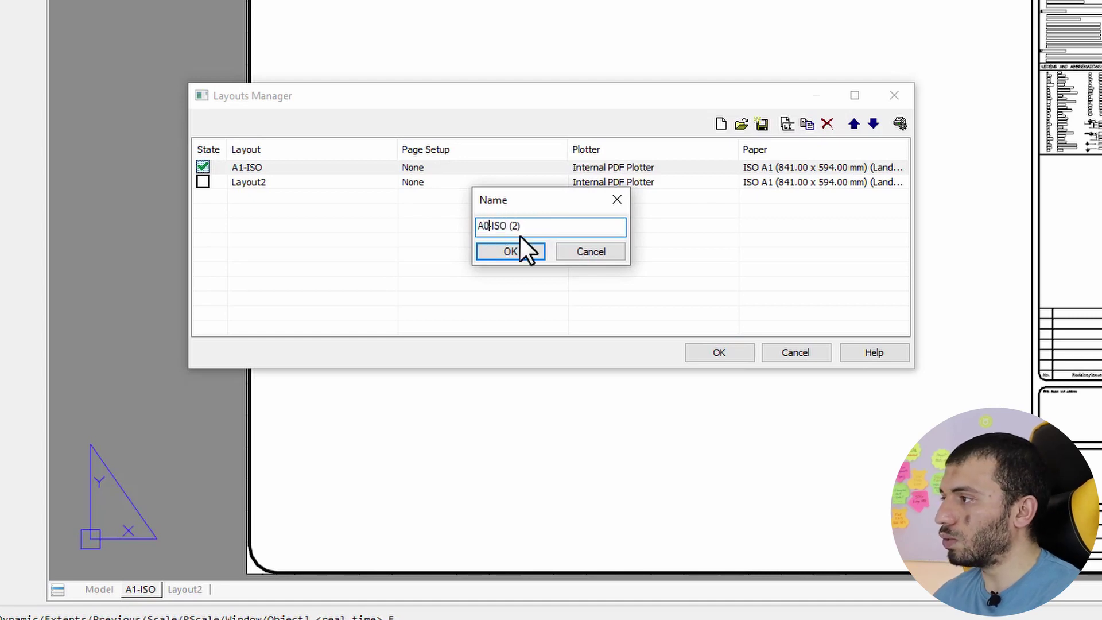
key("BackSpace")
key("BackSpace")
key("BackSpace")
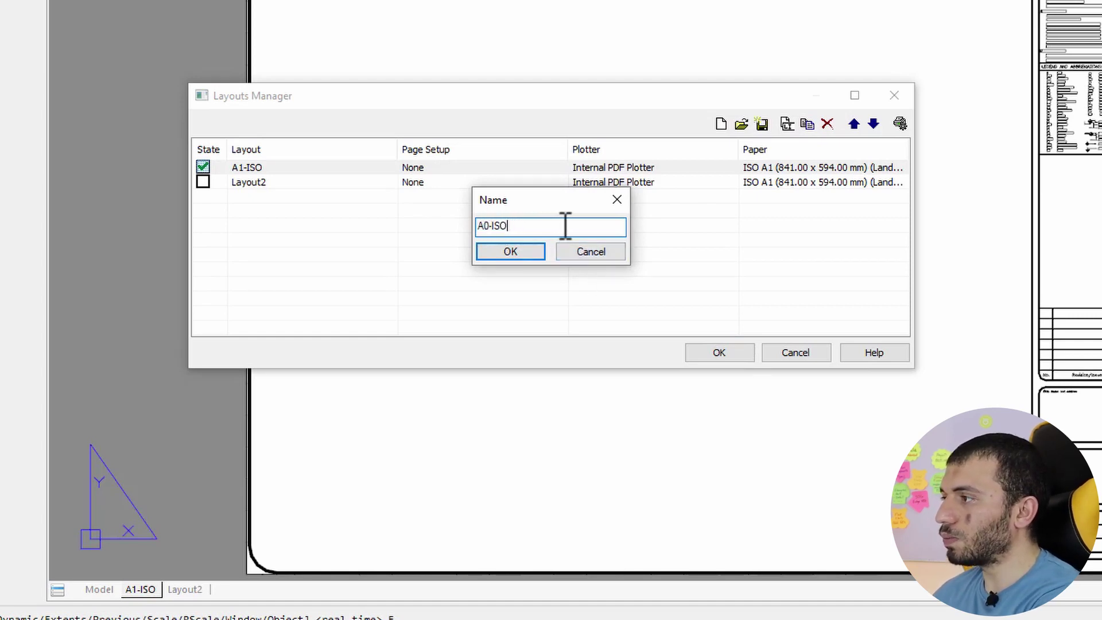
left_click(503, 250)
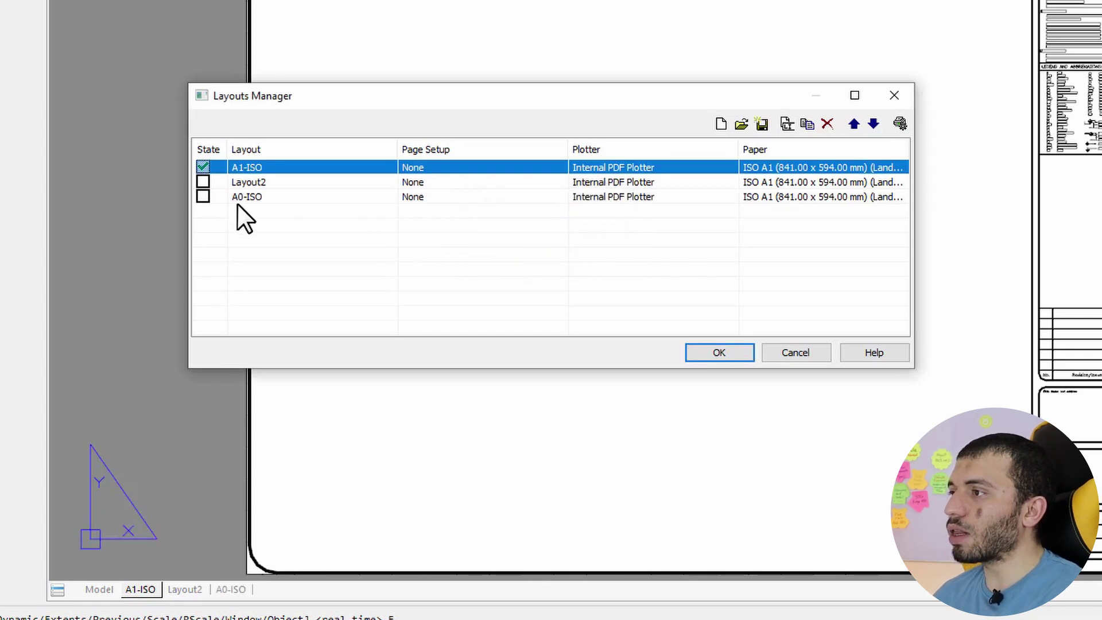
left_click(272, 198)
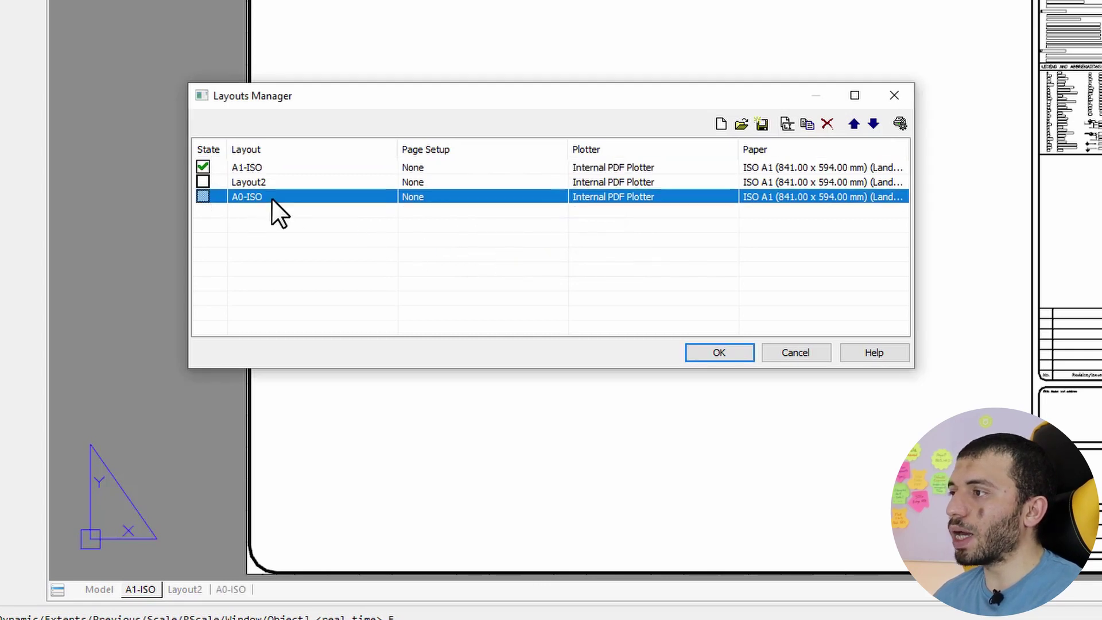
left_click(722, 352)
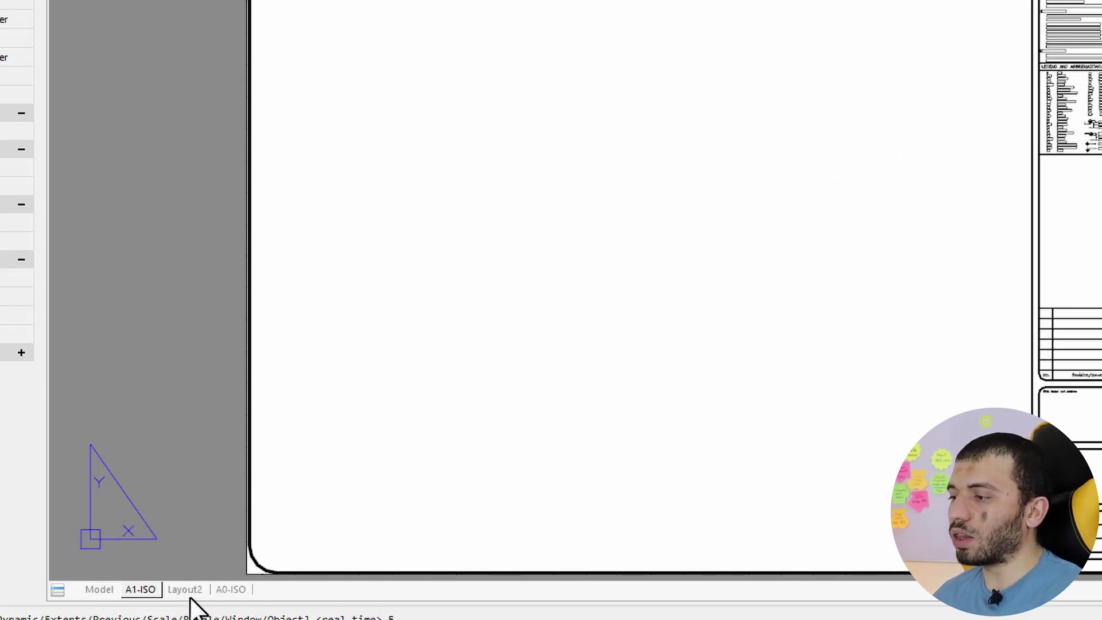
Step: Move Layout2 below A0-ISO in the layout order and show the A0-ISO sheet
right_click(155, 589)
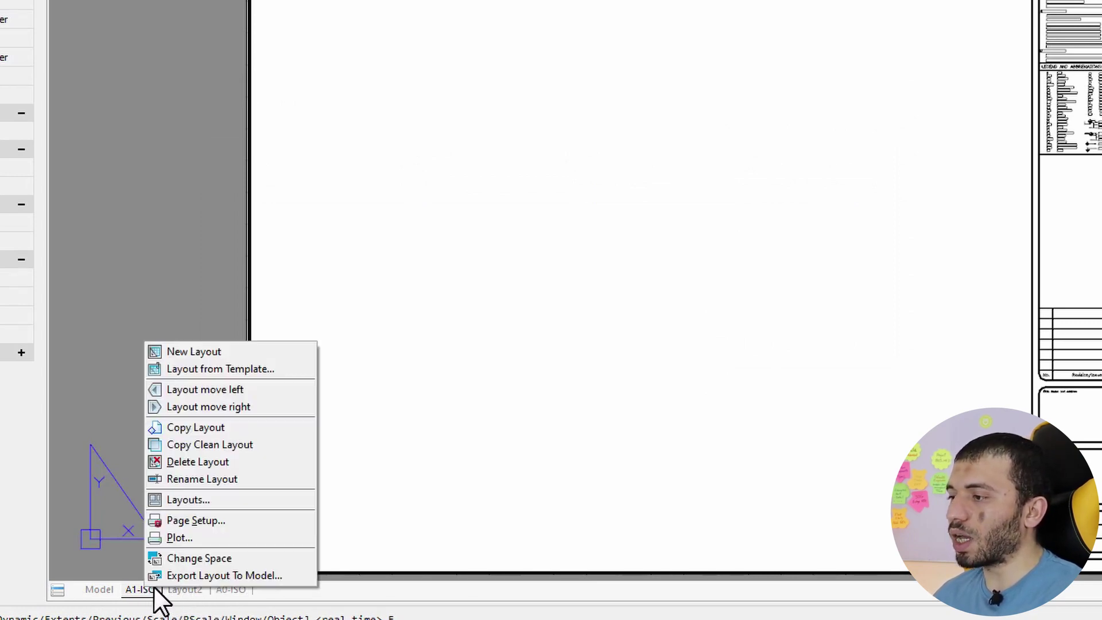
left_click(200, 501)
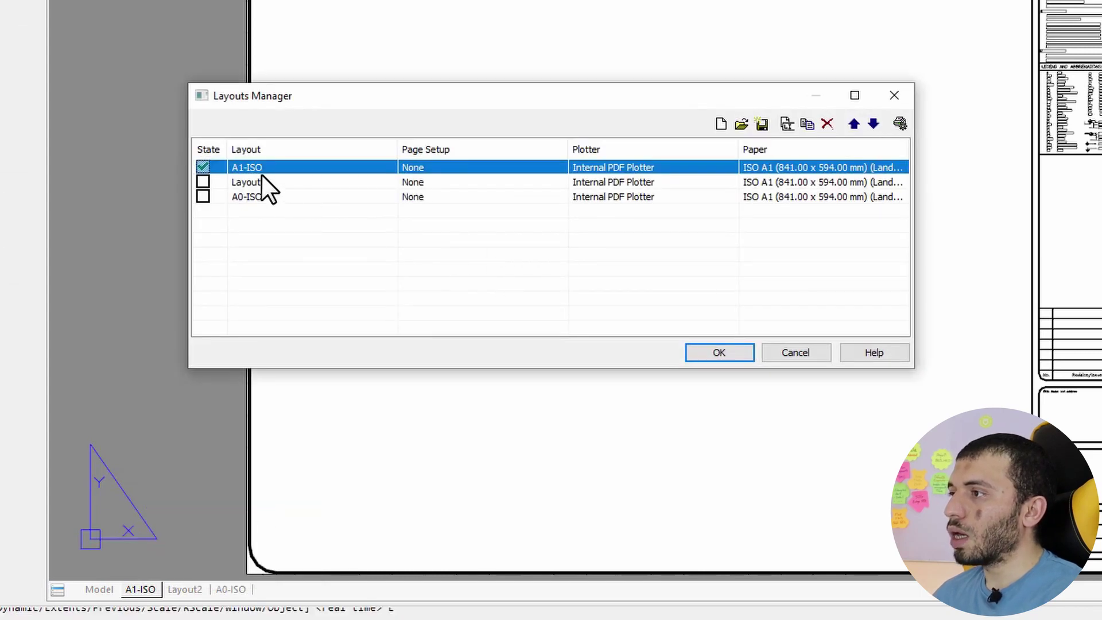
left_click(273, 181)
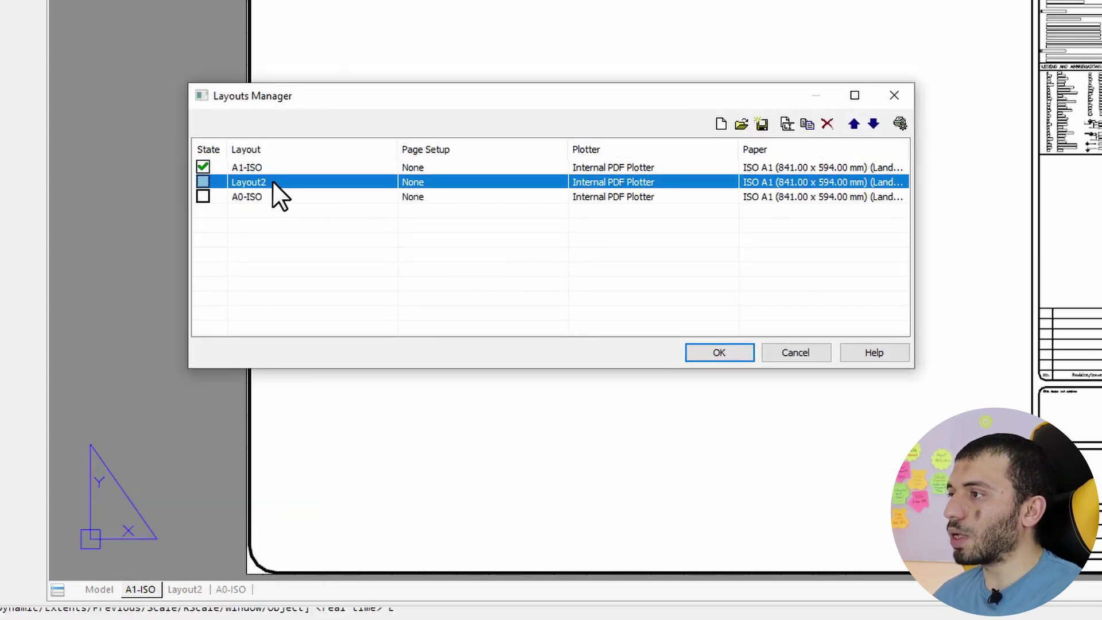
left_click(869, 121)
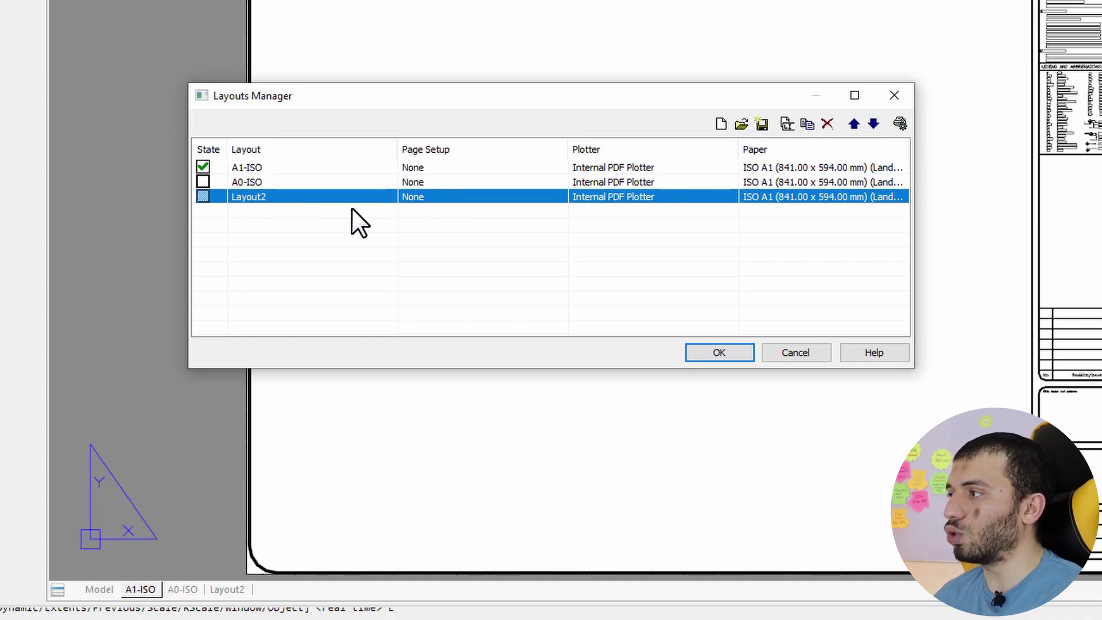
left_click(714, 352)
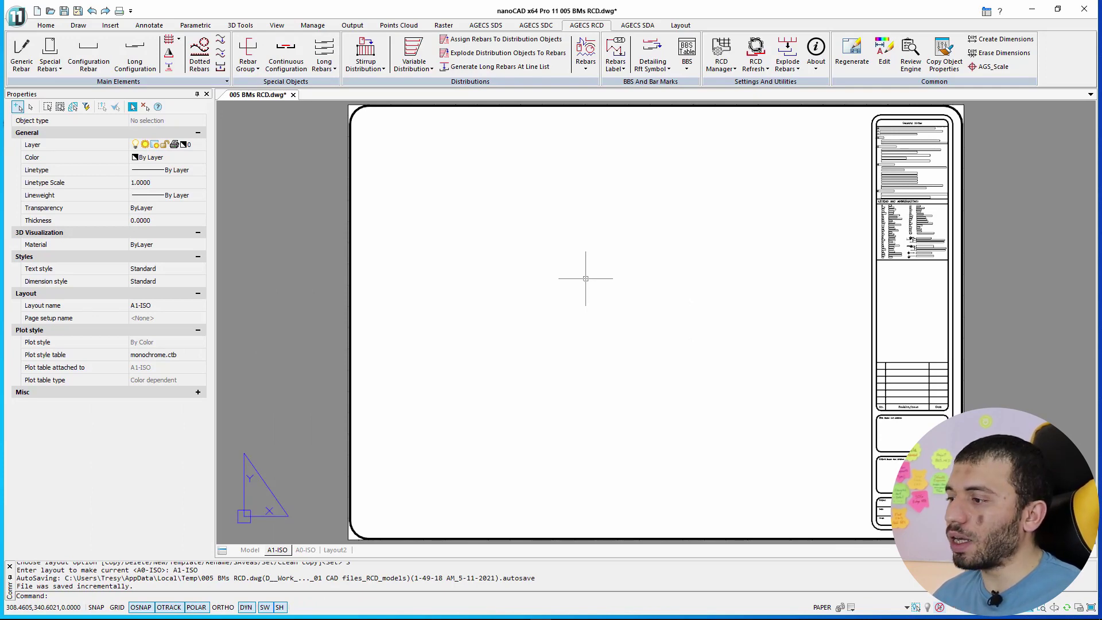
left_click(304, 550)
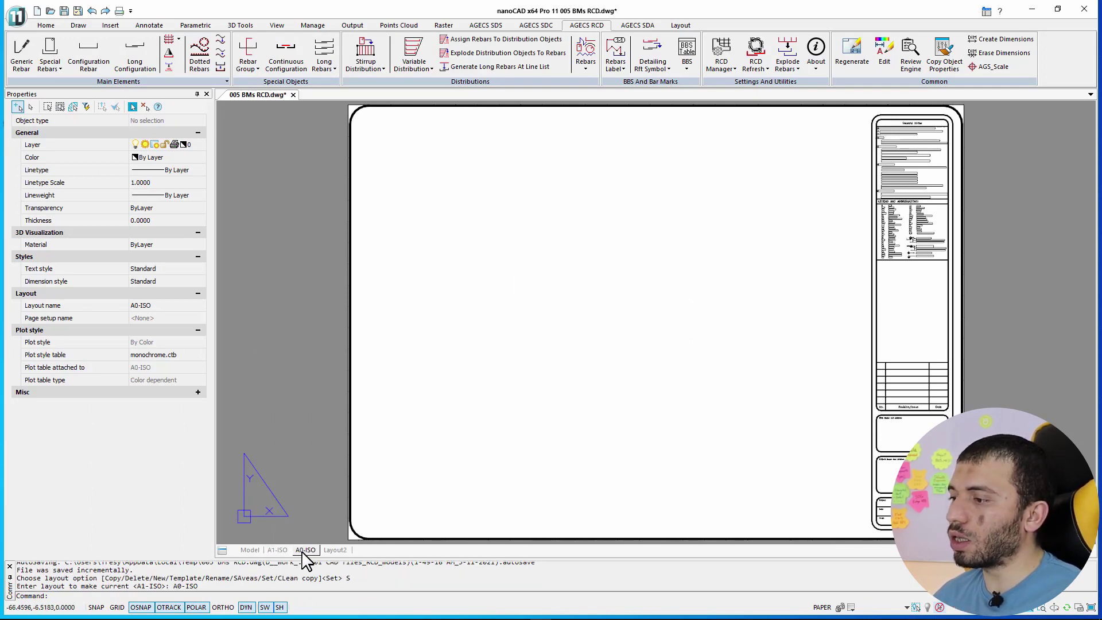
Step: Edit the A0-ISO page setup to use ISO A0 paper and preview the page
right_click(305, 551)
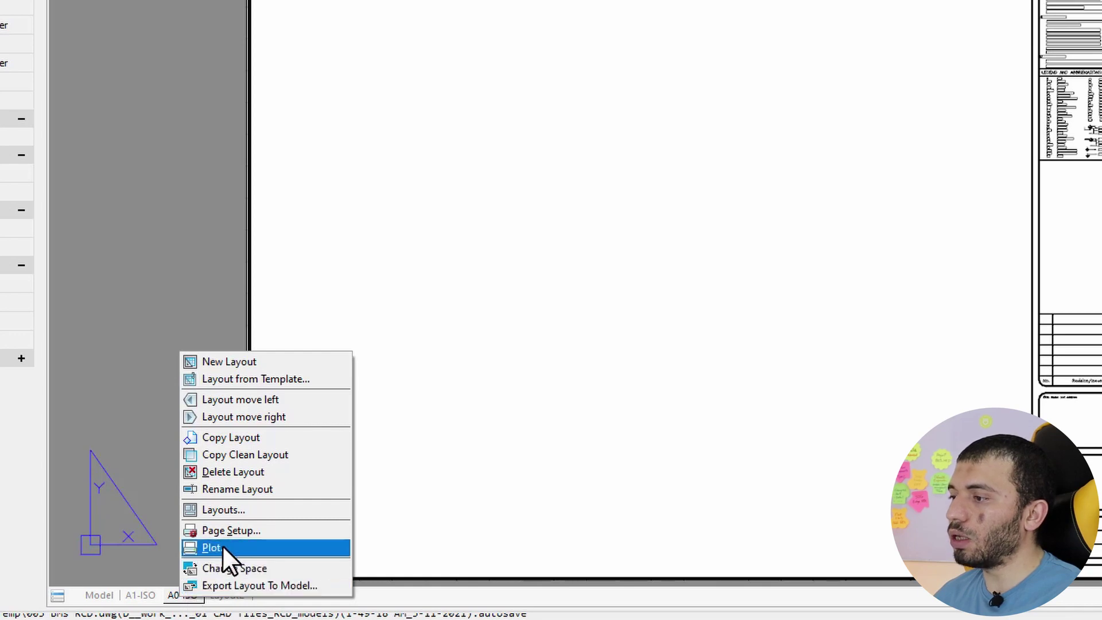
left_click(335, 508)
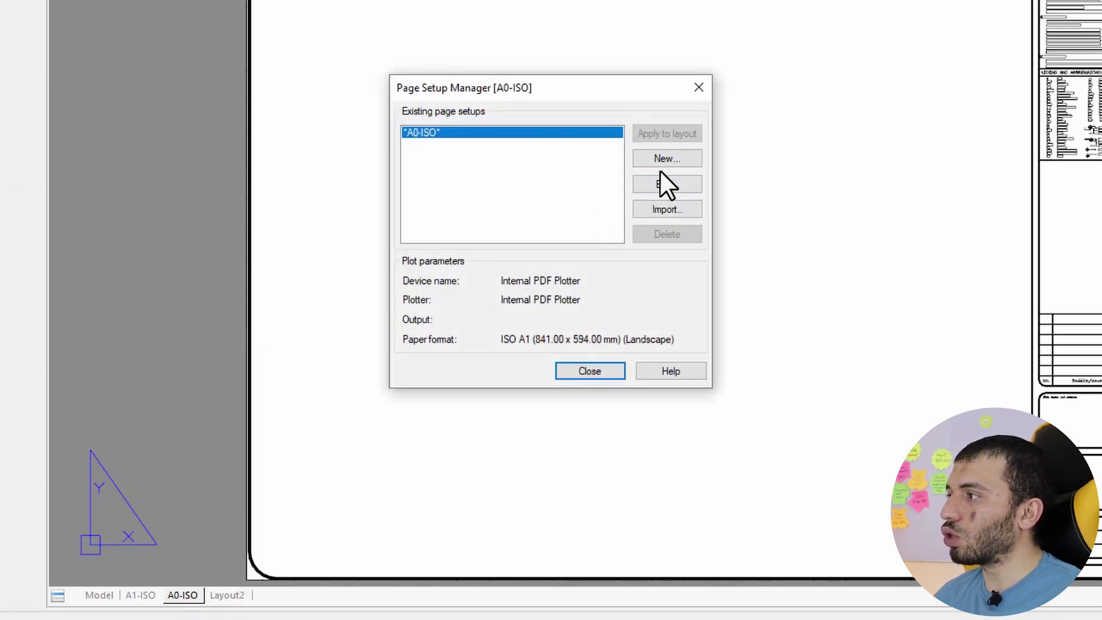
left_click(673, 182)
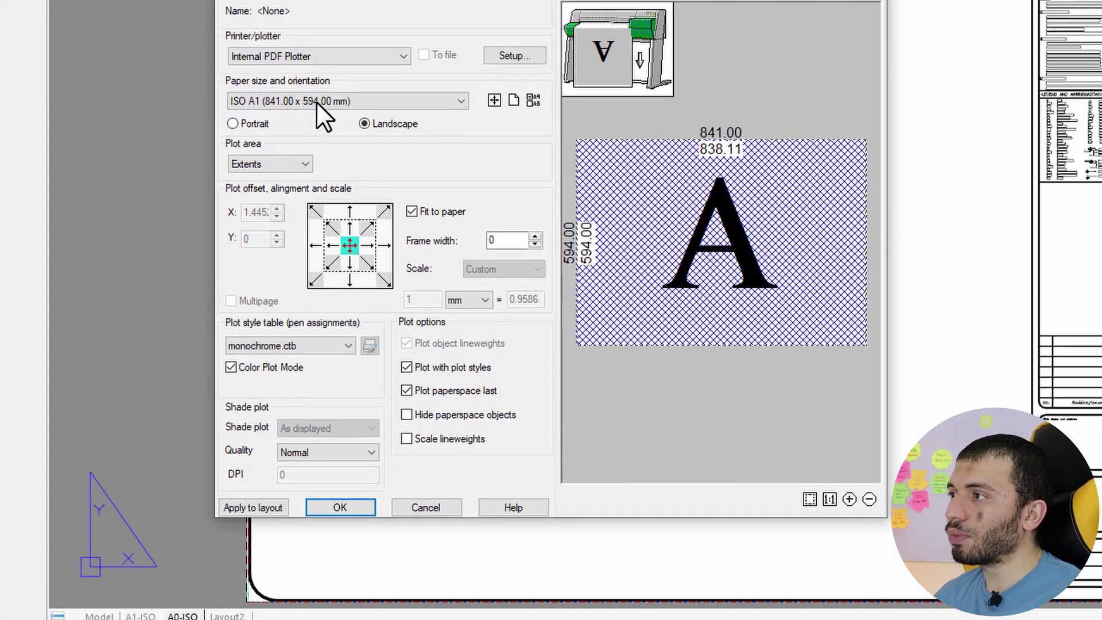
left_click(318, 152)
left_click(302, 291)
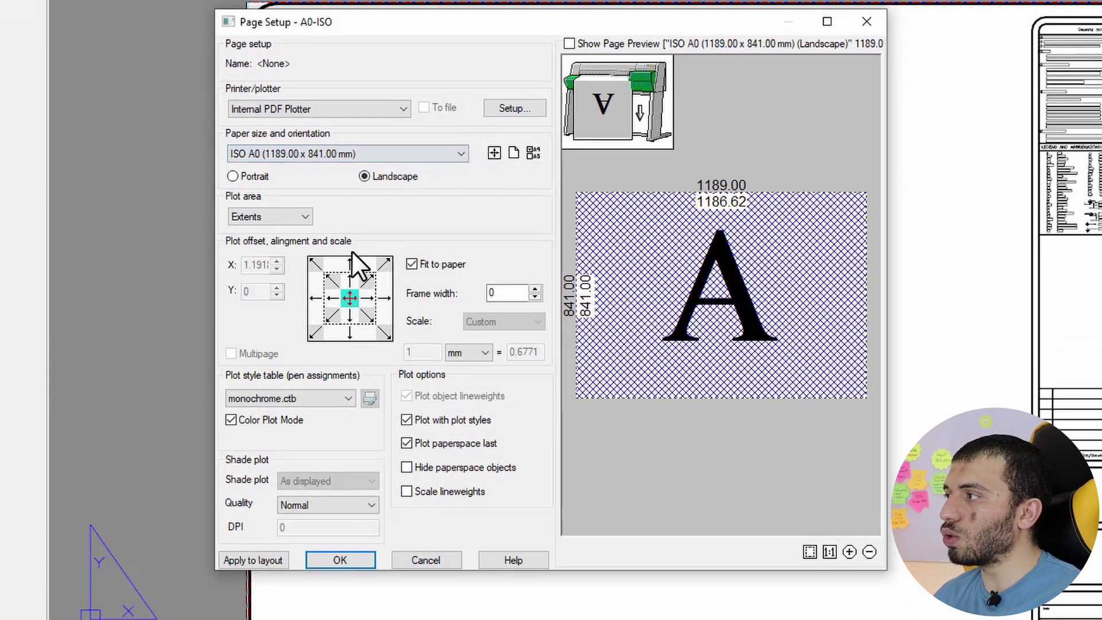
left_click(569, 43)
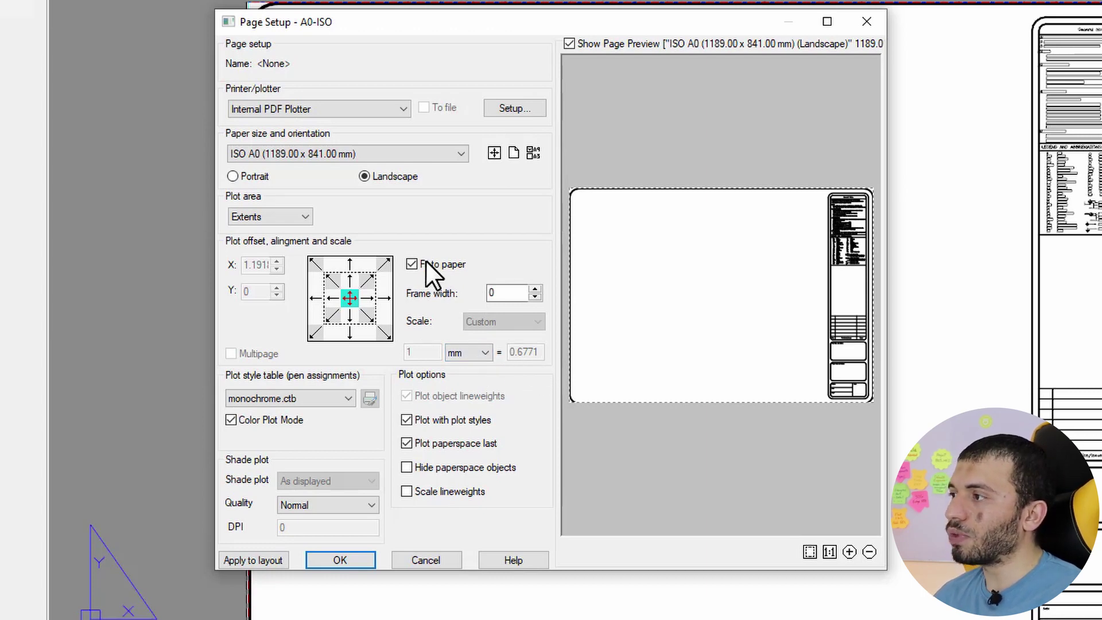
Step: Turn off Fit to paper, set scale 1 = 1 with Extents plot area, and apply to A0-ISO
left_click(410, 264)
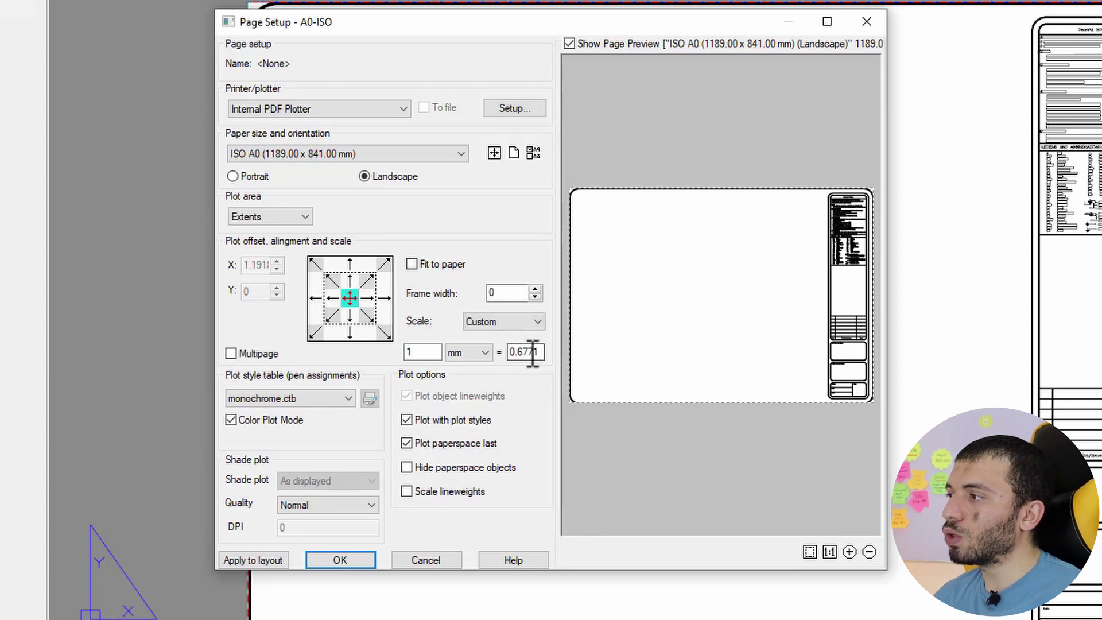
left_click(516, 352)
double_click(516, 353)
type("1")
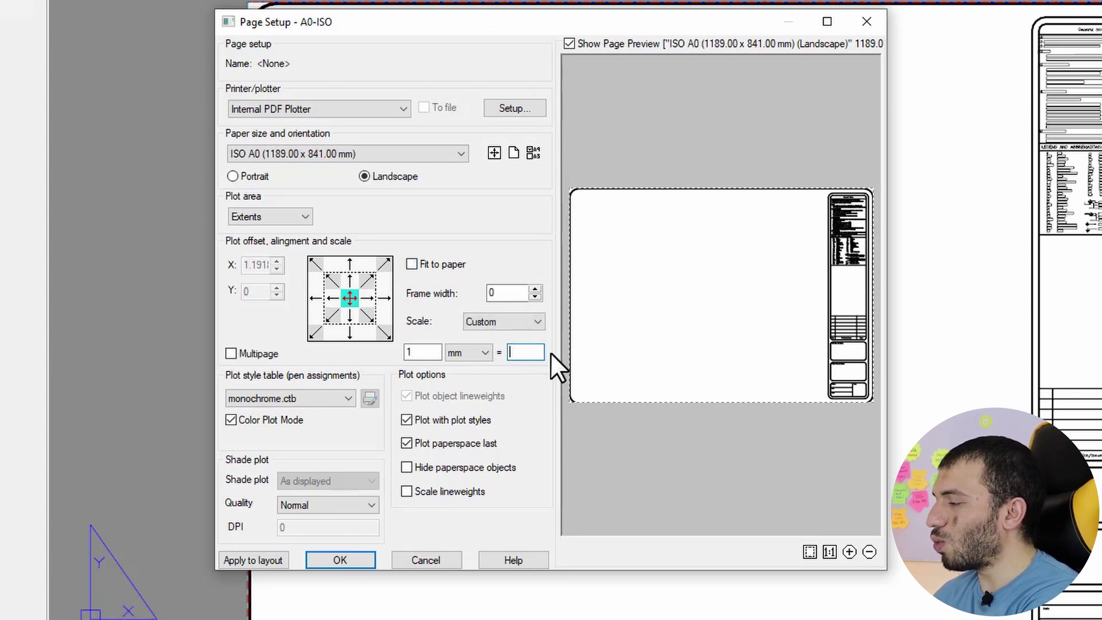
left_click(508, 292)
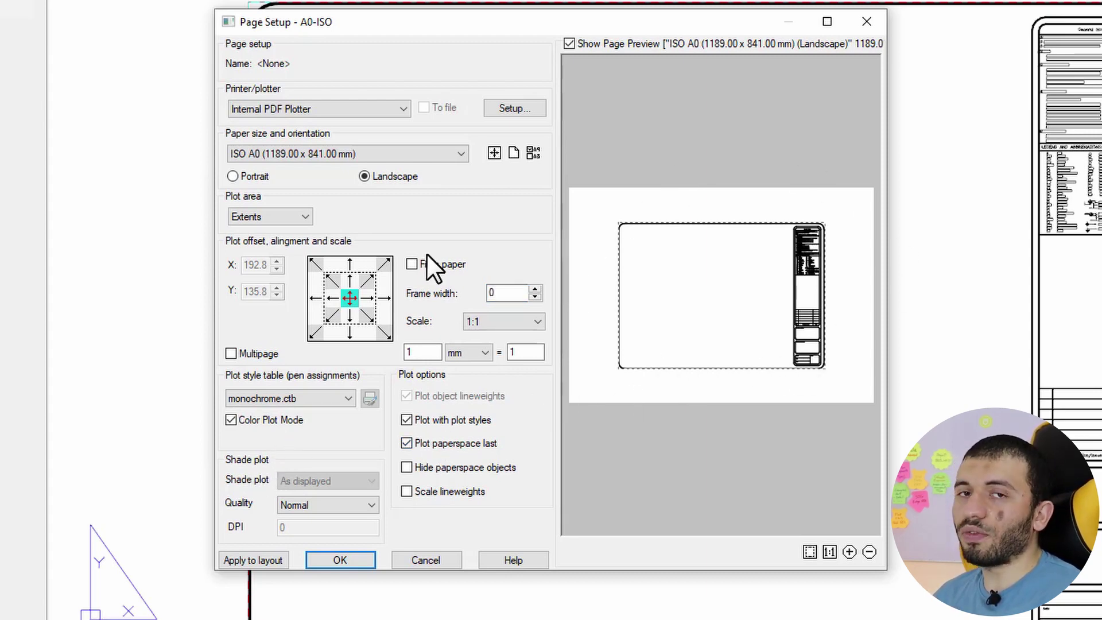
left_click(292, 216)
left_click(299, 251)
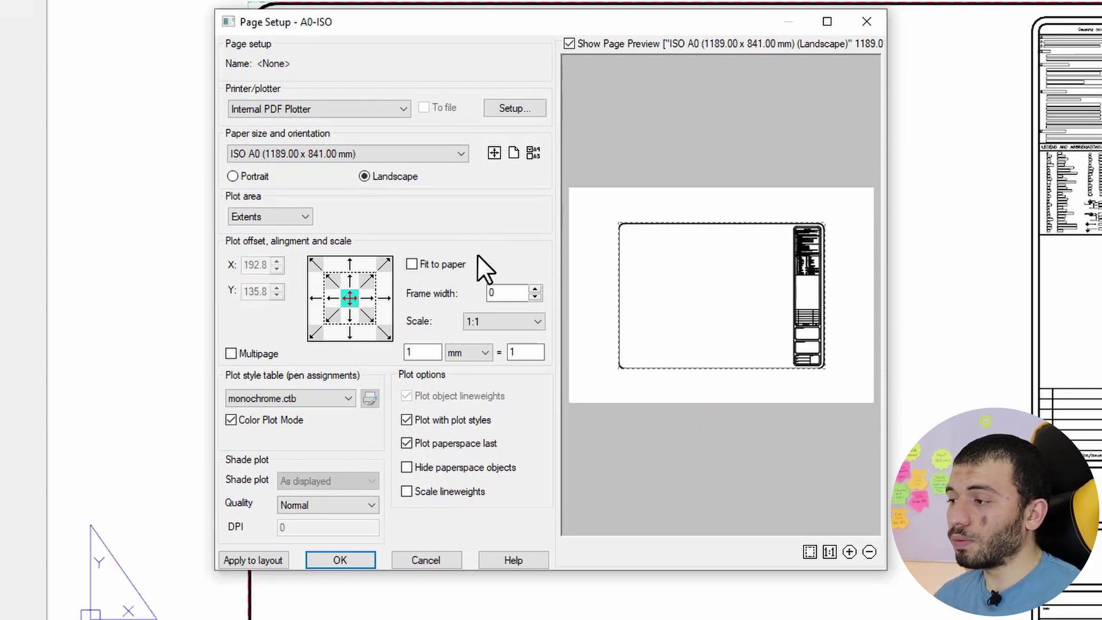
left_click(250, 559)
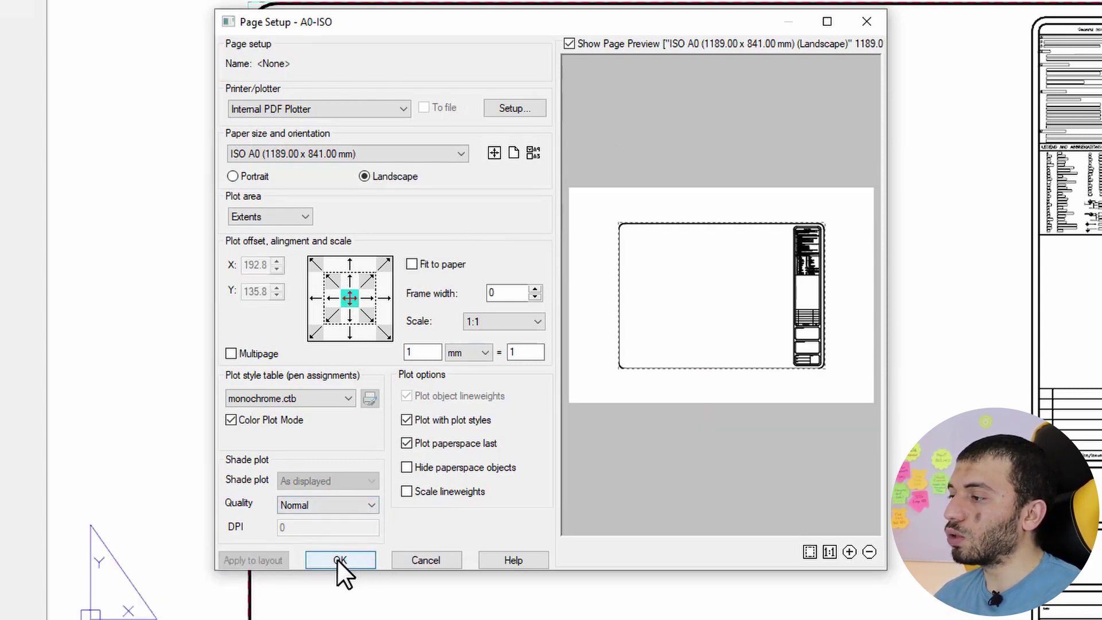
left_click(338, 559)
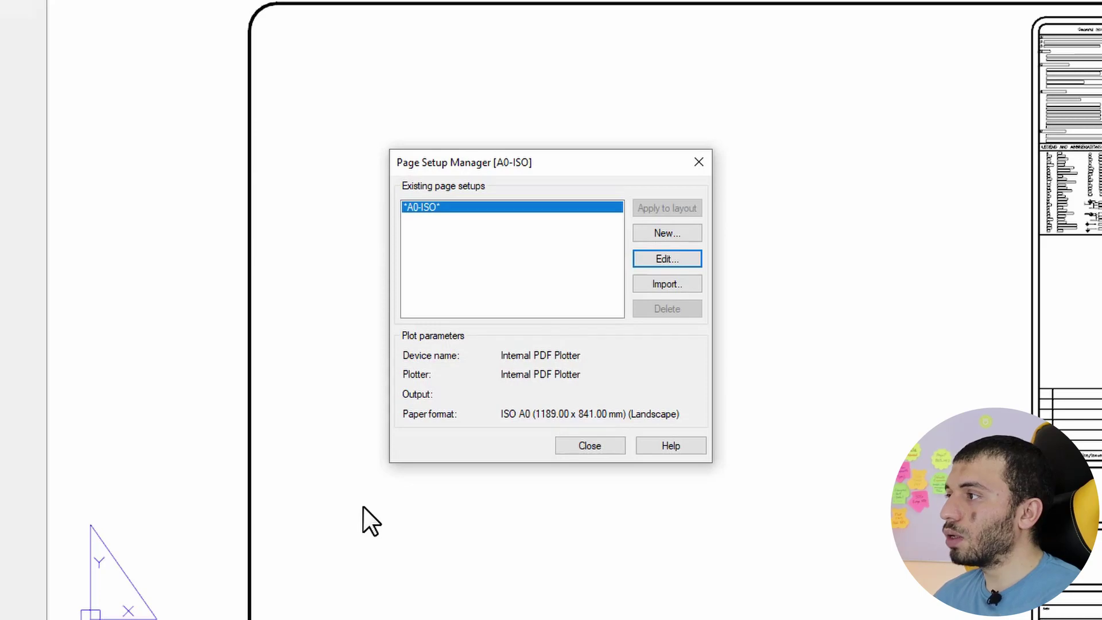
left_click(607, 443)
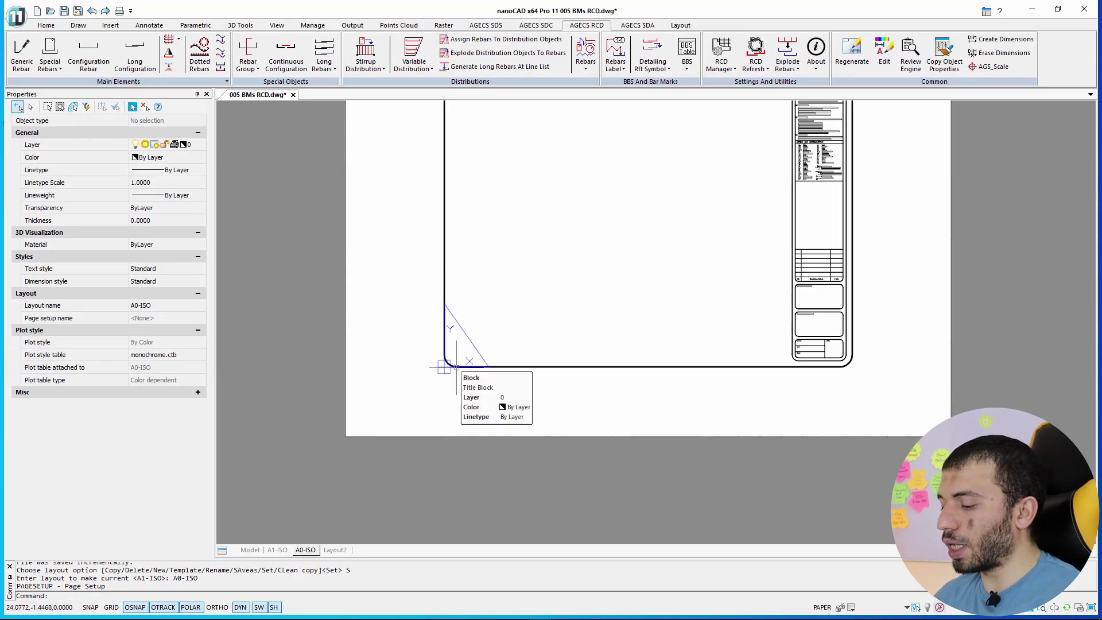
Step: Draw a rectangle (REC) from corner to corner along the A0 paper edge
type("REC")
key("Return")
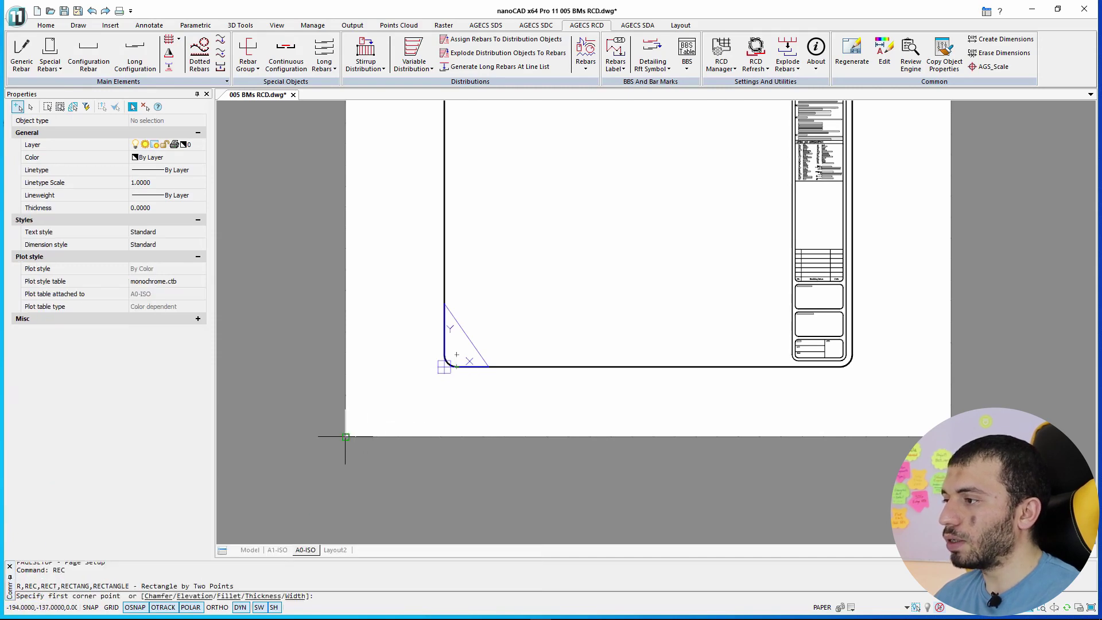
left_click(345, 437)
scroll(345, 438, "down", 3)
scroll(532, 362, "up", 2)
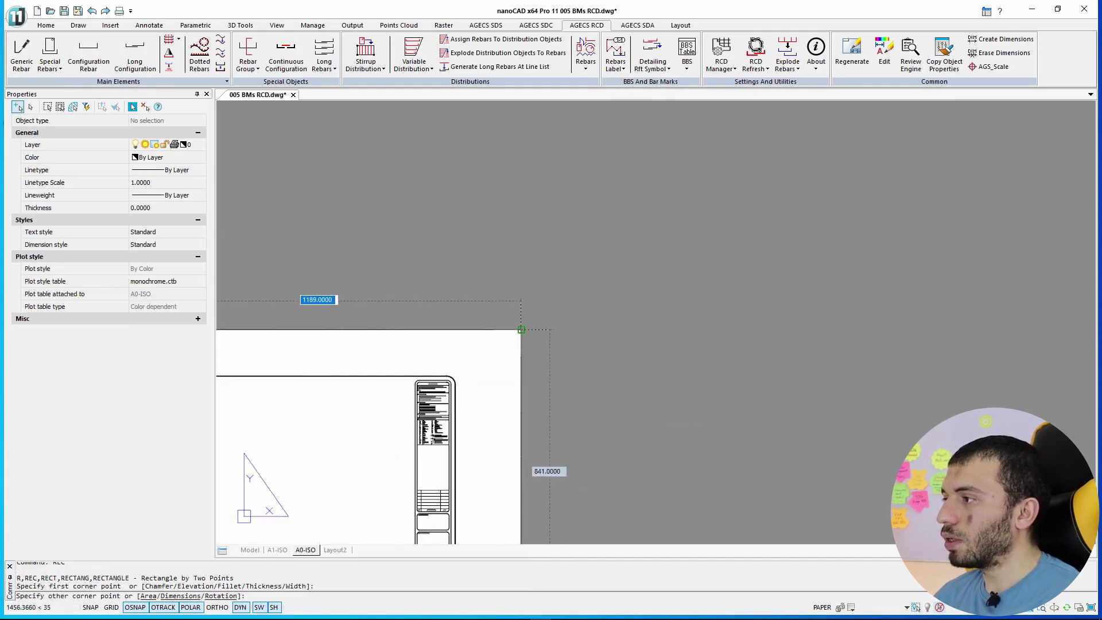
left_click(528, 333)
scroll(550, 325, "down", 2)
left_click(546, 320)
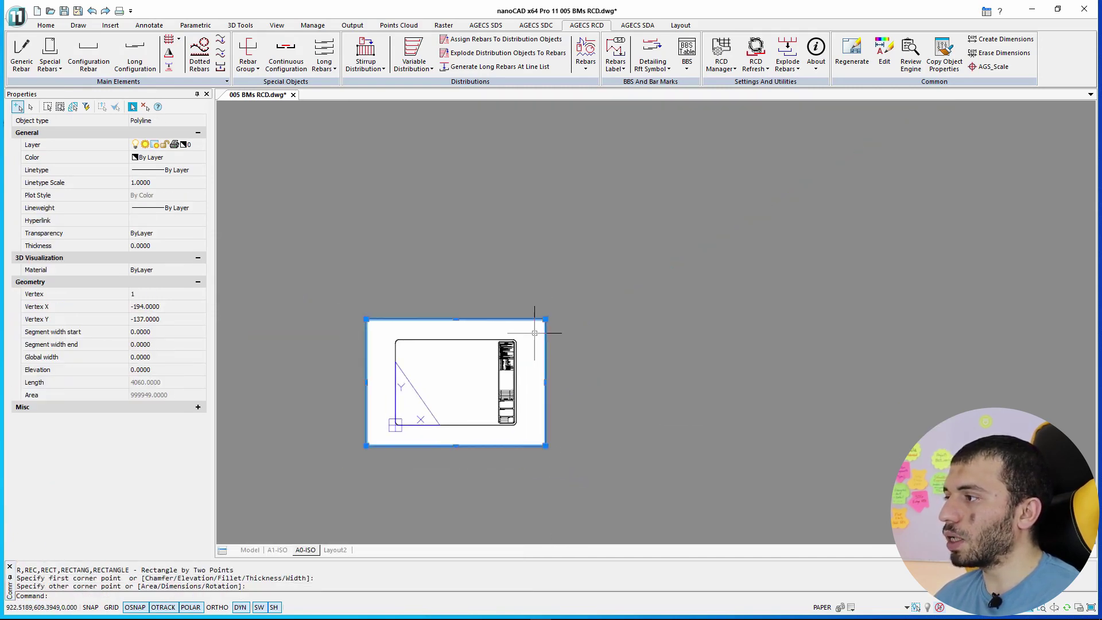
scroll(535, 332, "up", 2)
scroll(535, 332, "up", 2)
Step: Offset the paper-edge rectangle inward to make an inner border
type("o")
key("Return")
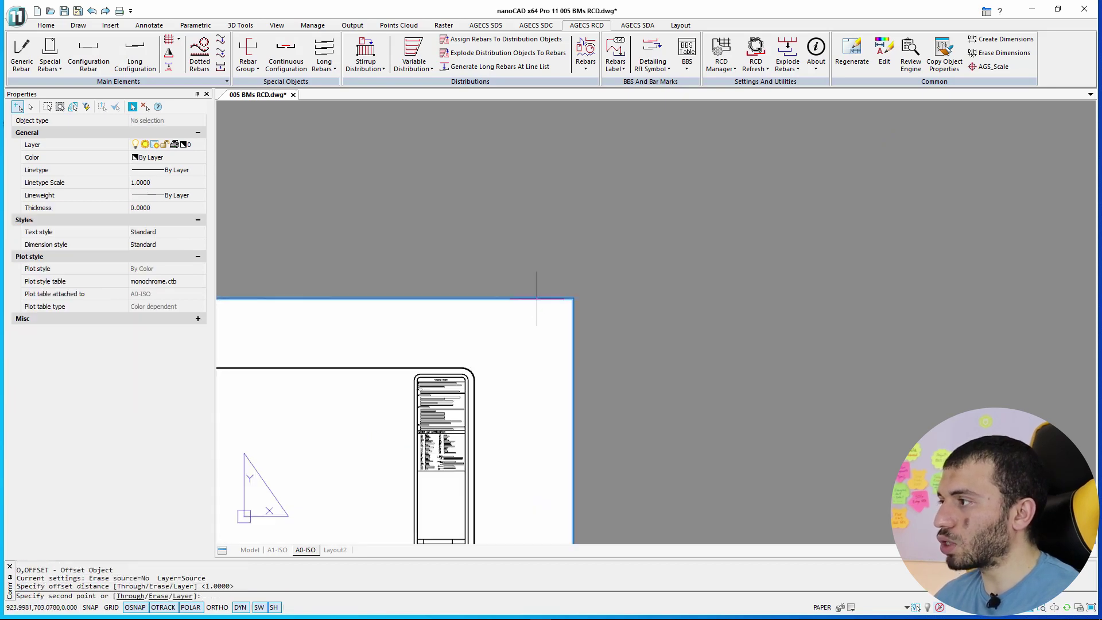
left_click(536, 298)
left_click(536, 317)
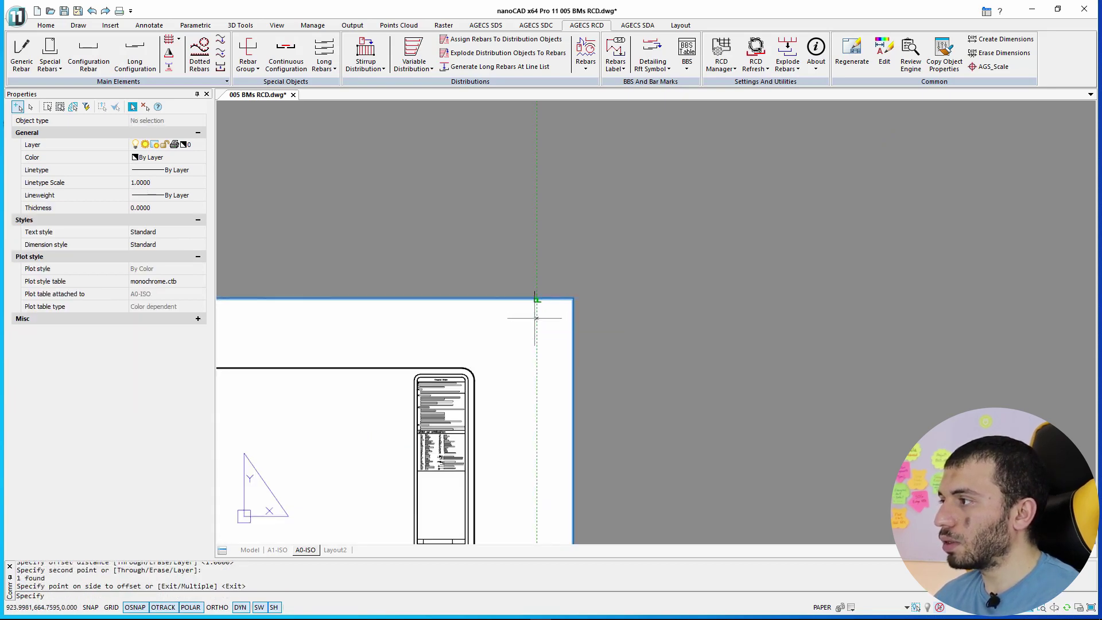
scroll(583, 298, "down", 3)
scroll(567, 306, "down", 2)
middle_click_drag(584, 338, 608, 295)
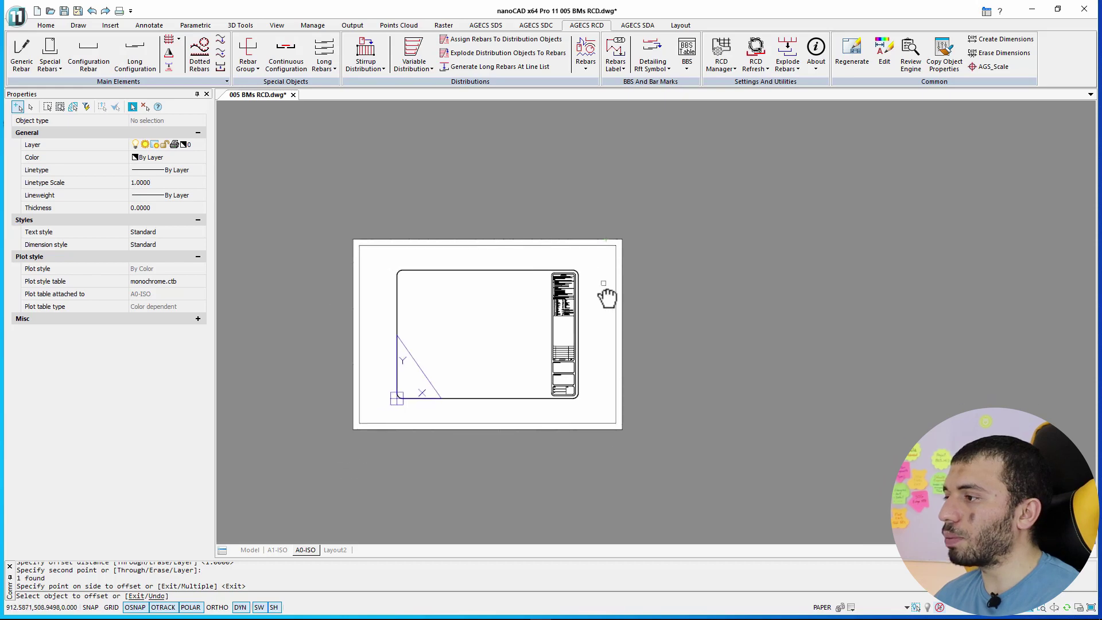
key("Escape")
Step: Zoom to the sheet extents and switch to the A1-ISO layout
type("z")
key("Return")
type("e")
key("Return")
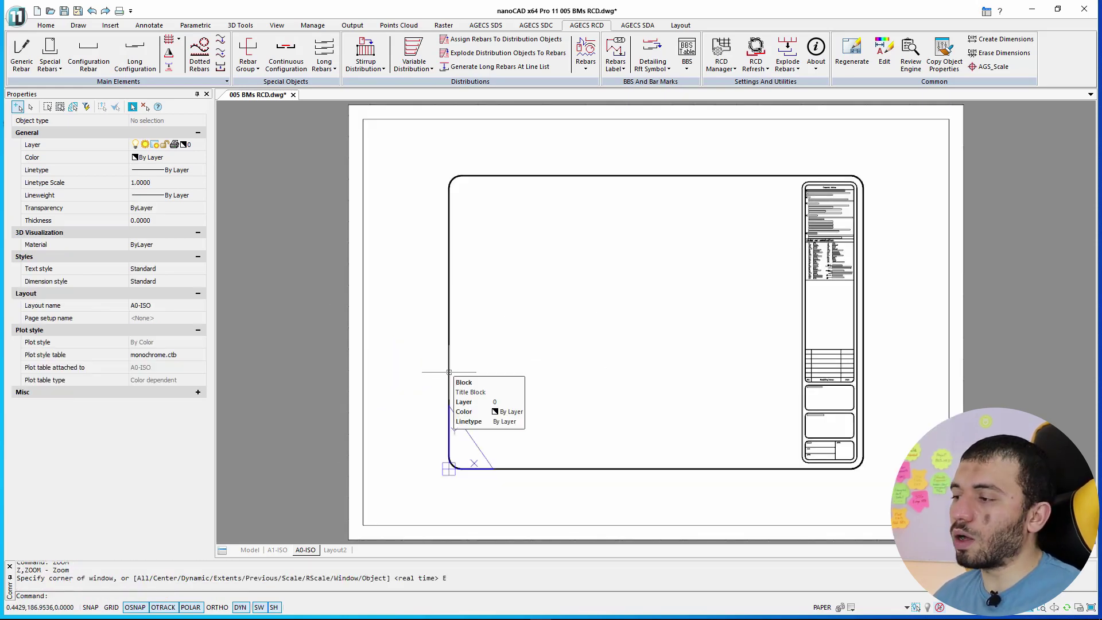
left_click(277, 551)
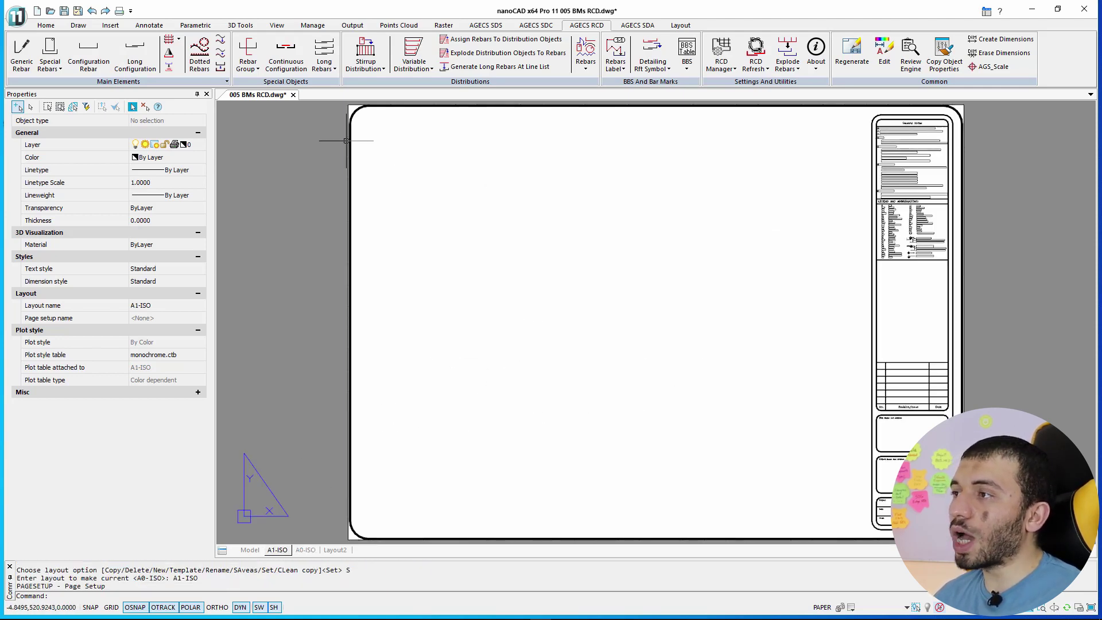
Step: Give A1-ISO's page setup a Layout plot area at 1:1 scale and apply it to the layout
right_click(279, 551)
left_click(304, 506)
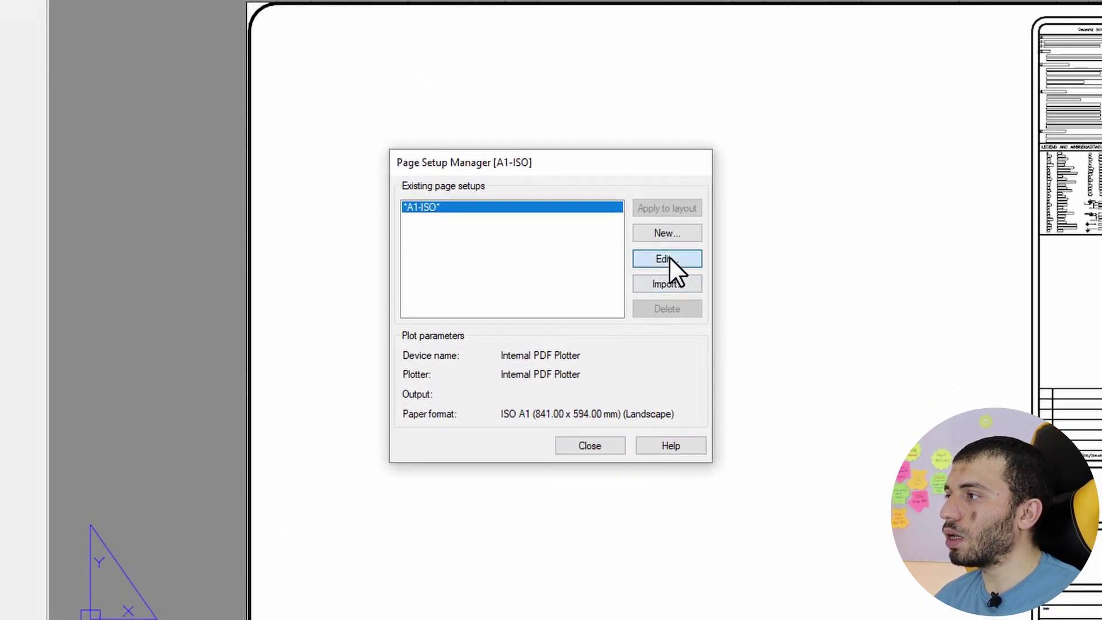
left_click(654, 266)
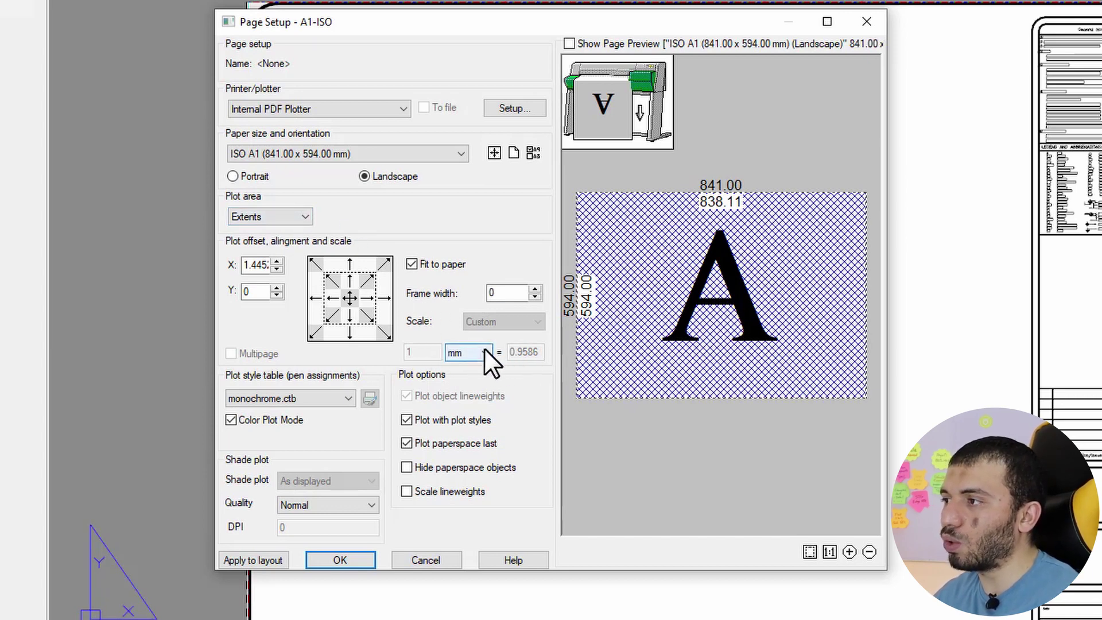
left_click(280, 216)
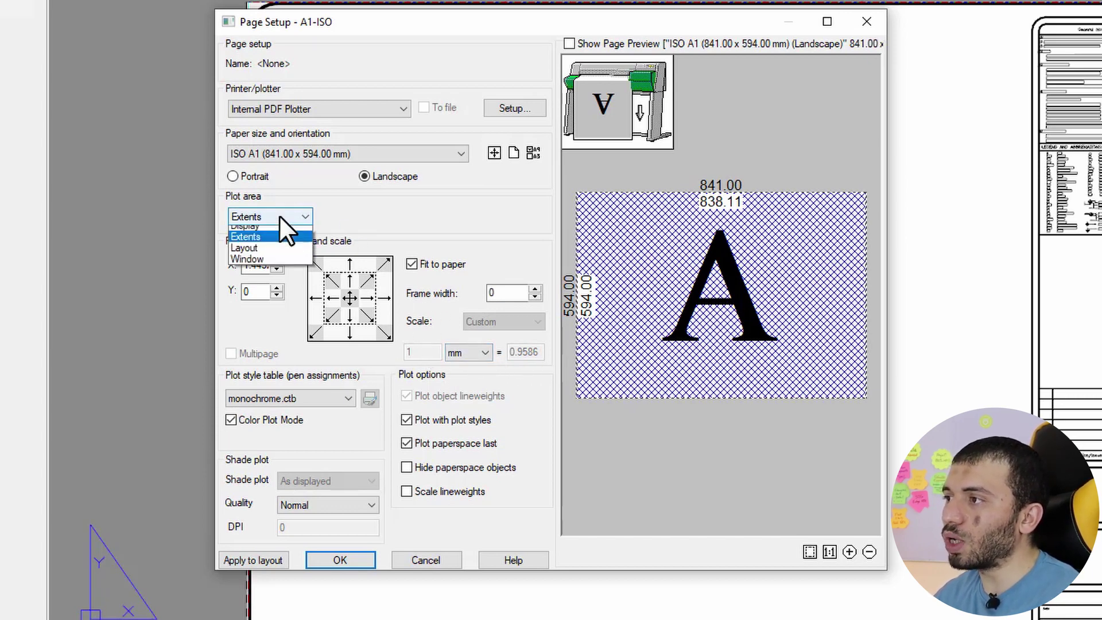
left_click(246, 253)
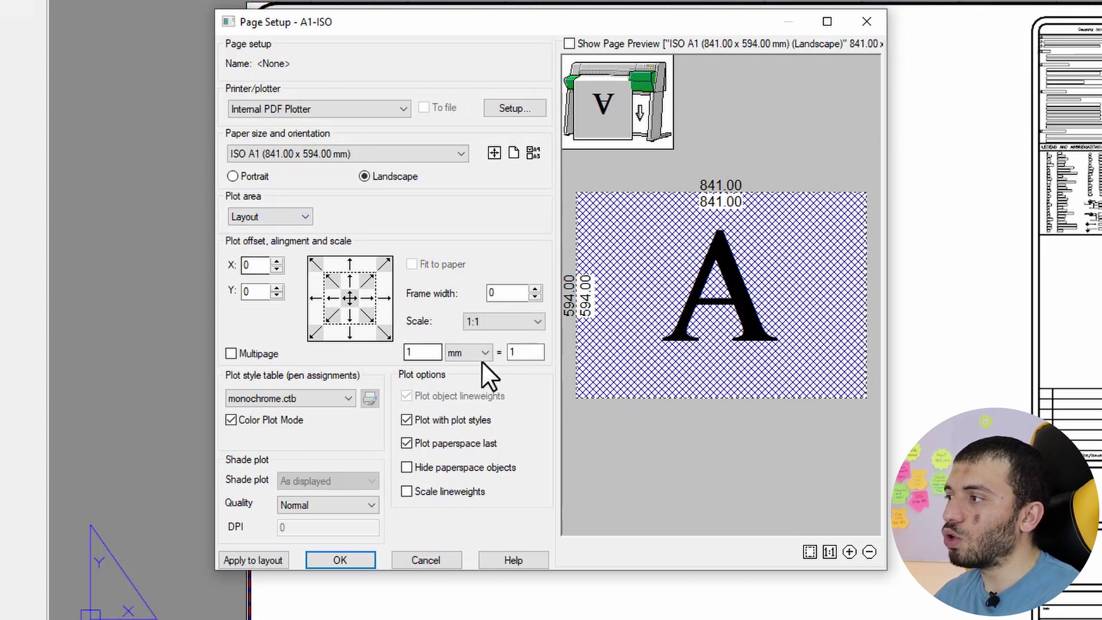
double_click(524, 351)
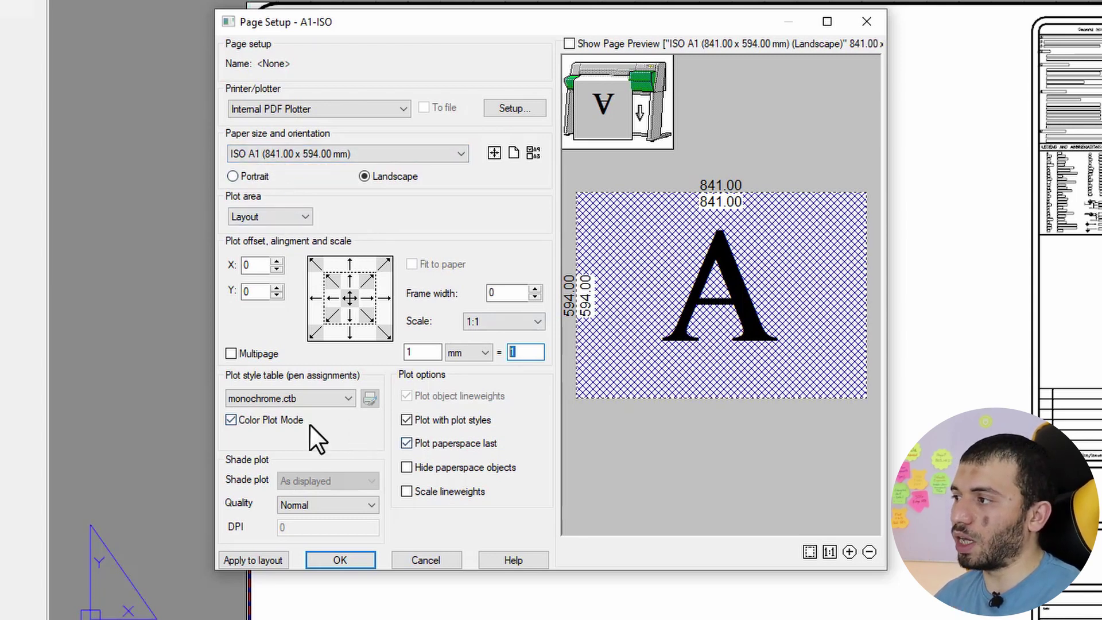
left_click(419, 352)
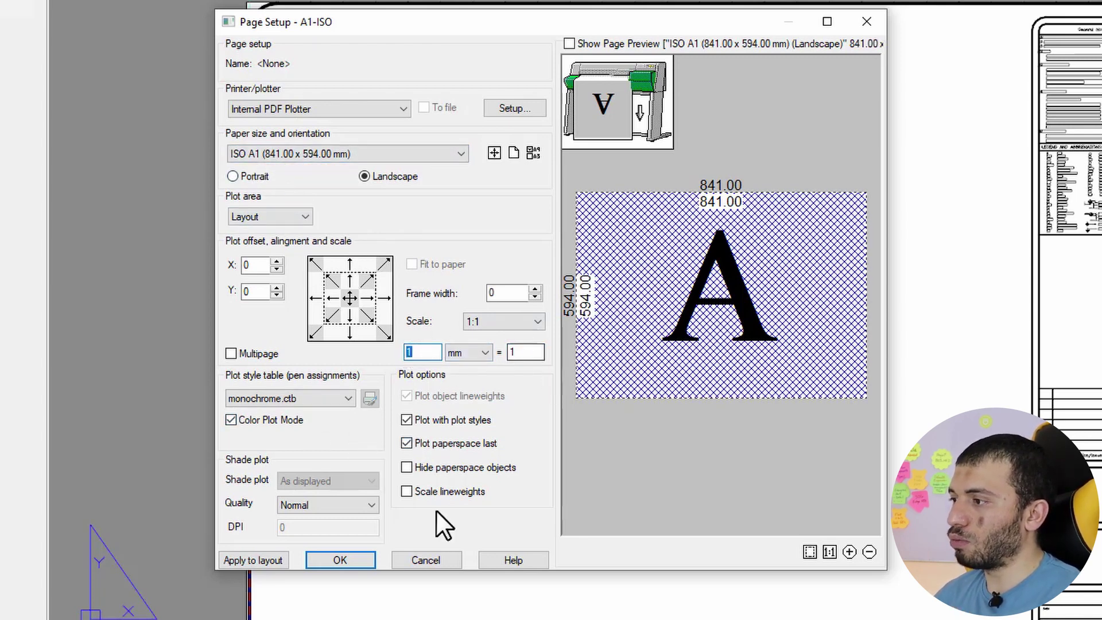
left_click(280, 559)
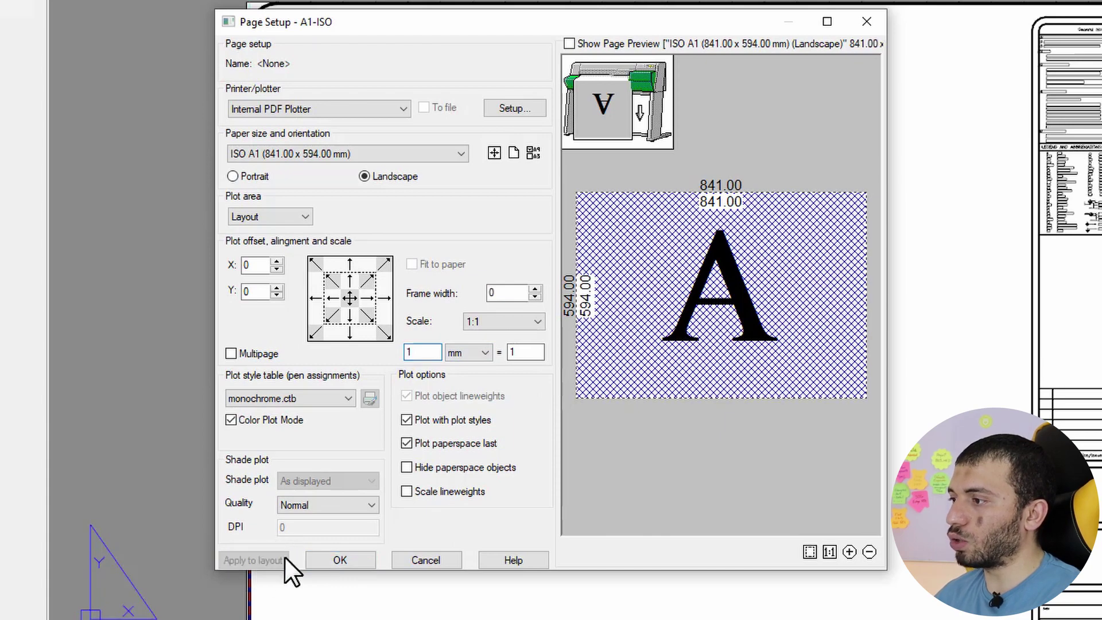
left_click(343, 561)
left_click(590, 447)
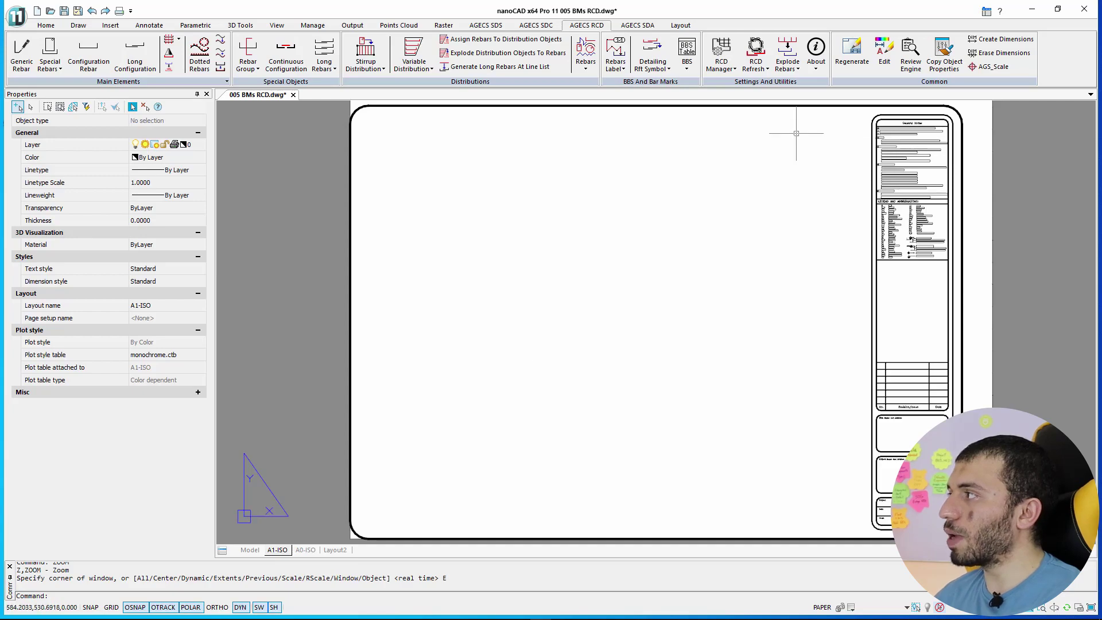
Step: Move the general notes block into the title-block column
middle_click_drag(666, 363, 542, 402)
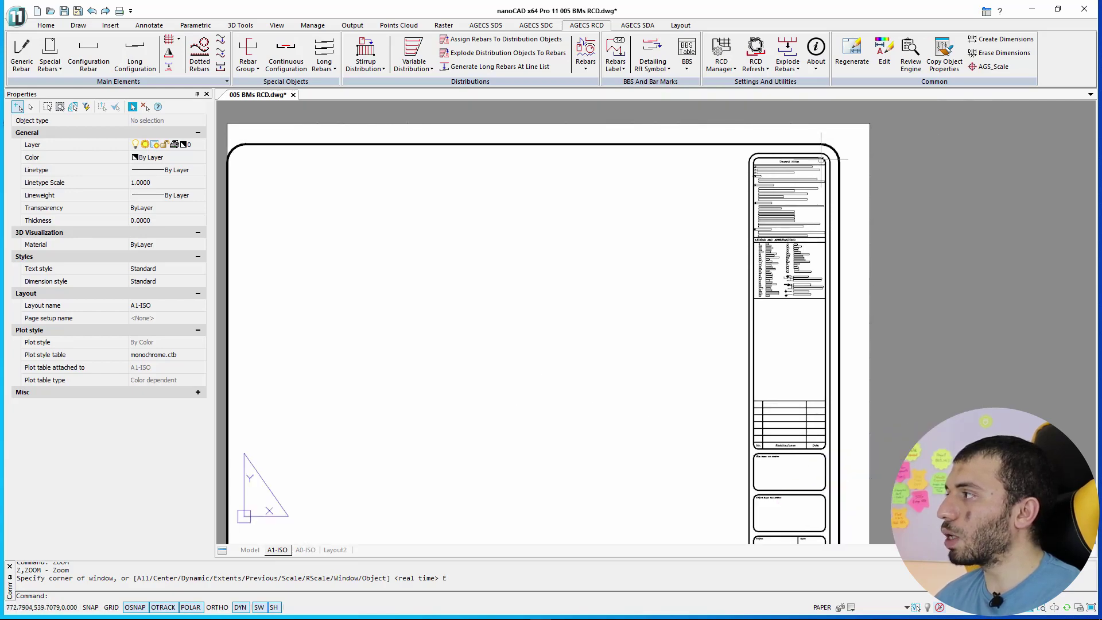
scroll(659, 263, "up", 4)
left_click(587, 307)
type("m")
key("Return")
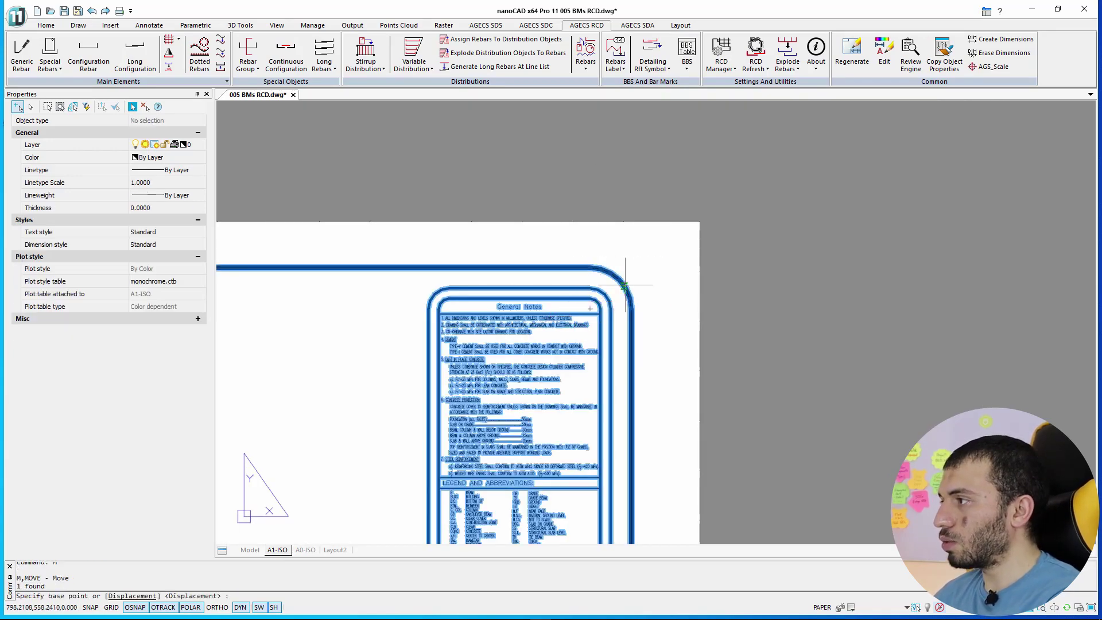
left_click(640, 278)
left_click(685, 257)
scroll(685, 257, "down", 3)
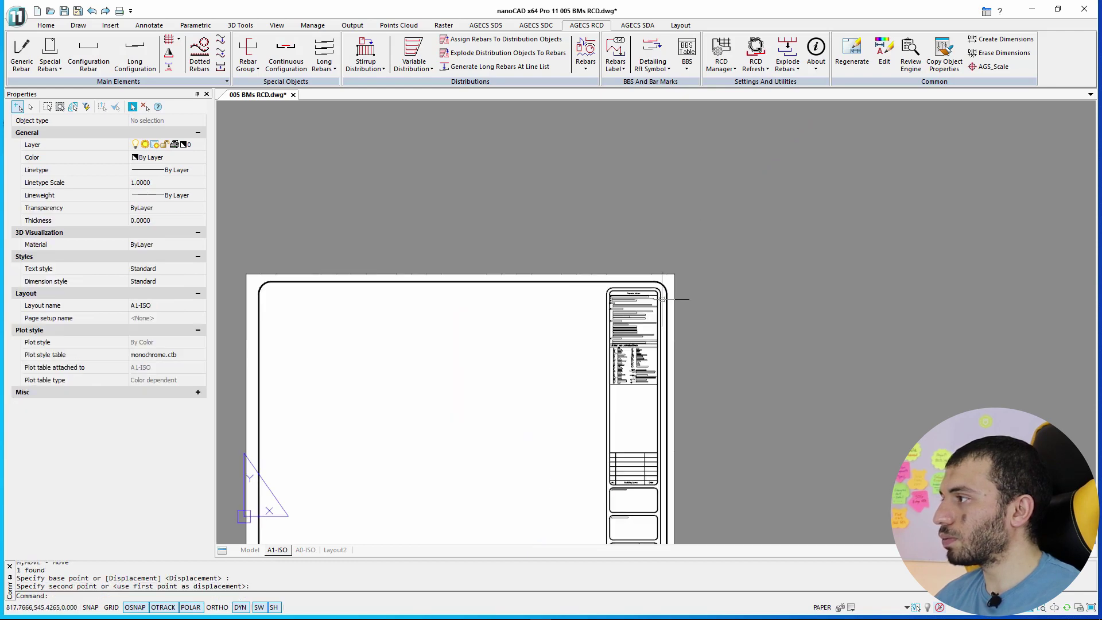
scroll(573, 241, "down", 2)
scroll(504, 221, "up", 2)
Step: Move the drawing frame and title block inside the A1 paper edges, then zoom extents
left_click(461, 201)
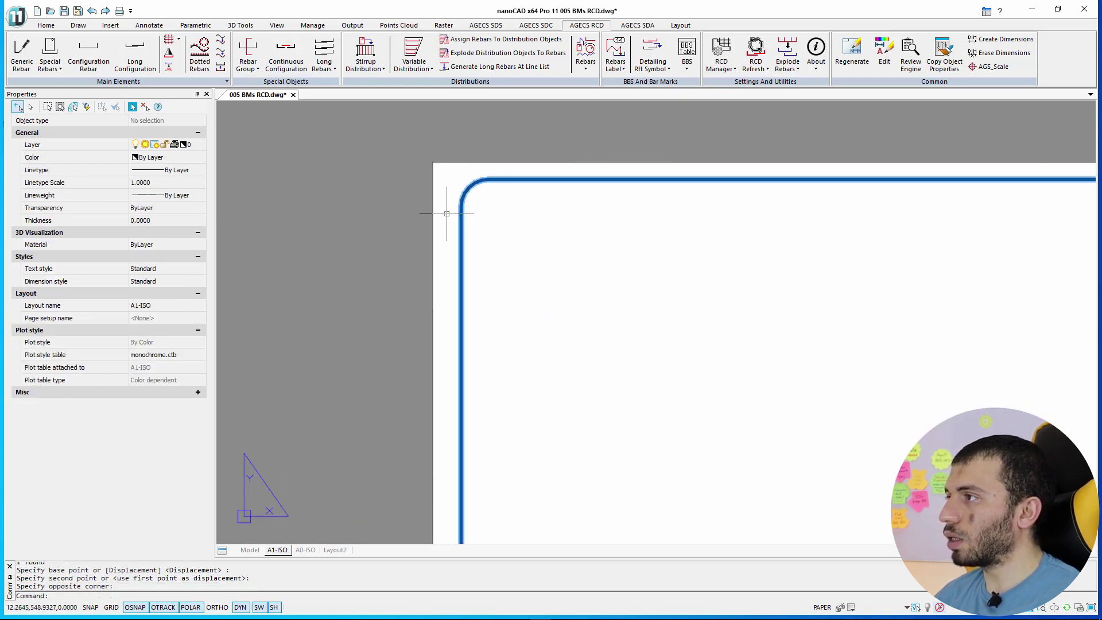
scroll(468, 215, "down", 3)
key("Return")
left_click(514, 222)
scroll(522, 234, "down", 3)
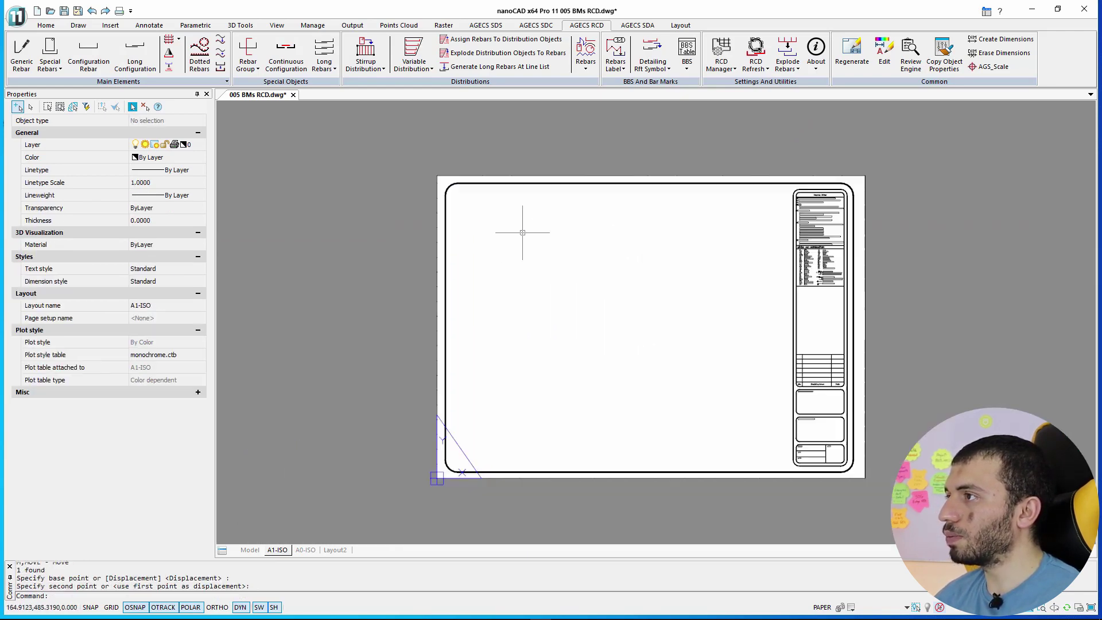
scroll(500, 237, "down", 2)
scroll(637, 311, "up", 3)
left_click(694, 370)
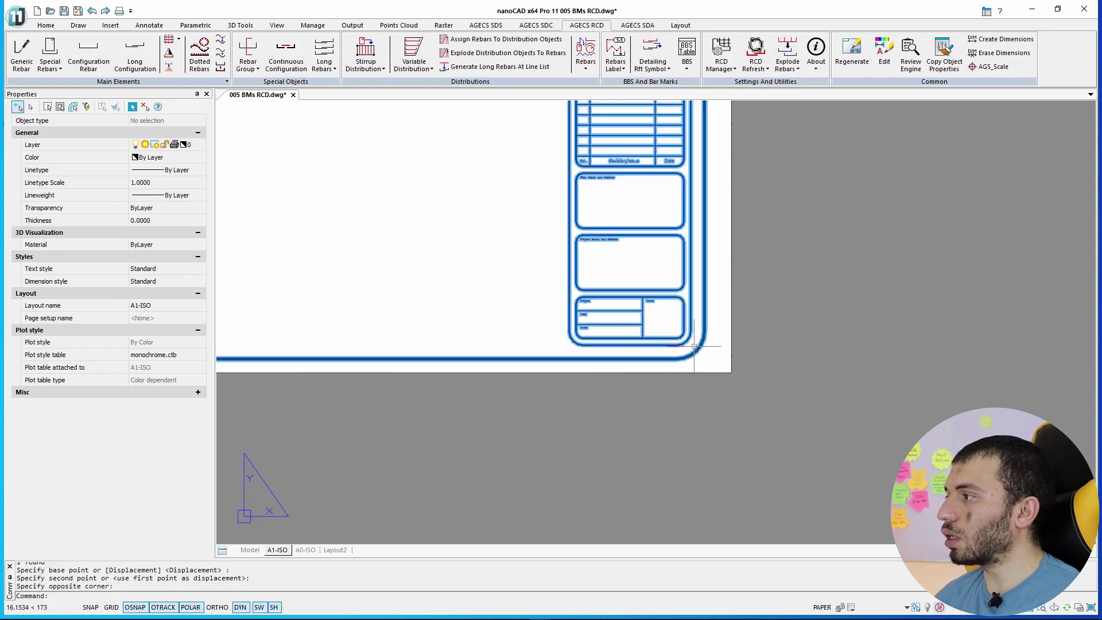
scroll(718, 333, "up", 2)
type("m")
key("Return")
left_click(714, 327)
scroll(599, 313, "down", 4)
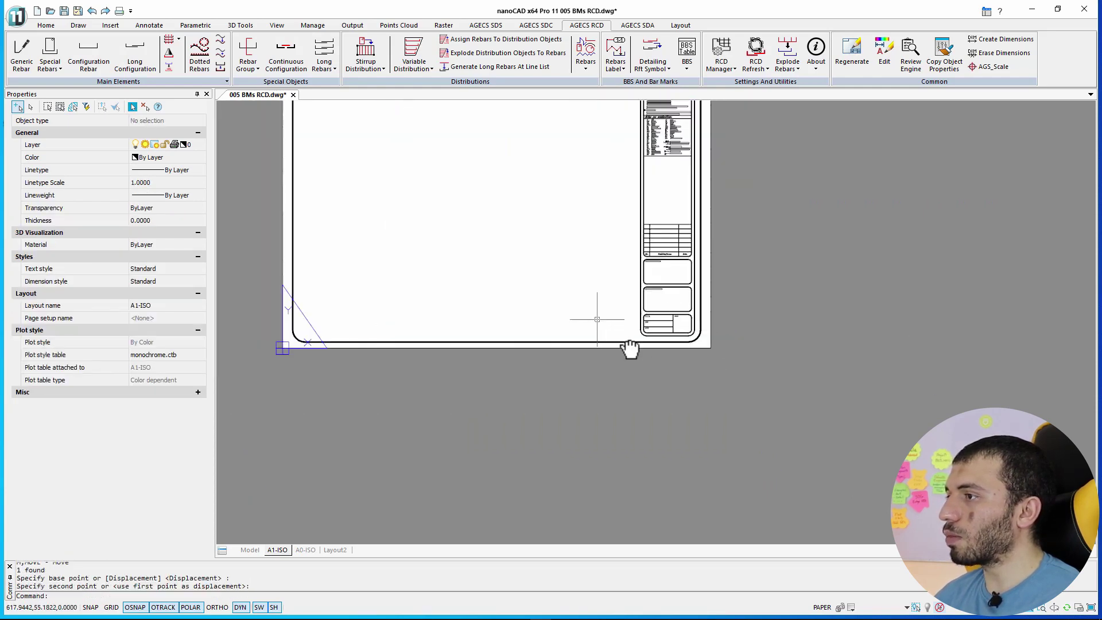
type("z")
key("Return")
type("e")
key("Return")
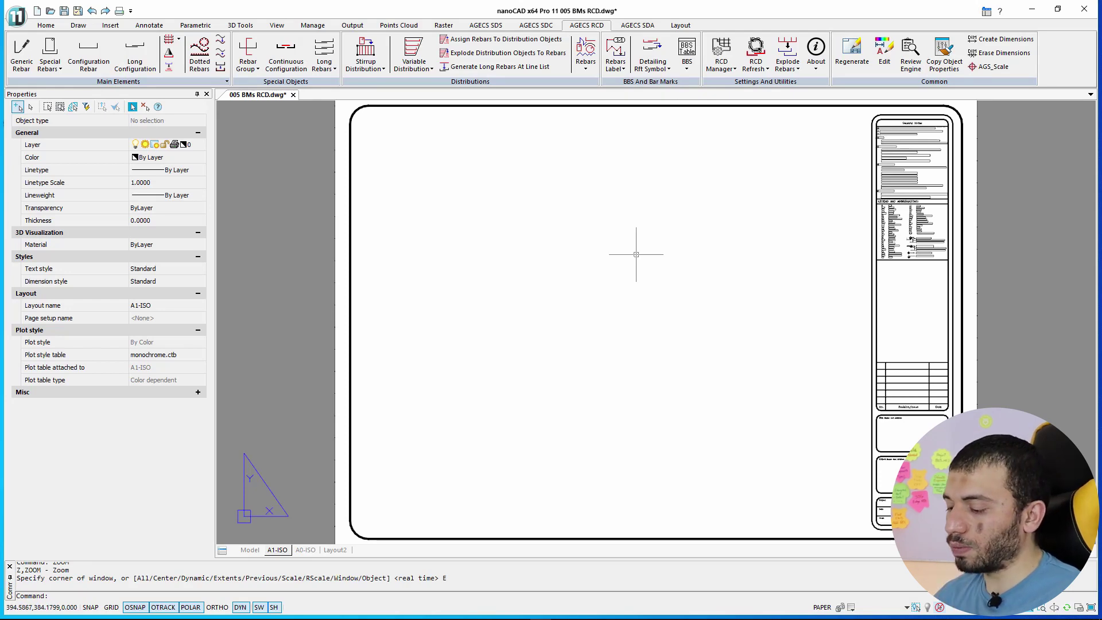
Step: Draw a rectangular viewport inside the frame and calculate its scale as 1/50 = 0.02
type("MV")
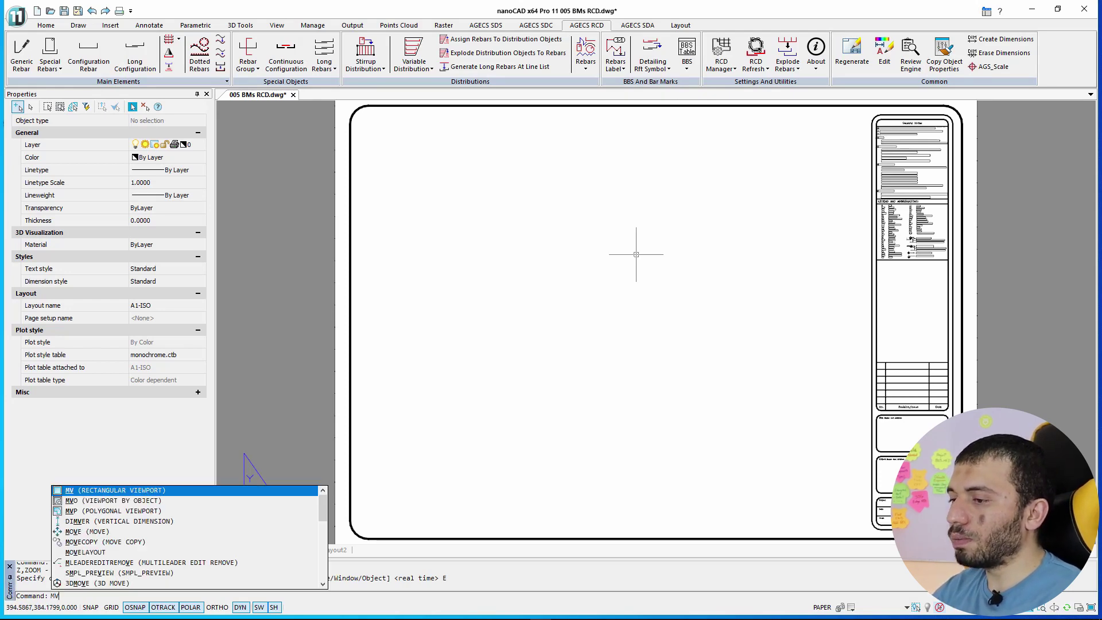
key("Return")
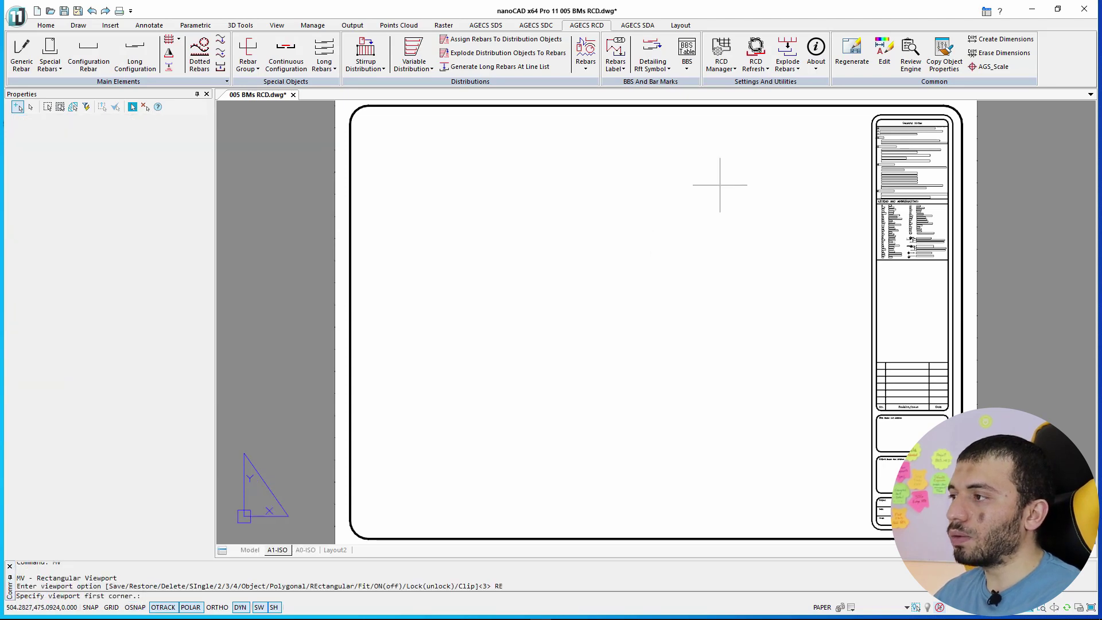
left_click(758, 159)
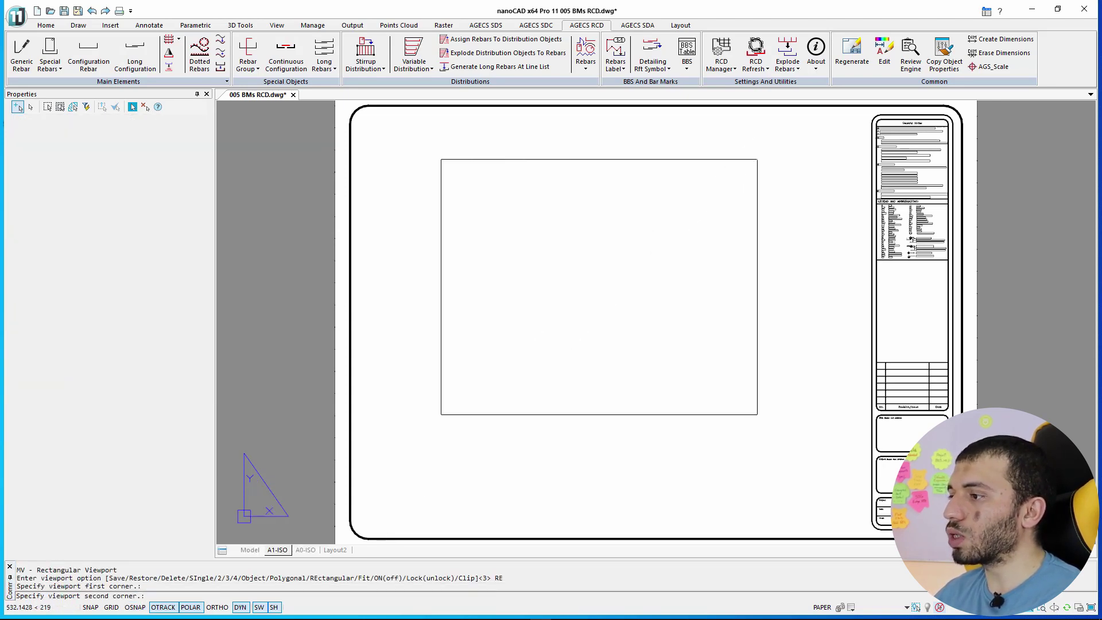
left_click(366, 526)
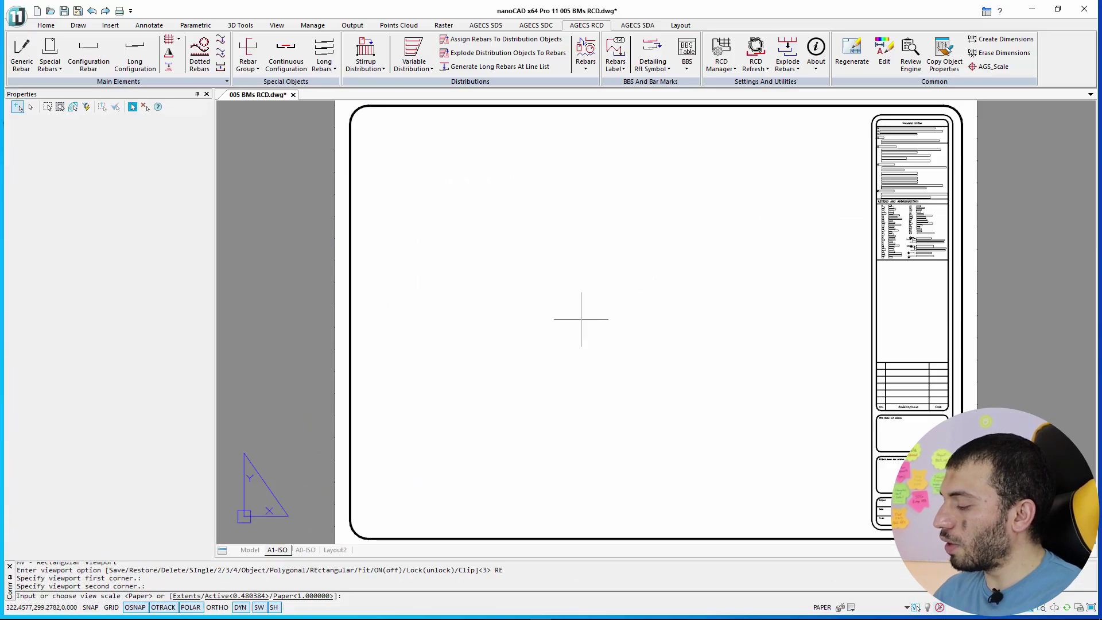
type("/50")
key("Return")
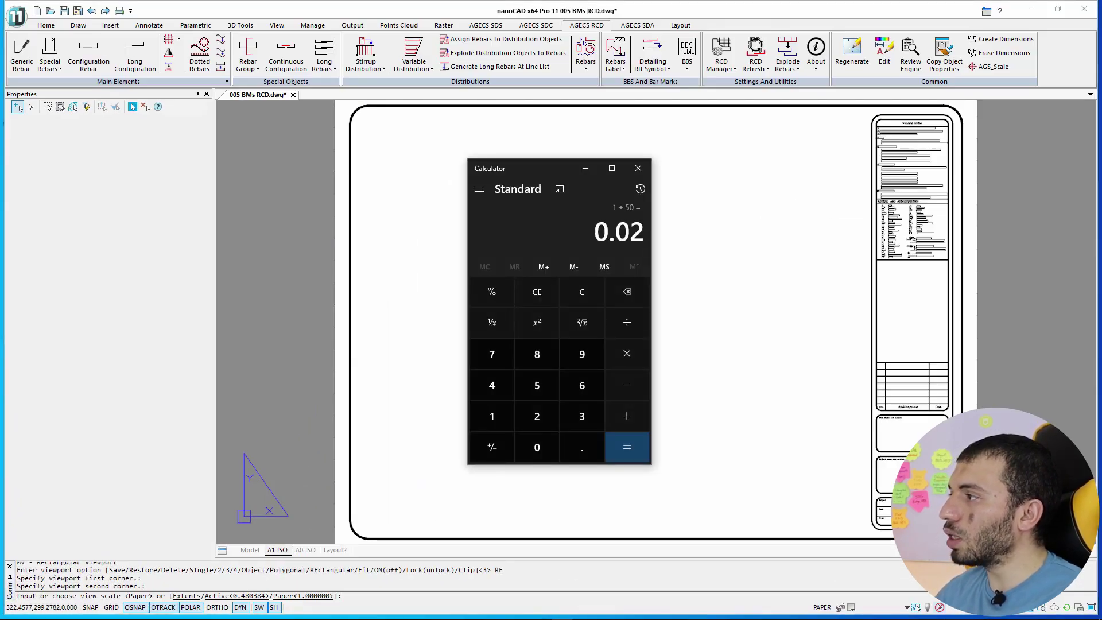
left_click(637, 169)
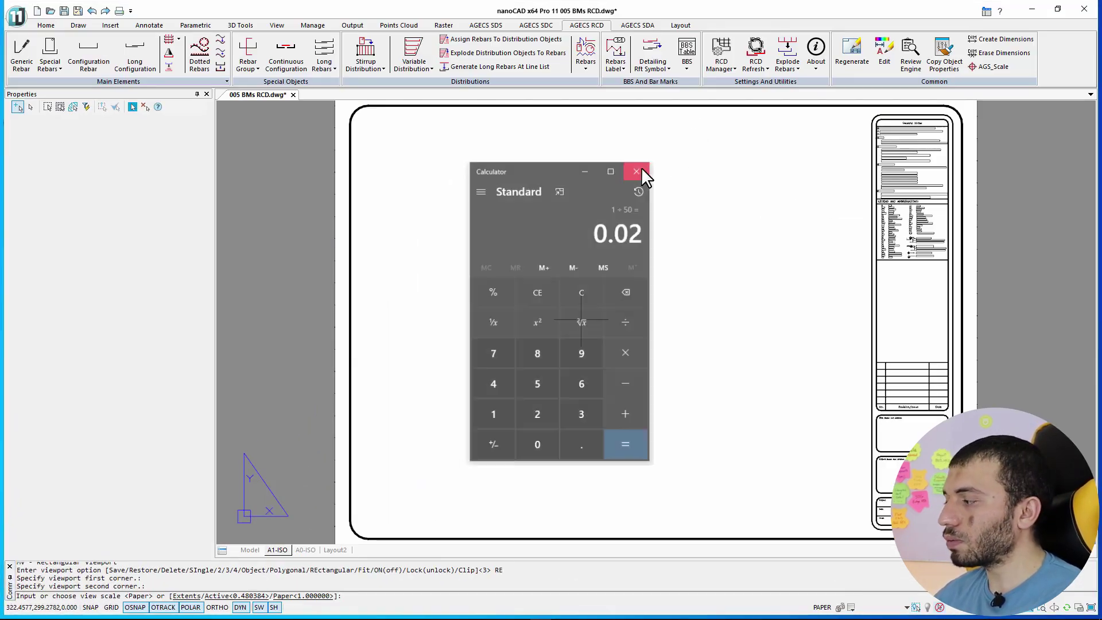
left_click(283, 596)
type(".02")
Step: Apply the 0.02 scale and stretch the viewport's top-right corner to the title block edge
key("Return")
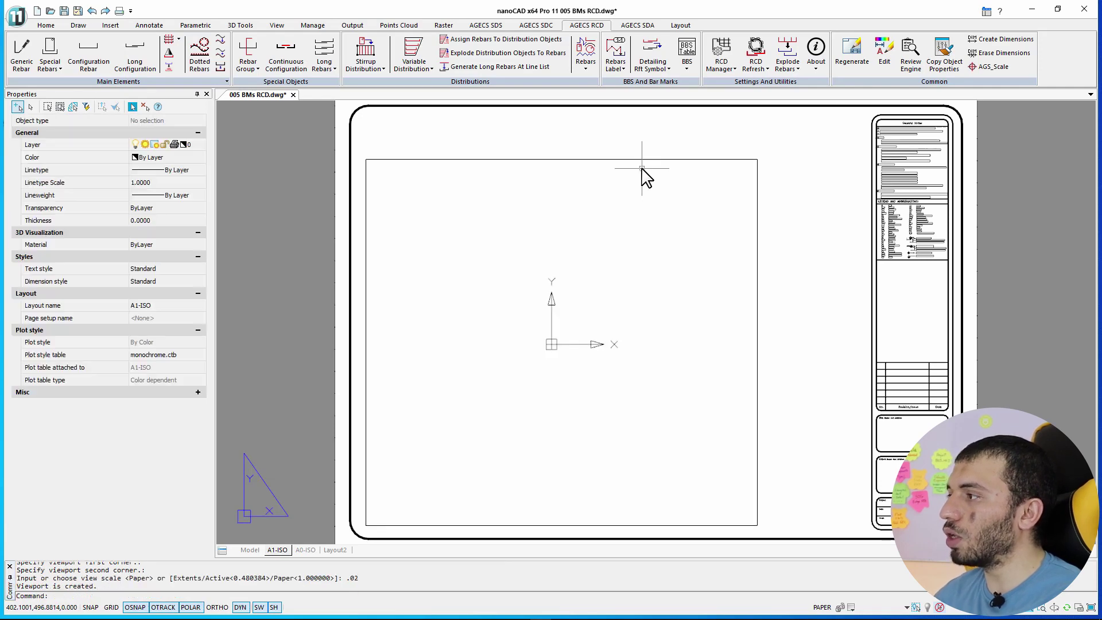
scroll(716, 186, "down", 2)
left_click_drag(717, 185, 679, 207)
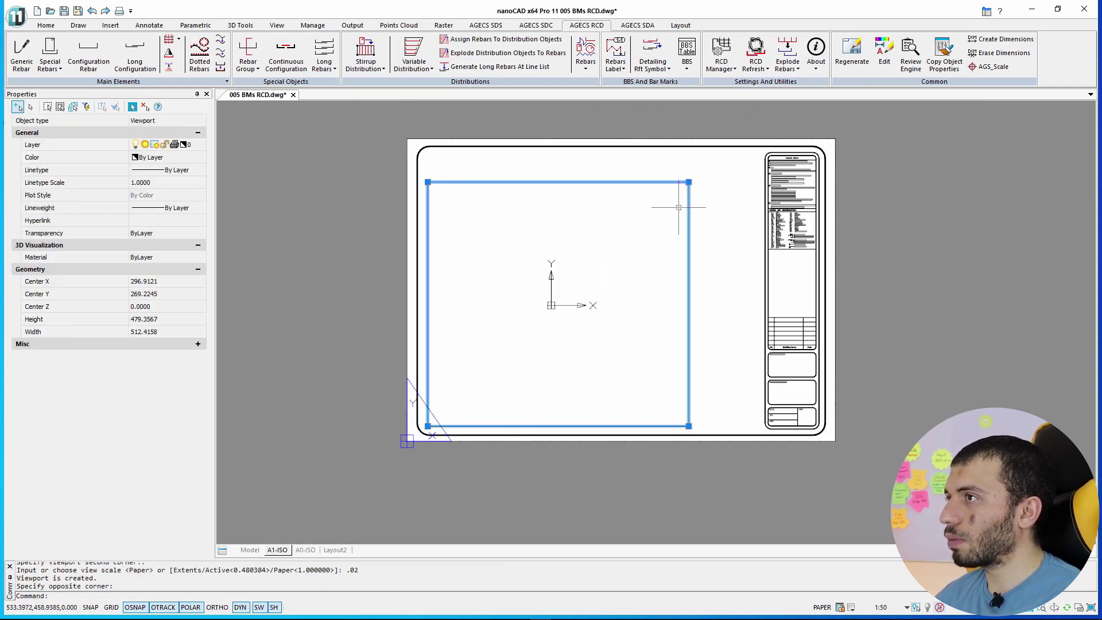
left_click(689, 182)
left_click(757, 146)
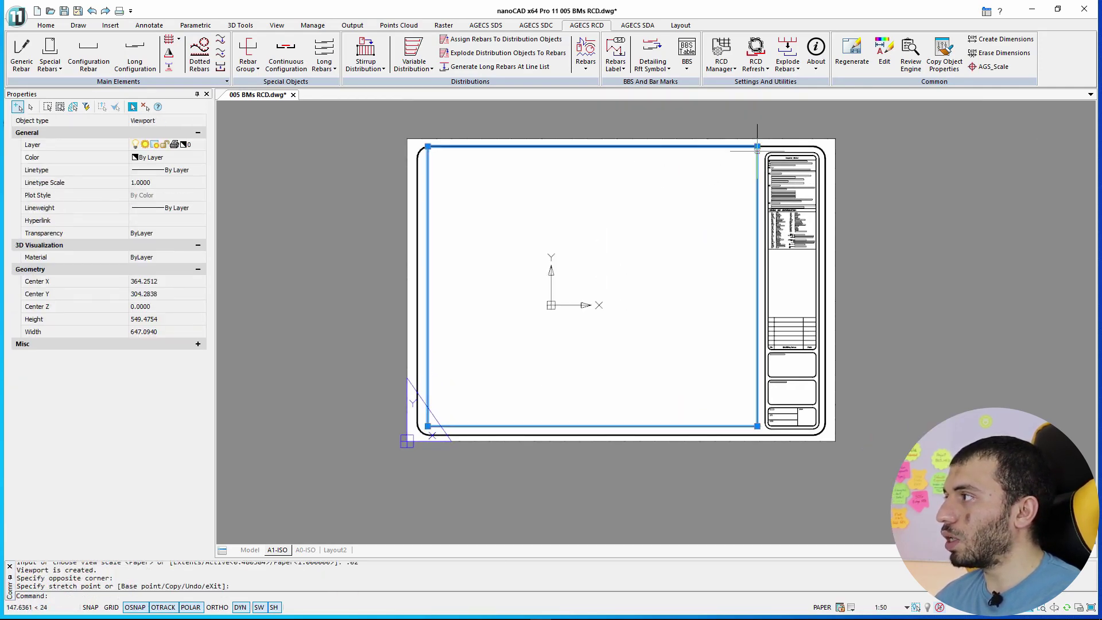
scroll(755, 154, "up", 2)
left_click(759, 152)
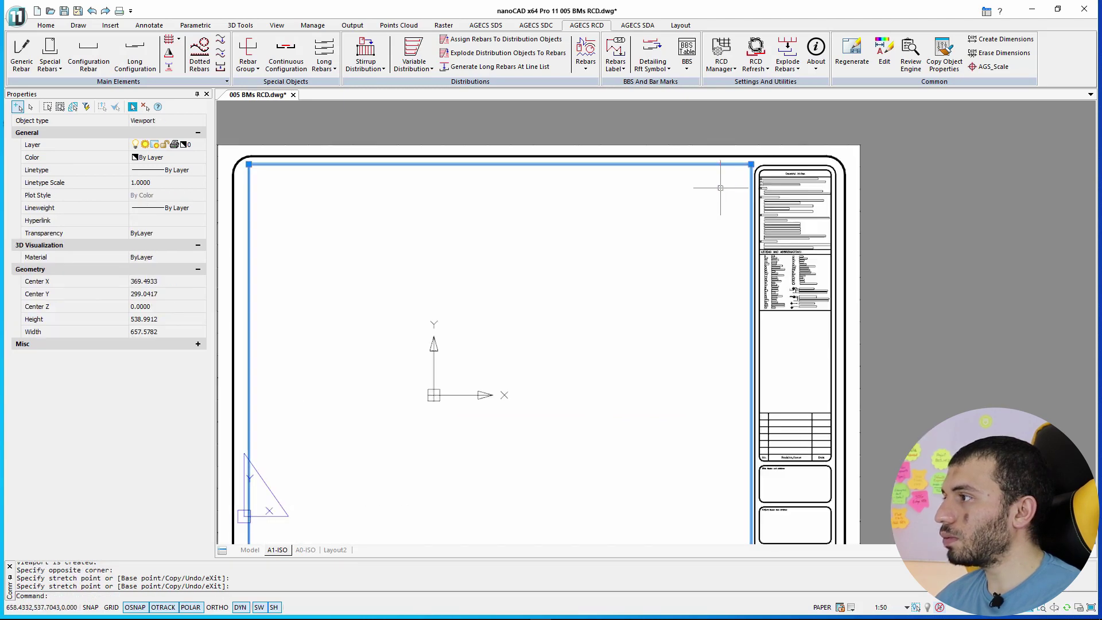
scroll(599, 275, "down", 2)
Step: Inside the viewport, zoom extents and pan to frame the rebar details
double_click(591, 276)
type("z")
key("Return")
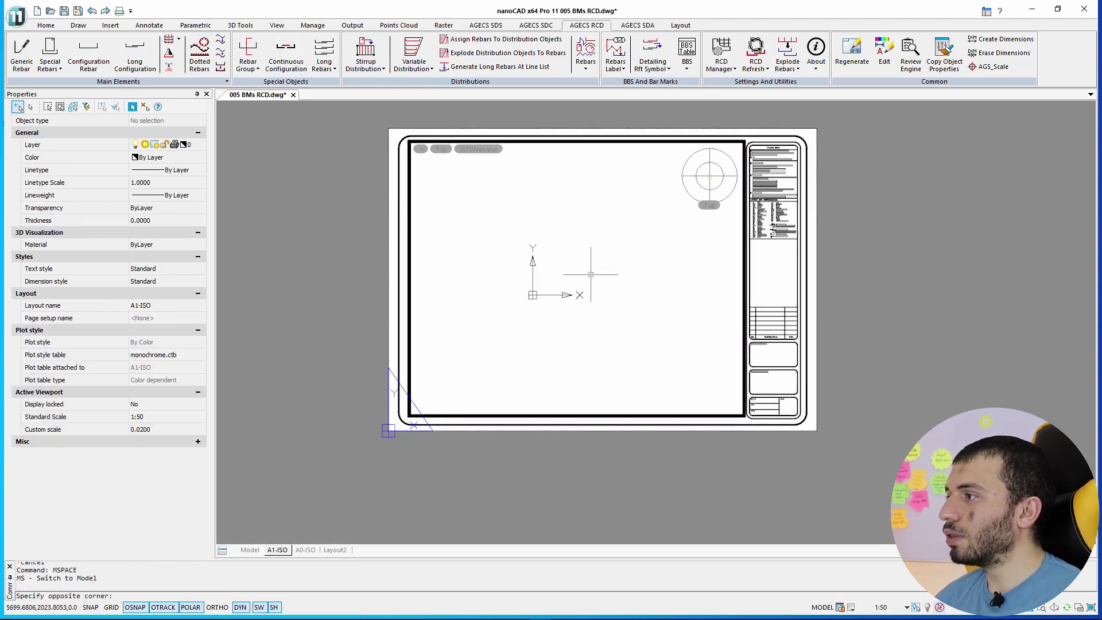
type("e")
key("Return")
middle_click_drag(542, 268, 533, 230)
scroll(591, 304, "up", 2)
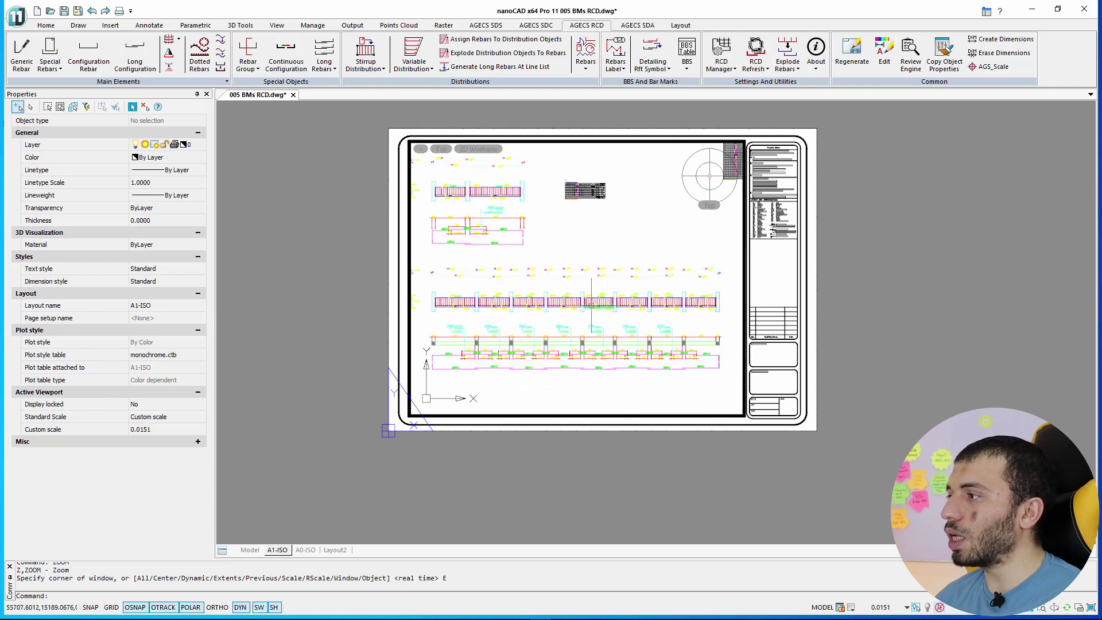
mouse_move(595, 309)
middle_mouse_down()
mouse_move(620, 283)
mouse_move(602, 284)
middle_mouse_up()
scroll(618, 267, "up", 2)
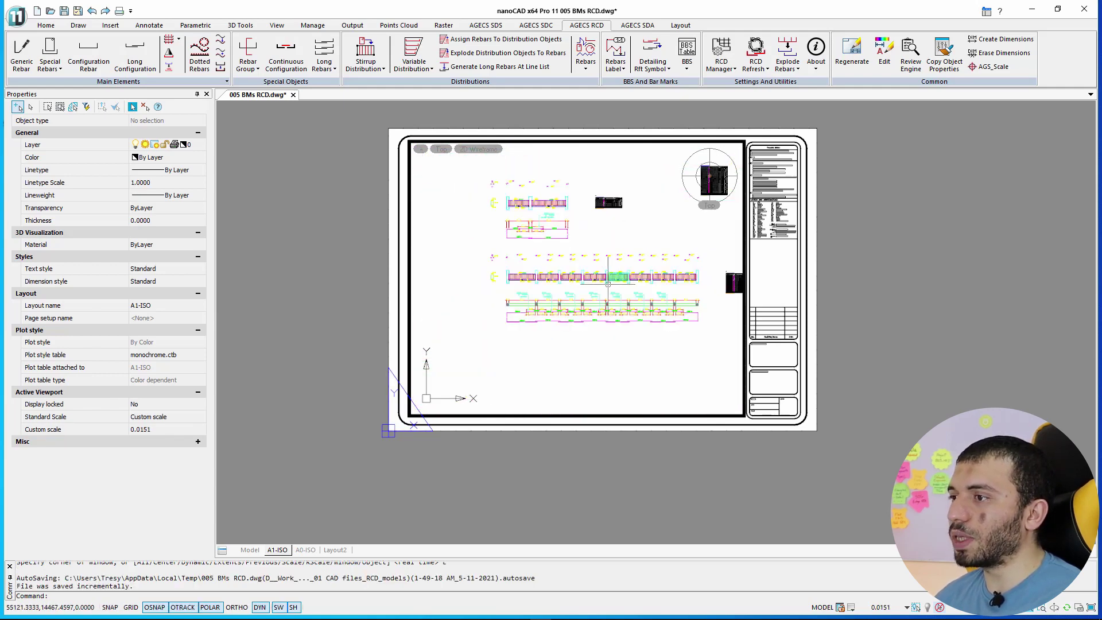
scroll(602, 284, "down", 2)
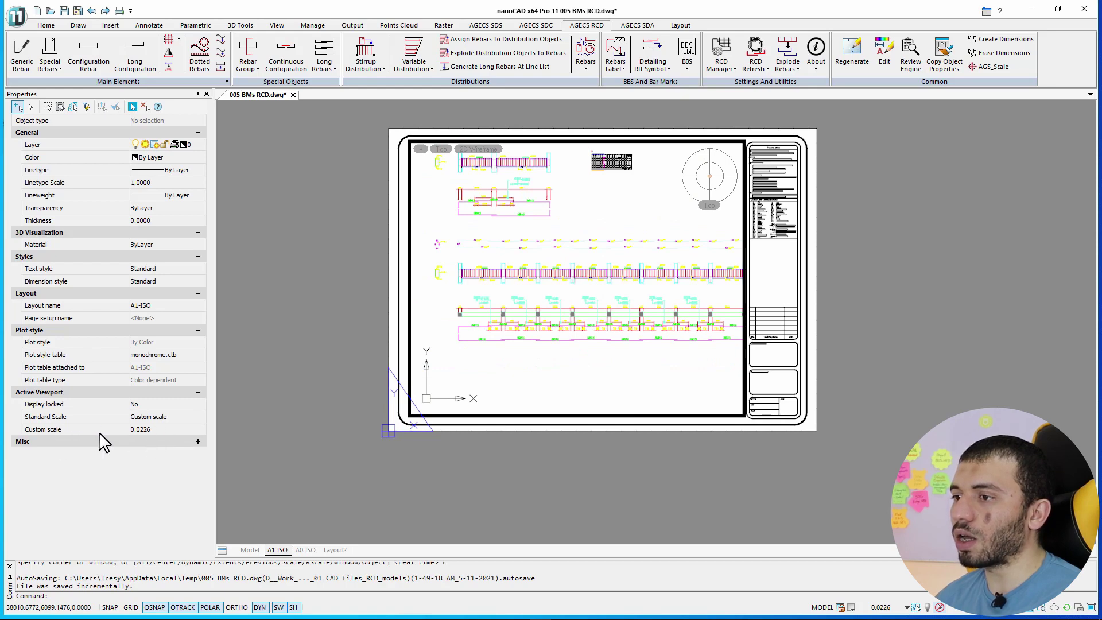
middle_click_drag(654, 304, 617, 317)
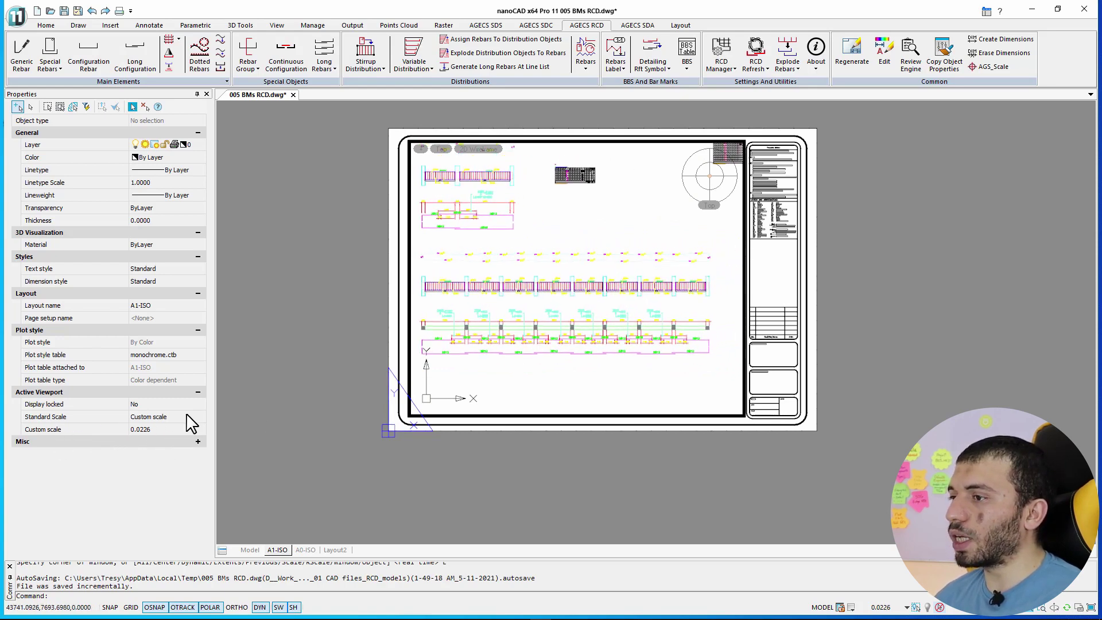
Step: Reset the viewport's custom scale to 0.02 (1:50) and return to paper space
left_click(163, 430)
type(".0")
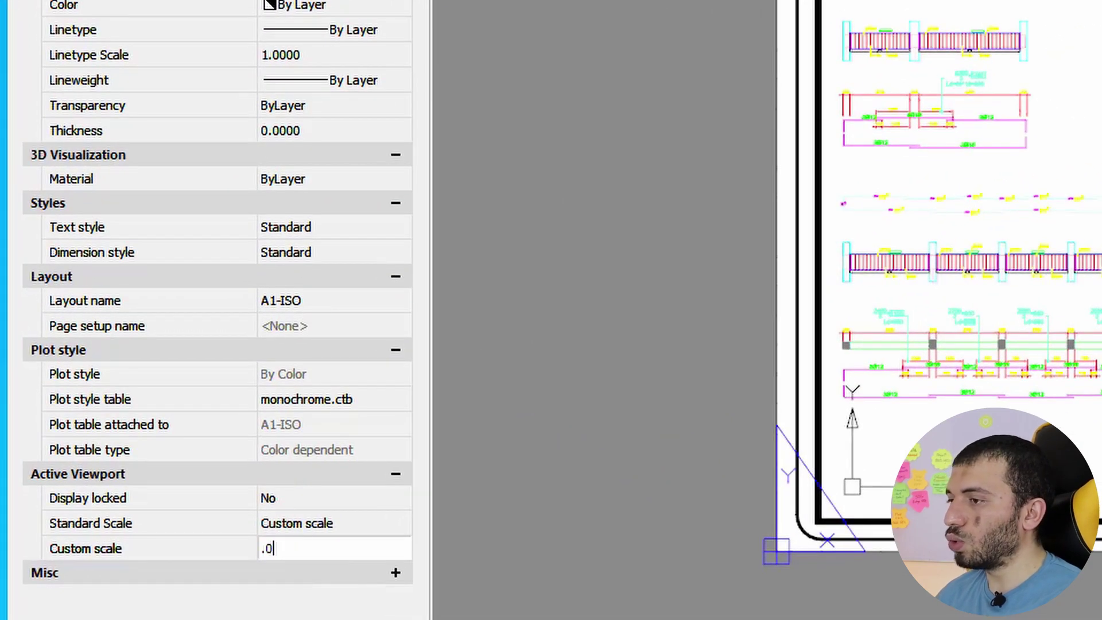
key("Return")
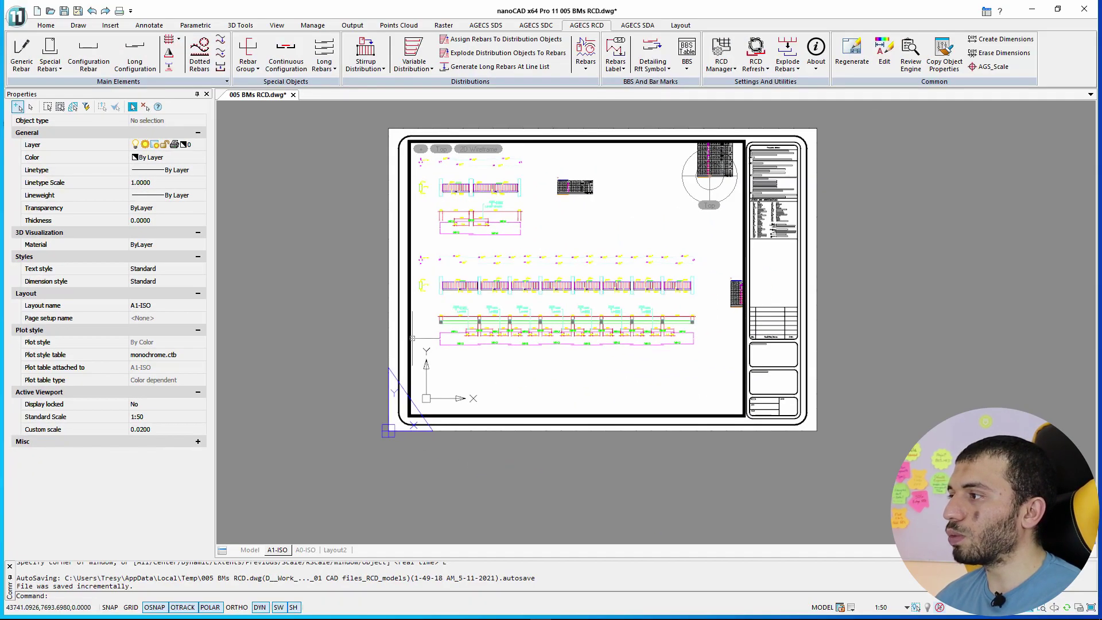
double_click(322, 301)
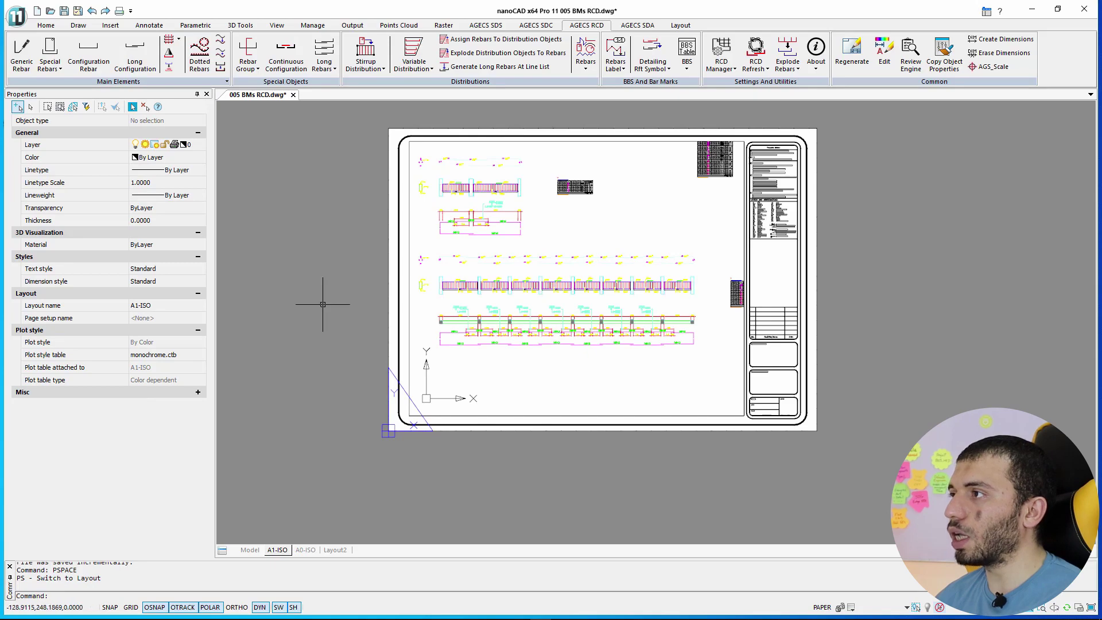
Step: Drag the viewport's top-left corner down to crop it to one beam's rebar strip
scroll(400, 150, "up", 5)
left_click(400, 151)
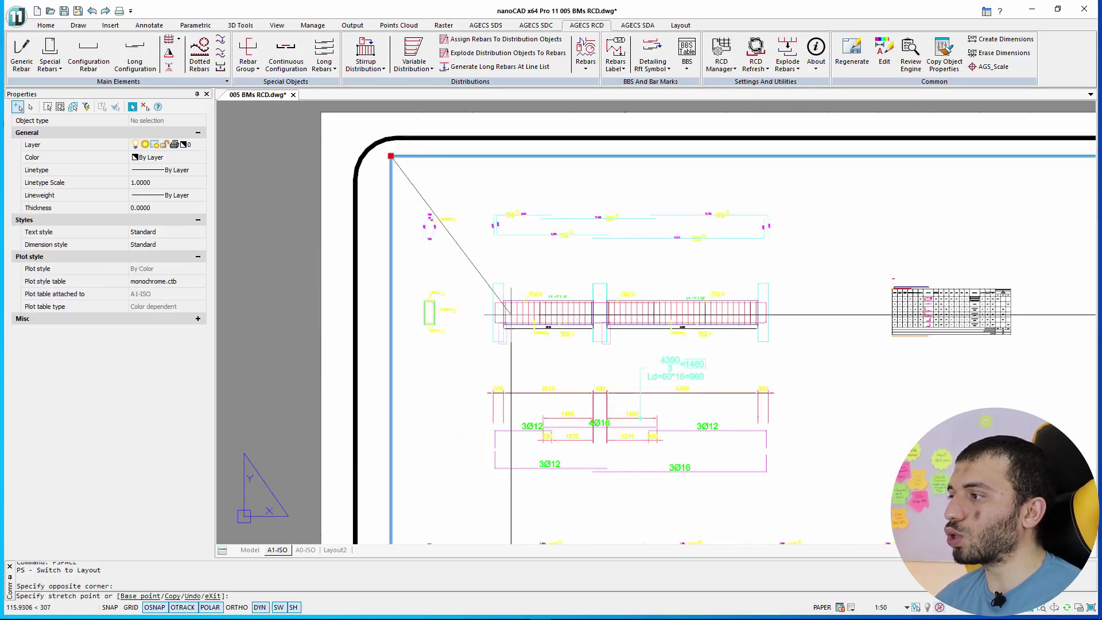
scroll(443, 332, "down", 3)
scroll(393, 192, "up", 2)
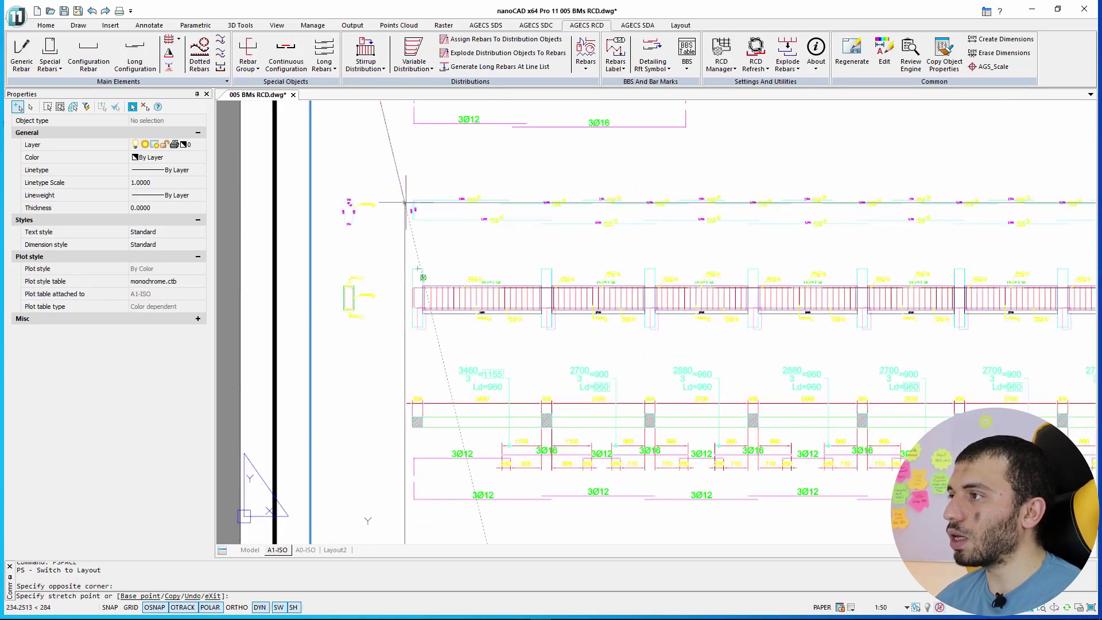
left_click(399, 179)
scroll(420, 209, "down", 4)
scroll(705, 429, "up", 2)
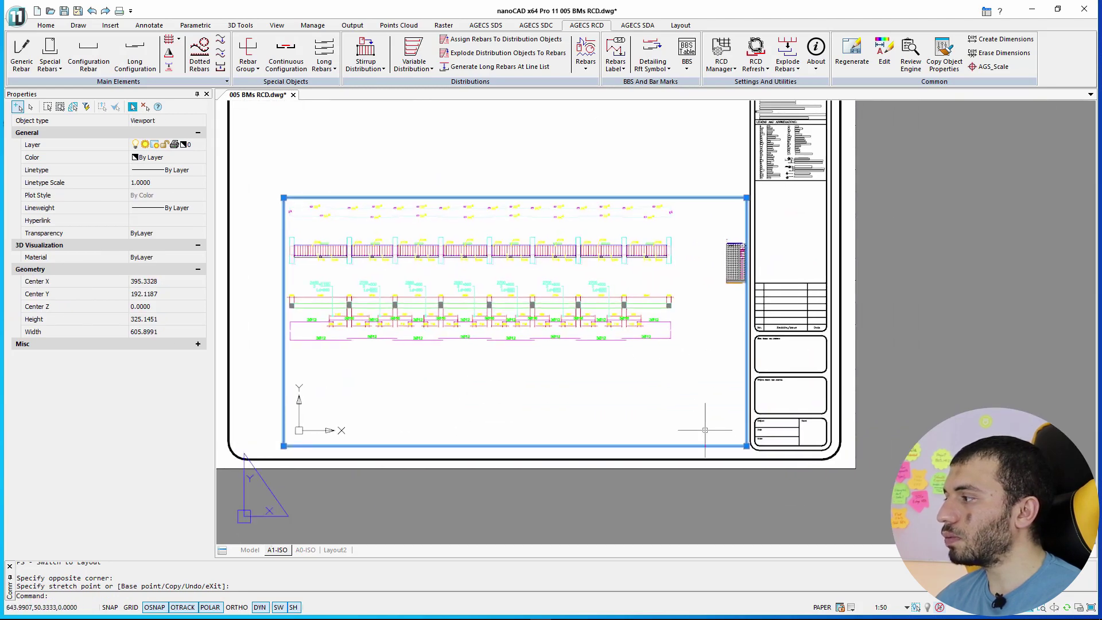
Step: Grab another viewport corner, cancel the resize, and run the OP options command
left_click(746, 445)
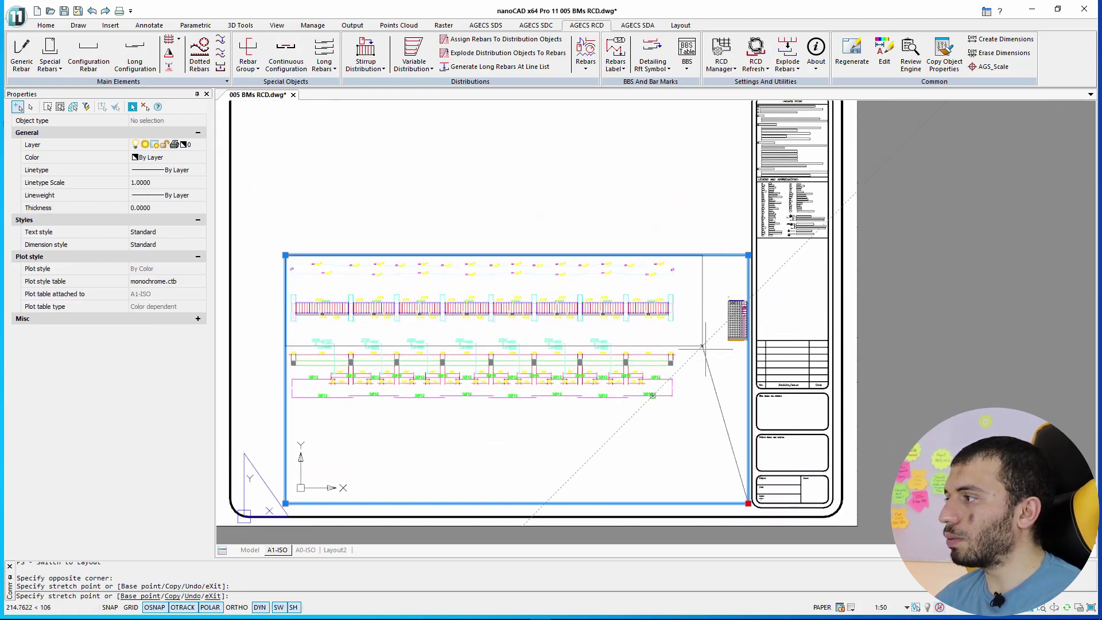
scroll(706, 344, "up", 3)
key("Escape")
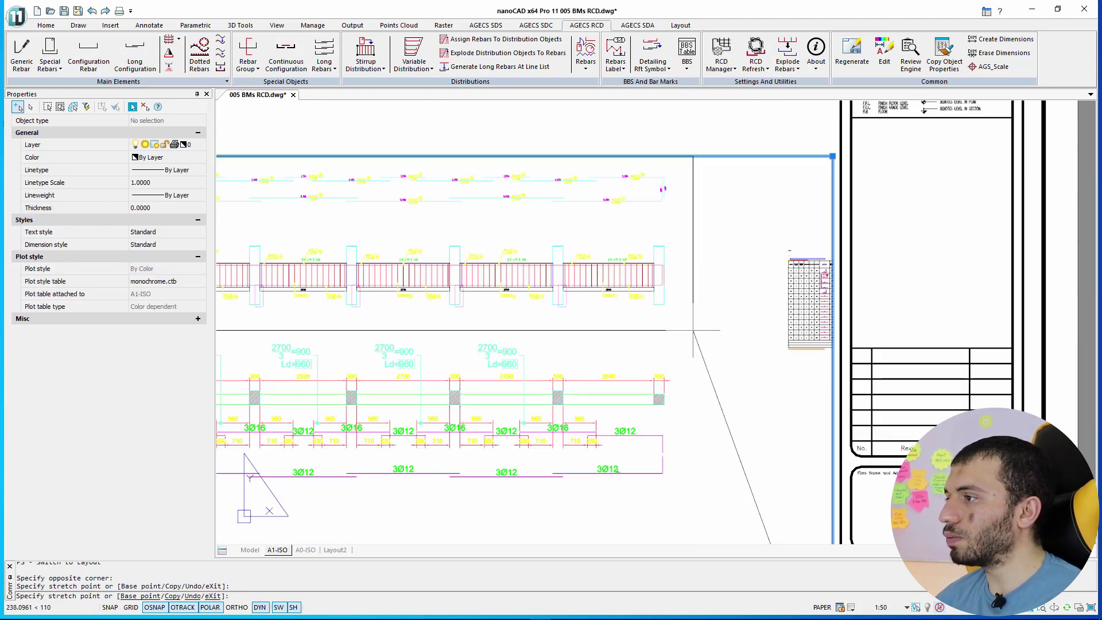
scroll(695, 344, "down", 4)
type("op")
key("Return")
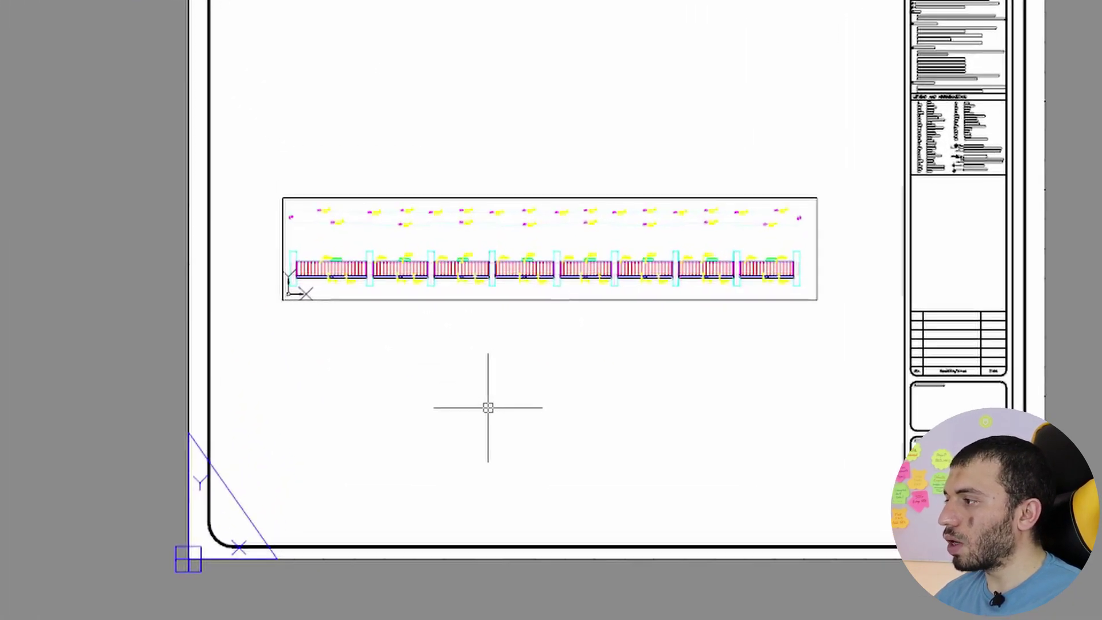
Step: Set the layout paper colour to black in Options
right_click(518, 361)
left_click(543, 354)
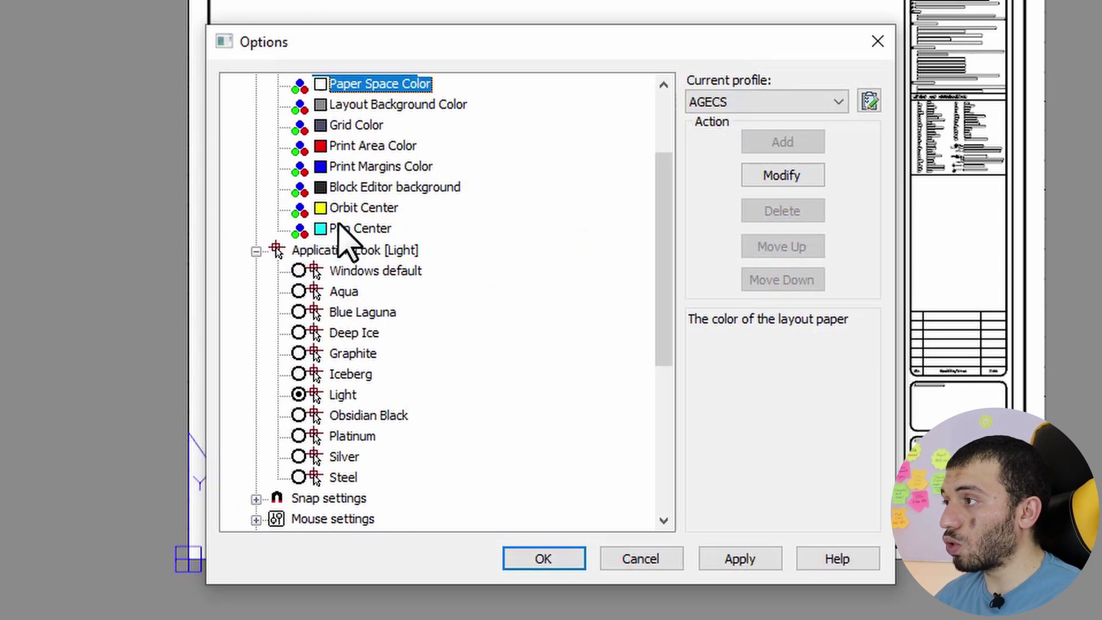
double_click(392, 86)
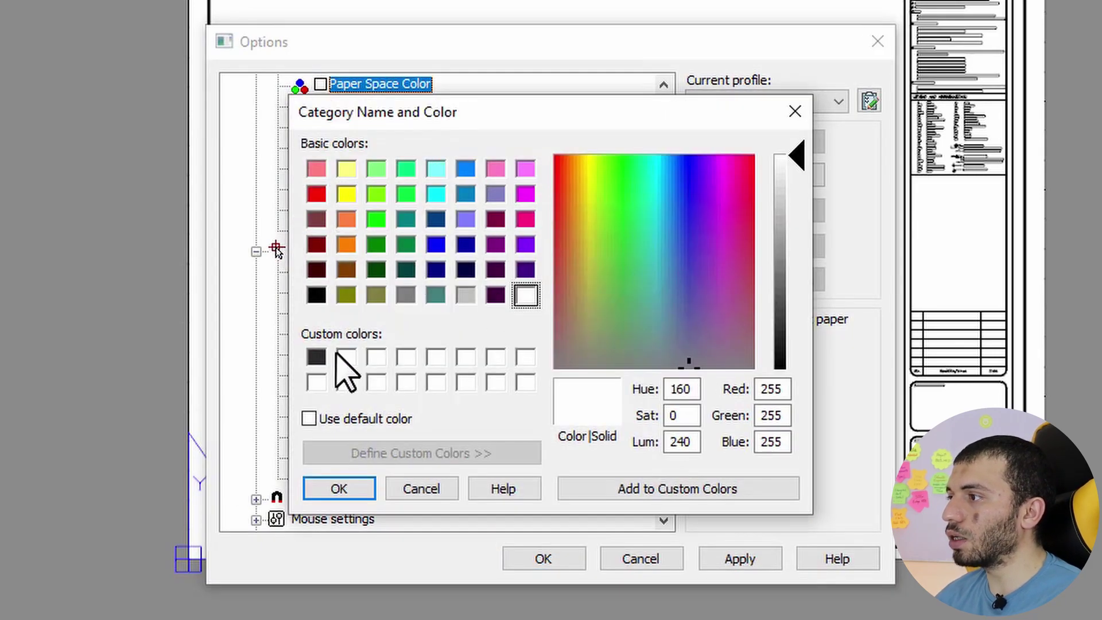
left_click(317, 295)
left_click(354, 485)
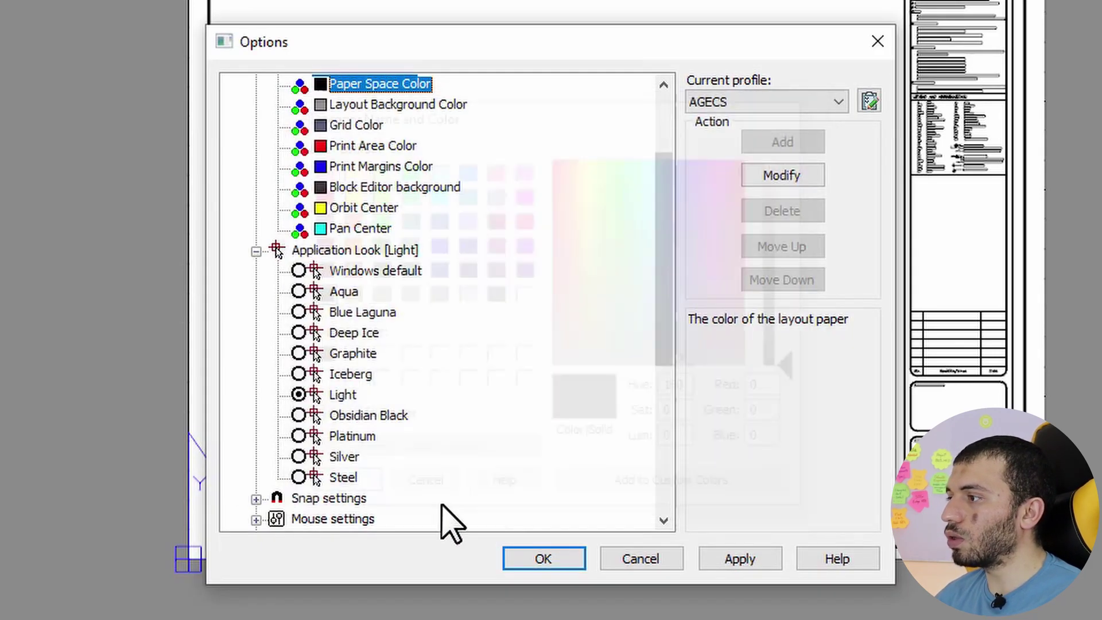
left_click(549, 560)
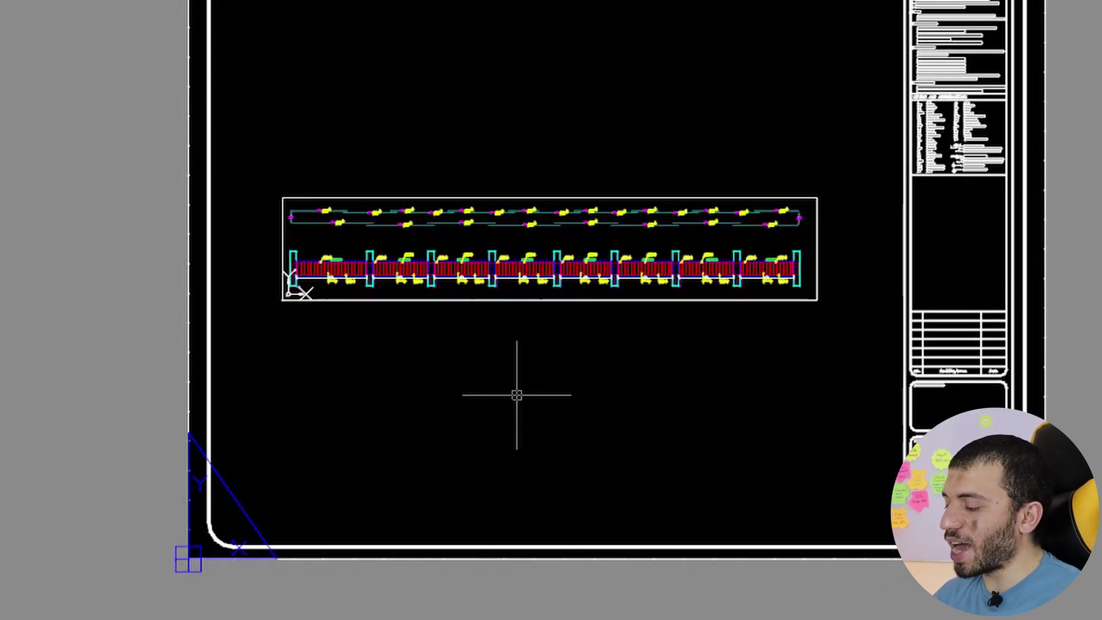
Step: Switch the print preview mode from Metafile to Bitmap under System settings
key("ctrl+p")
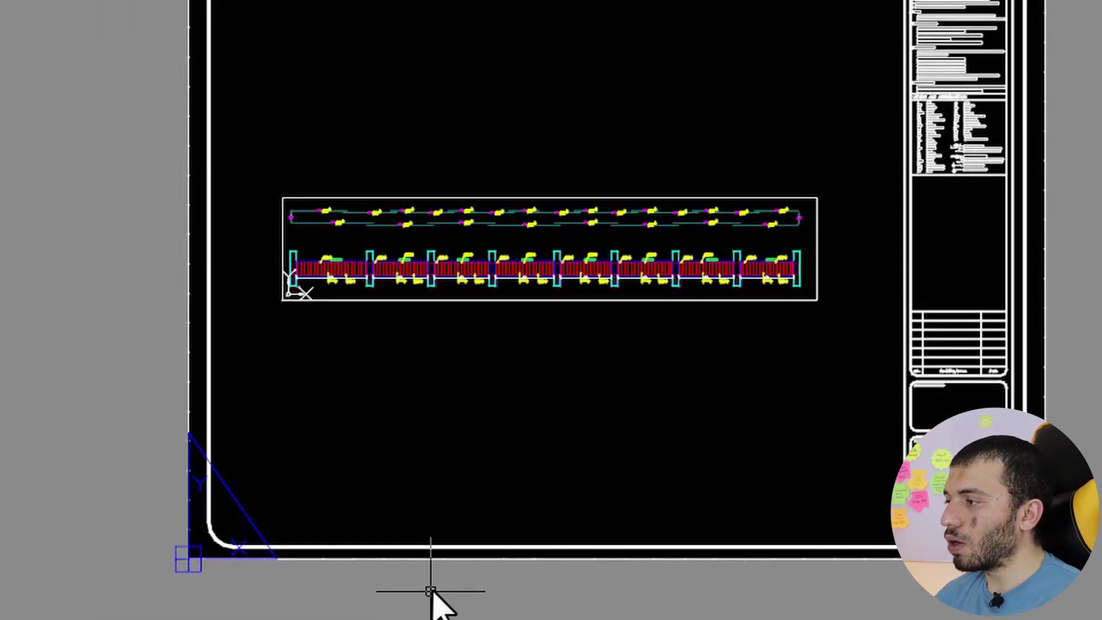
right_click(433, 591)
left_click(466, 575)
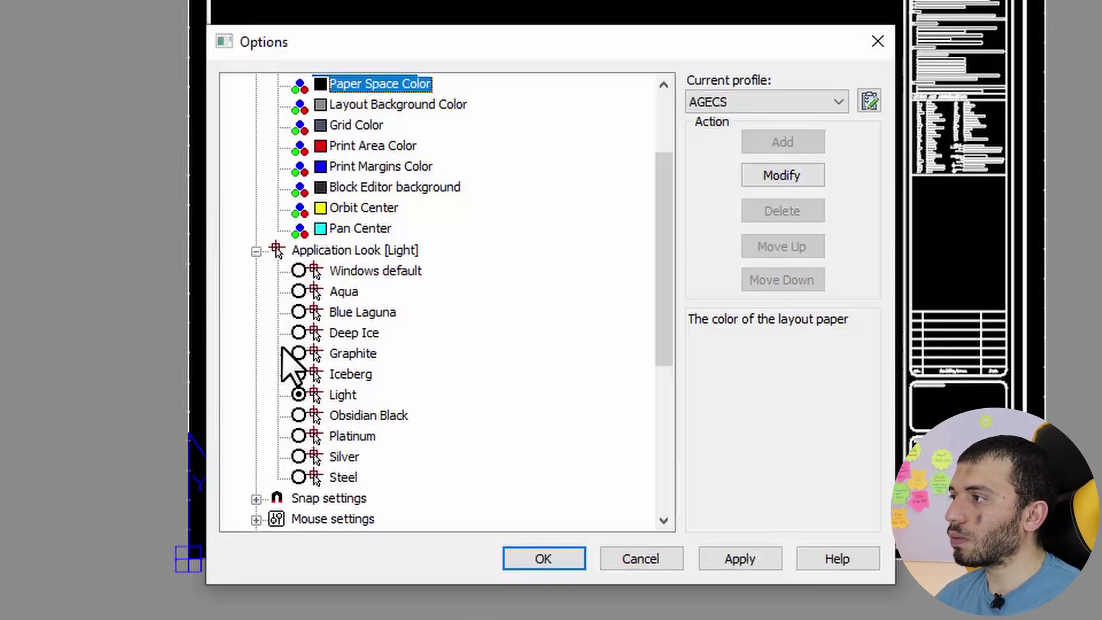
scroll(368, 295, "down", 2)
scroll(401, 321, "down", 1)
scroll(402, 328, "down", 1)
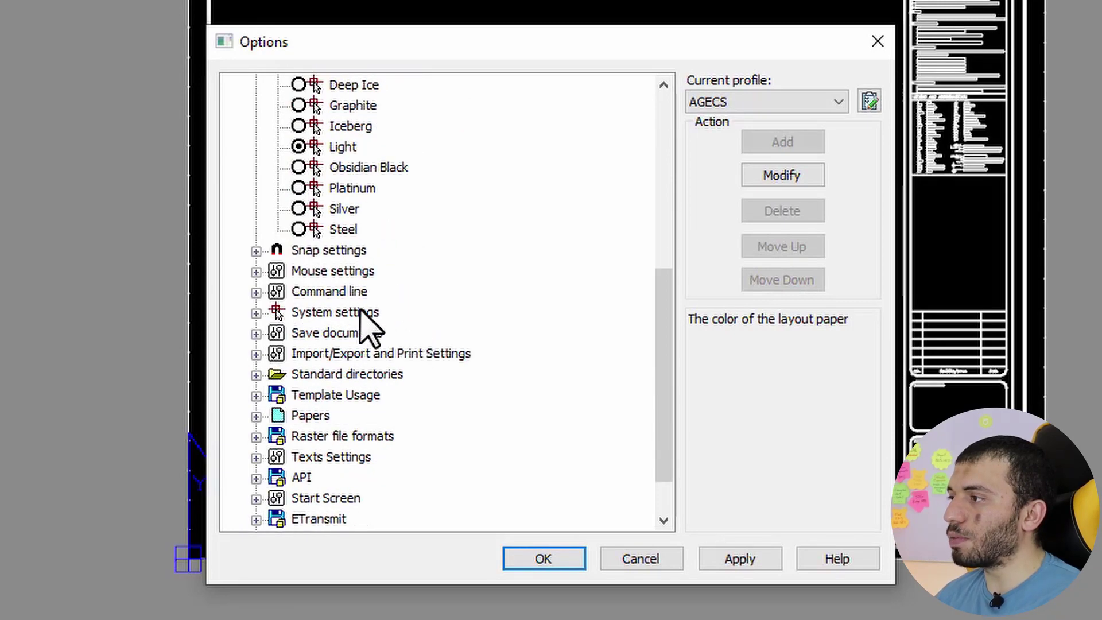
left_click(357, 312)
double_click(357, 311)
scroll(456, 373, "down", 1)
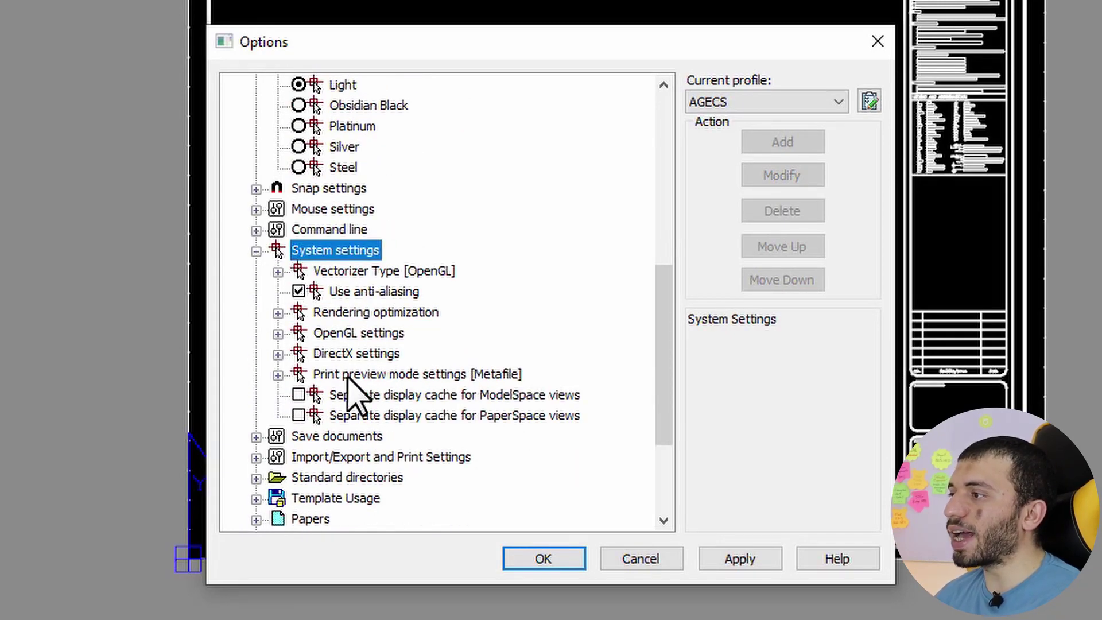
double_click(415, 375)
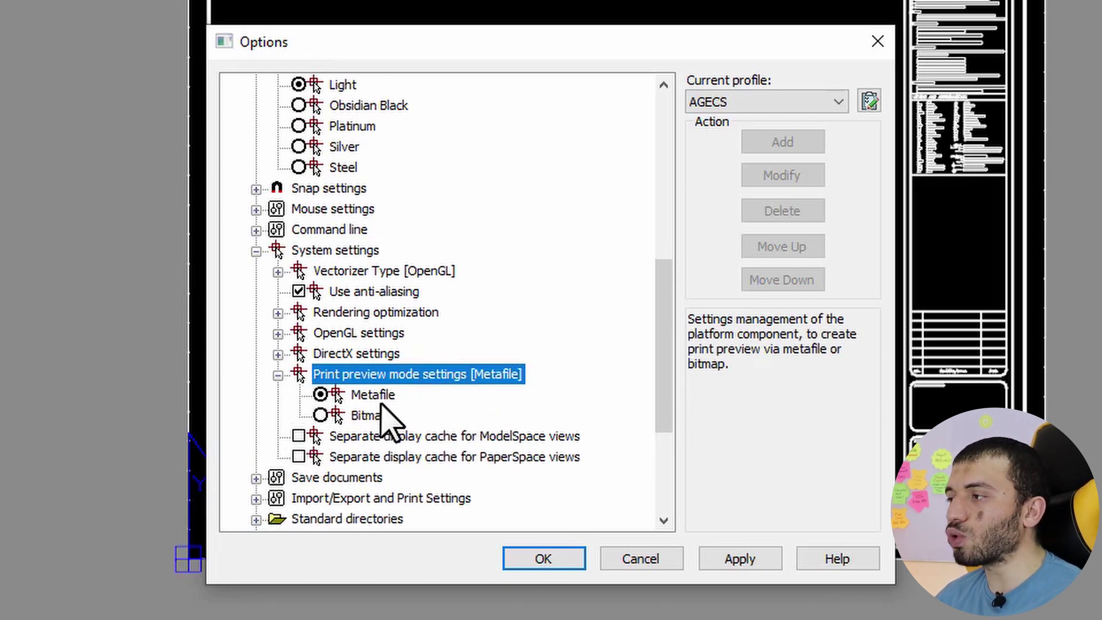
left_click(323, 416)
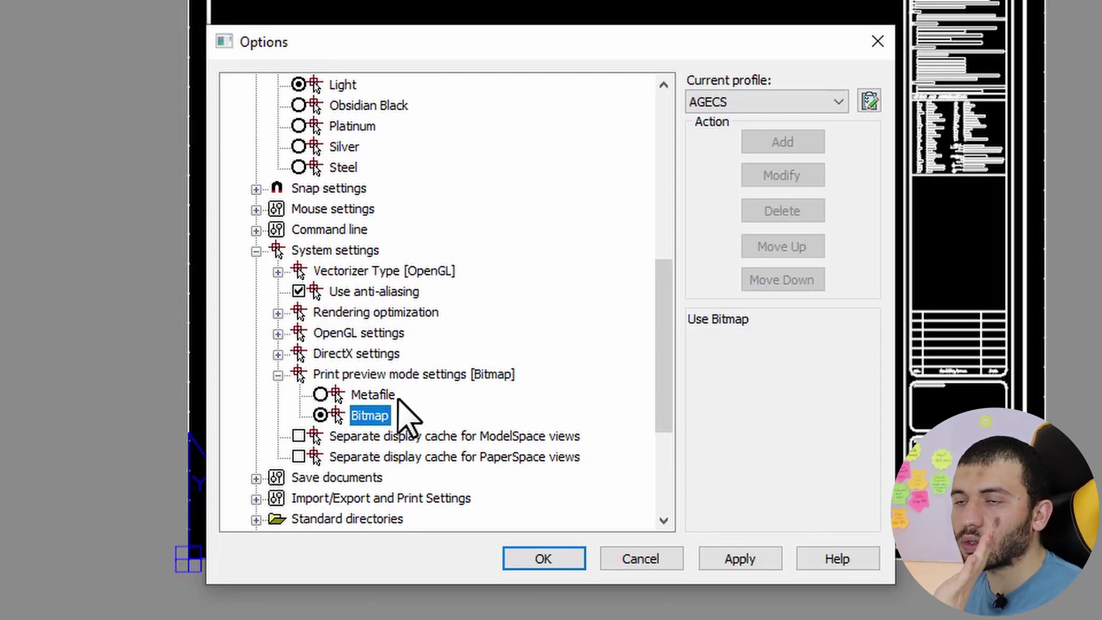
left_click(548, 557)
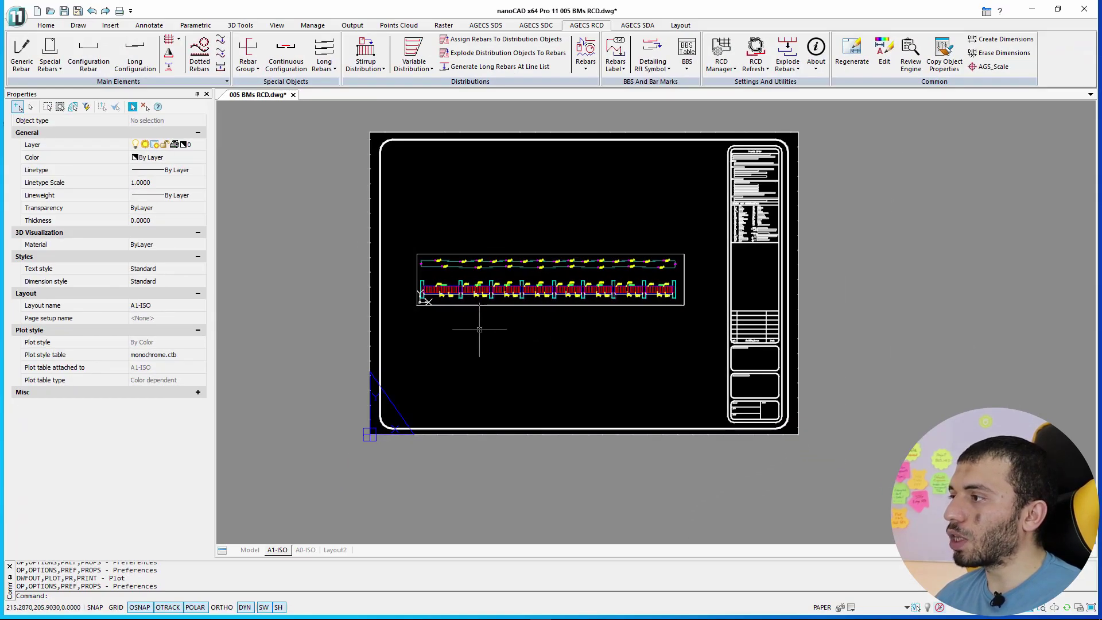
Step: Put the rebar detail viewport on the Defpoints layer
left_click(418, 304)
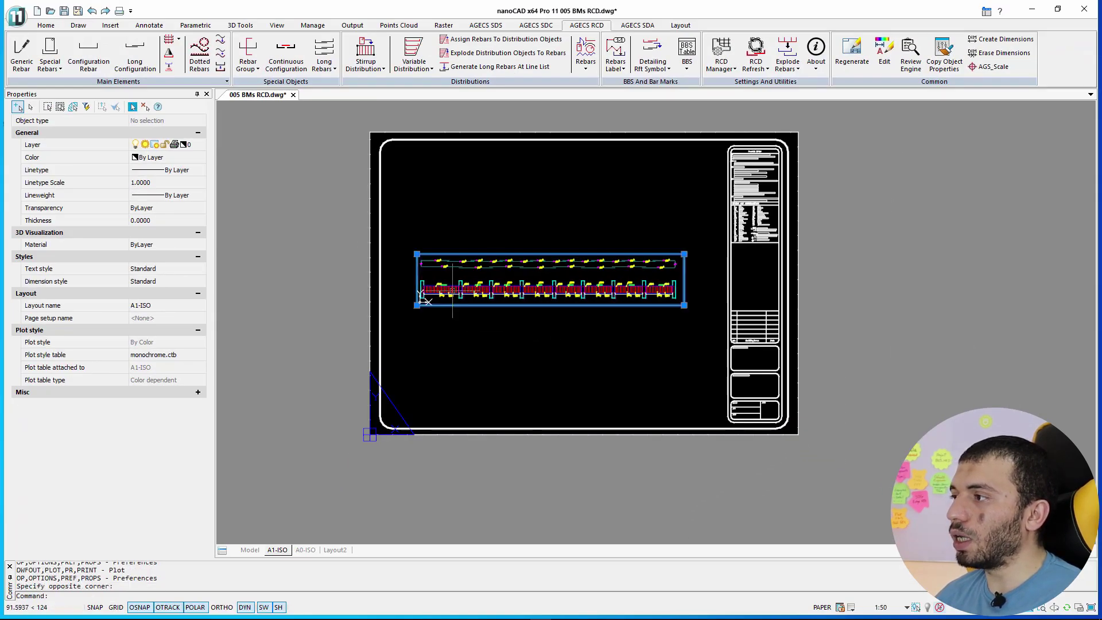
left_click(173, 144)
left_click(201, 199)
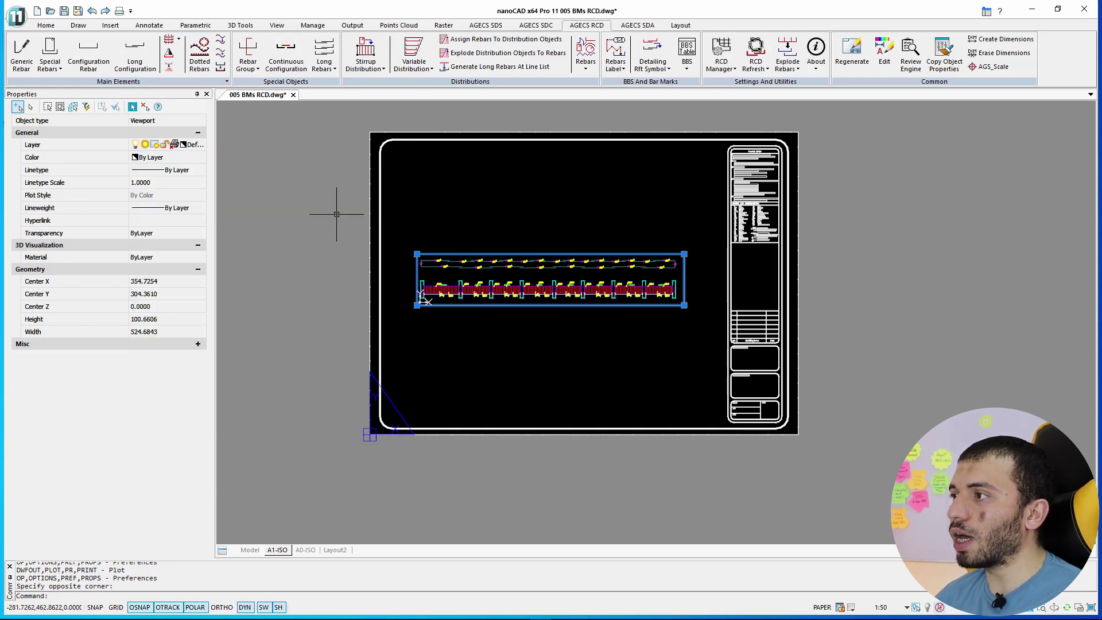
key("Escape")
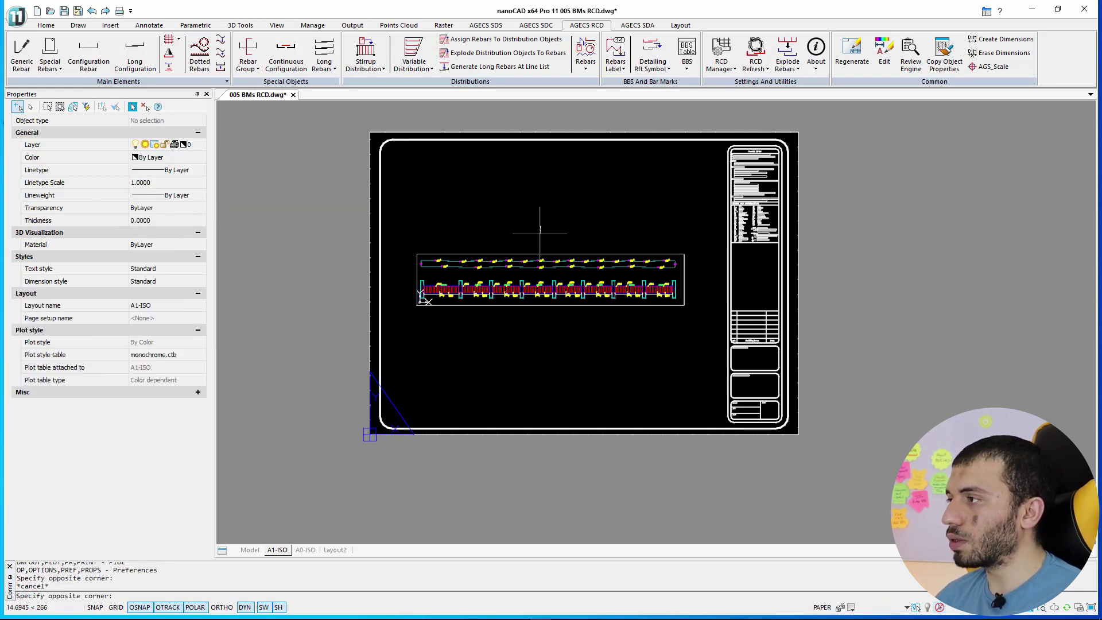
Step: Move the rebar viewport to the top-left of the A1-ISO sheet
left_click(537, 254)
type("m")
key("Return")
left_click(539, 235)
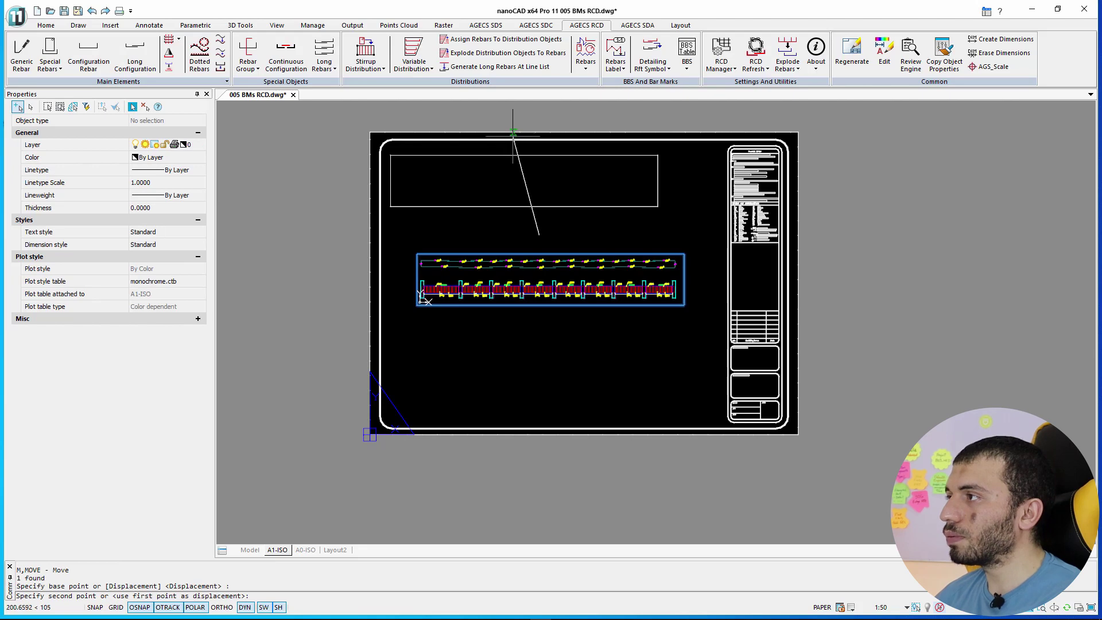
left_click(513, 136)
middle_click_drag(514, 227, 498, 222)
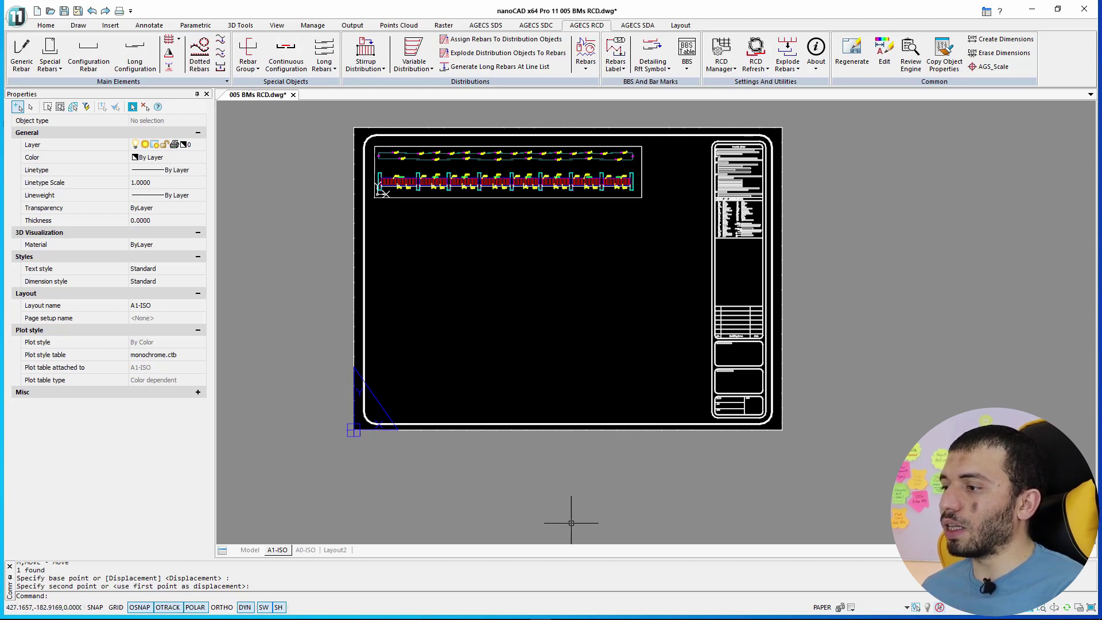
Step: In model space, frame the shorter beam's rebar elevation, section and bar details, then start a viewport
left_click(250, 551)
middle_click_drag(510, 366, 660, 304)
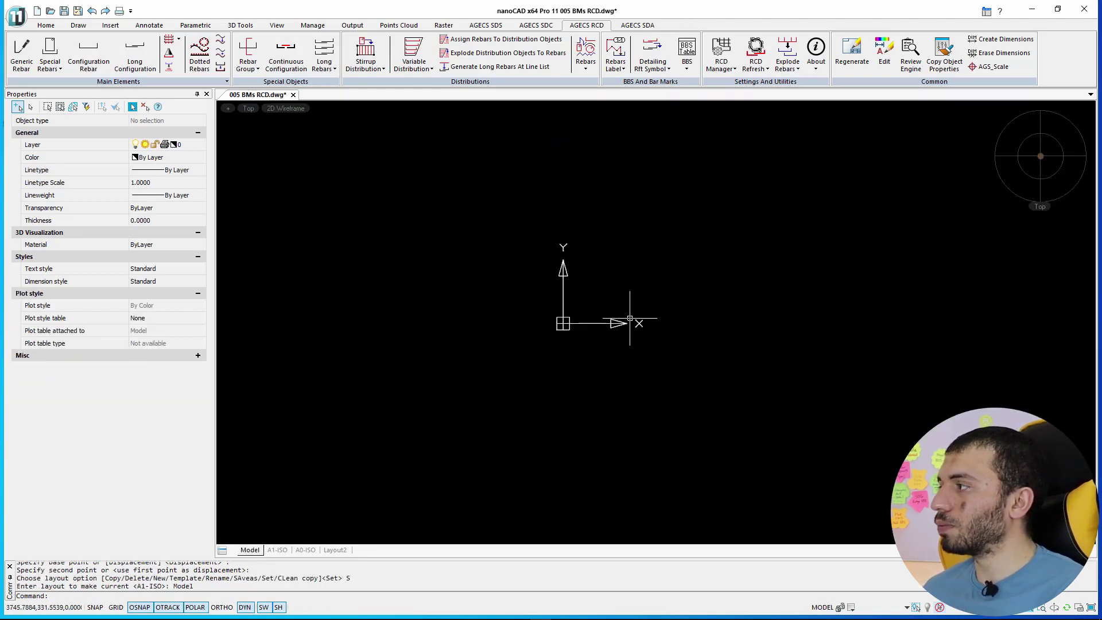
scroll(549, 343, "down", 3)
scroll(549, 342, "up", 2)
scroll(574, 333, "up", 2)
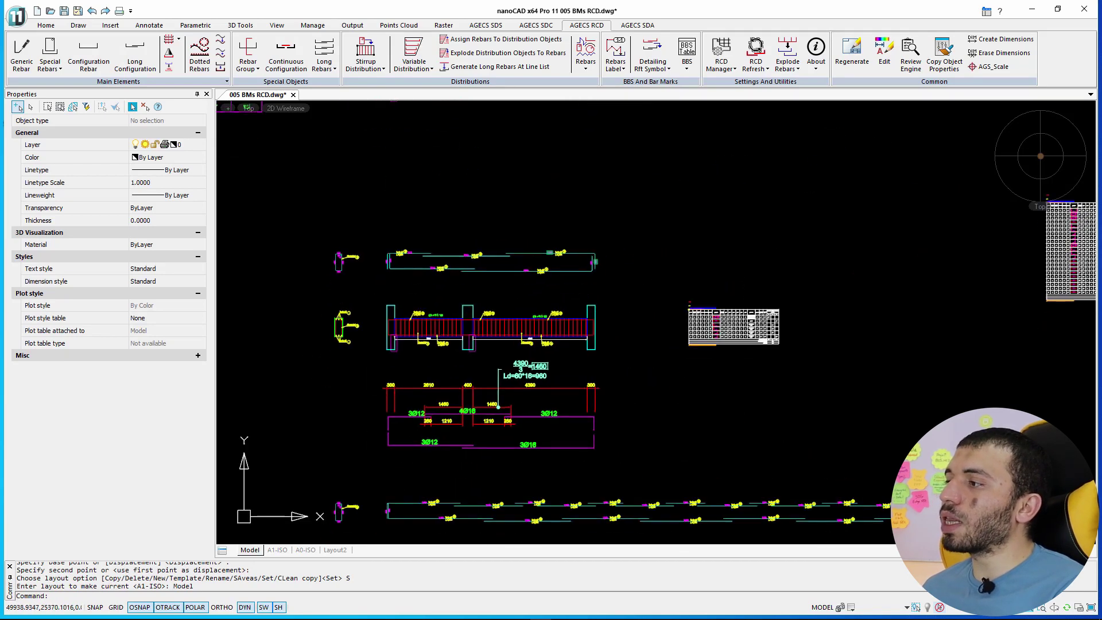
scroll(632, 304, "up", 1)
scroll(697, 277, "up", 1)
type("MV")
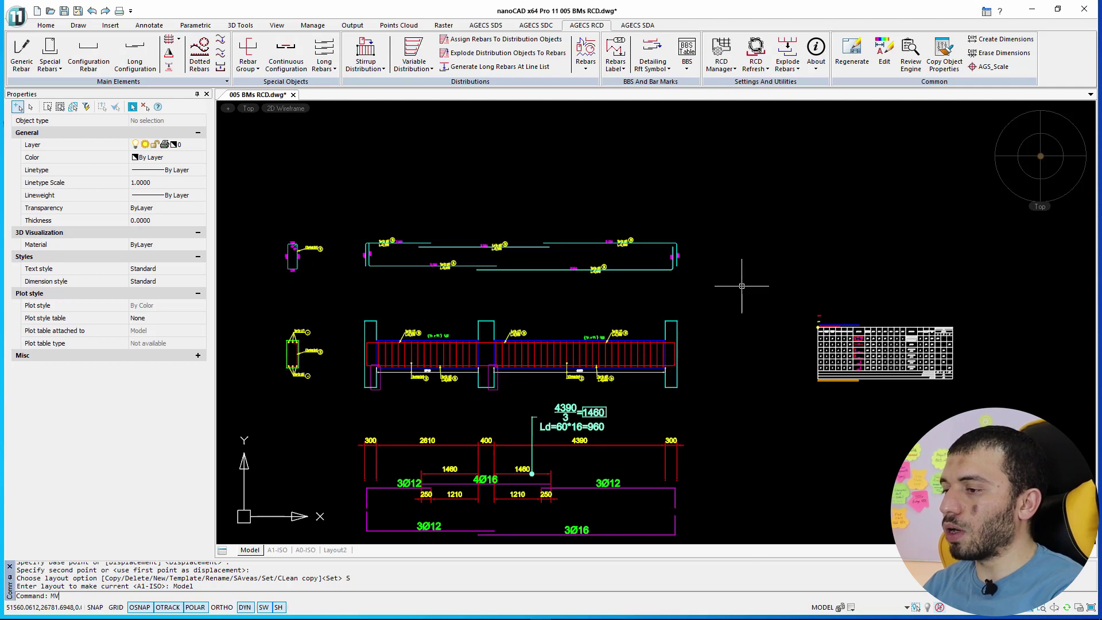
key("Return")
type("RE")
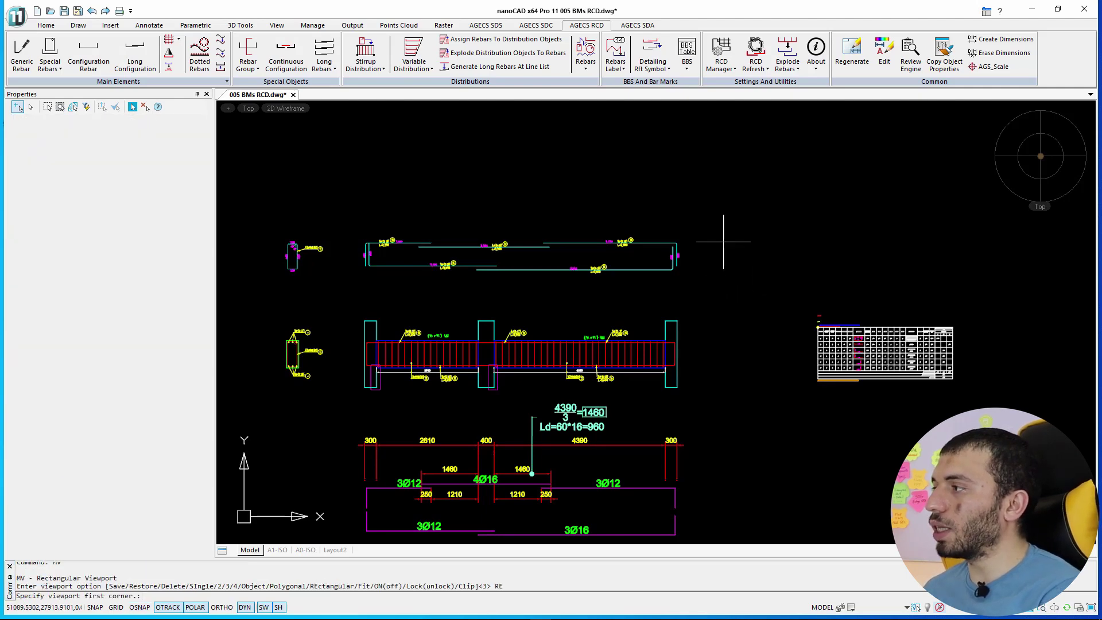
Step: Frame the shorter beam's details with two corners and send the viewport to the A1-ISO layout
left_click(710, 207)
middle_click_drag(528, 333, 598, 320)
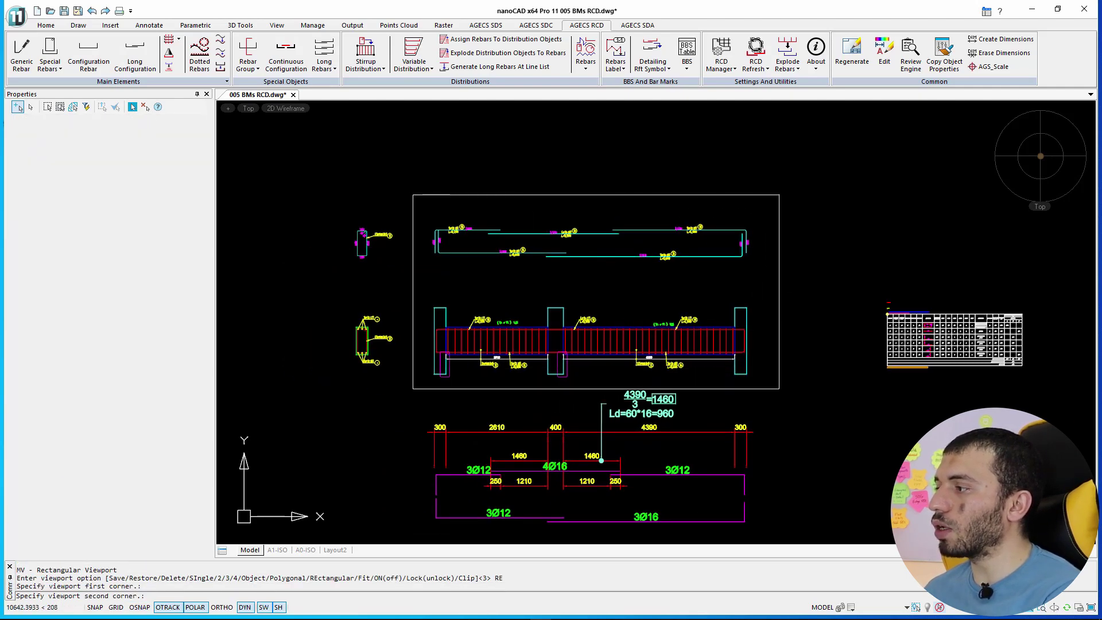
left_click(414, 389)
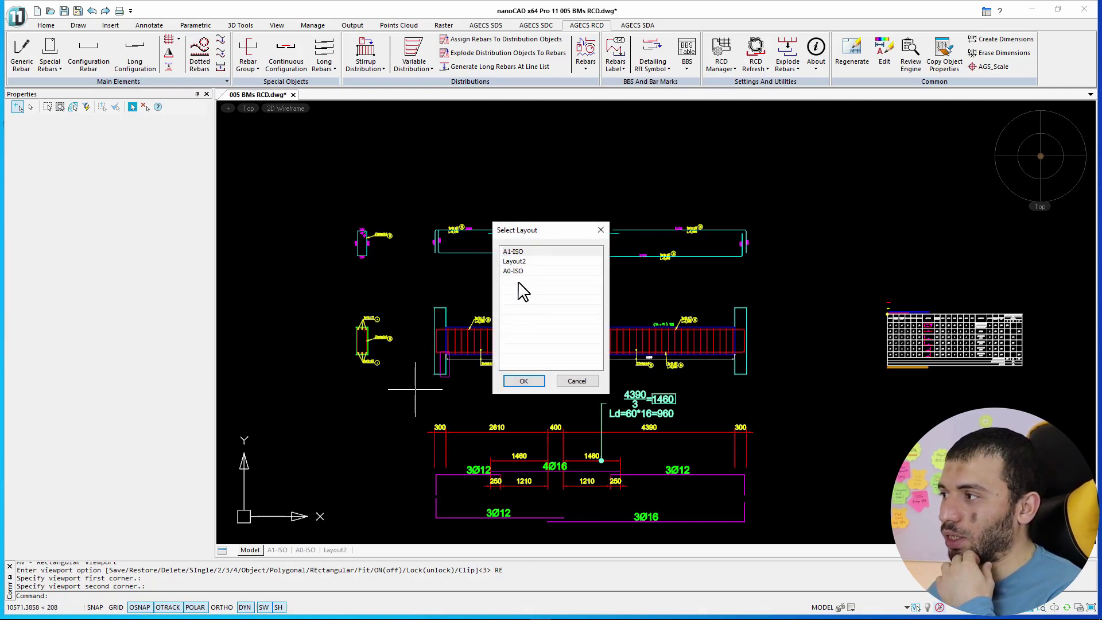
left_click(522, 255)
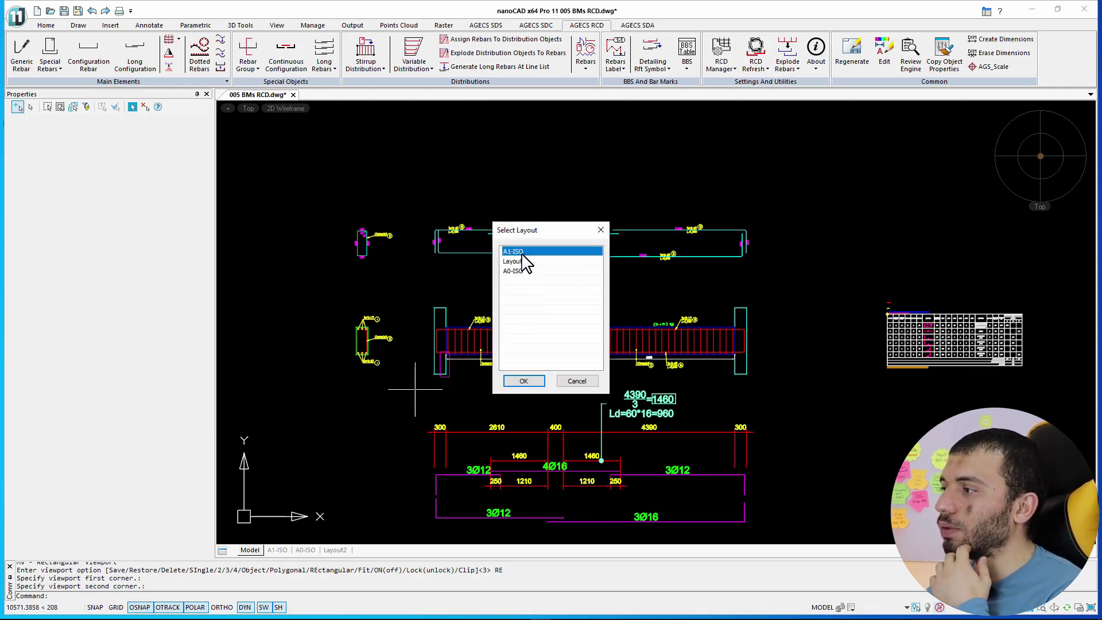
left_click(524, 382)
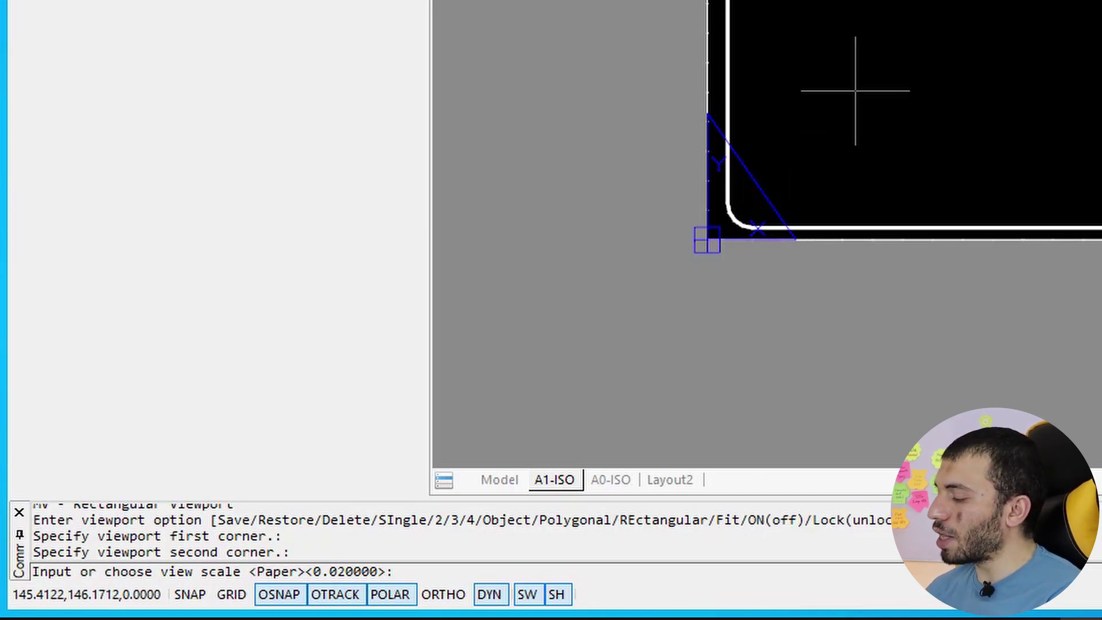
Step: Work out 1 ÷ 25 = 0.04 in Calculator and accept 0.04 as the viewport scale
key("XF86Calculator")
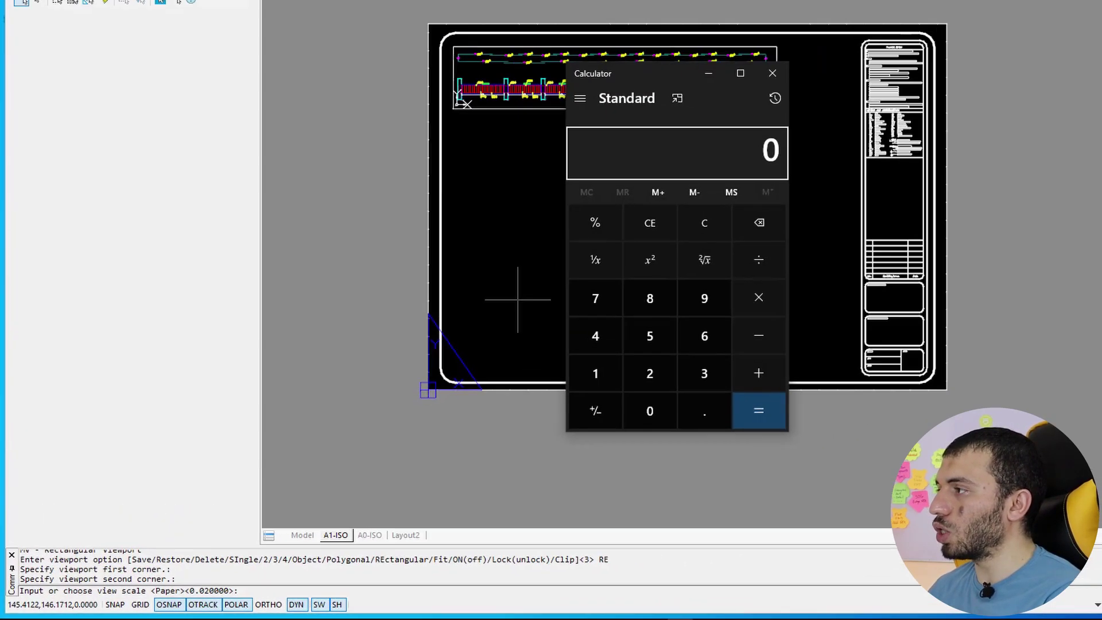
type("1/25")
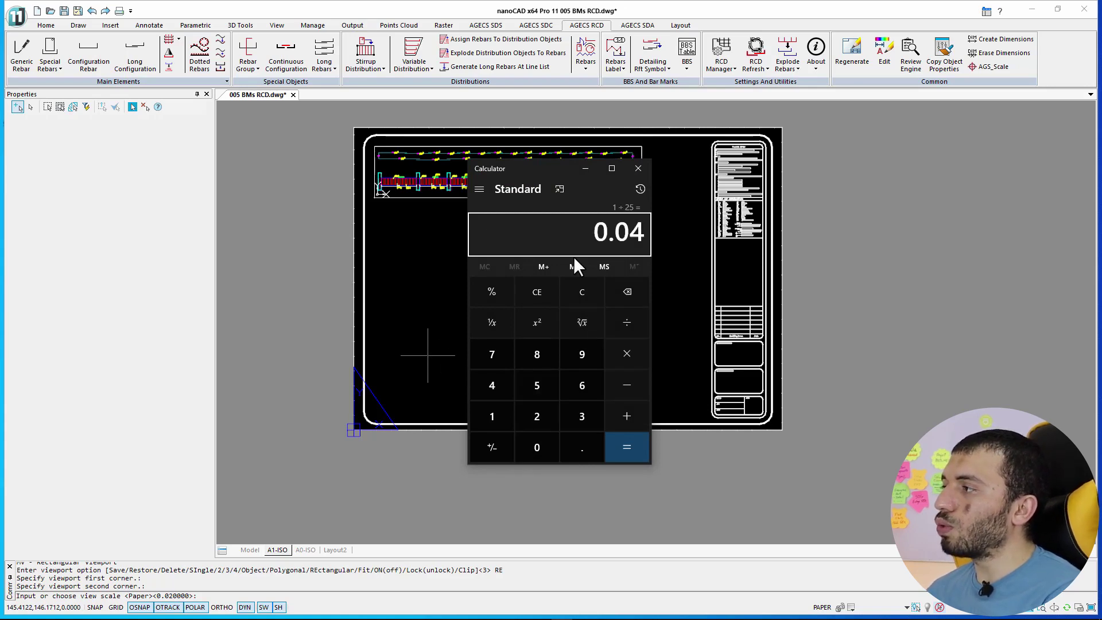
left_click(638, 168)
type(".04")
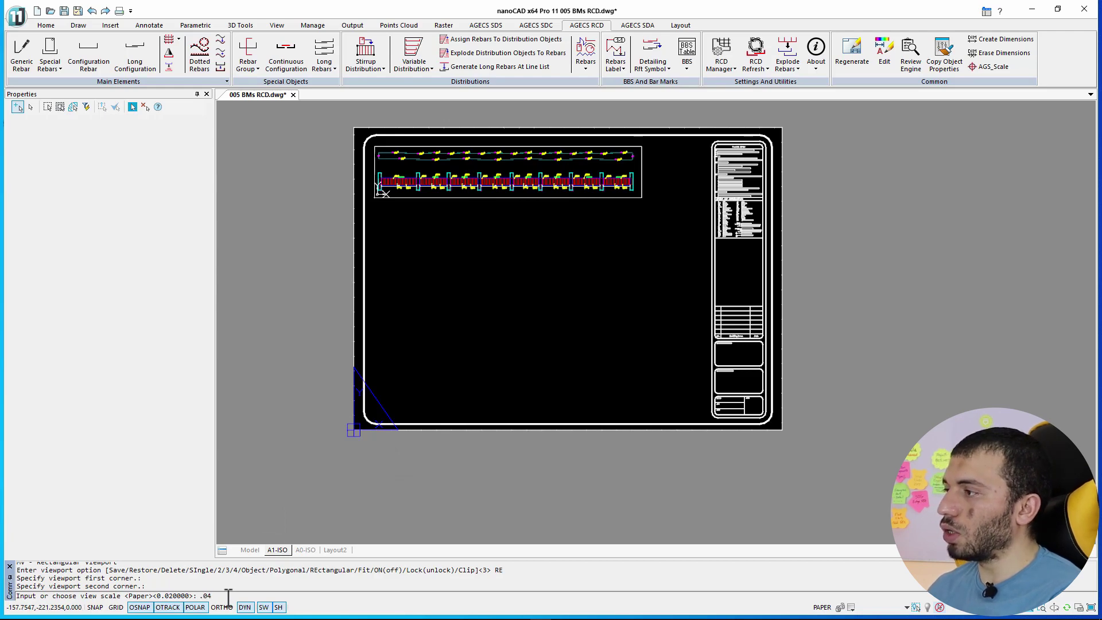
key("Return")
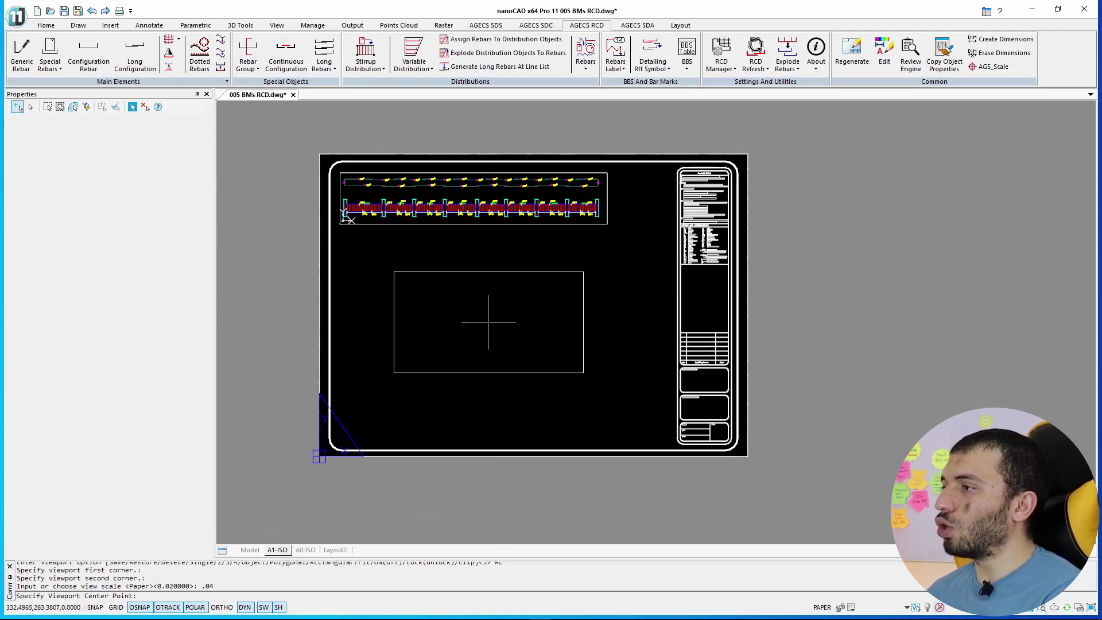
Step: Centre the 1:25 viewport below the first strip and fit the whole sheet in view
left_click(447, 284)
middle_click_drag(466, 316, 472, 334)
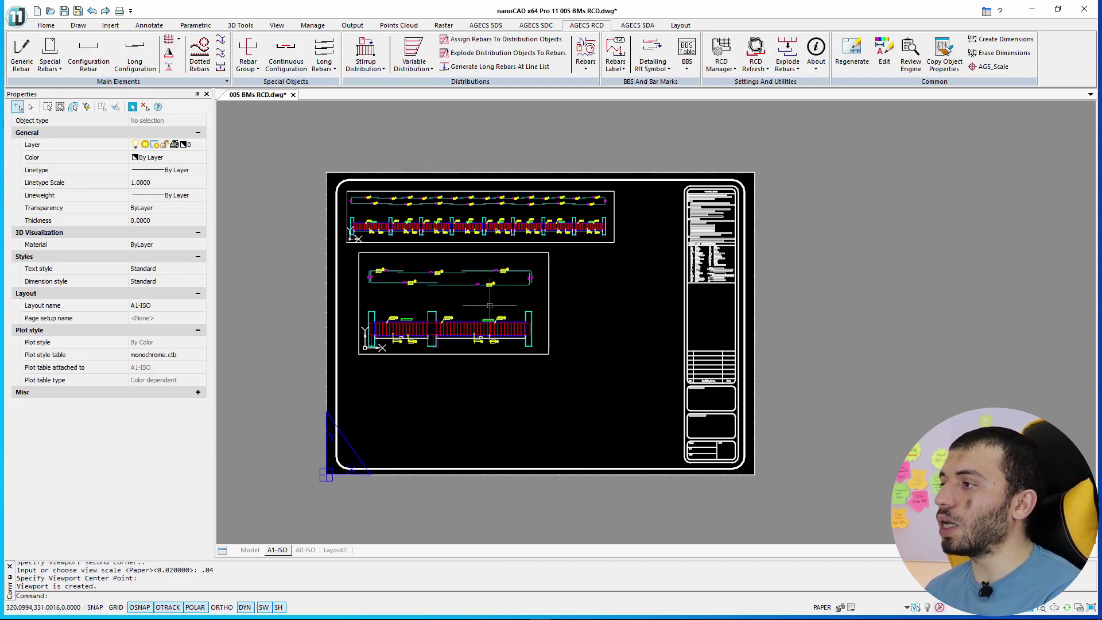
middle_click_drag(560, 287, 556, 244)
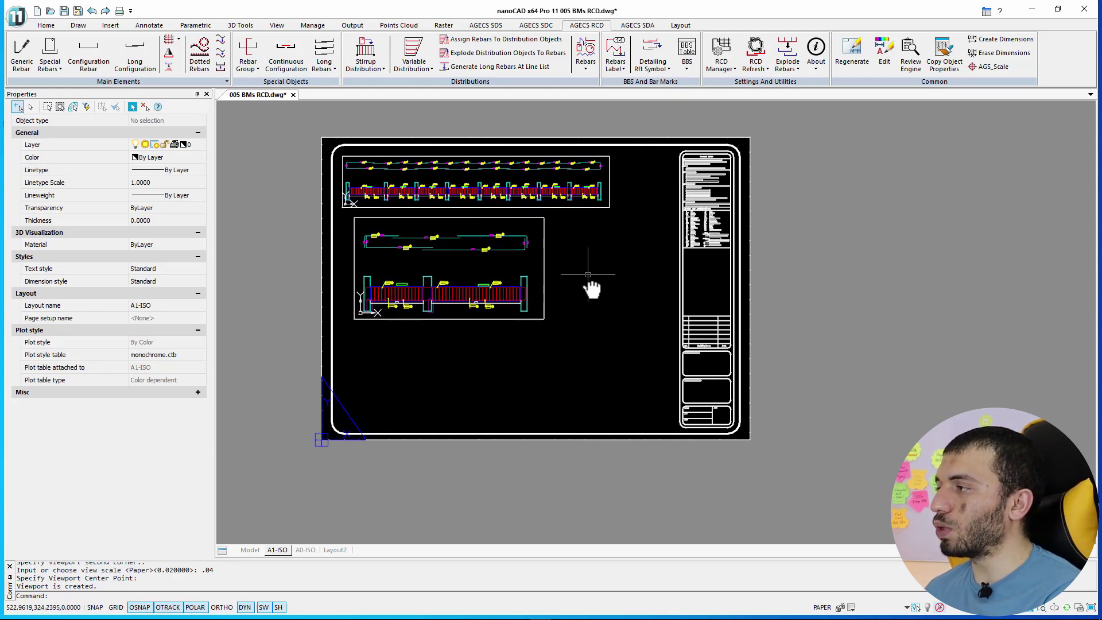
middle_click(589, 275)
middle_click(589, 275)
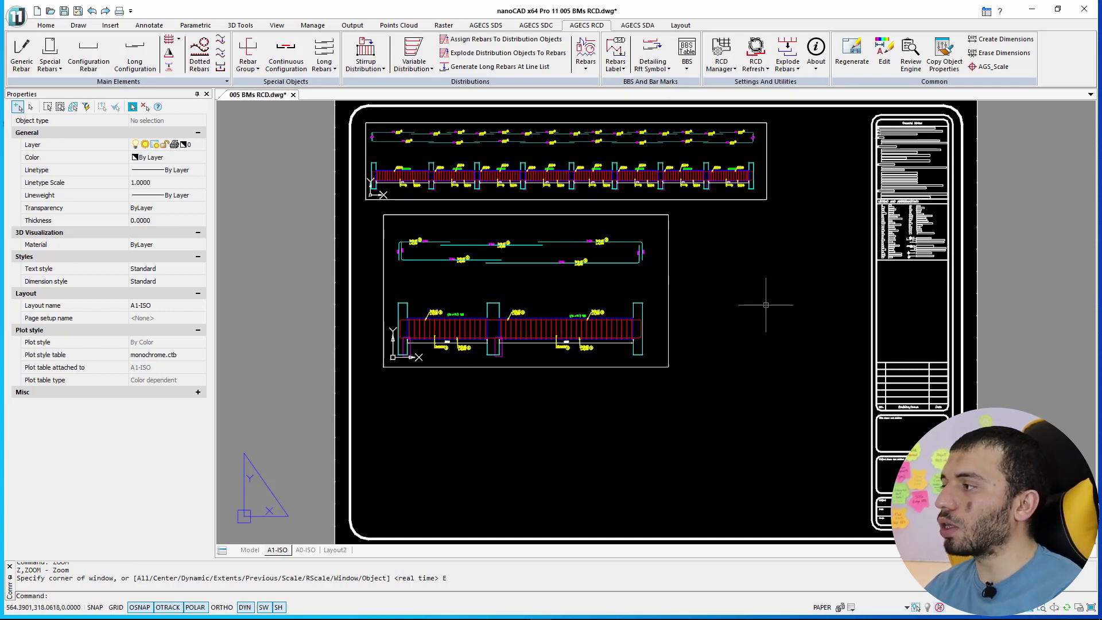
Step: Open and cancel the Plot dialog, then return to the A1-ISO layout
key("ctrl+p")
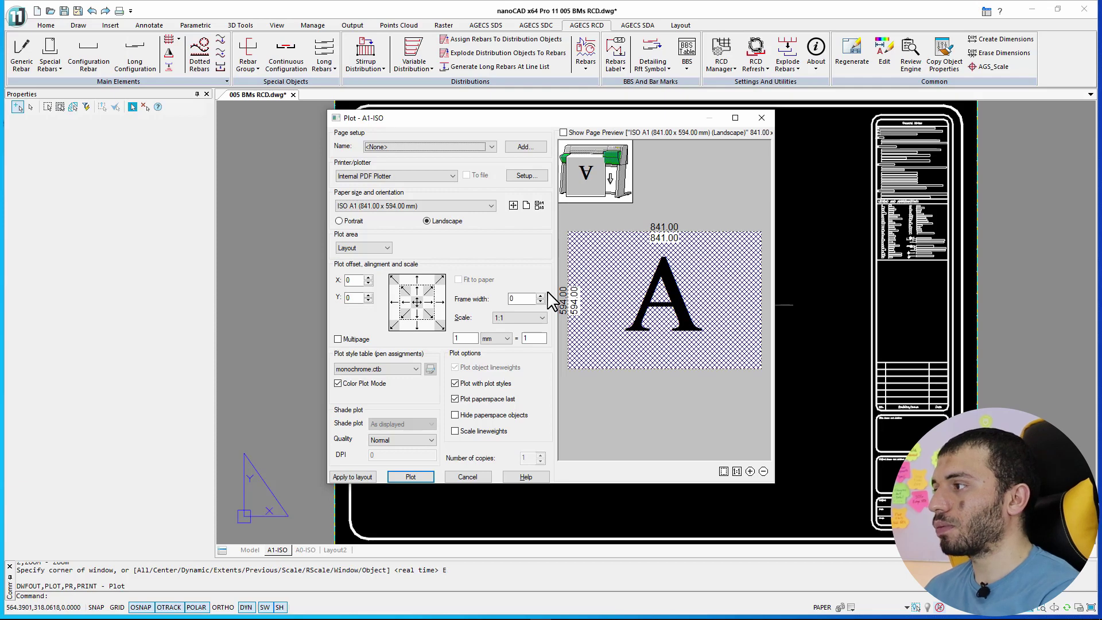
key("Escape")
left_click(278, 551)
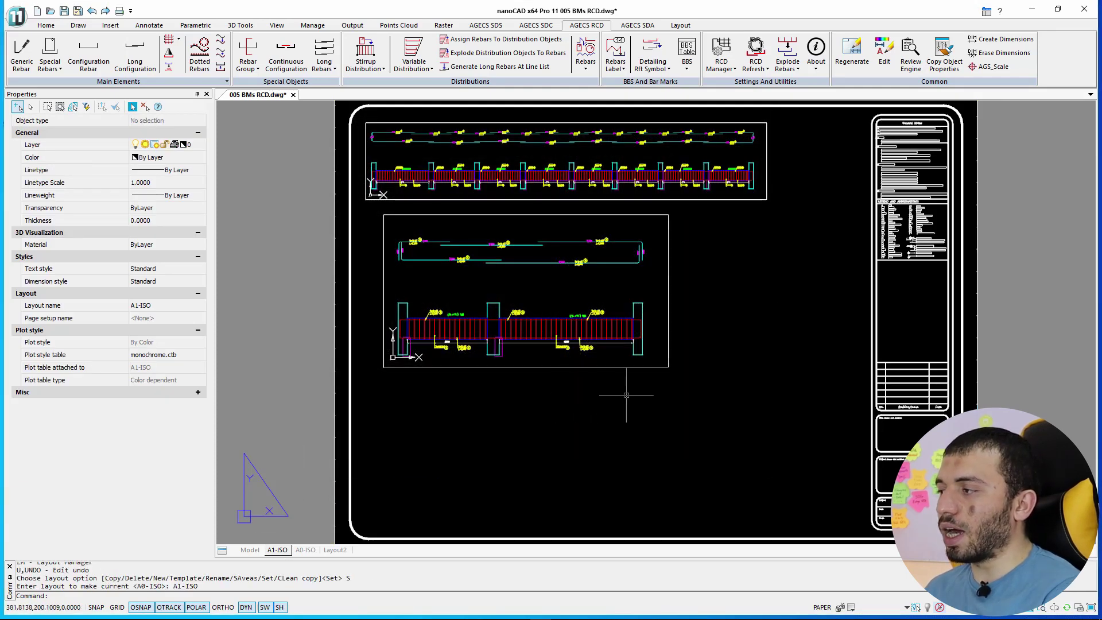
Step: In the layouts manager, delete the Layout2 and A0-ISO layouts
right_click(277, 551)
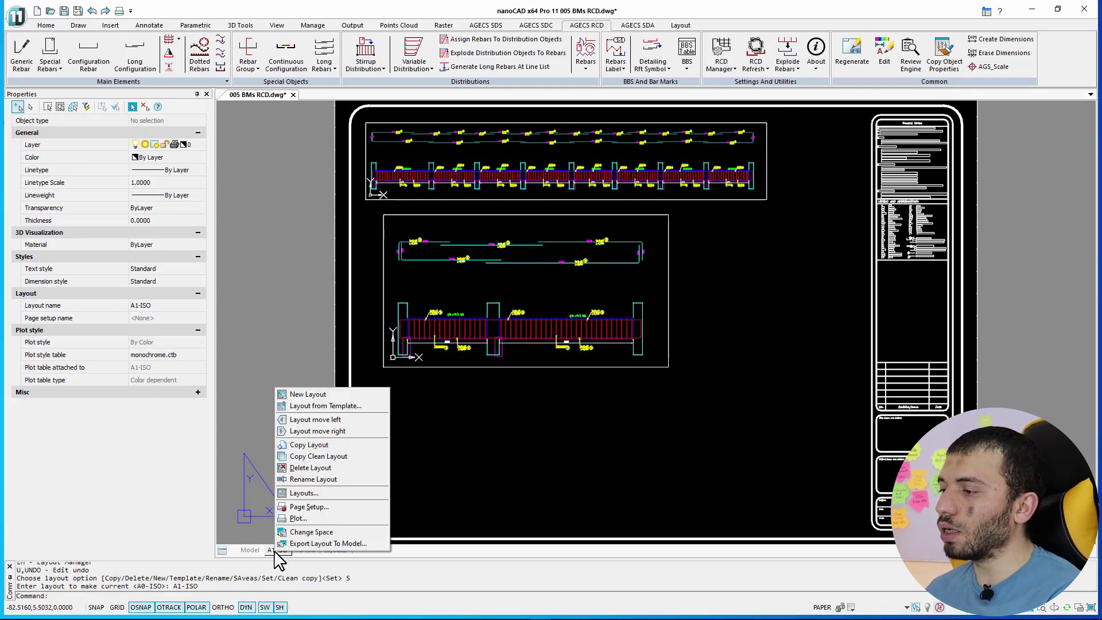
left_click(317, 495)
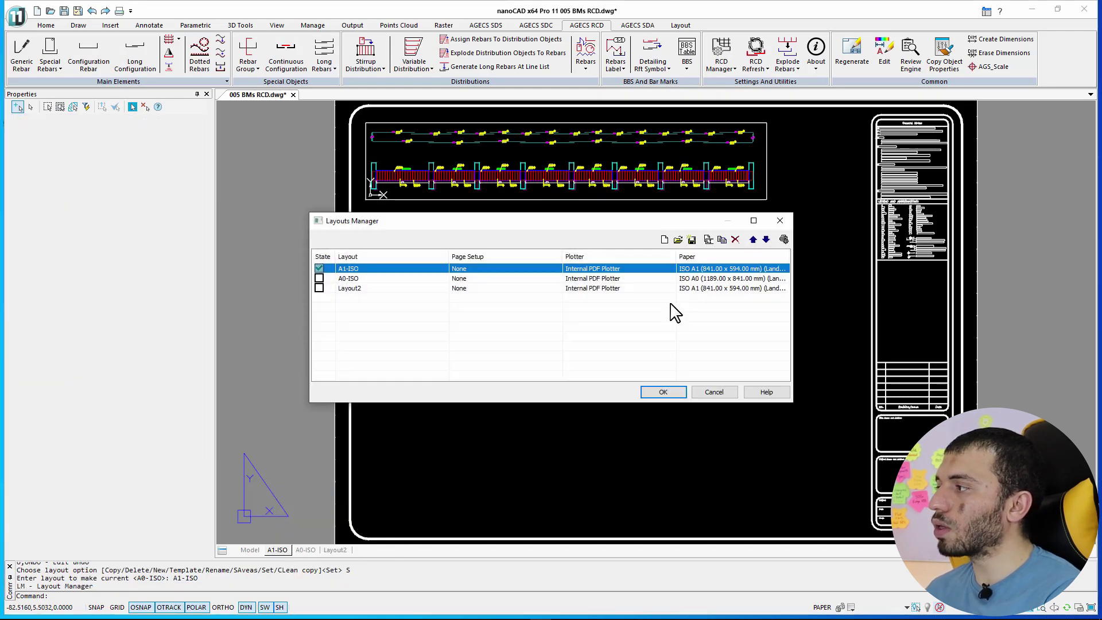
left_click(402, 289)
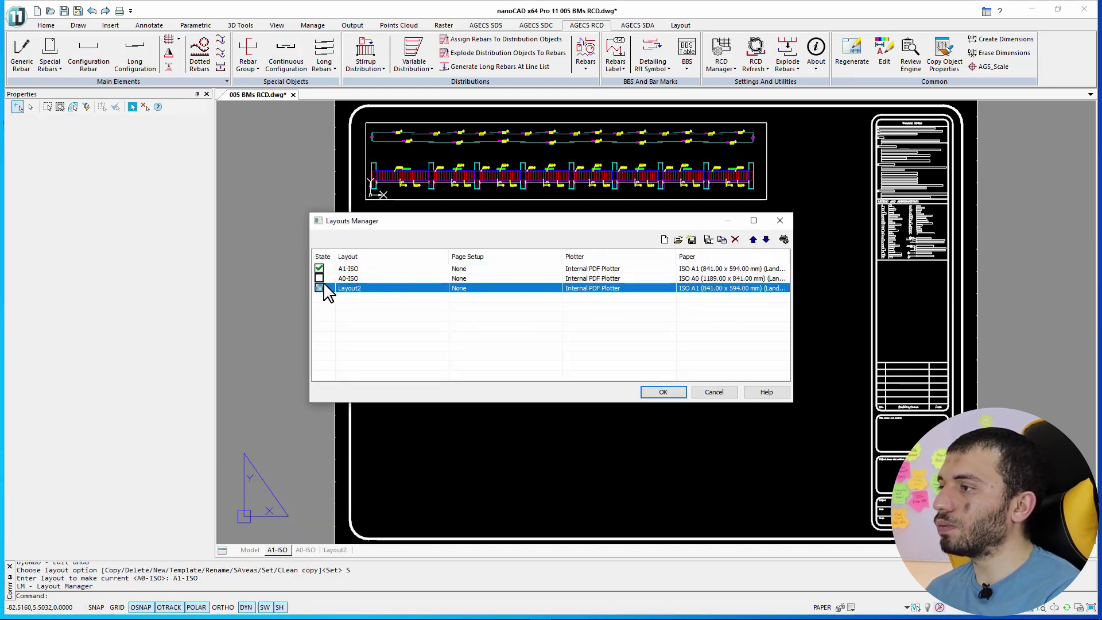
left_click(736, 240)
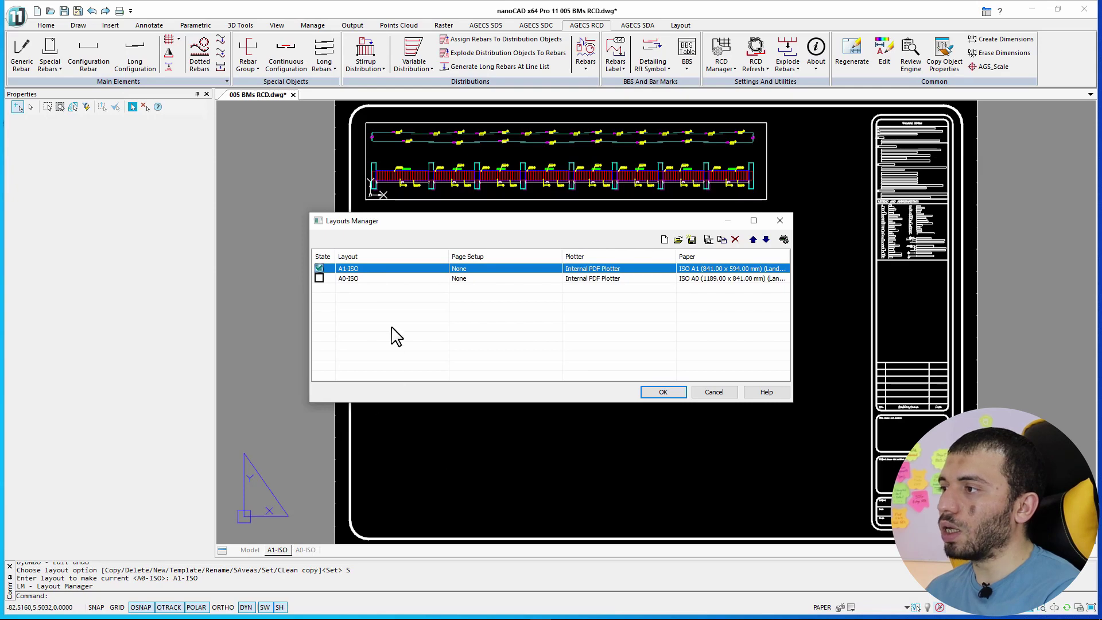
left_click(356, 280)
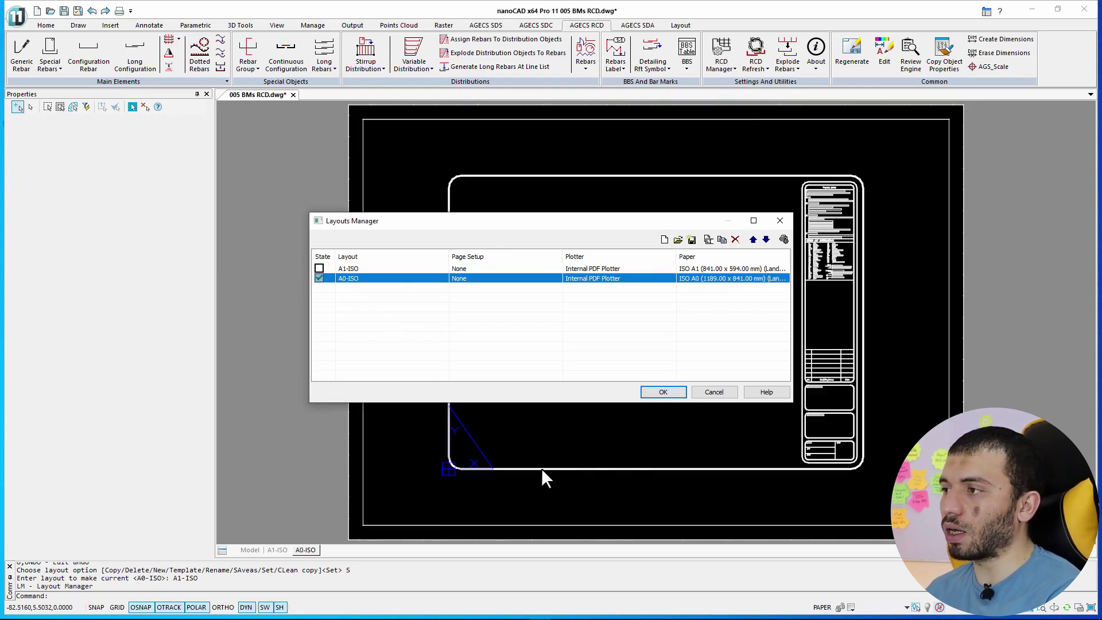
left_click(357, 268)
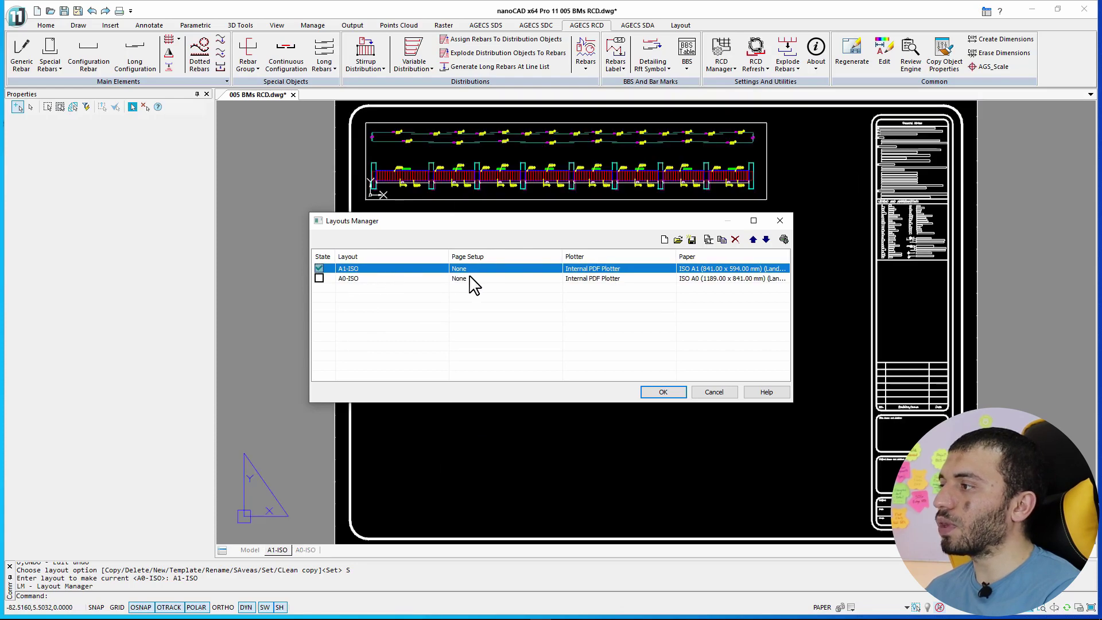
left_click(529, 280)
left_click(736, 239)
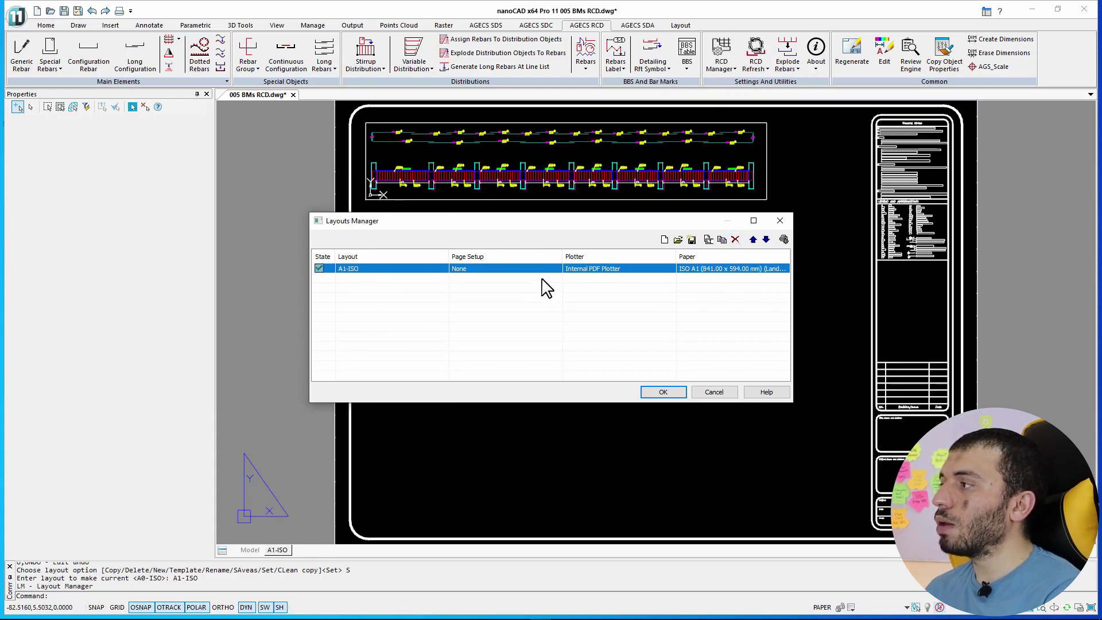
Step: Copy A1-ISO four times, creating A1-ISO (2) through A1-ISO (5)
left_click(722, 239)
left_click(531, 323)
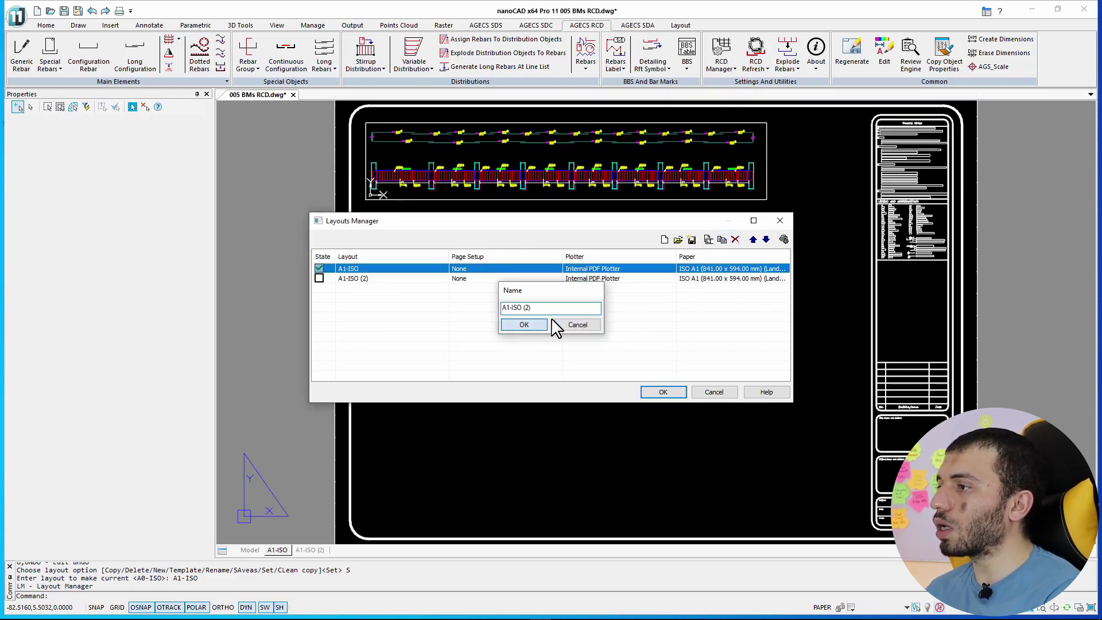
left_click(722, 240)
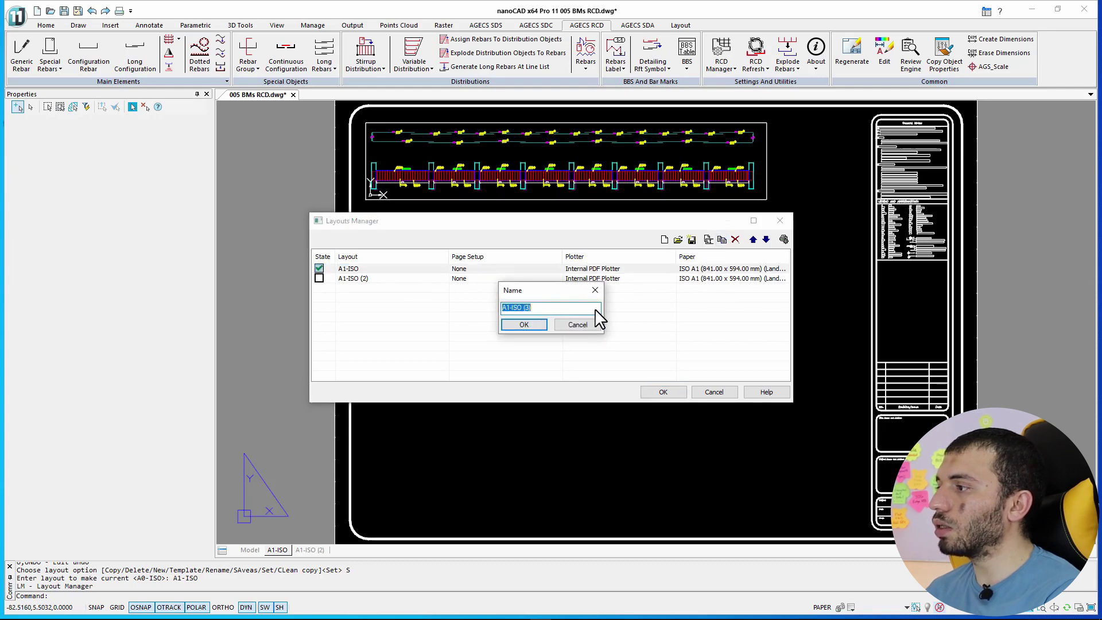
left_click(531, 323)
left_click(722, 240)
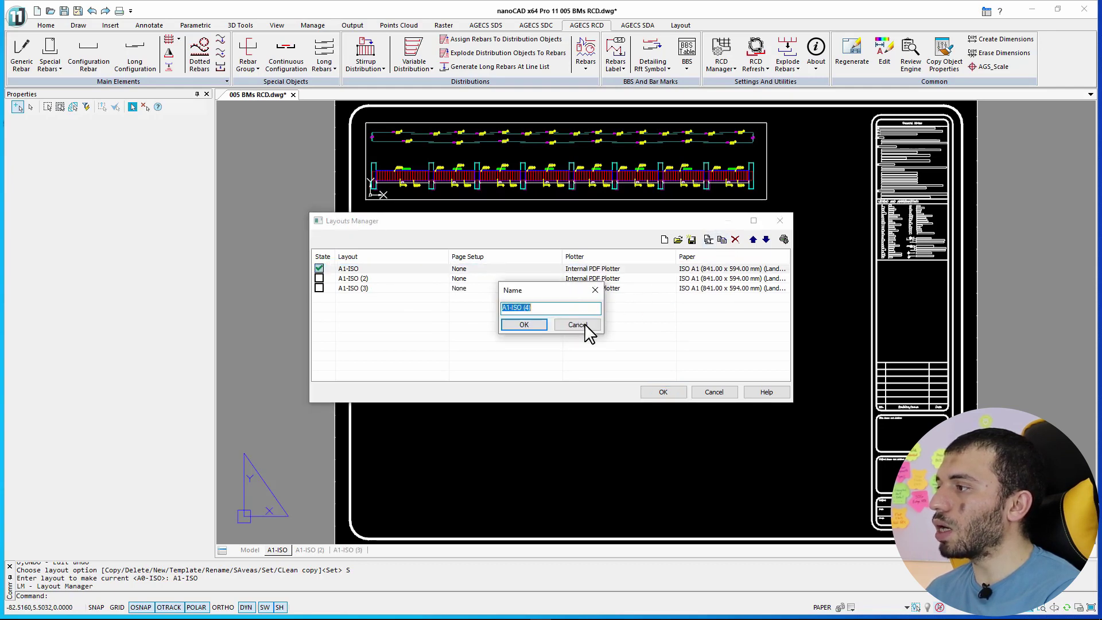
left_click(534, 327)
left_click(722, 240)
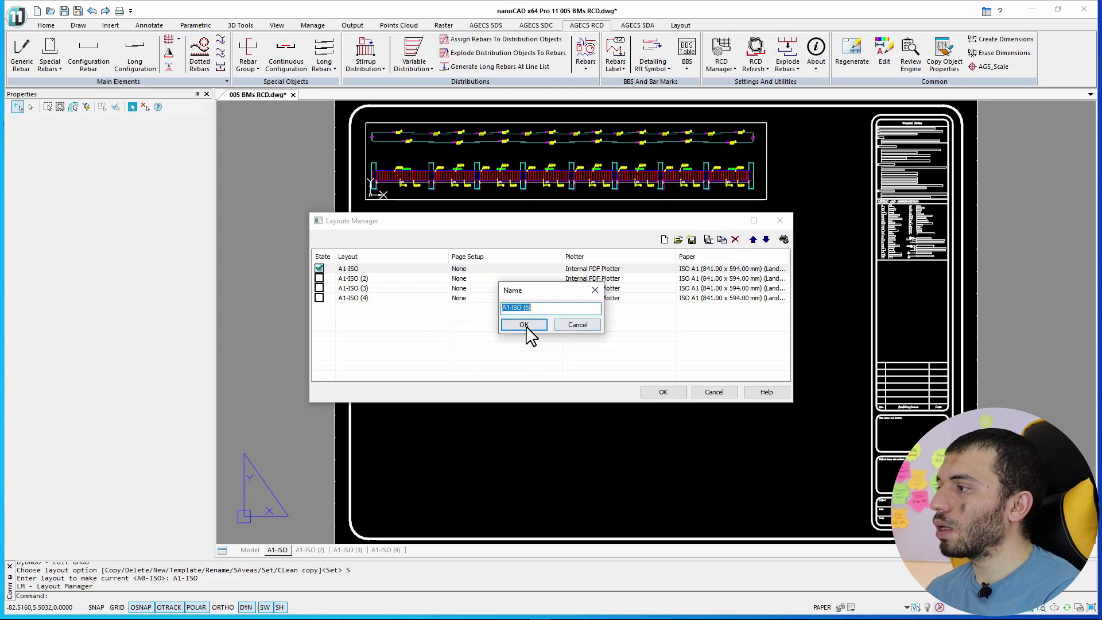
left_click(525, 325)
Step: Erase the lower viewport from A1-ISO, keeping only the top rebar strip
left_click(664, 392)
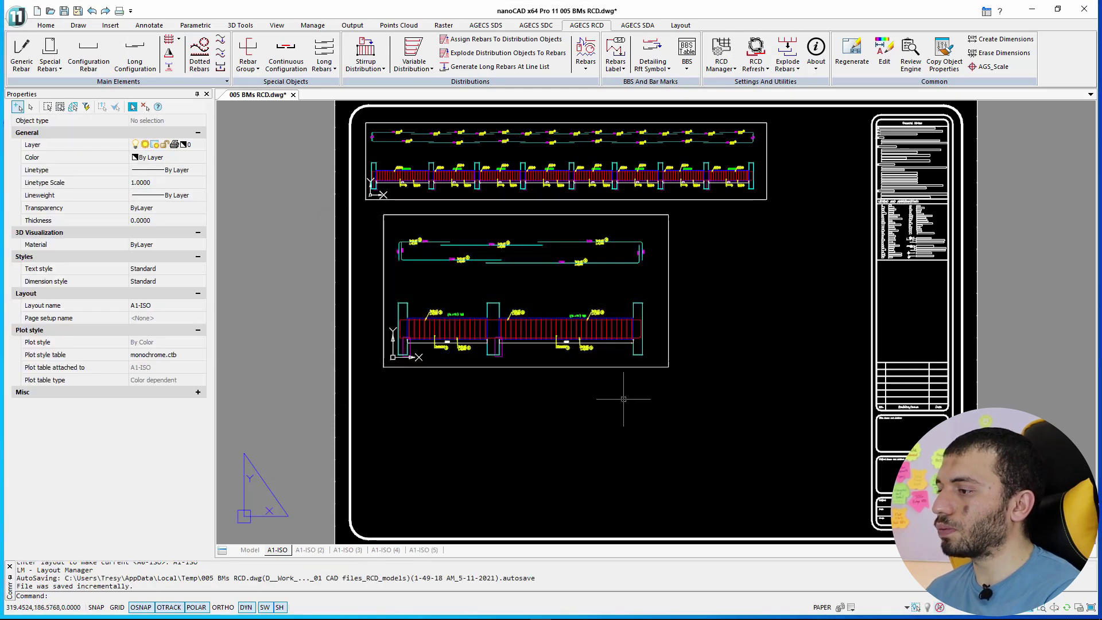
left_click(615, 376)
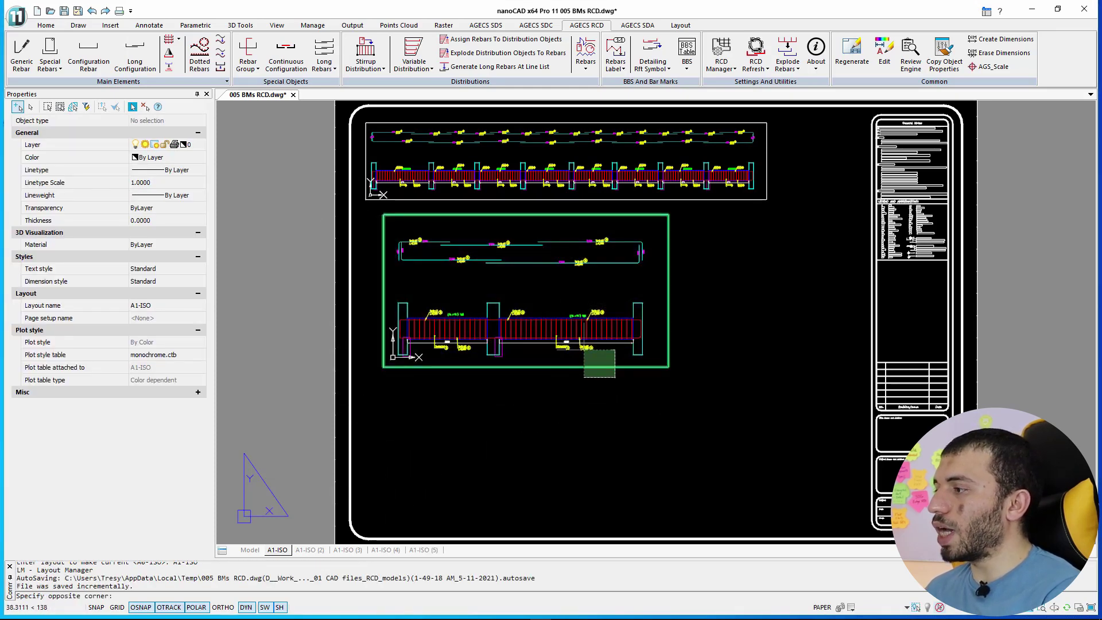
left_click(577, 347)
key("Delete")
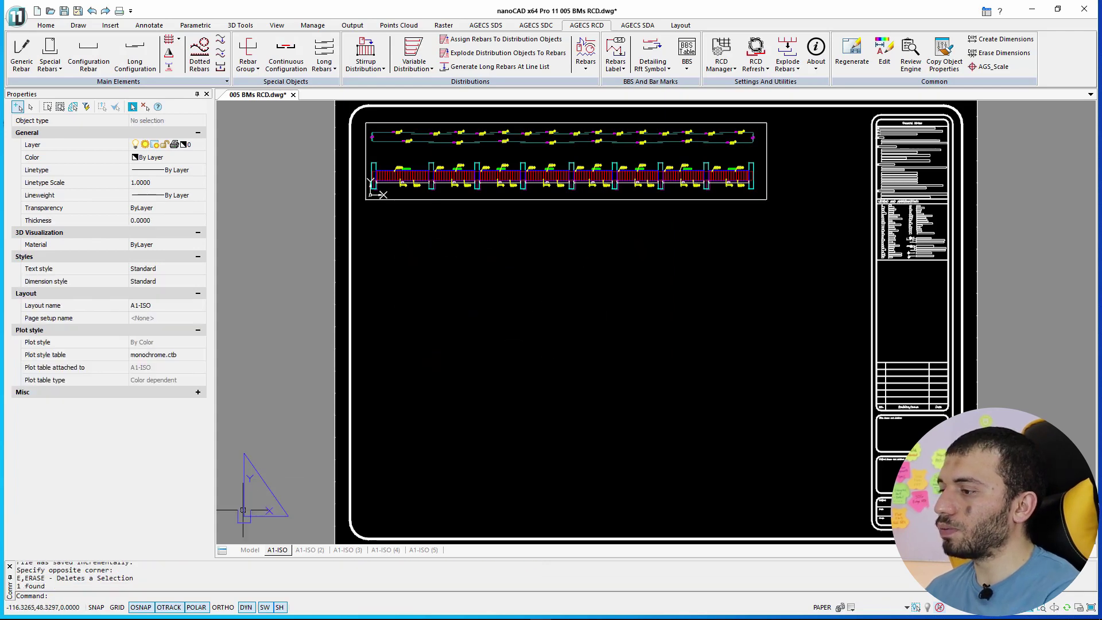
Step: On A1-ISO (2), erase the top viewport, leaving only the lower 1:25 one
left_click(309, 549)
left_click(718, 297)
left_click(715, 192)
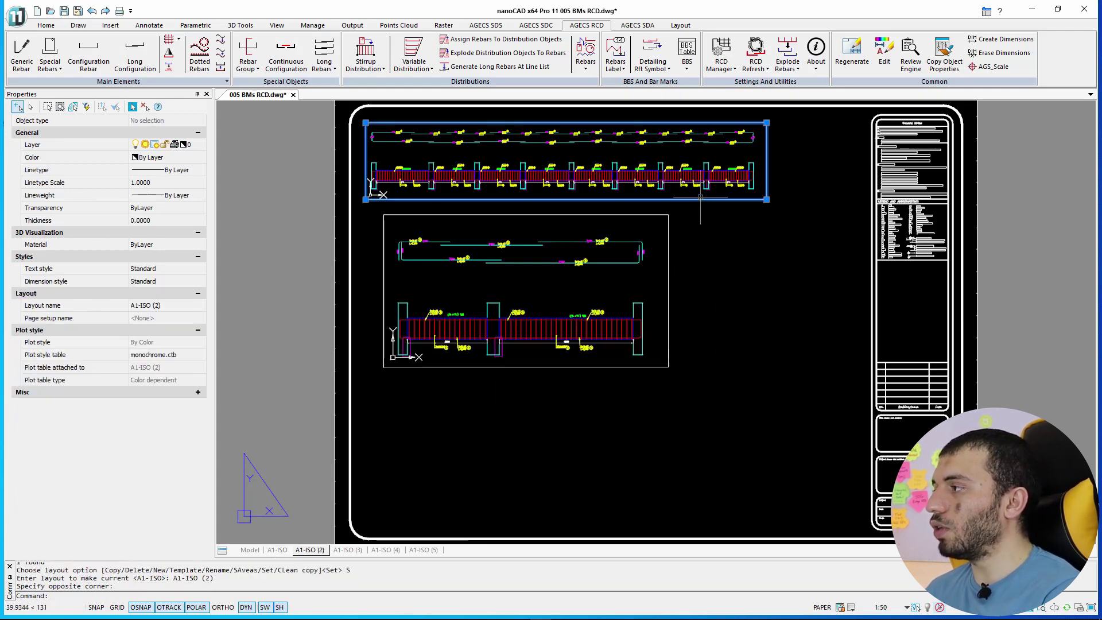
key("Delete")
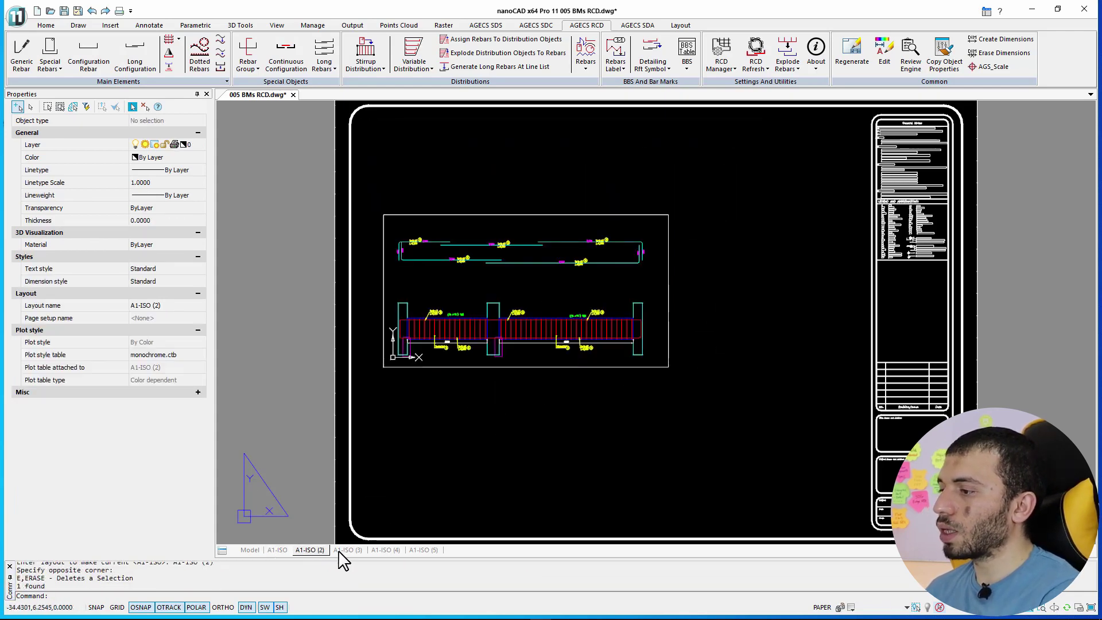
left_click(347, 550)
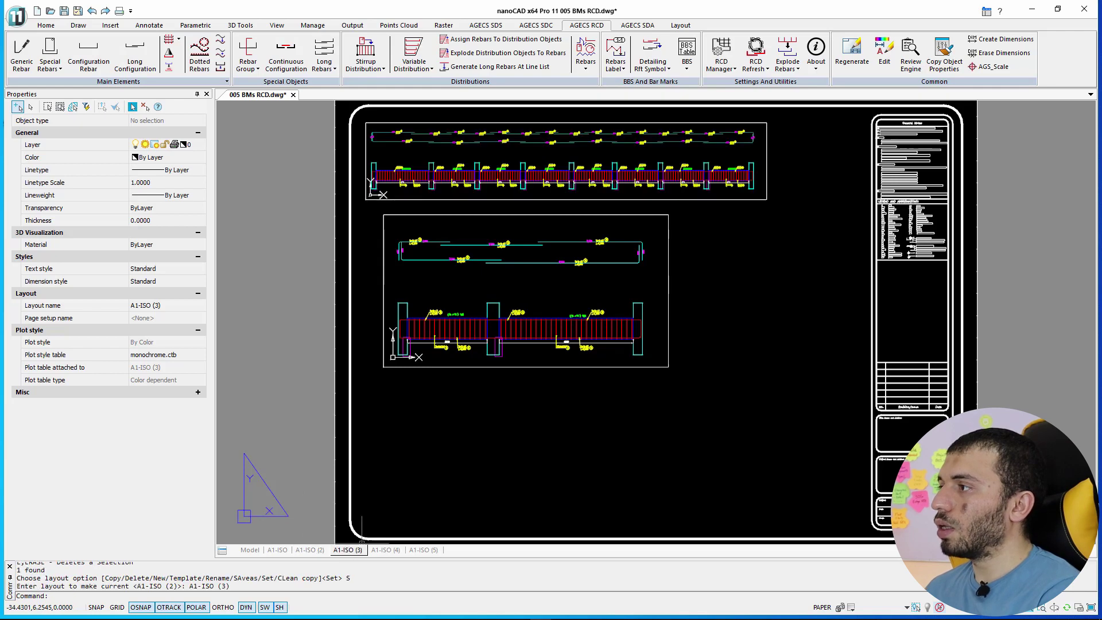
Step: Grip-stretch the section viewport on A1-ISO (3) to make it shorter
scroll(672, 288, "down", 2)
left_click(677, 282)
left_click(656, 263)
middle_click_drag(657, 263, 648, 425)
left_click(648, 352)
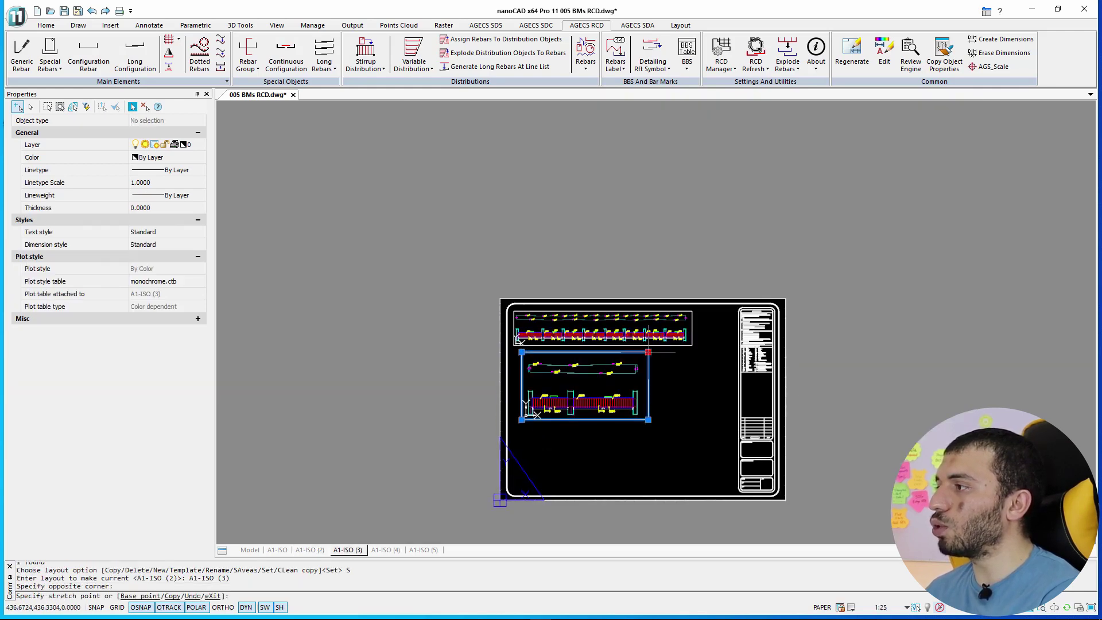
left_click(649, 119)
scroll(637, 241, "down", 2)
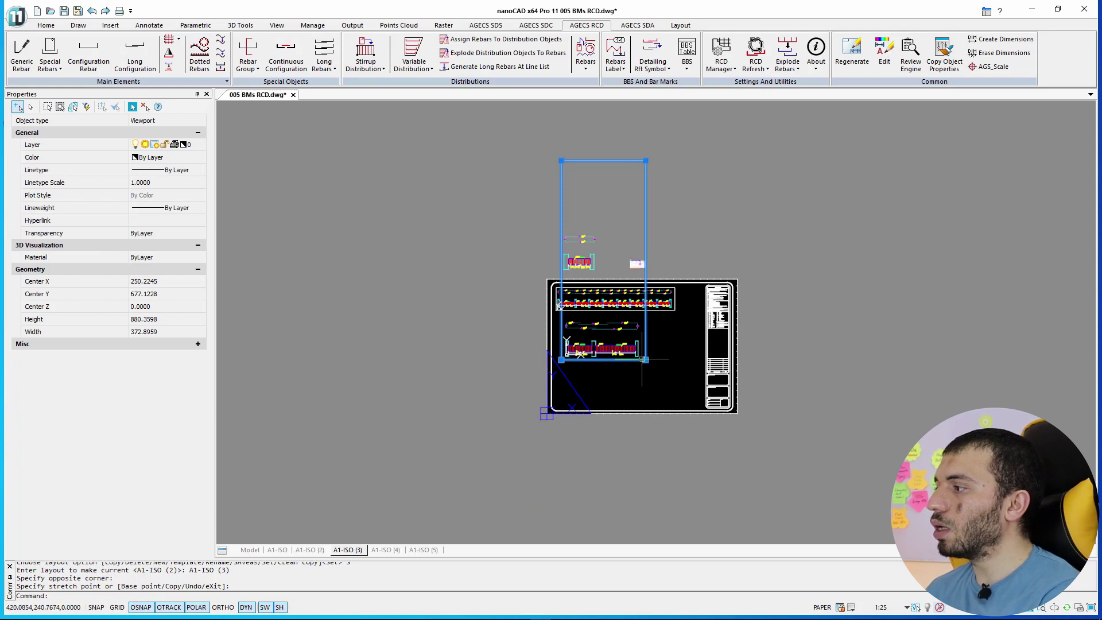
scroll(600, 249, "up", 5)
left_click(608, 336)
scroll(604, 295, "down", 3)
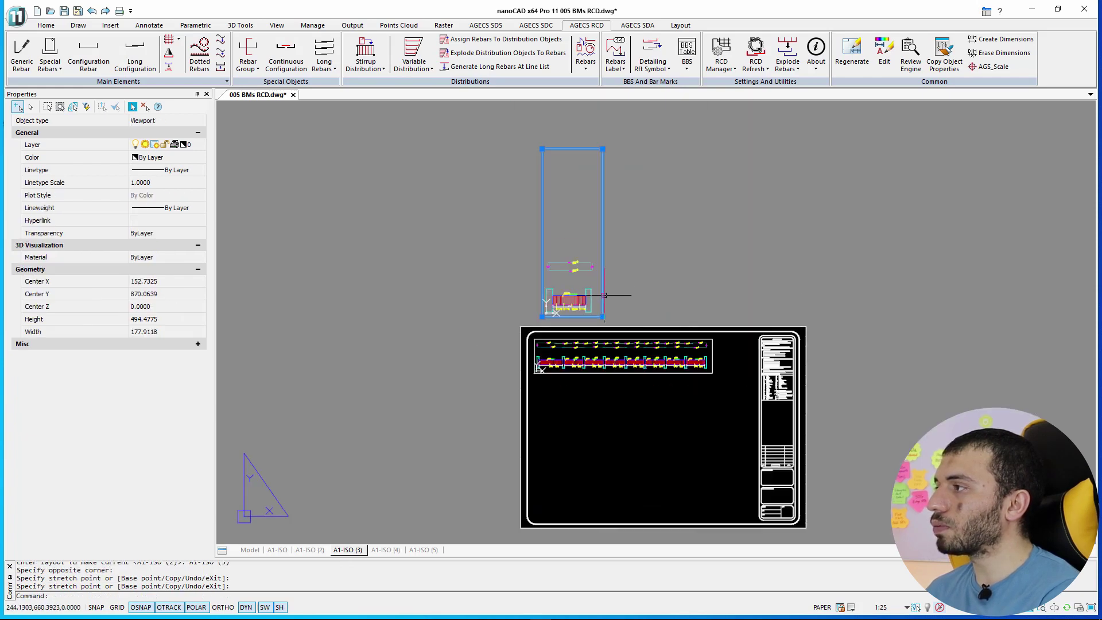
left_click(602, 149)
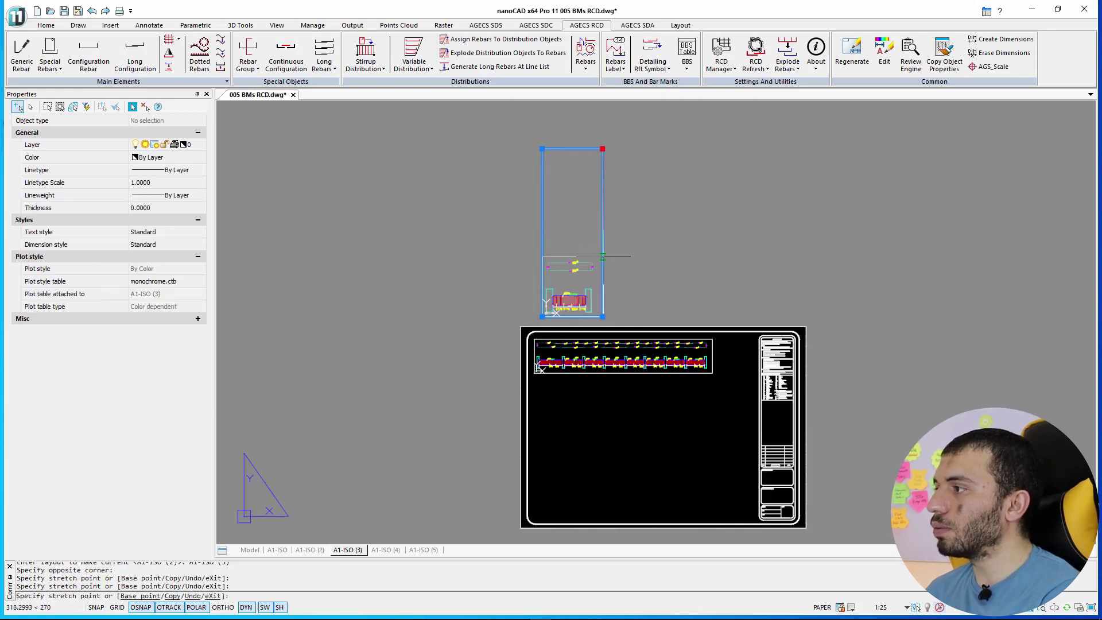
left_click(602, 256)
Step: Move the section viewport inside the sheet below the beam elevation
middle_click_drag(625, 278, 556, 177)
left_click(556, 175)
type("m")
key("Return")
left_click(551, 177)
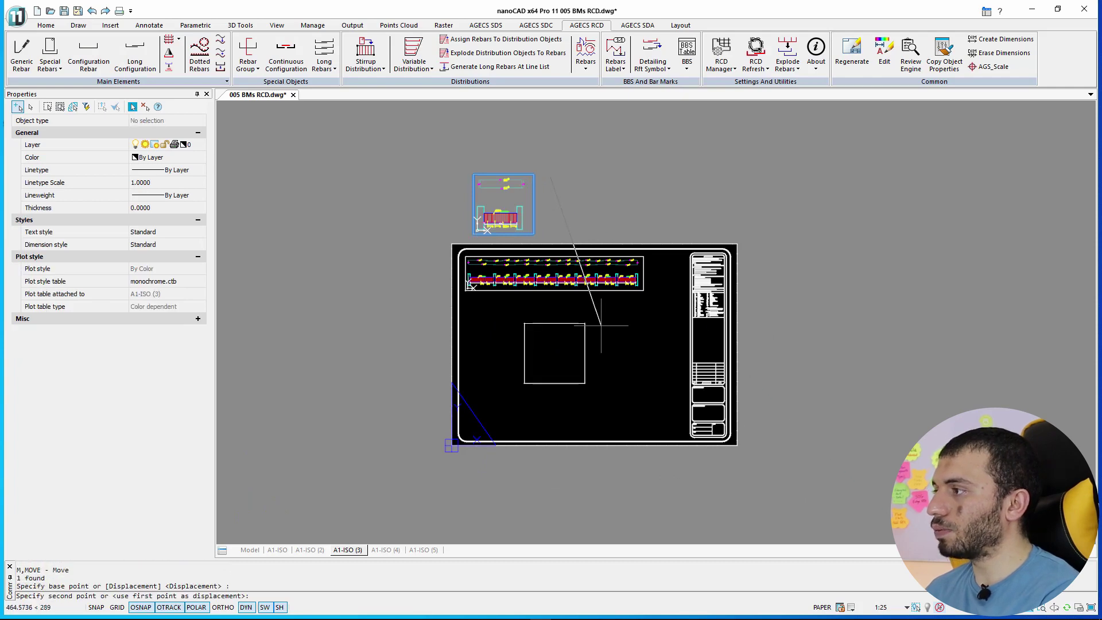
left_click(600, 324)
scroll(602, 287, "up", 3)
key("Escape")
type("M")
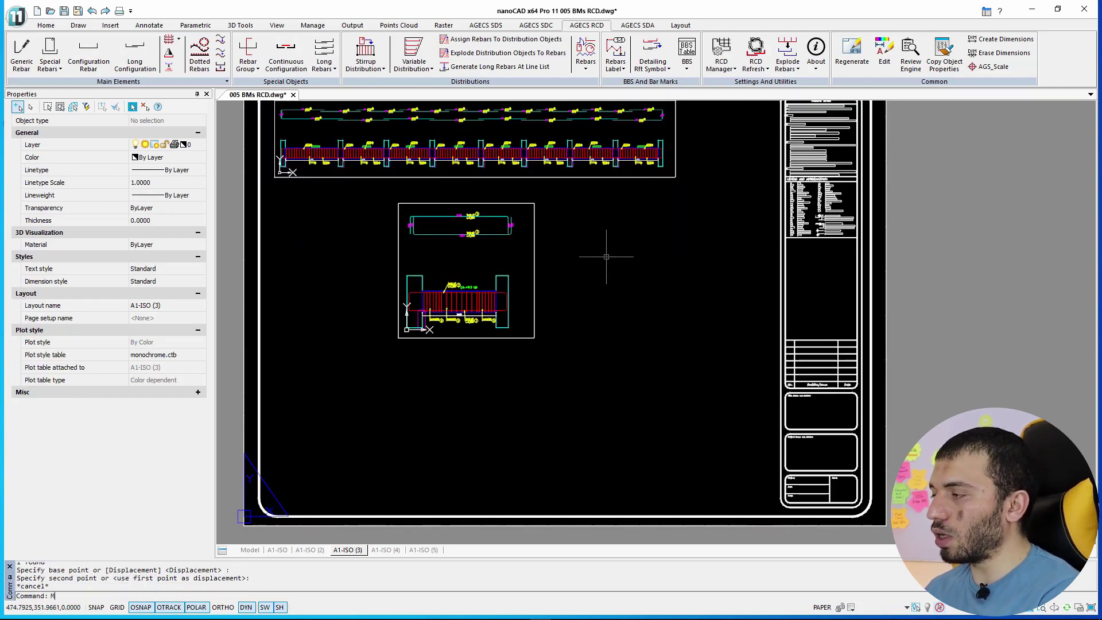
Step: Start a new rectangular viewport and pick its corners
type("v")
key("Return")
type("re")
key("Return")
left_click(608, 253)
left_click(679, 359)
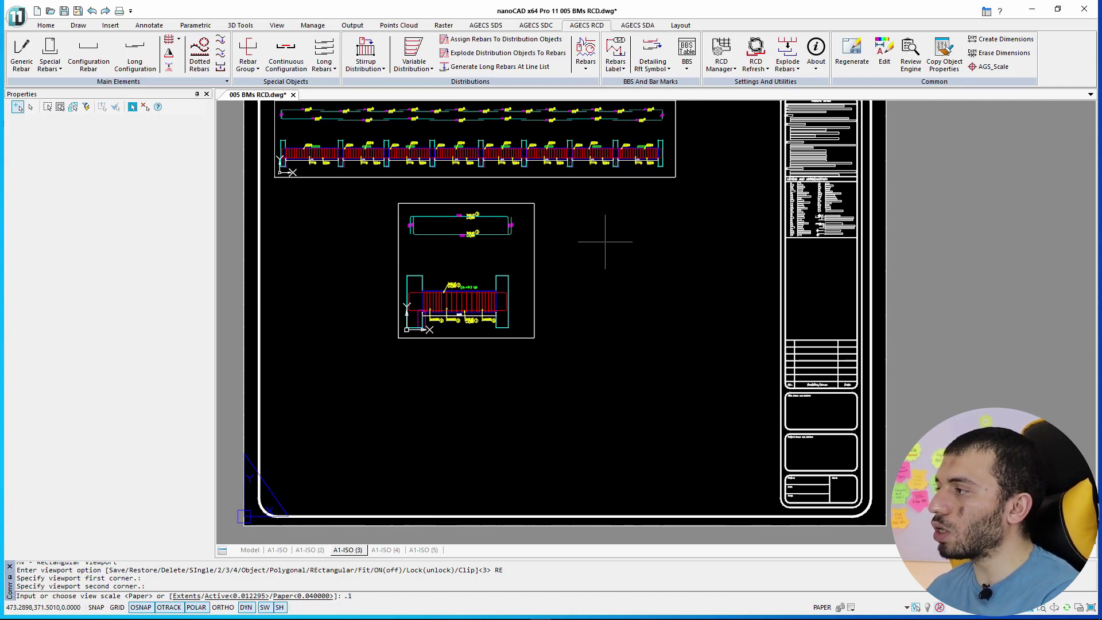
Step: Apply the 0.1 scale to the new viewport, then enter it and zoom to extents
key("Return")
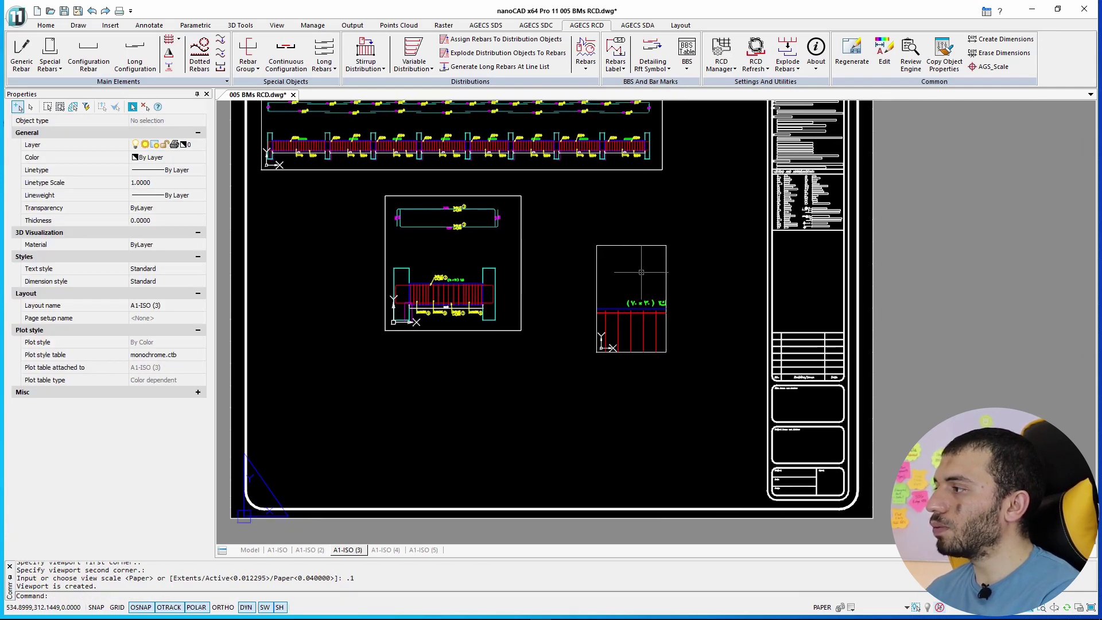
double_click(635, 292)
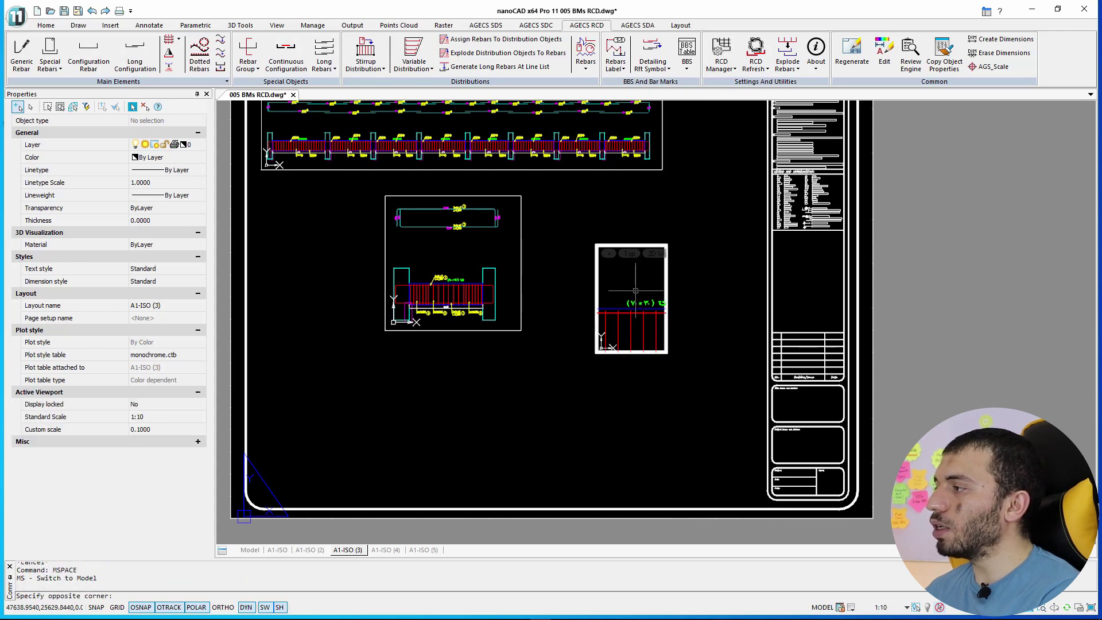
type("z")
key("Return")
type("e")
key("Return")
Step: Set the viewport's custom scale to 1:10 and centre the column section within it
scroll(617, 281, "up", 3)
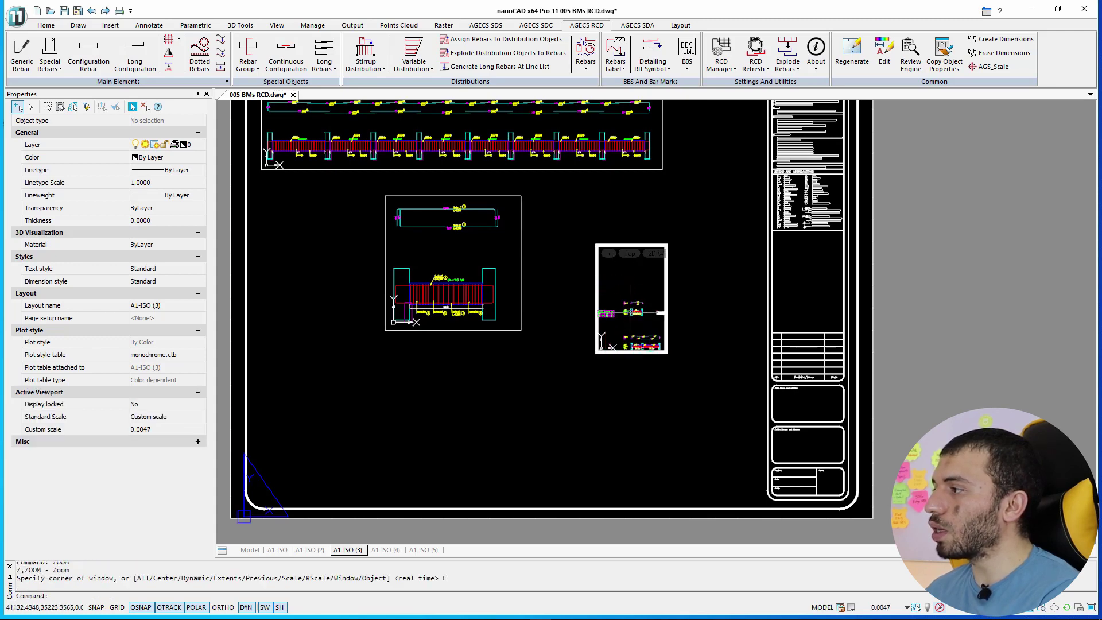
scroll(626, 281, "up", 3)
scroll(638, 283, "up", 3)
scroll(645, 283, "up", 2)
middle_click_drag(646, 283, 641, 300)
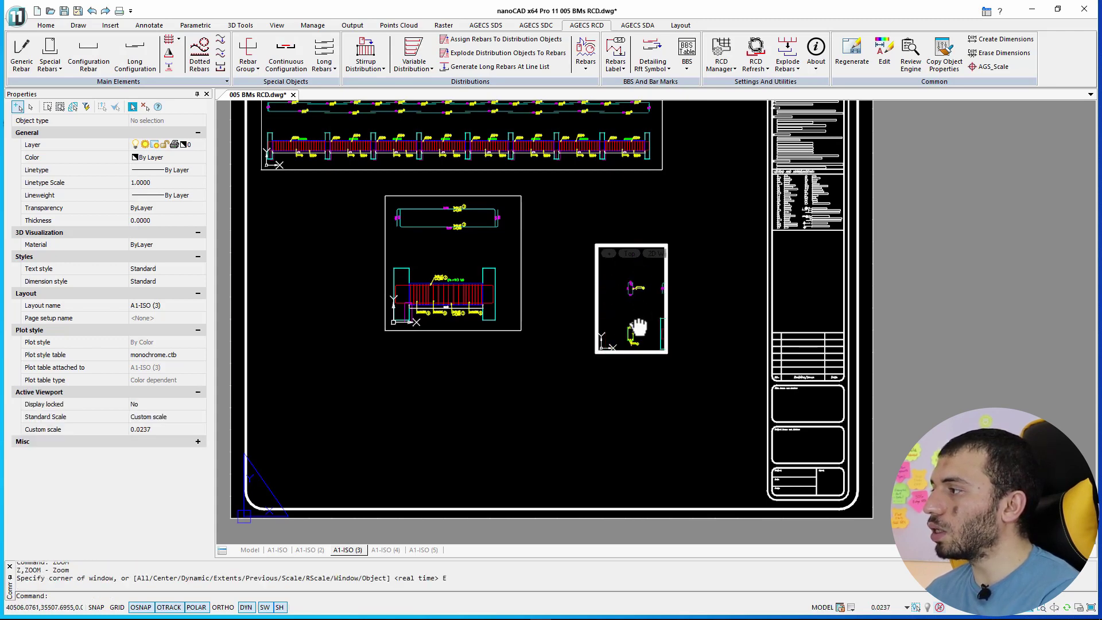
left_click(641, 301)
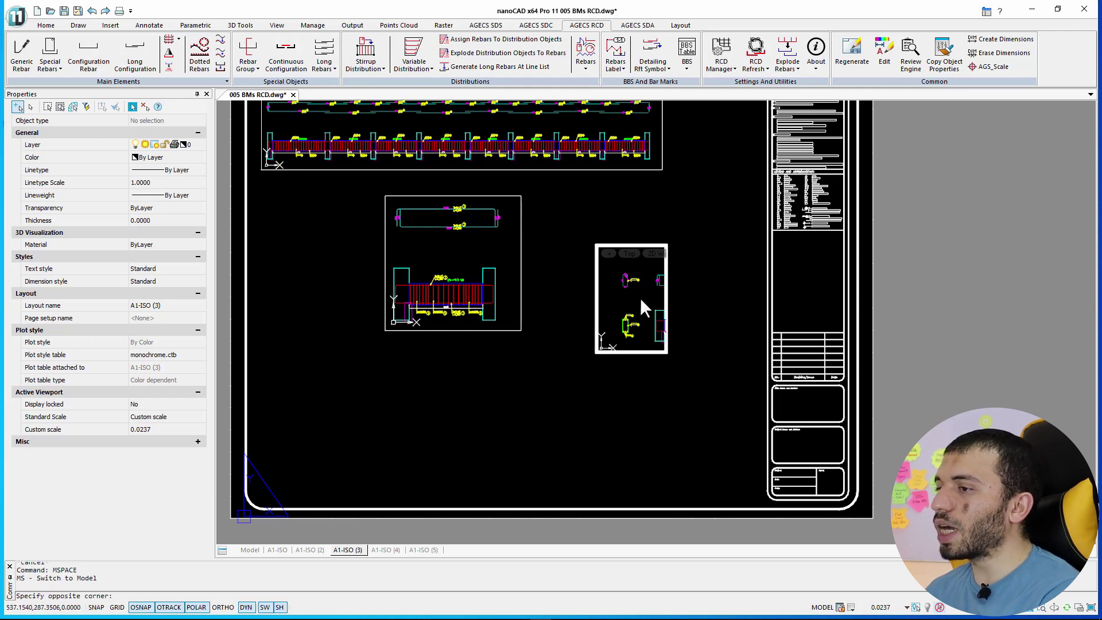
left_click(164, 429)
type("0.1000")
key("Return")
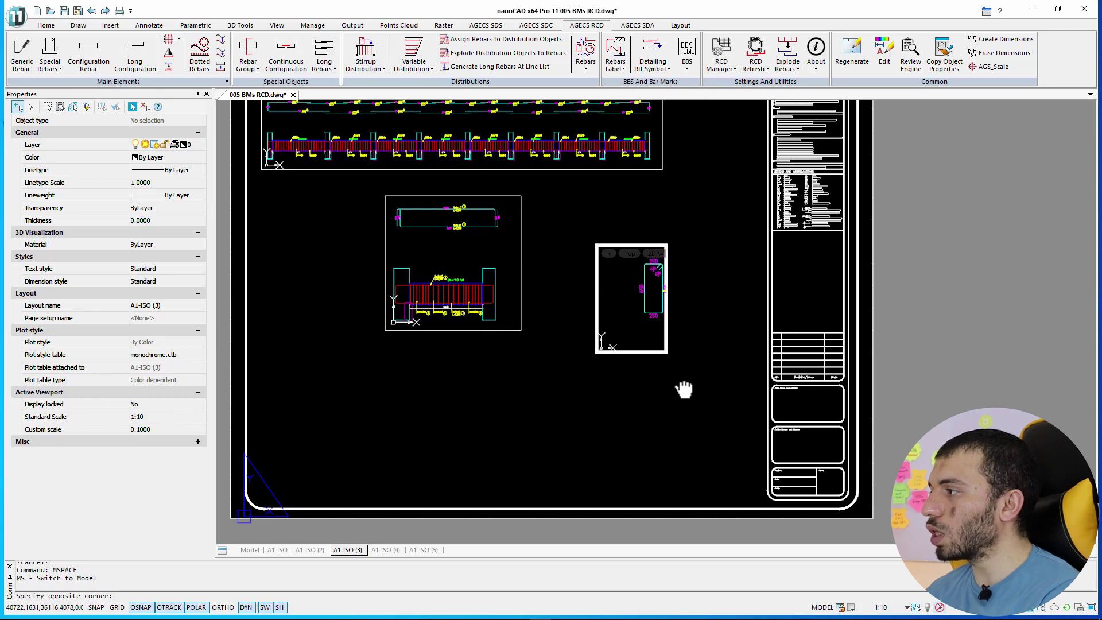
middle_click_drag(666, 320, 684, 394)
double_click(698, 349)
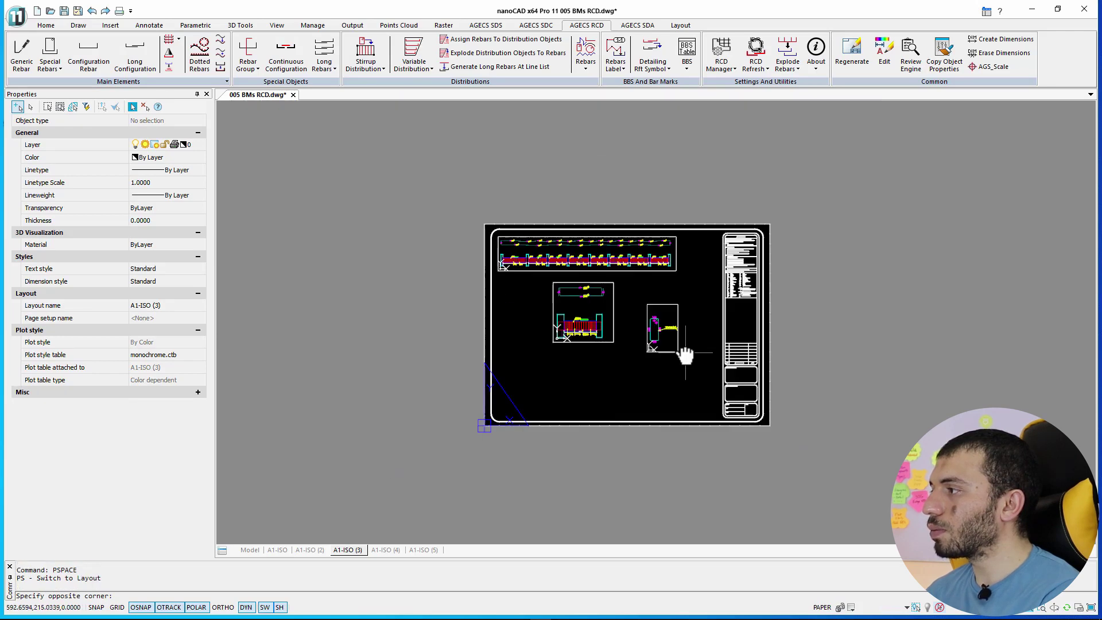
Step: Stretch the column viewport taller and move it up and to the right
scroll(683, 350, "up", 3)
left_click(639, 241)
left_click(593, 257)
left_click(591, 348)
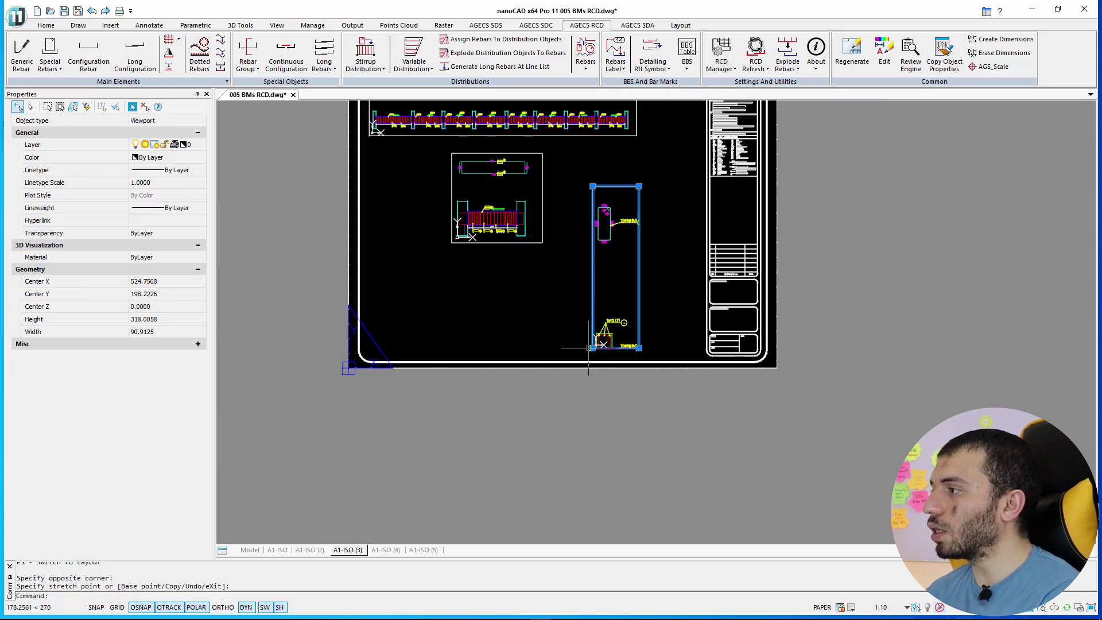
type("m")
key("Return")
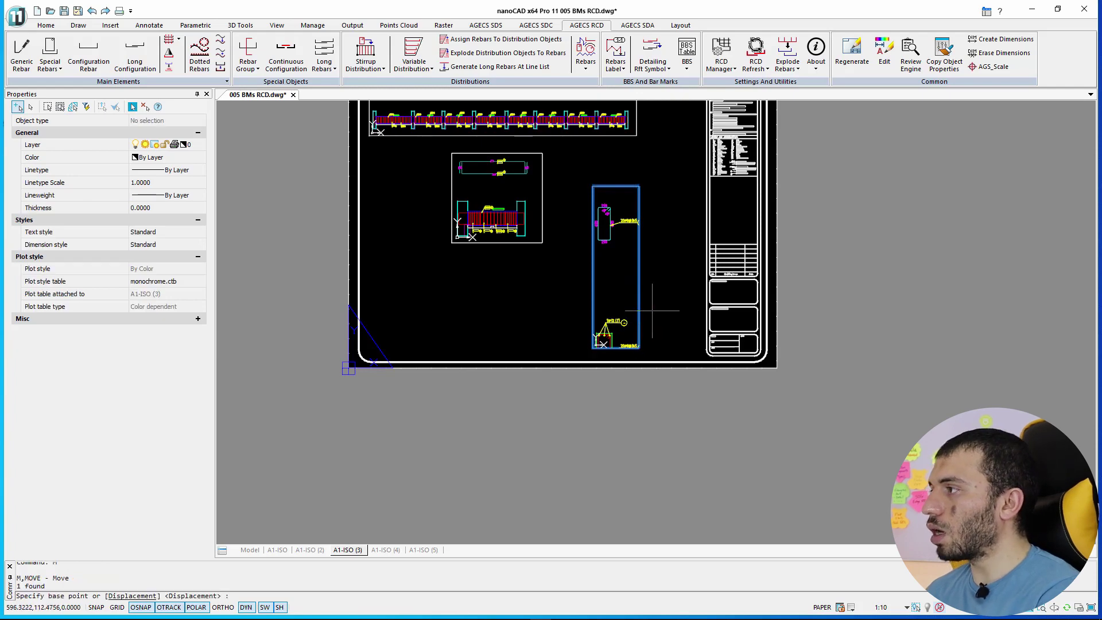
left_click(635, 336)
left_click(666, 266)
Step: Stretch the column viewport further down to reveal the lower section
scroll(683, 238, "up", 3)
left_click(618, 344)
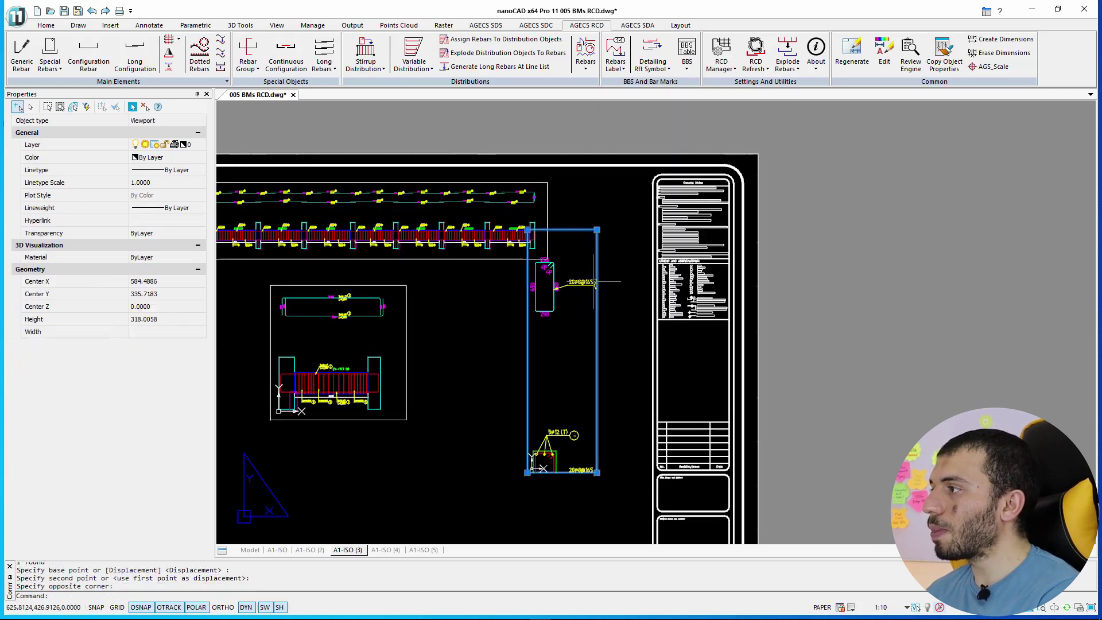
left_click(618, 229)
scroll(618, 229, "down", 3)
scroll(637, 350, "up", 3)
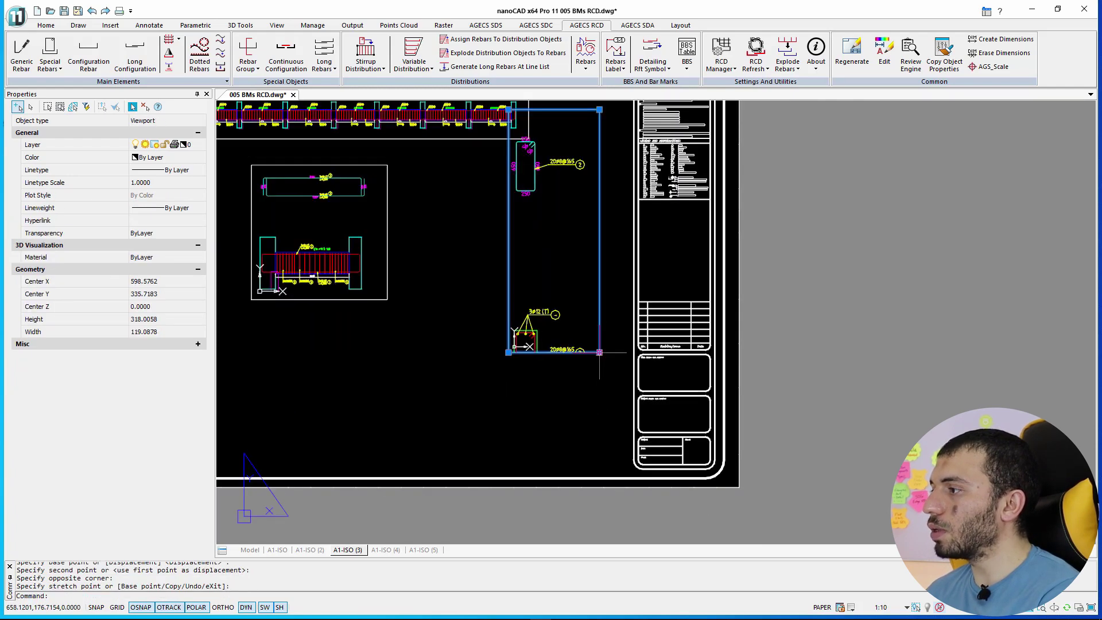
left_click(600, 351)
left_click(599, 435)
scroll(599, 435, "down", 3)
scroll(564, 244, "up", 3)
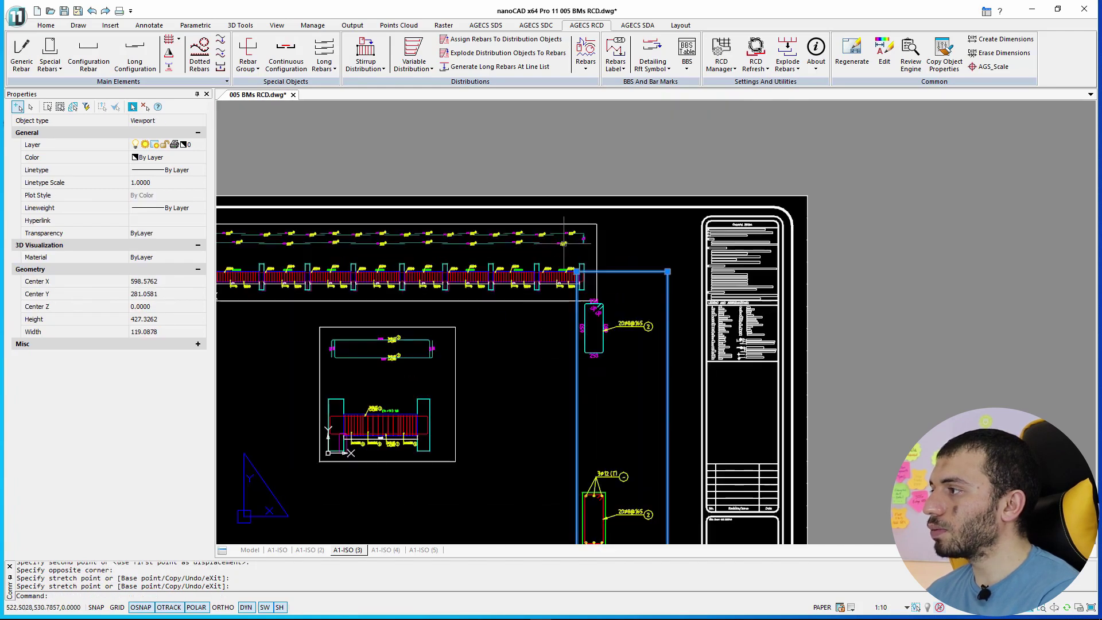
Step: Move the column viewport beside the title block, clear of the beam viewport
key("Return")
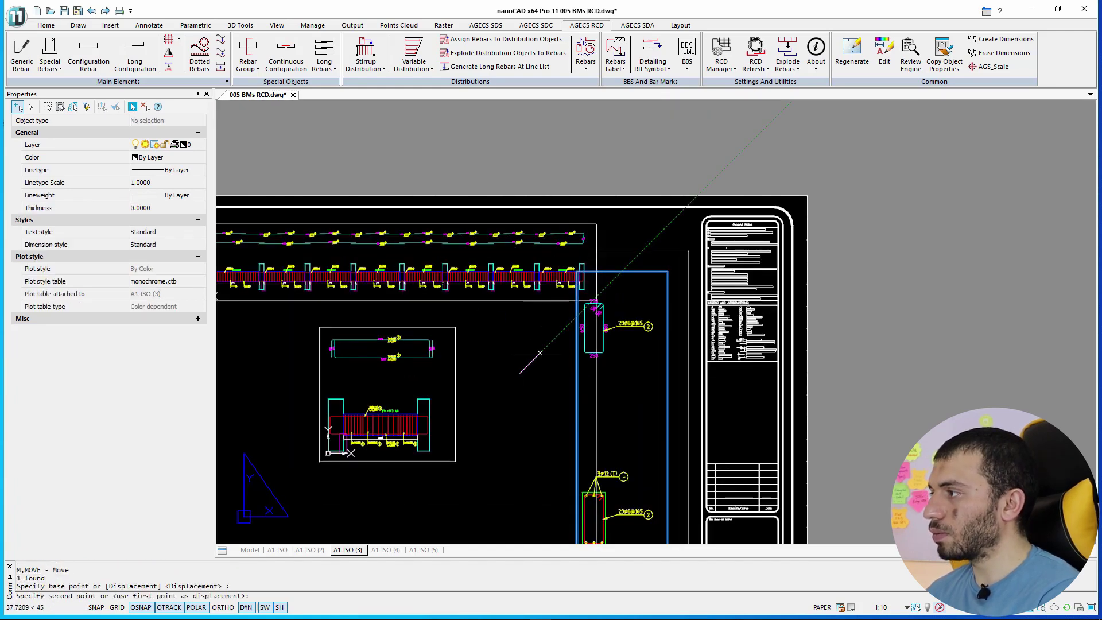
left_click(531, 362)
scroll(537, 327, "down", 3)
left_click(540, 301)
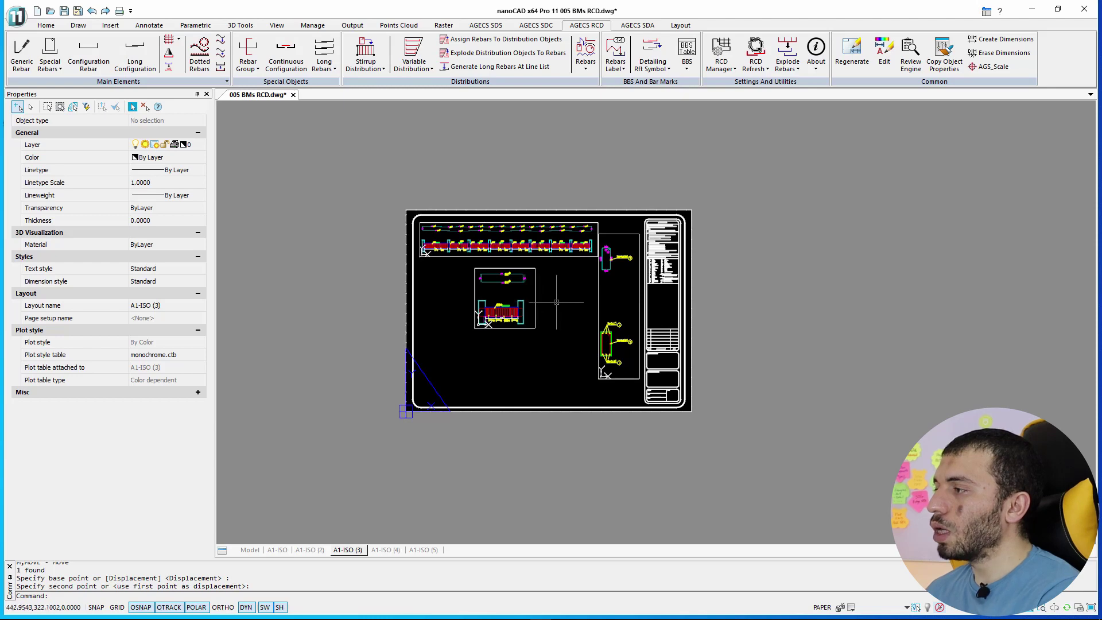
scroll(556, 302, "up", 2)
Step: Select and copy both new viewports for the other sheets, then zoom to the whole sheet
left_click_drag(620, 298, 494, 304)
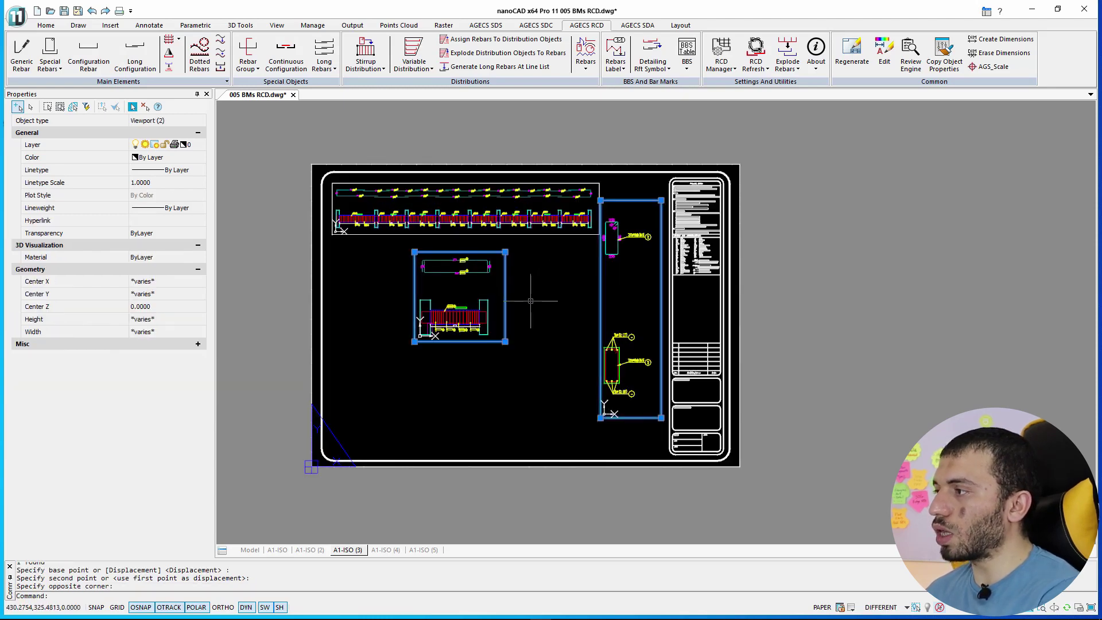
key("Escape")
type("z")
key("Return")
Step: Paste the copied viewports onto the A1-ISO (4) sheet and move the beam viewport lower
type("e")
key("Return")
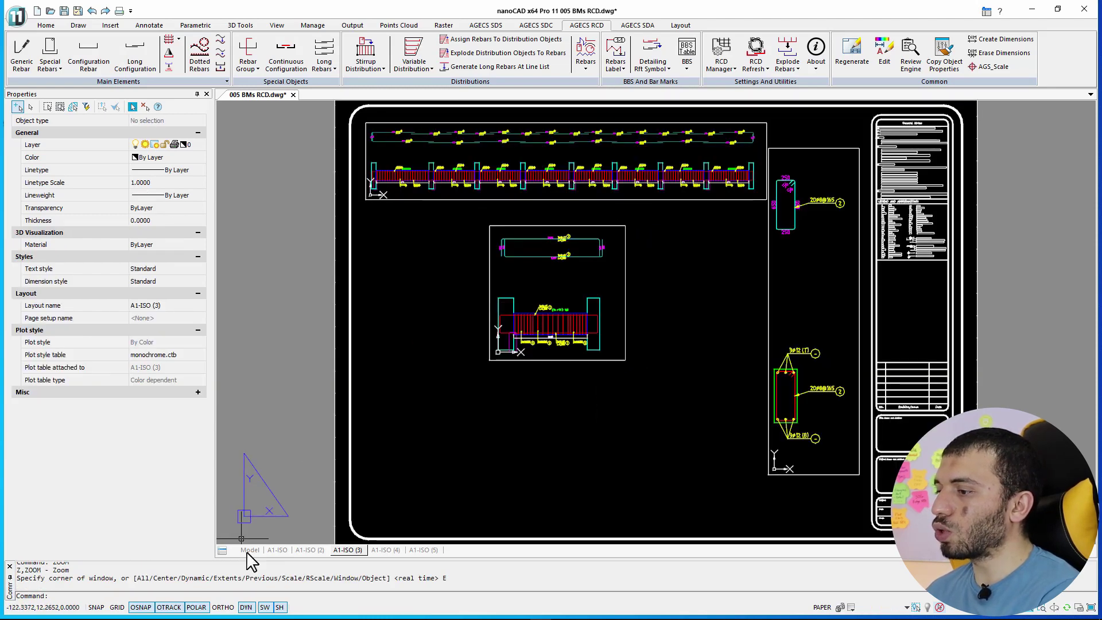
left_click(386, 549)
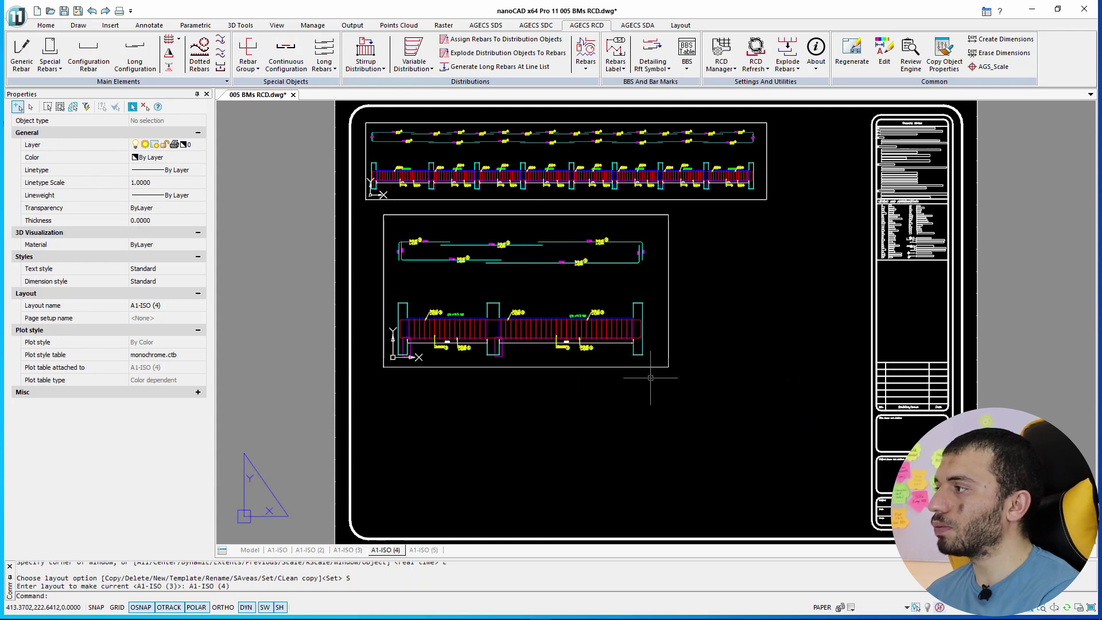
key("ctrl+v")
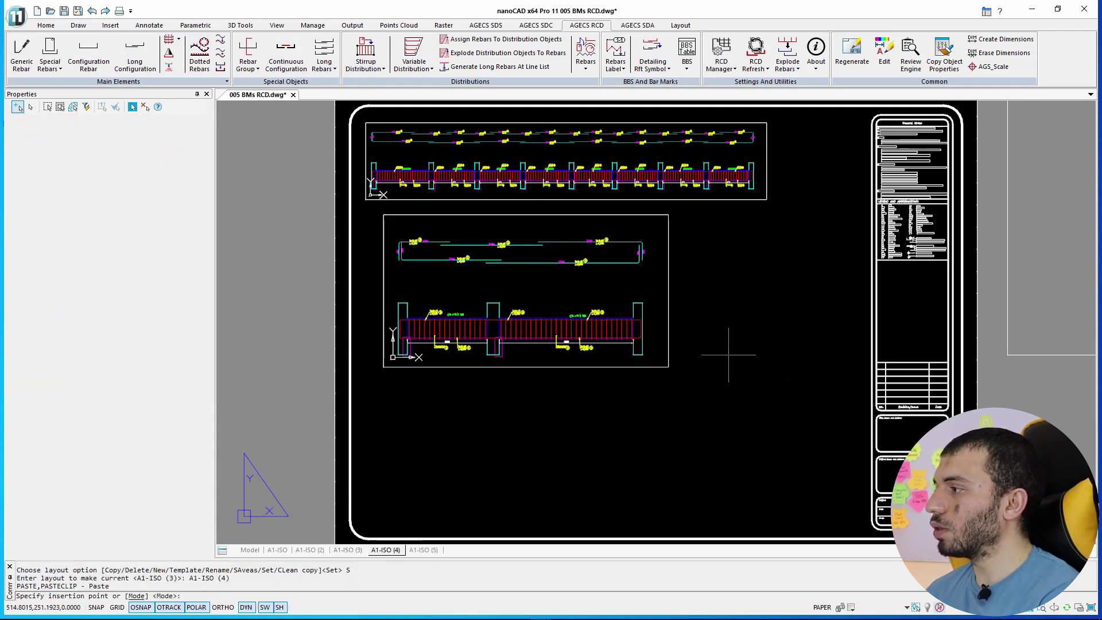
scroll(673, 406, "down", 5)
left_click(642, 379)
scroll(687, 365, "up", 2)
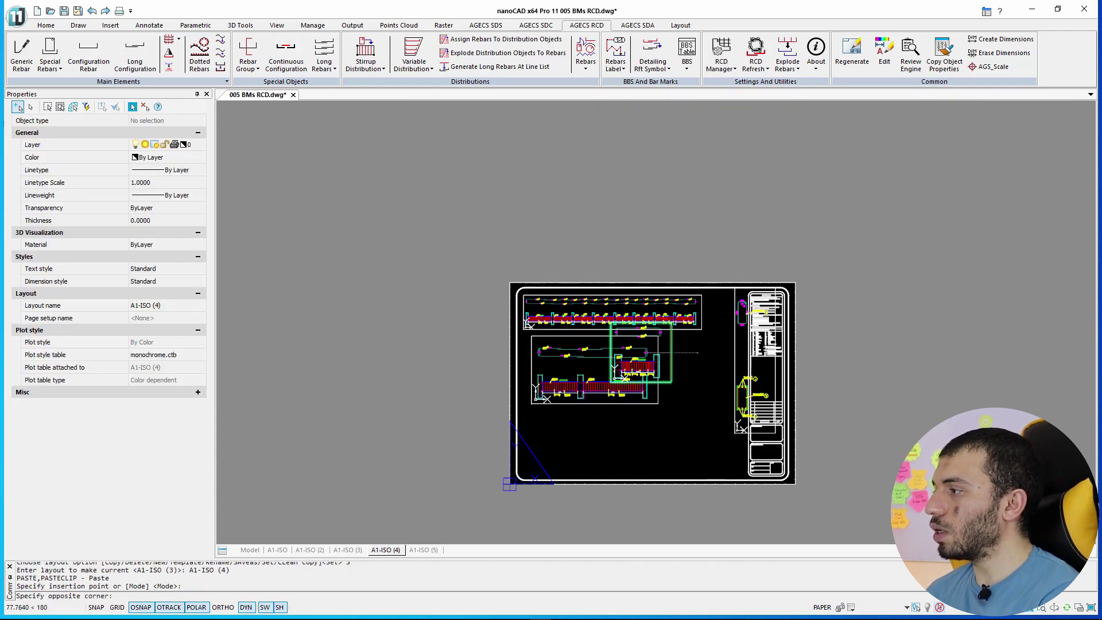
type("M")
key("Return")
left_click(678, 350)
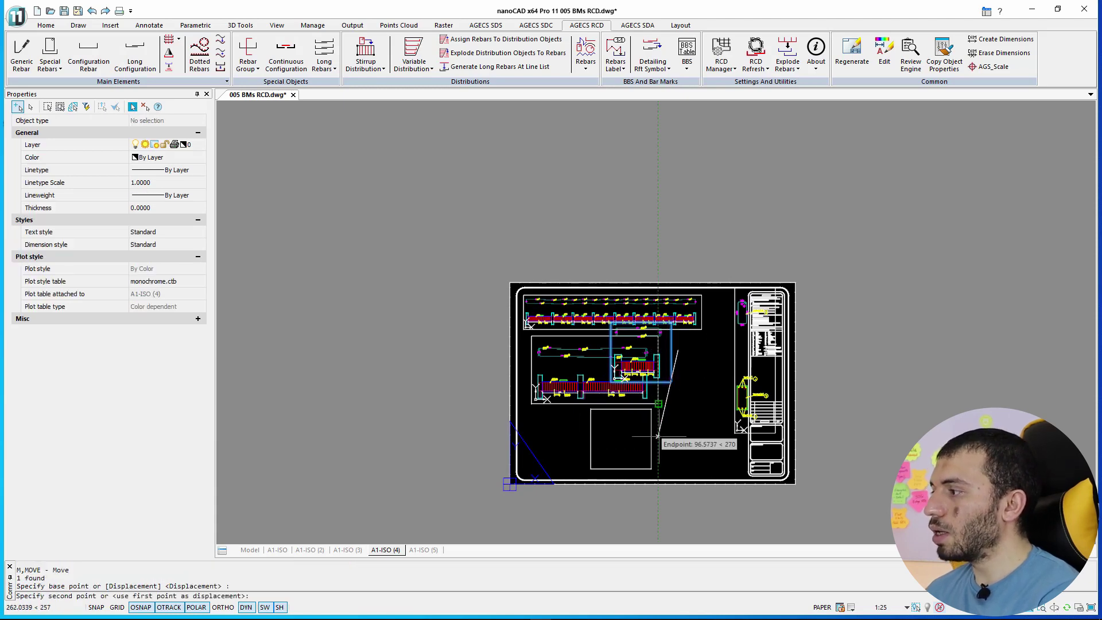
left_click(657, 439)
Step: Move the column viewport beside the title block and zoom to the sheet extents
scroll(747, 396, "up", 4)
left_click(693, 349)
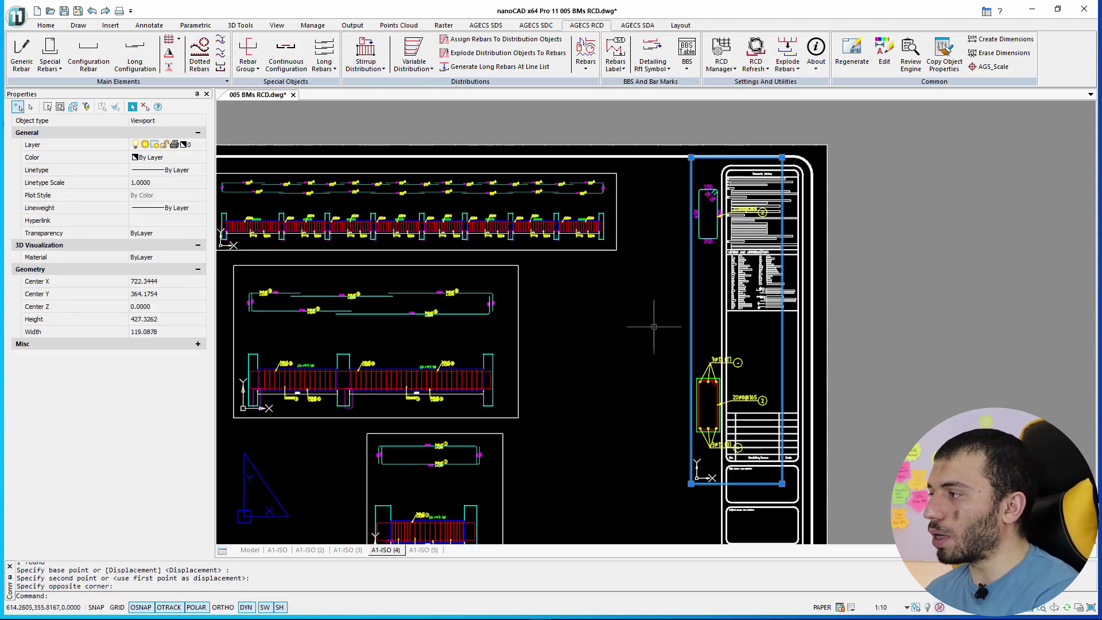
type("m")
key("Return")
left_click(603, 364)
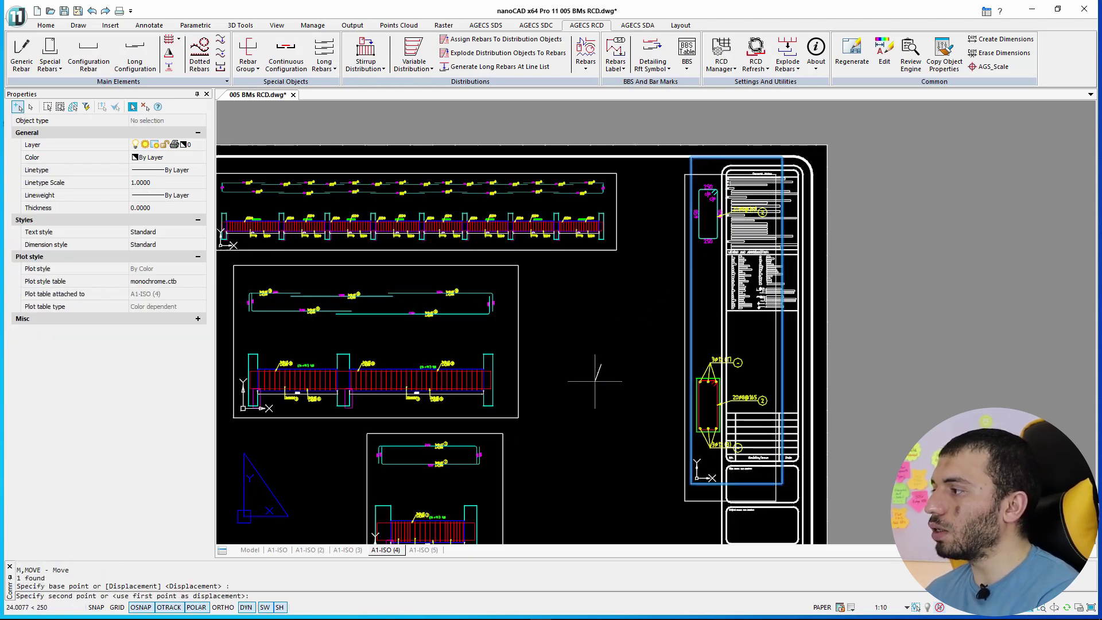
left_click(542, 411)
scroll(622, 247, "down", 4)
type("z")
key("Return")
type("e")
key("Return")
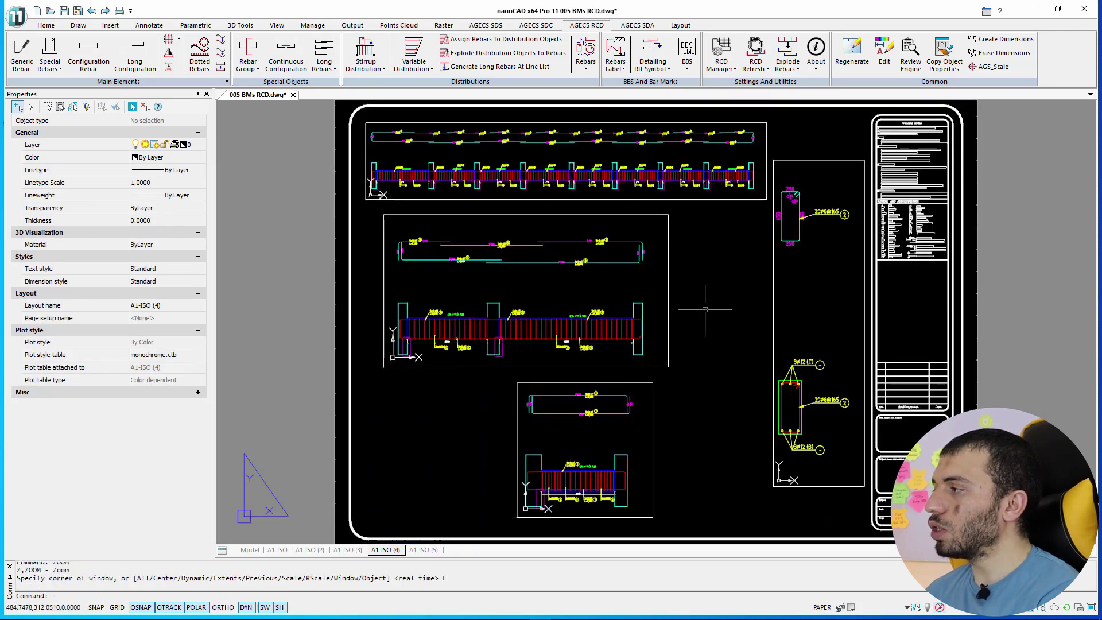
Step: Delete the two existing viewports on the A1-ISO (5) sheet
left_click(418, 551)
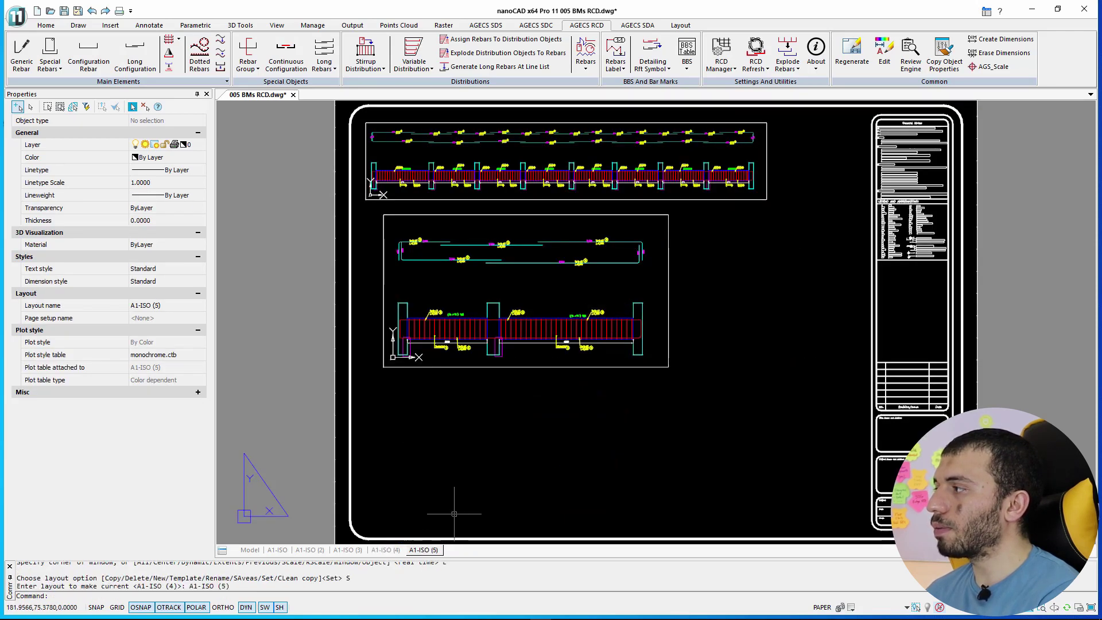
scroll(669, 327, "down", 2)
left_click(715, 299)
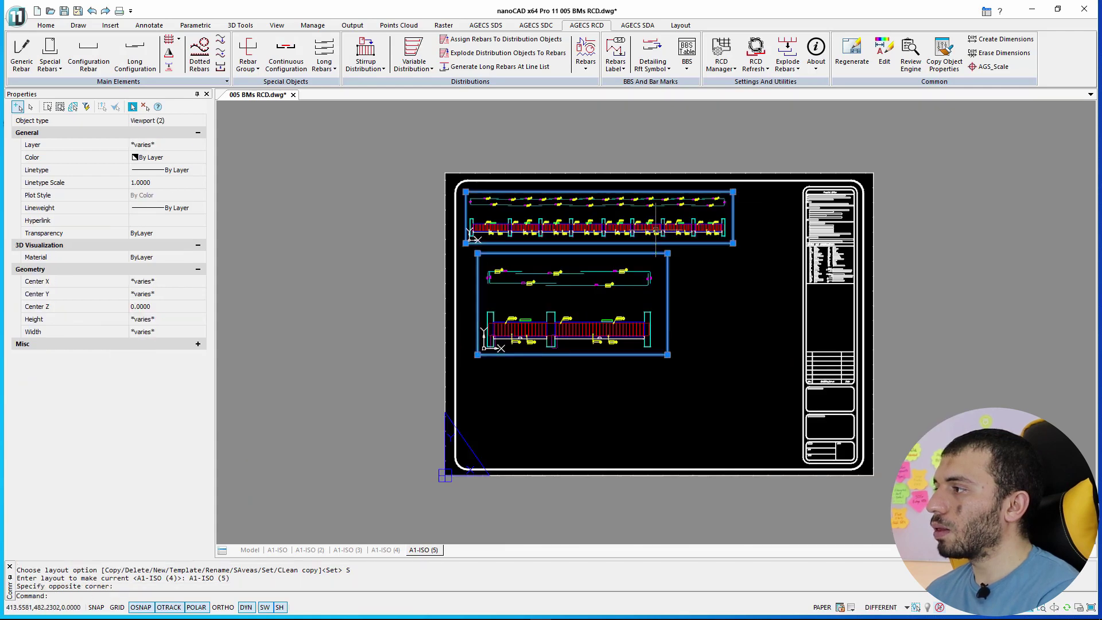
type("e")
key("Return")
Step: Paste the beam and section viewports, move them down-left, then zoom extents
key("ctrl+v")
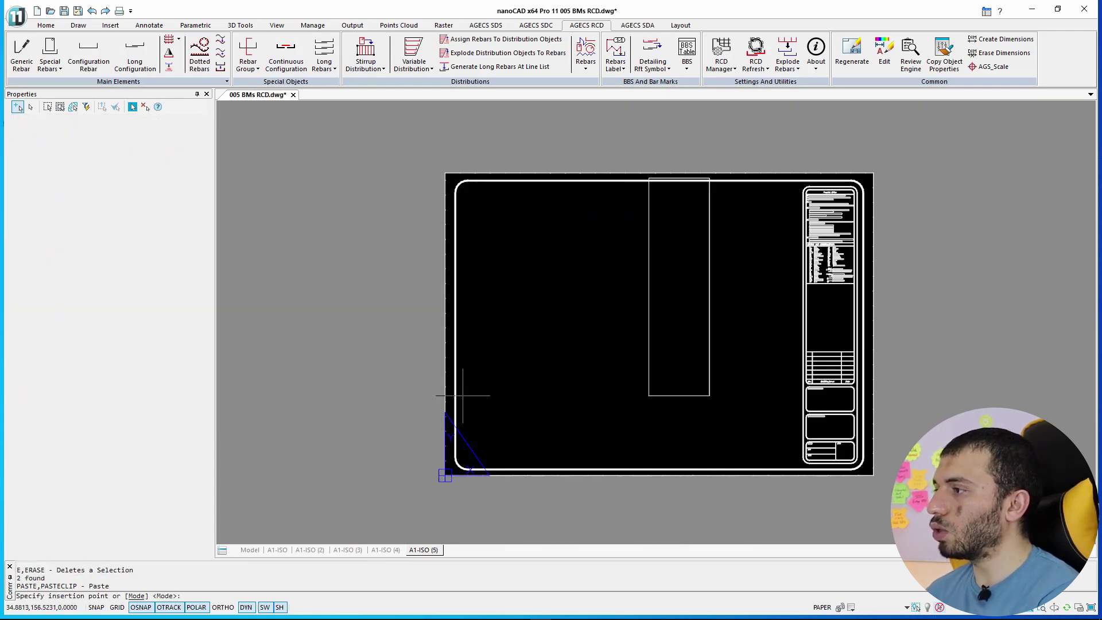
left_click(574, 379)
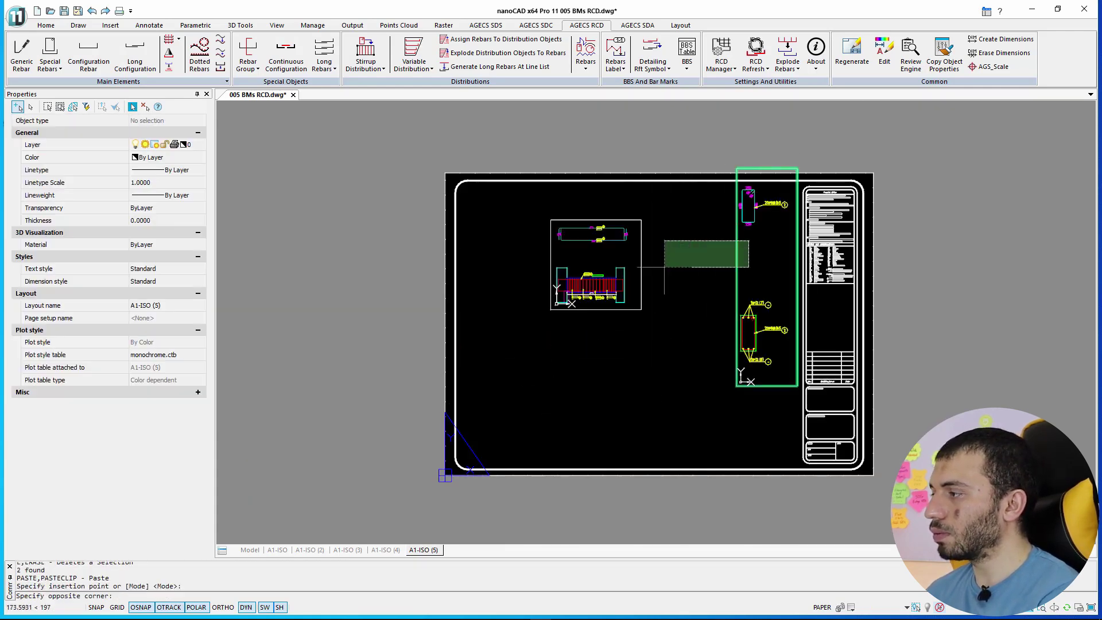
left_click_drag(738, 266, 660, 236)
type("m")
key("Return")
left_click(697, 253)
left_click(668, 291)
scroll(645, 266, "up", 2)
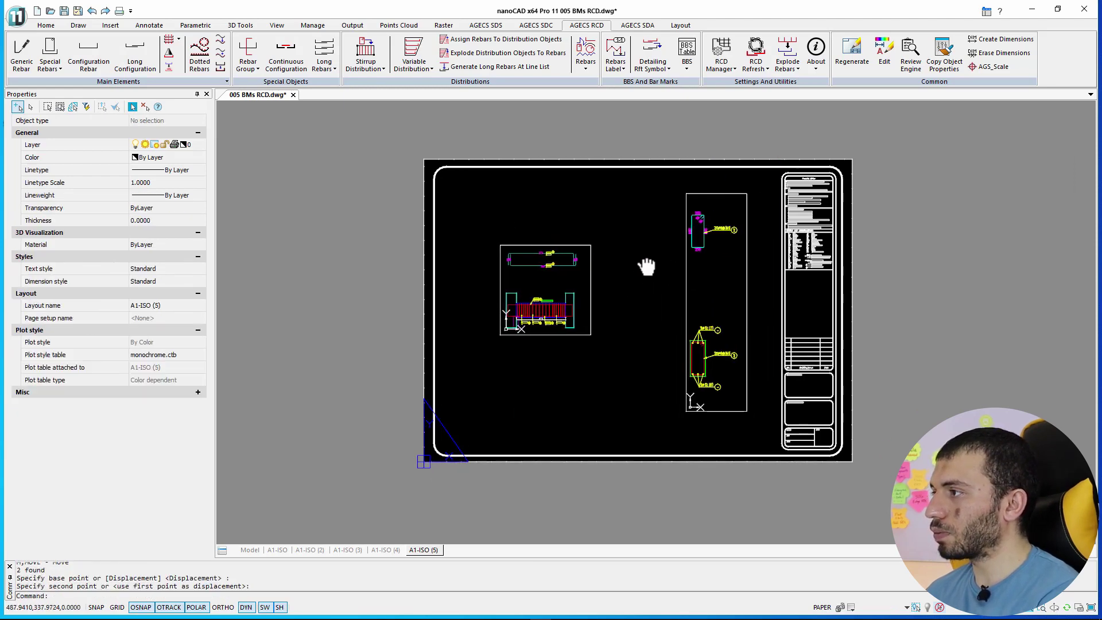
type("z")
key("Return")
type("e")
key("Return")
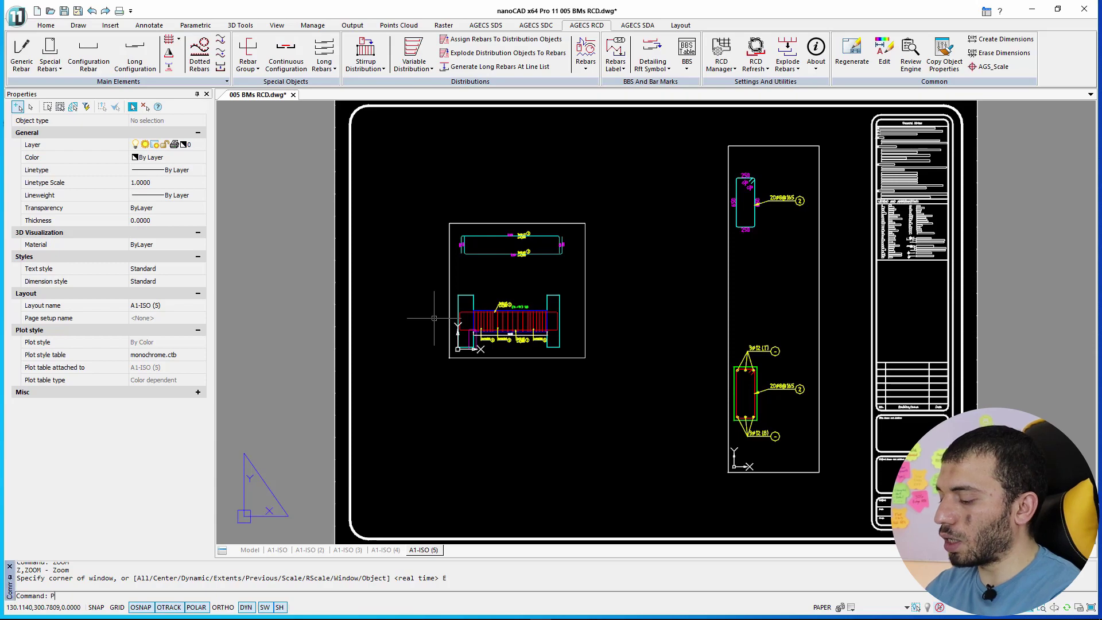
Step: Open the Publish dialog with PUB and remove the Model row from the sheet list
type("PUB")
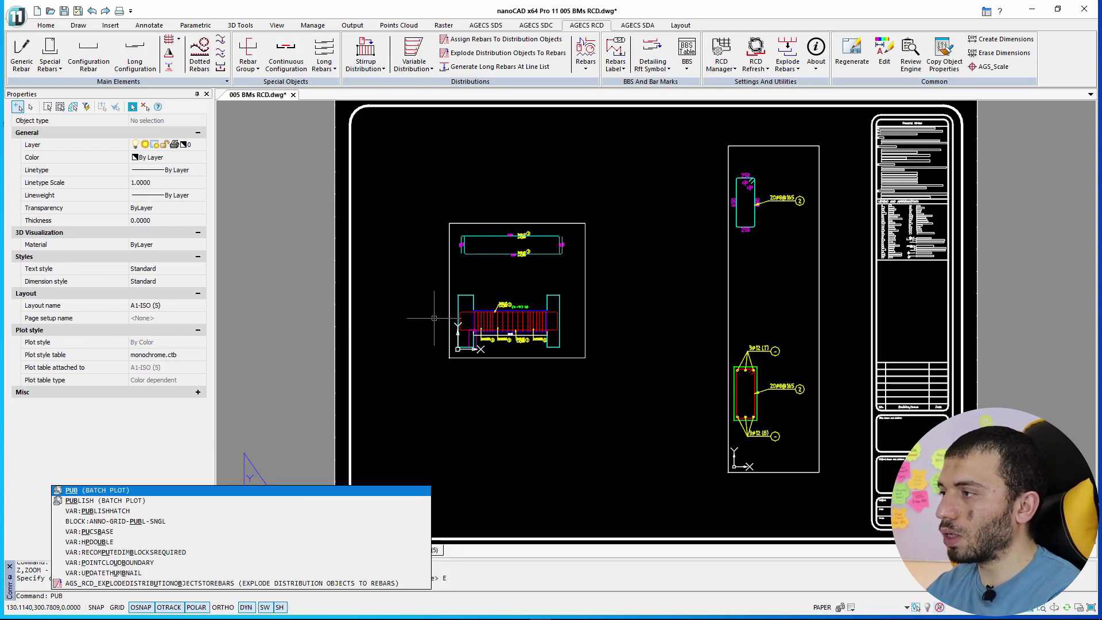
key("Return")
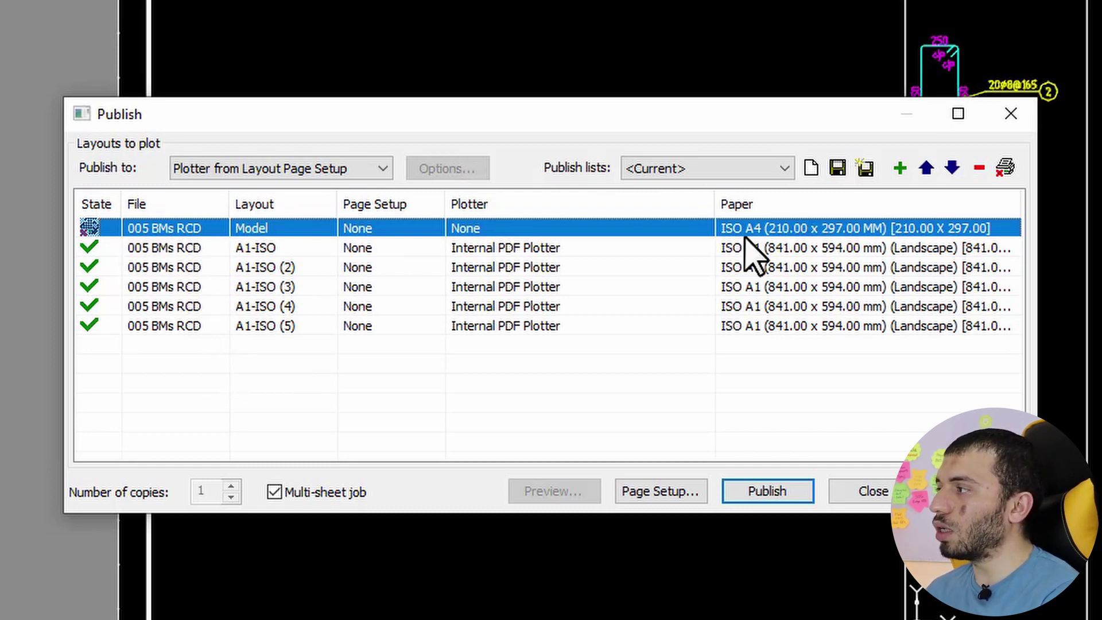
left_click(977, 169)
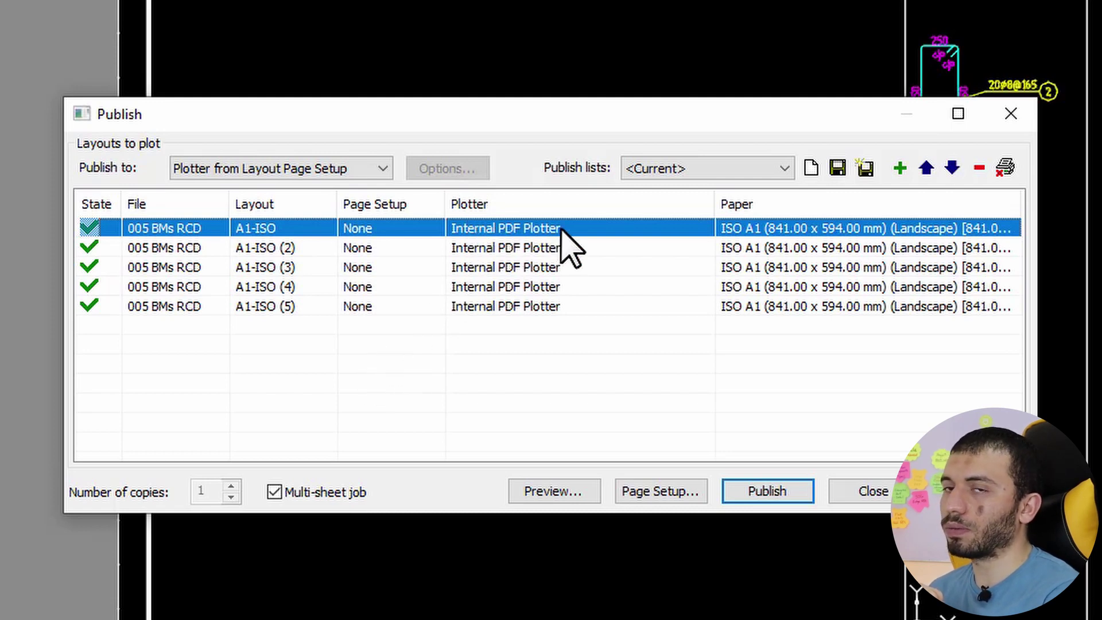
Step: Publish to 'Plotter from Layout Page Setup' as a multi-sheet job and preview A1-ISO
left_click(360, 171)
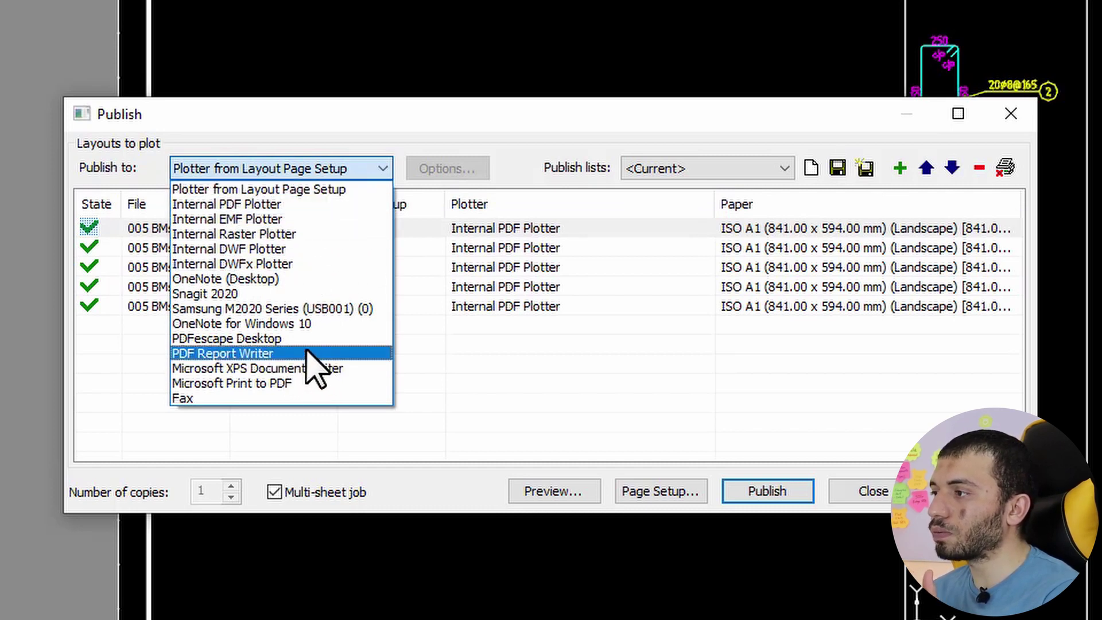
left_click(283, 311)
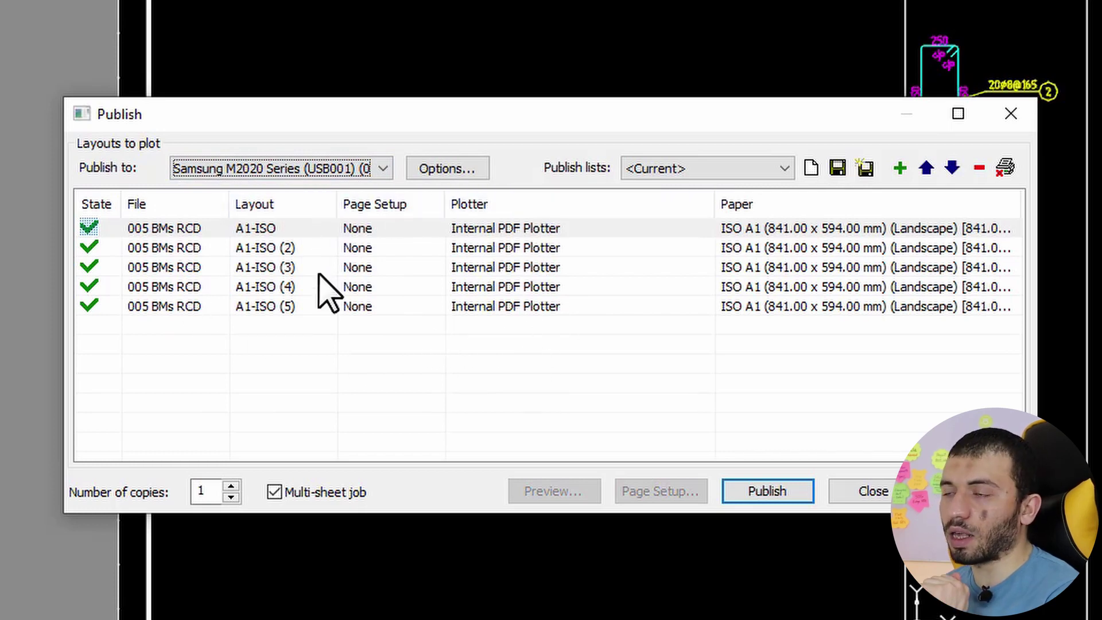
left_click(312, 167)
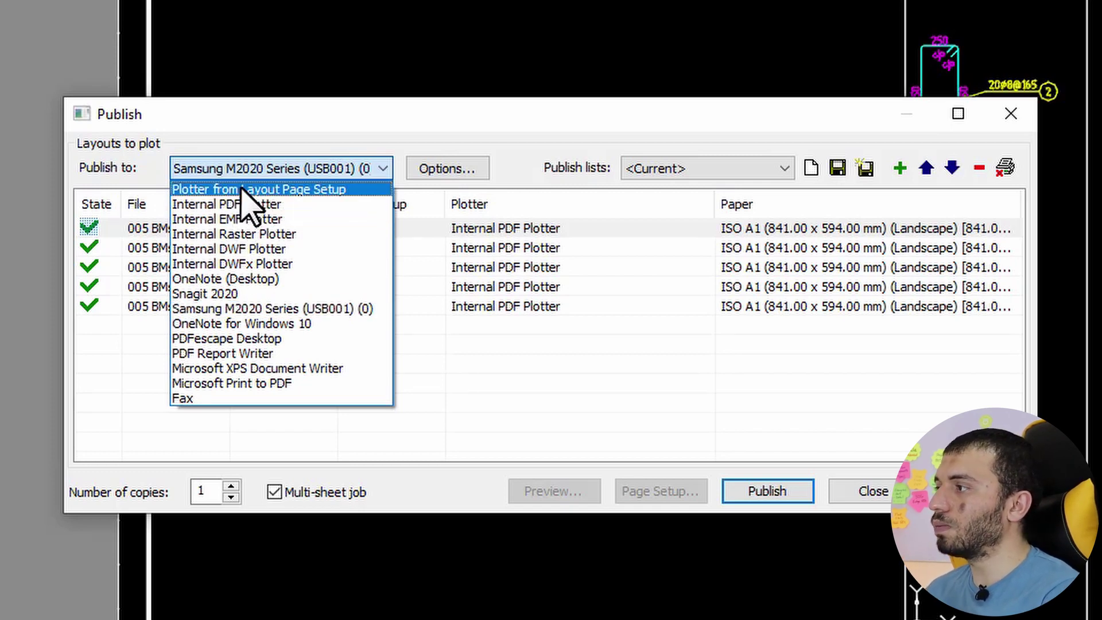
left_click(242, 189)
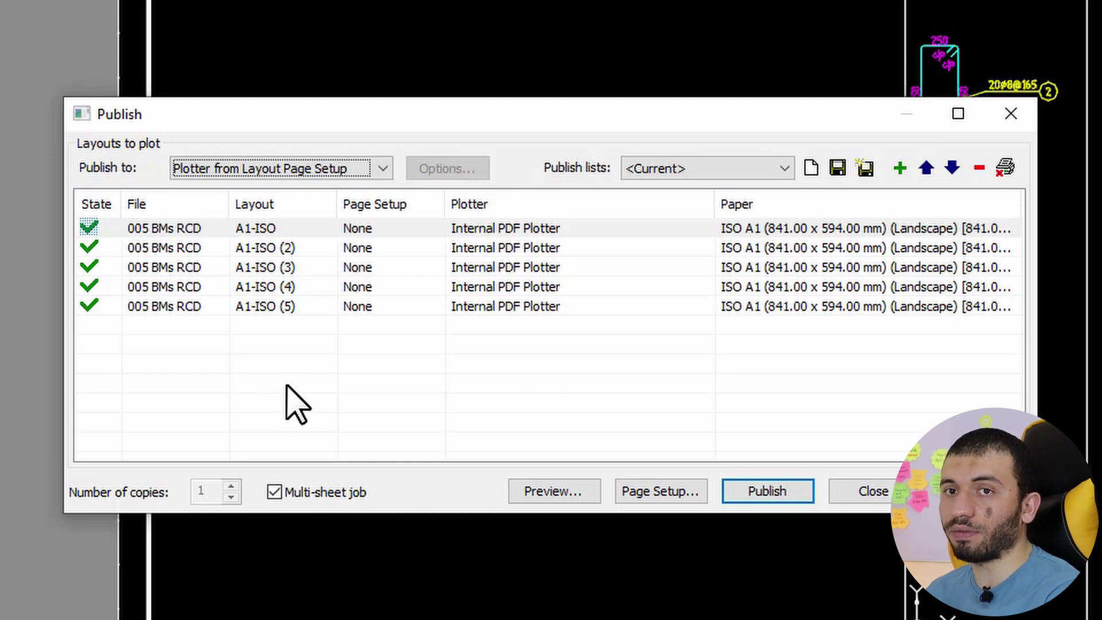
left_click(275, 492)
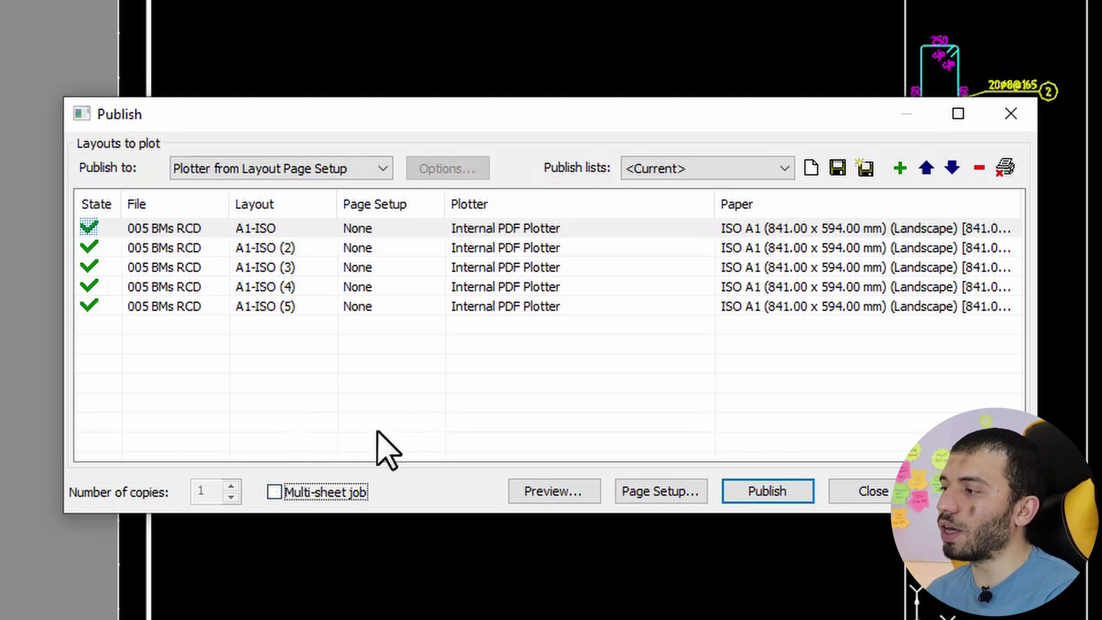
left_click(274, 492)
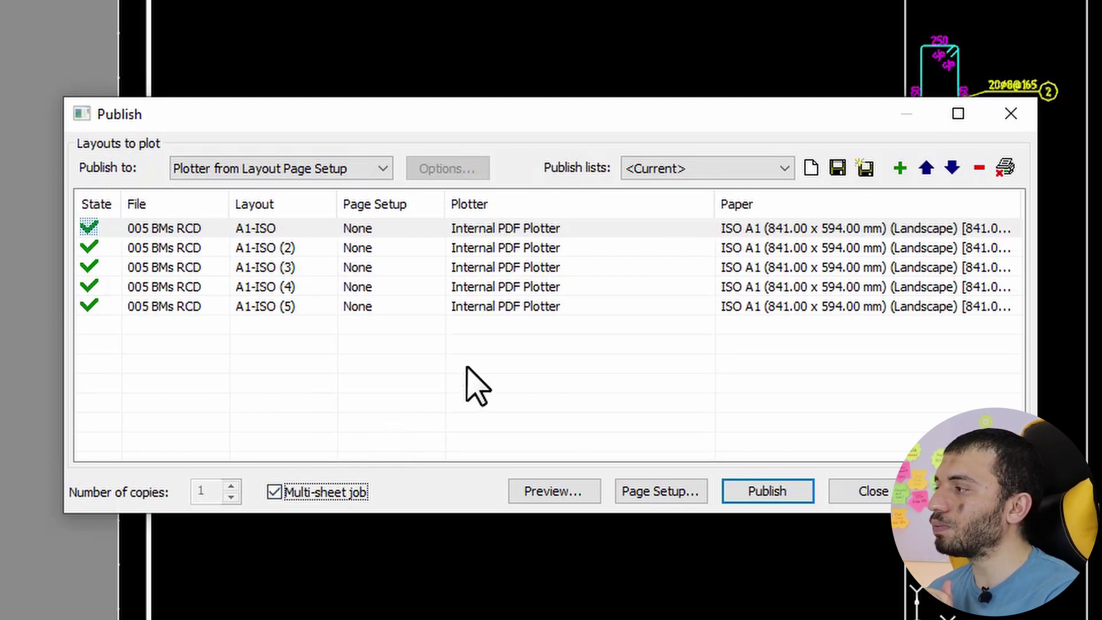
left_click(555, 485)
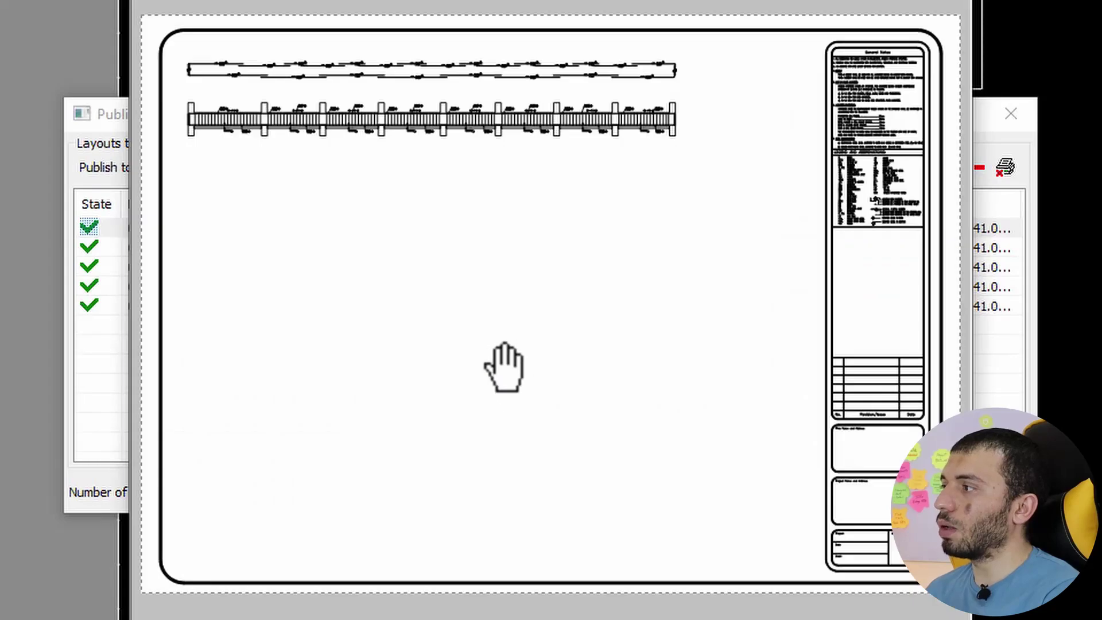
Step: Check the A1-ISO and A1-ISO (2) sheet previews, then close them
scroll(591, 276, "up", 2)
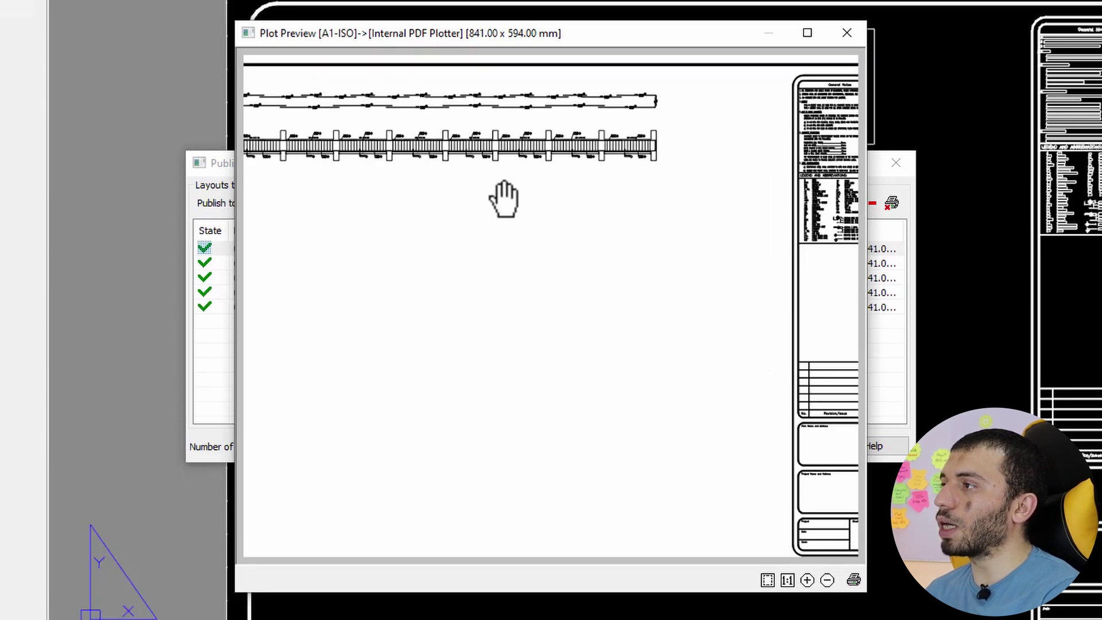
left_click(849, 34)
left_click(353, 267)
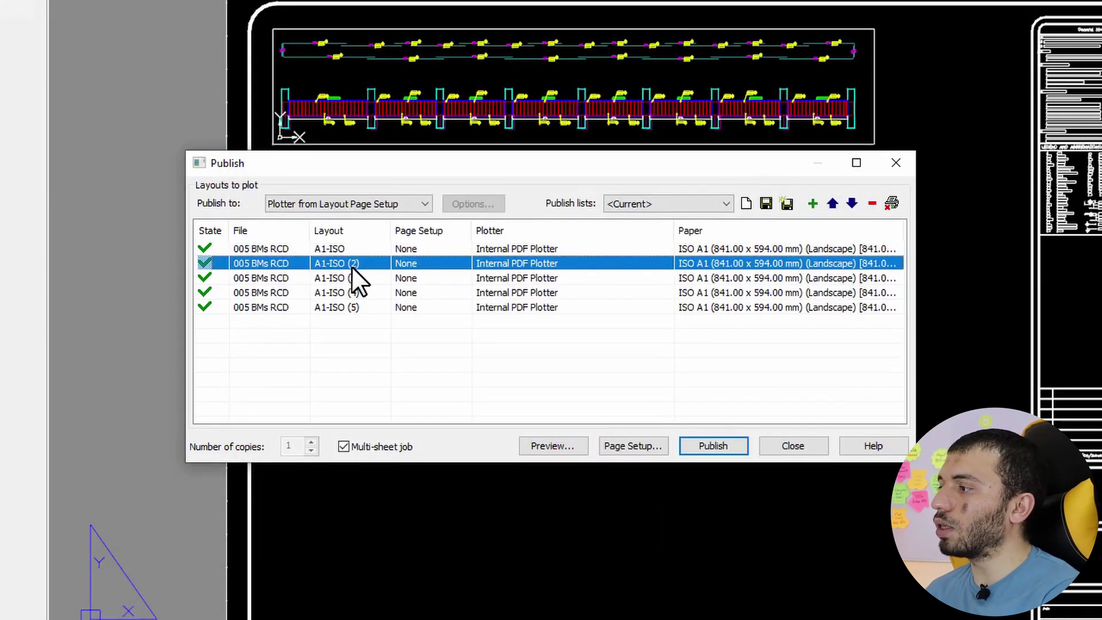
left_click(564, 442)
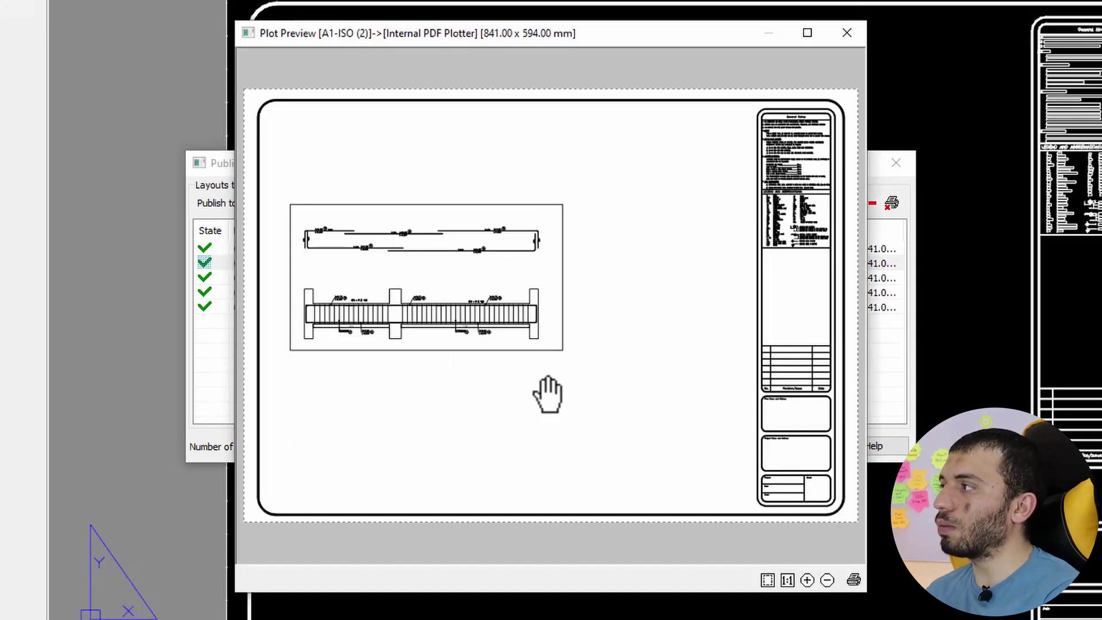
left_click(846, 33)
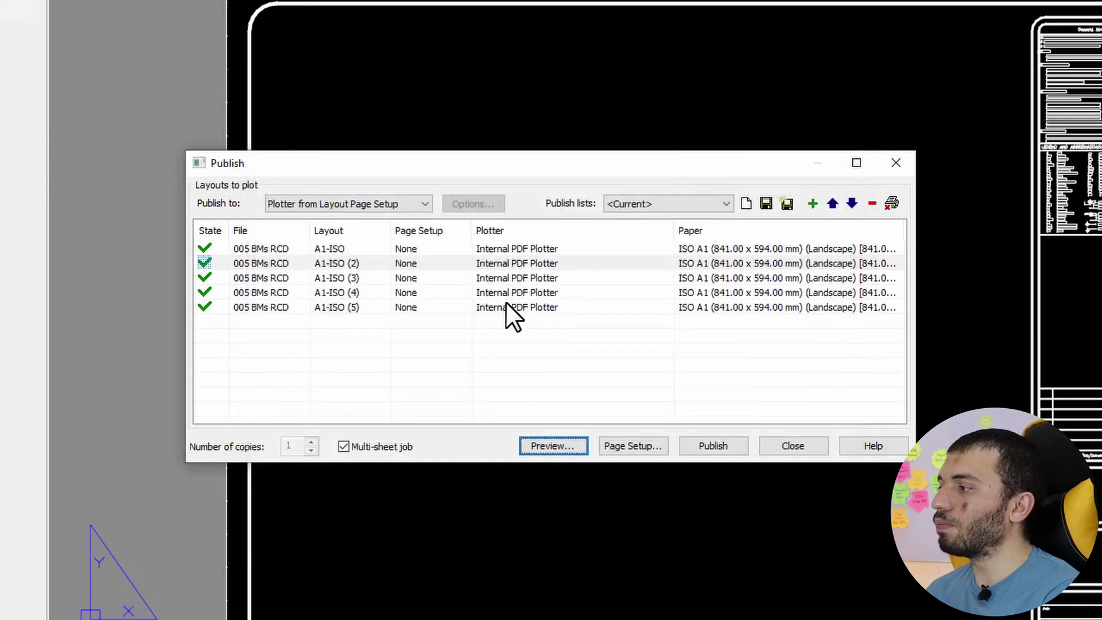
Step: Publish the sheets as 005 BMs RCD-1.pdf and open it from the RCD_models folder
left_click(712, 446)
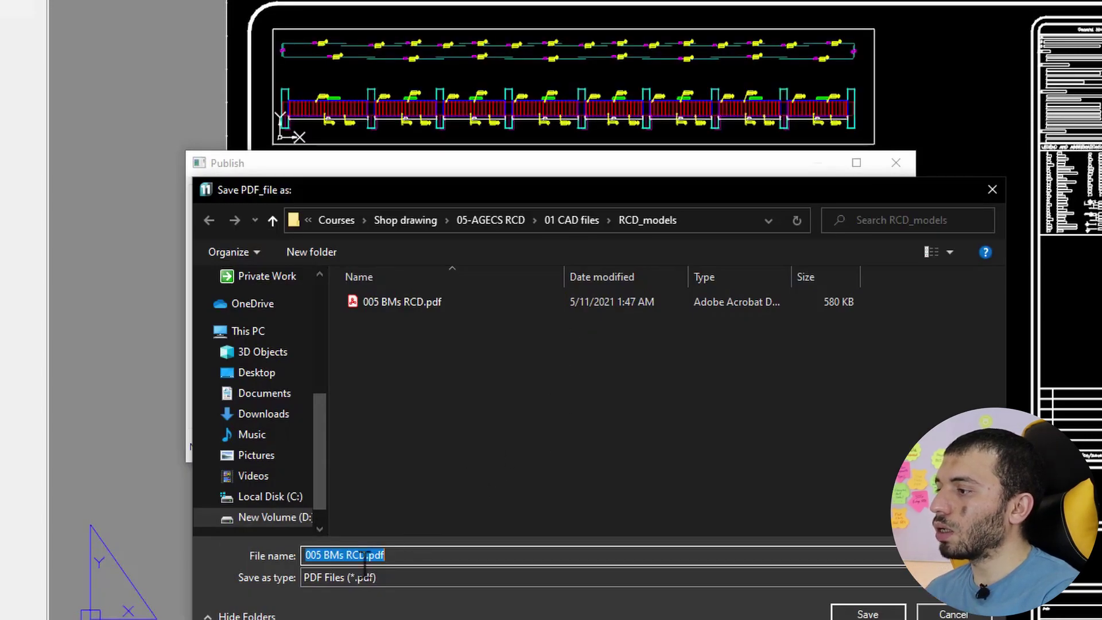
left_click(367, 555)
type("-1")
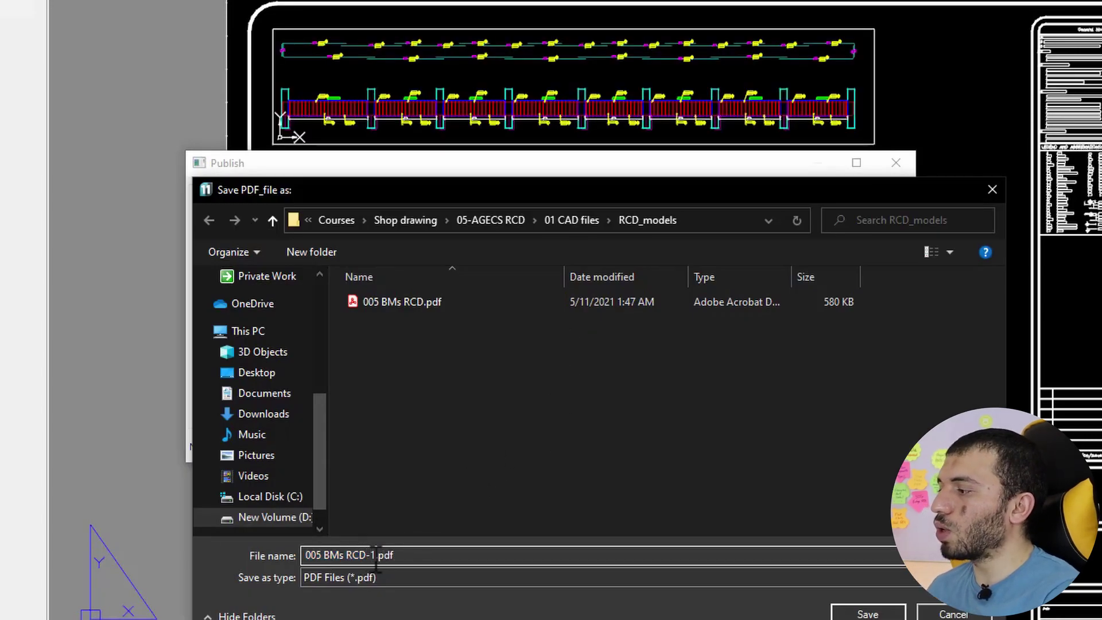
key("Return")
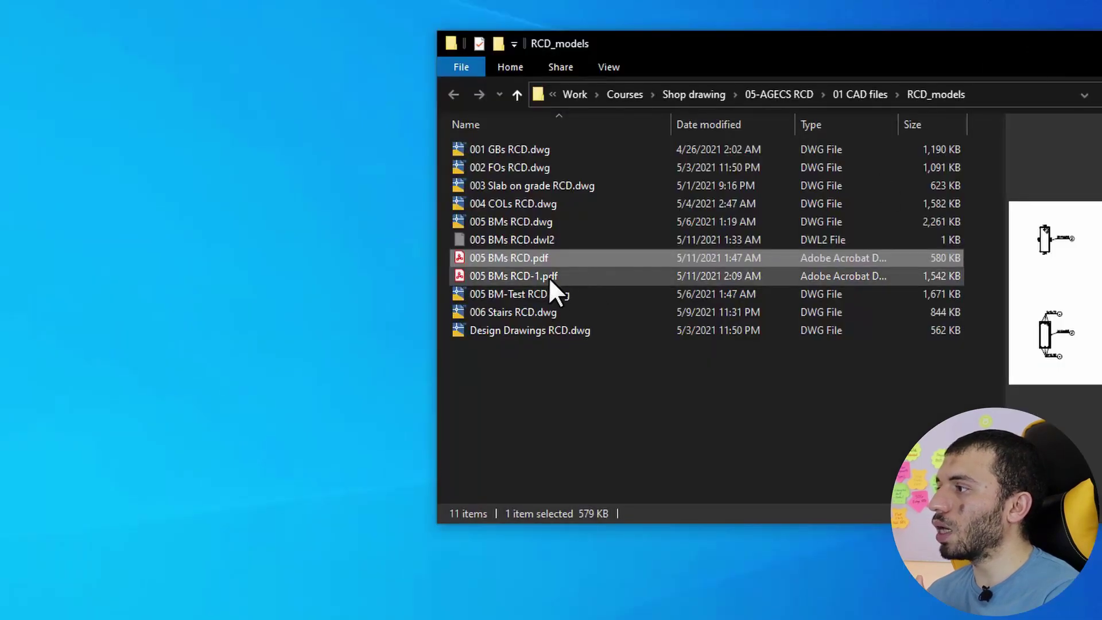
left_click(539, 274)
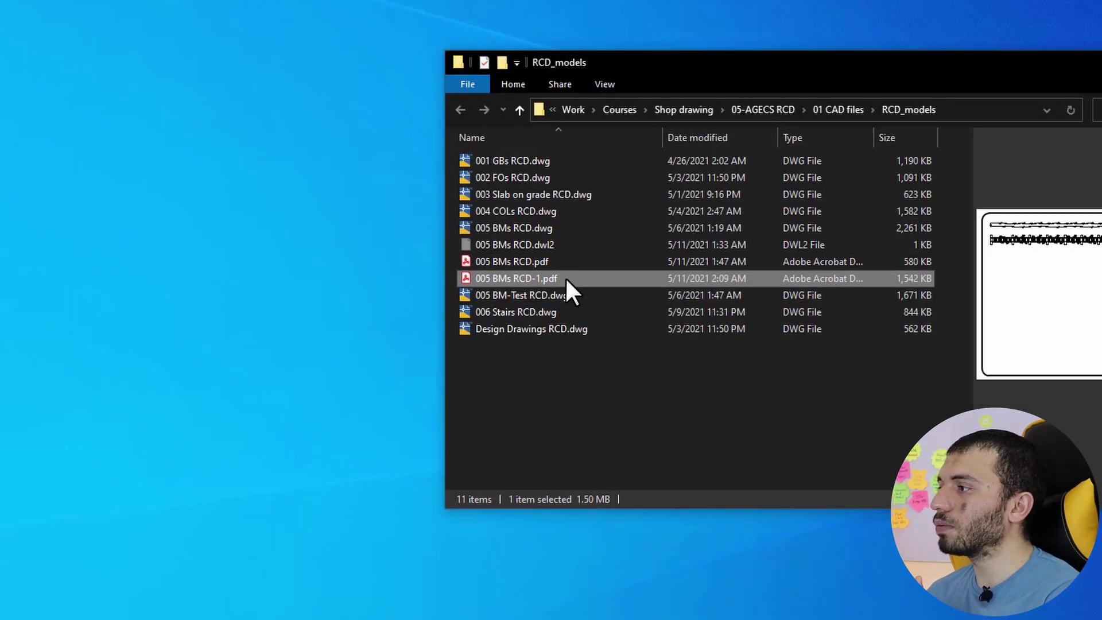
double_click(563, 287)
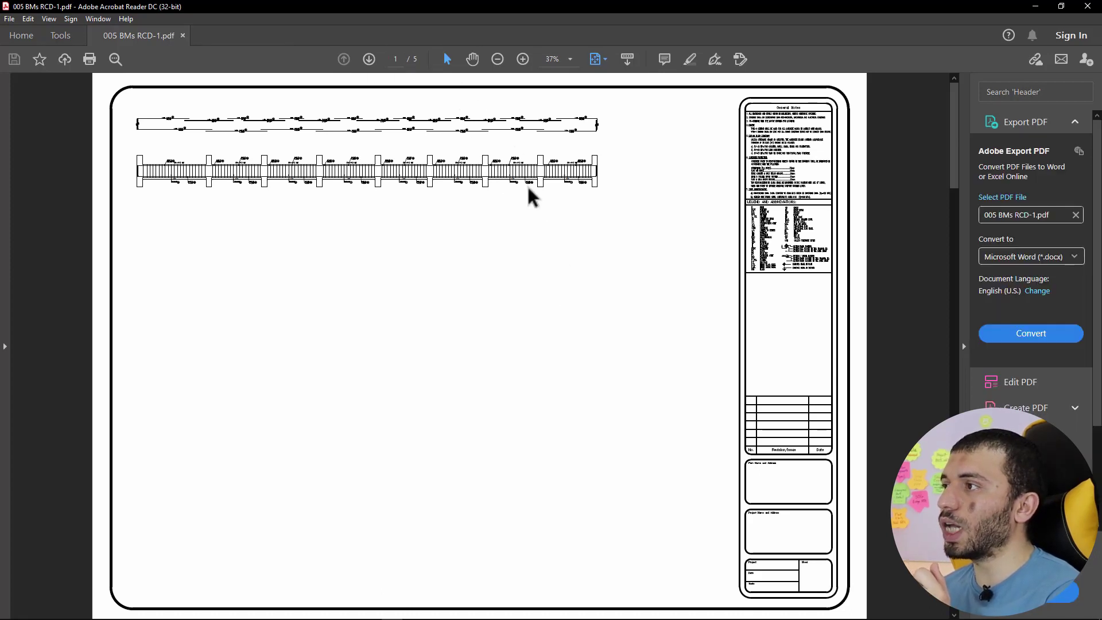
Step: Scroll through 005 BMs RCD-1.pdf from page 1 to page 5 to check every sheet
scroll(529, 194, "down", 2)
scroll(530, 189, "down", 2)
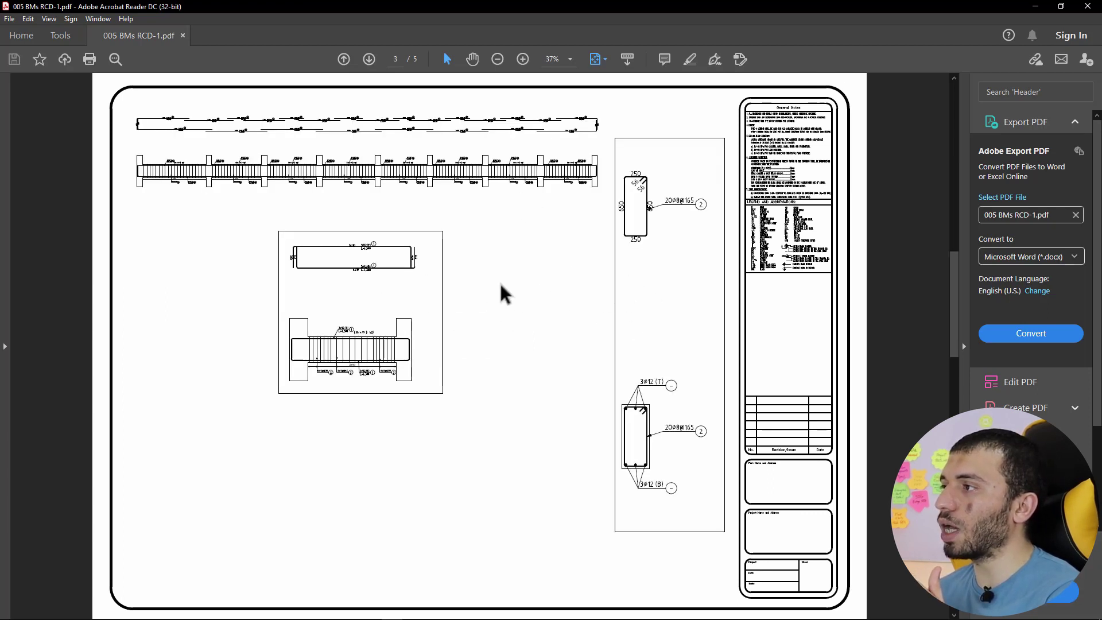
scroll(499, 281, "down", 2)
scroll(499, 281, "down", 2)
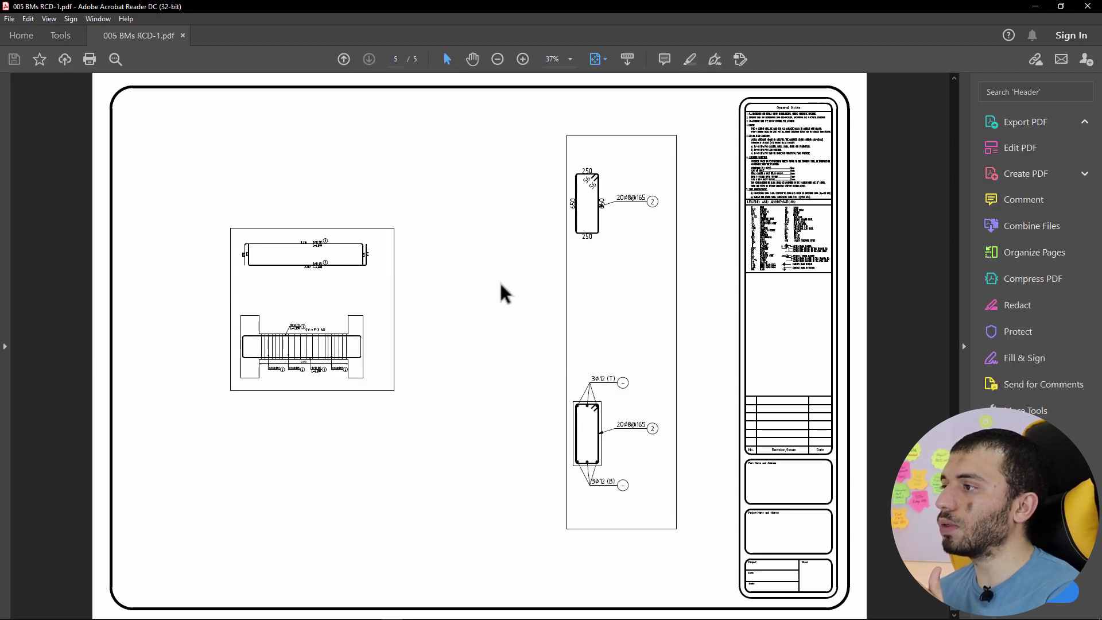
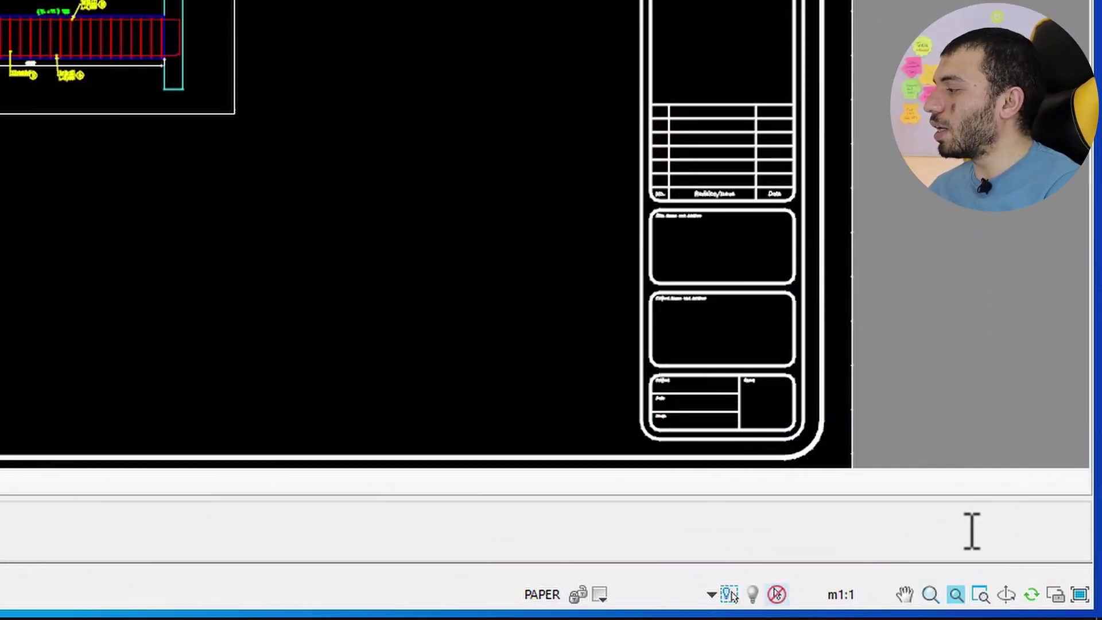
Step: Check the available annotation scales from the m1:1 status-bar button
left_click(847, 595)
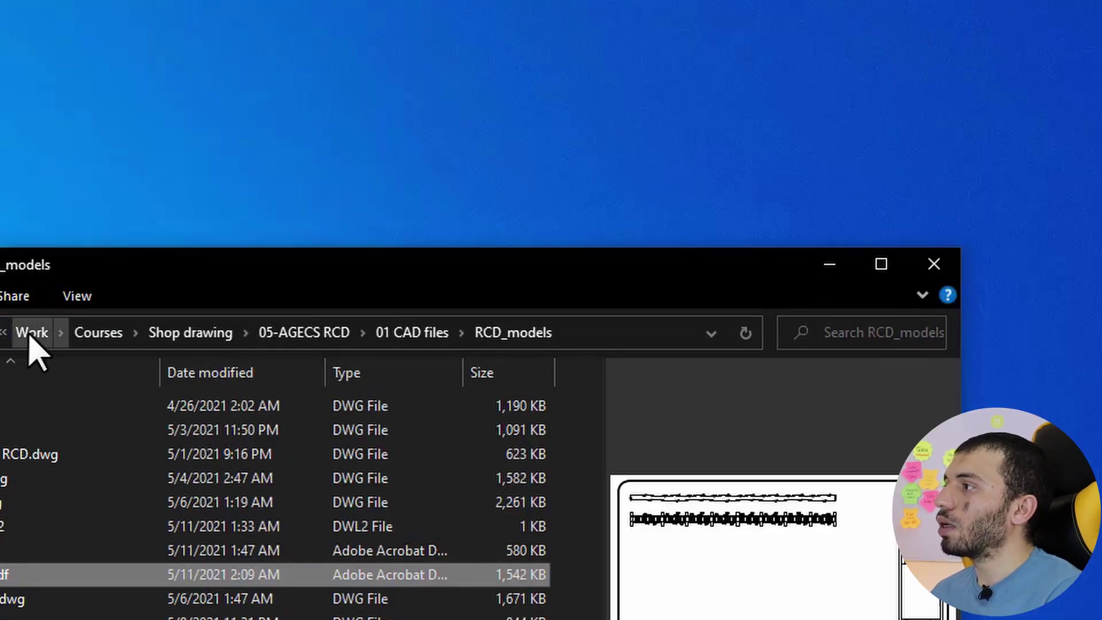
Step: Browse to C:\ProgramData\Nanosoft\nanoCAD x64 Pro Int 11.0\DataRO\en-US
left_click(25, 333)
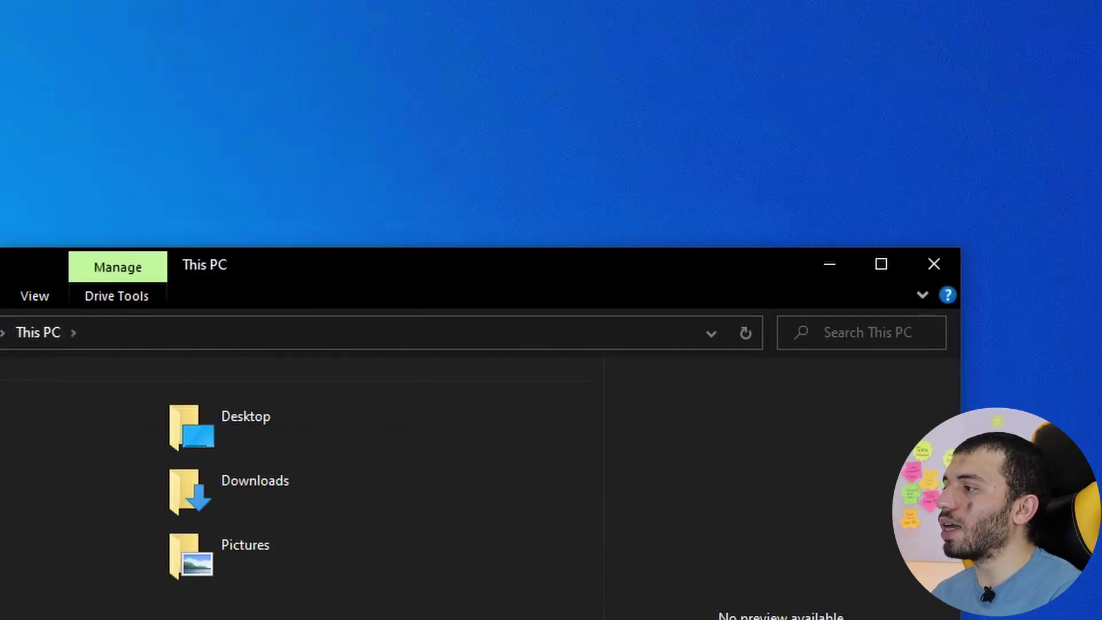
left_click(6, 505)
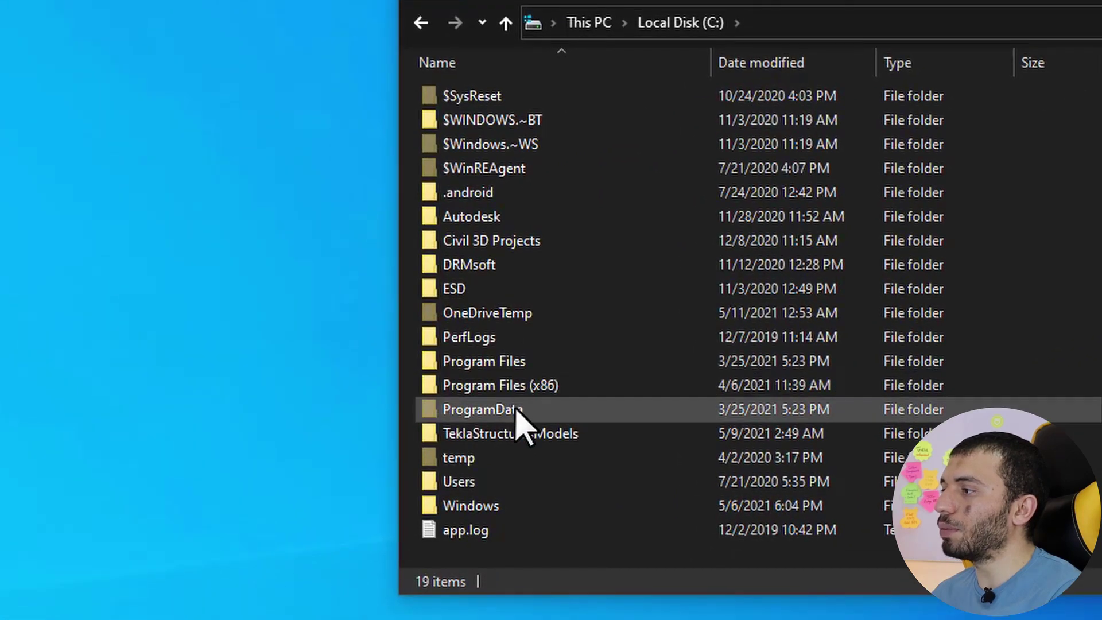
double_click(515, 407)
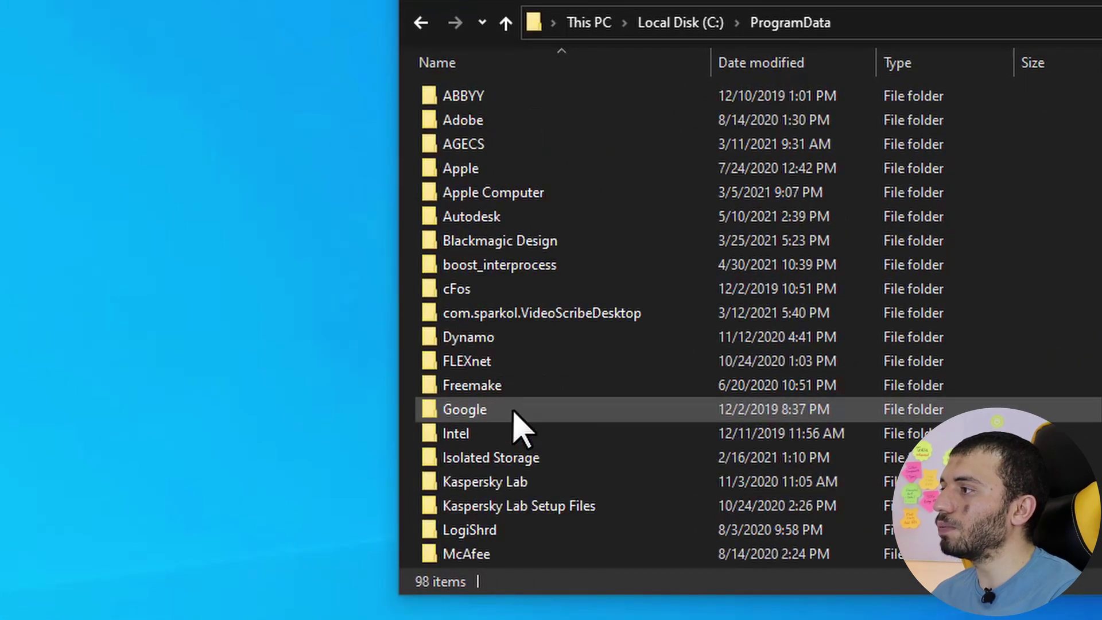
left_click(545, 402)
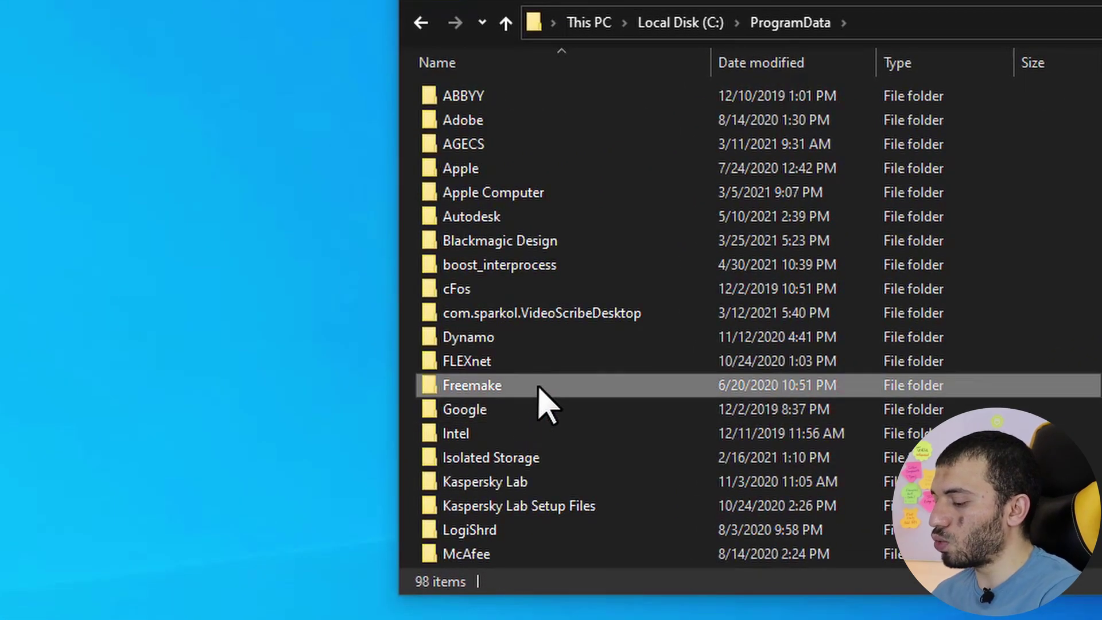
key("n")
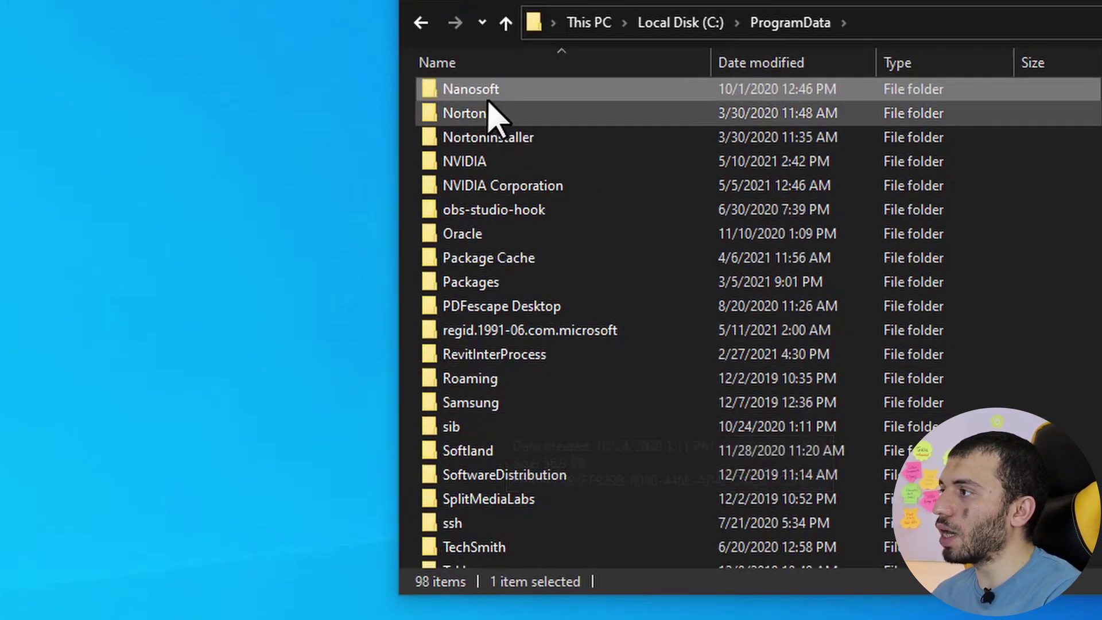
double_click(493, 92)
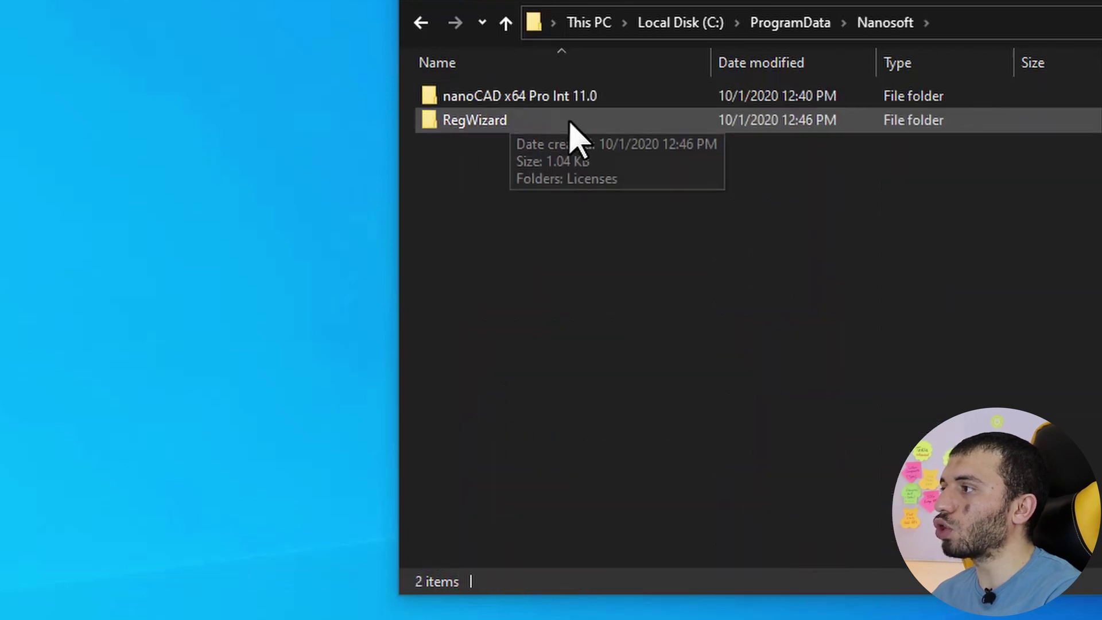
double_click(529, 101)
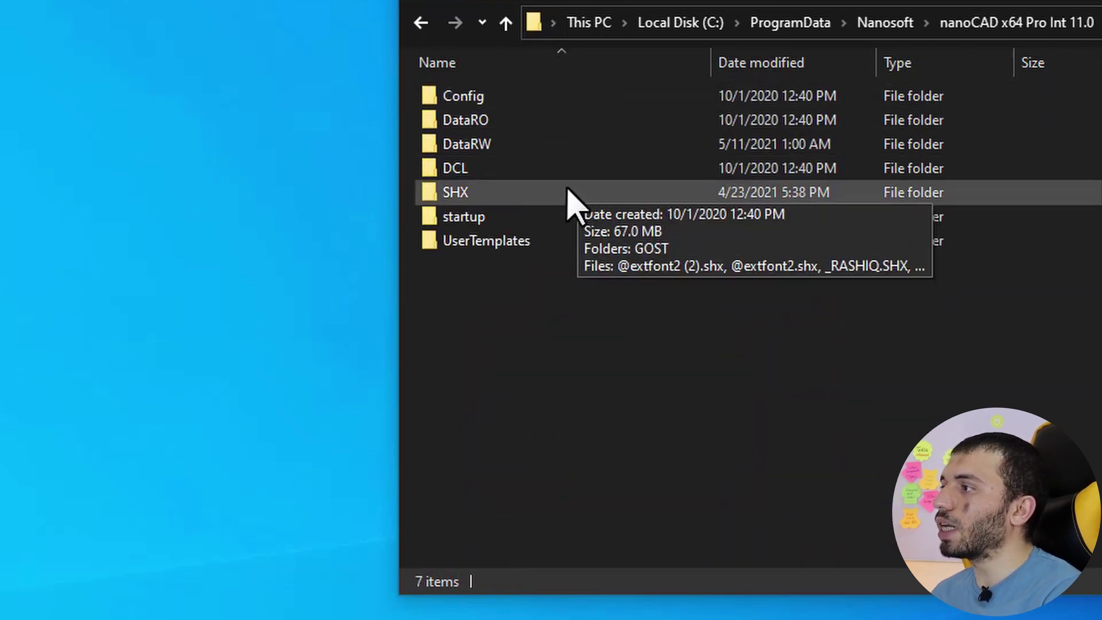
left_click(497, 125)
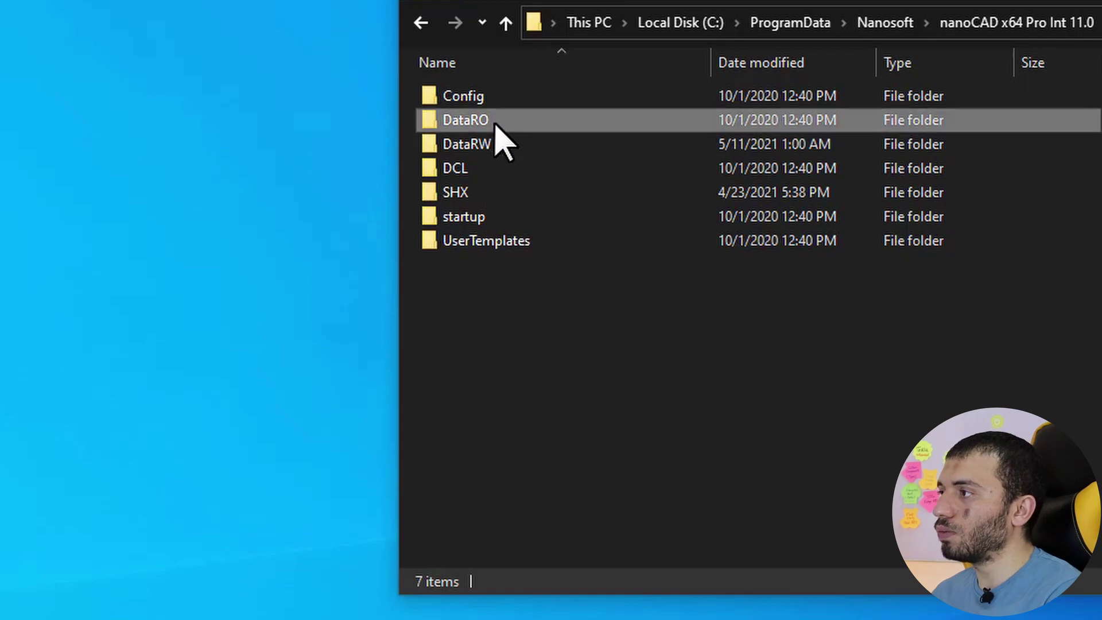
double_click(495, 122)
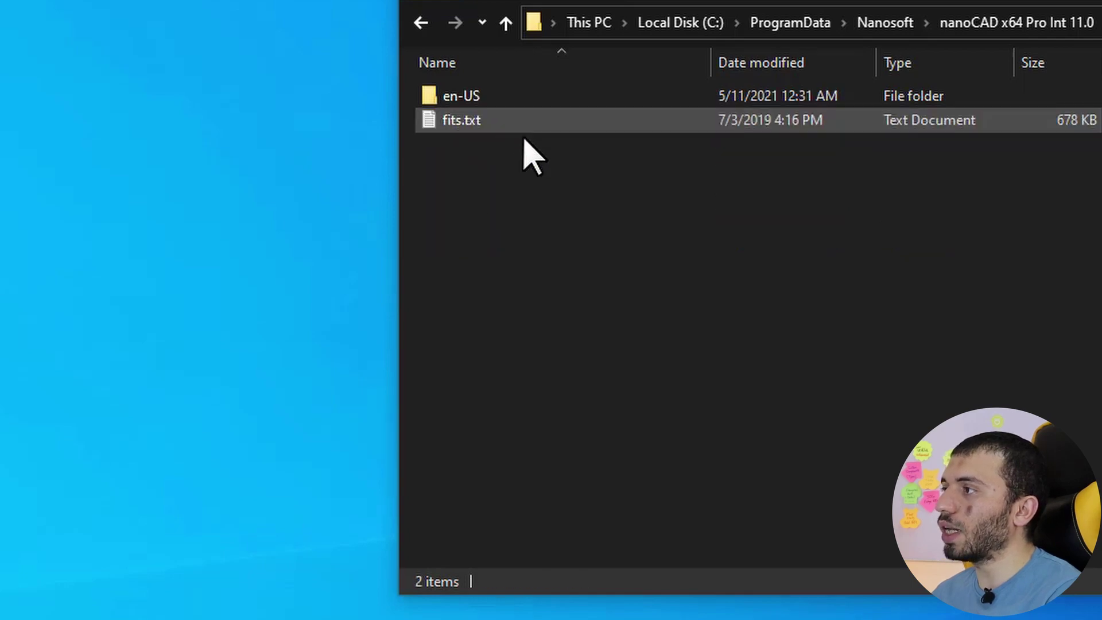
double_click(477, 99)
Step: Copy settings.xml into the RCD_models folder as a backup
left_click(491, 99)
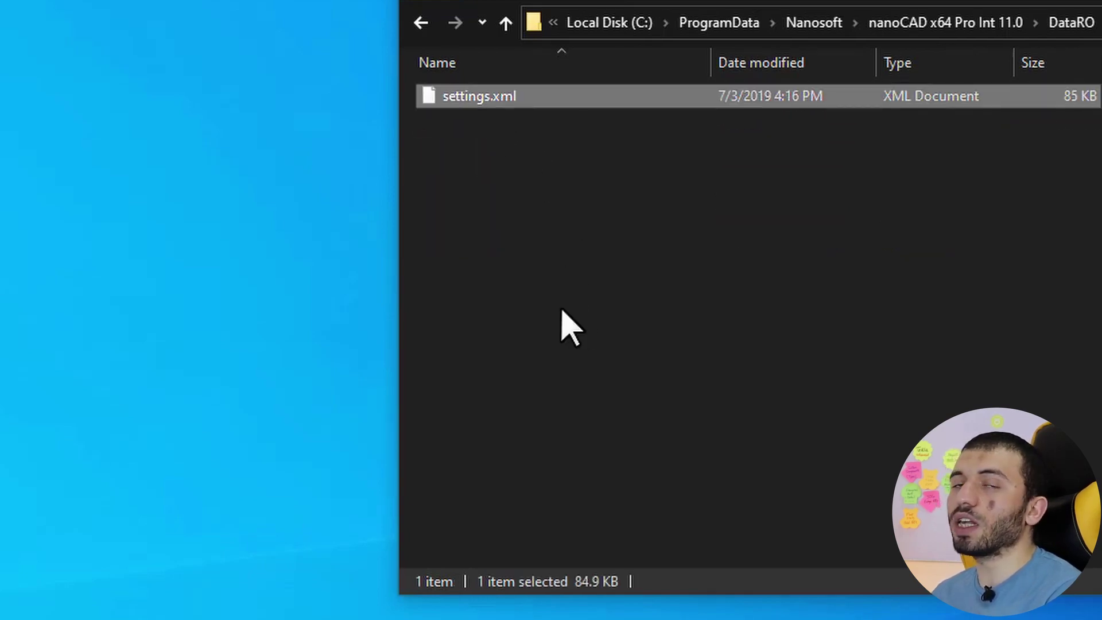
right_click(485, 103)
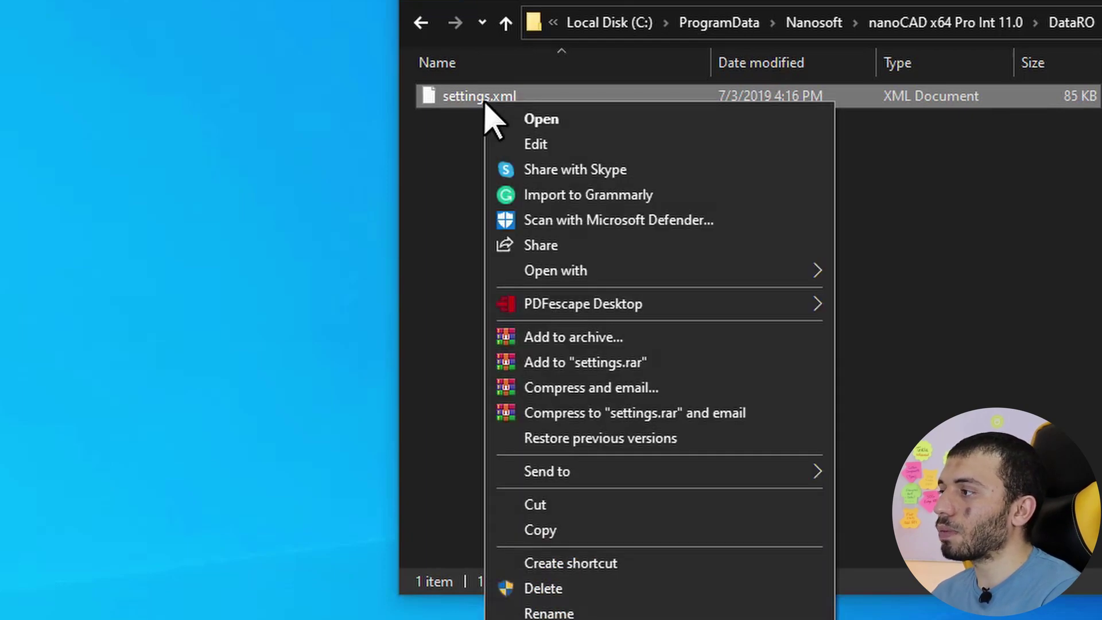
left_click(568, 528)
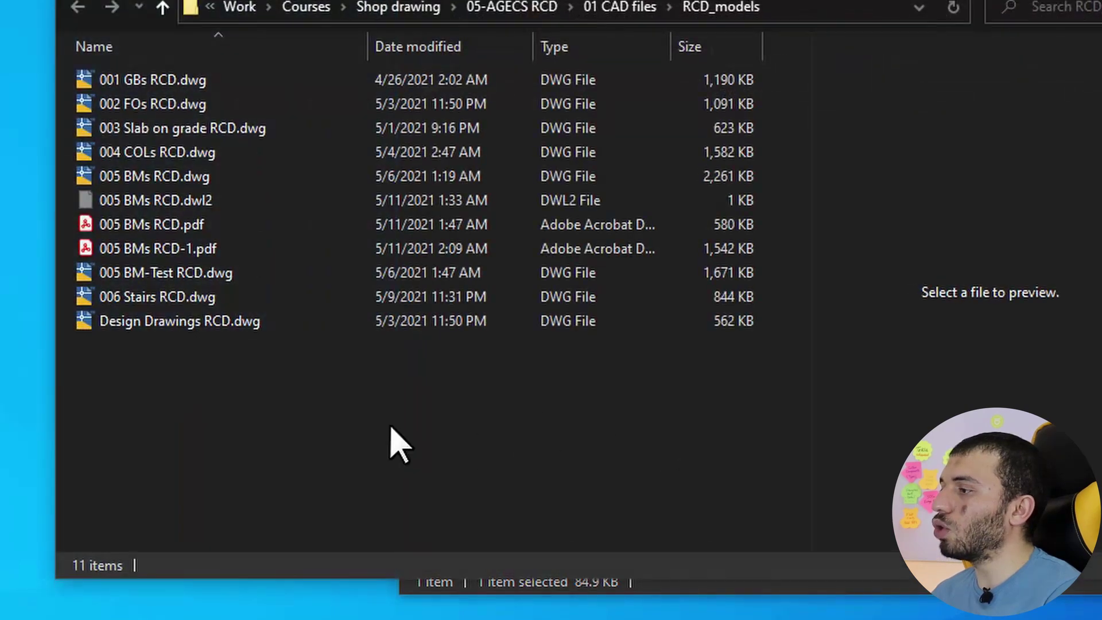
right_click(388, 426)
left_click(441, 584)
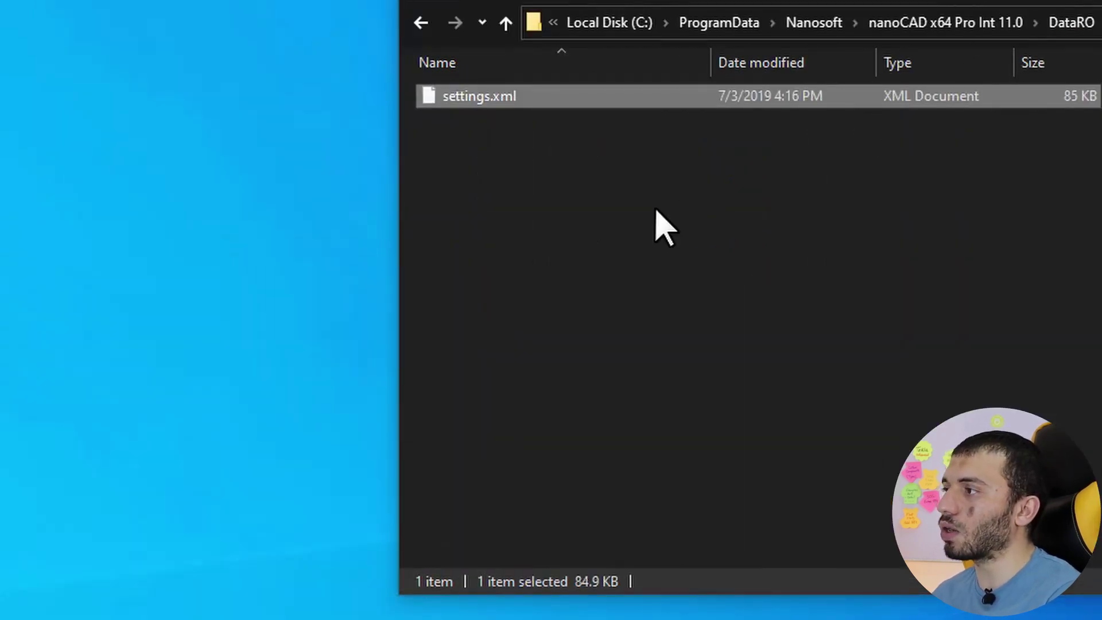
Step: Bring up the context menu for the original settings.xml in en-US
left_click(595, 186)
left_click(481, 99)
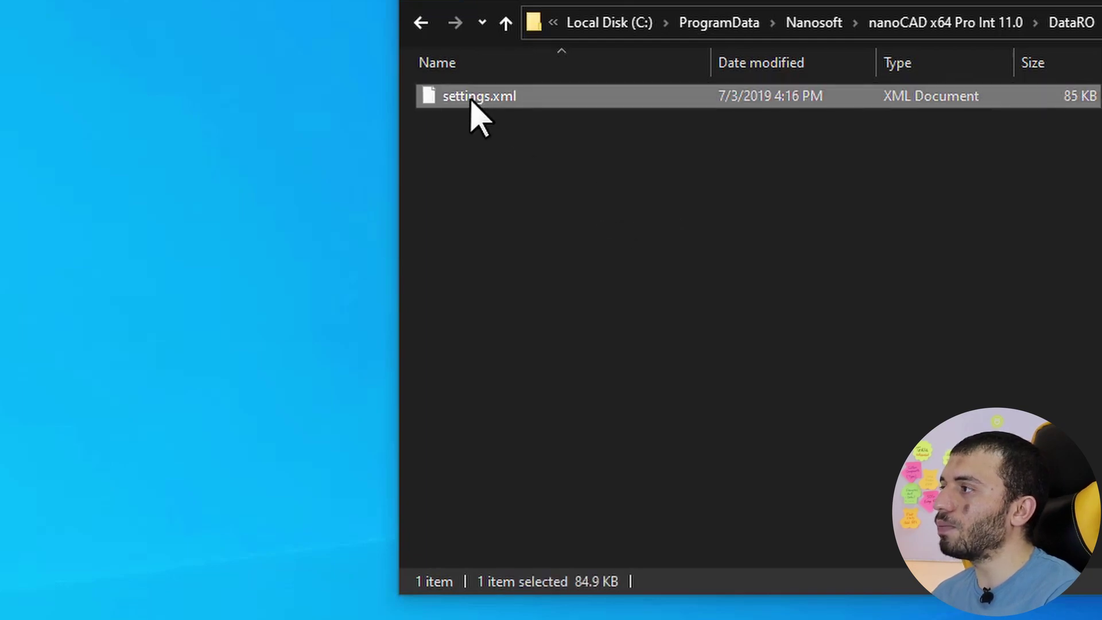
right_click(343, 109)
Step: Edit settings.xml in WordPad and search for the ISO section
left_click(391, 152)
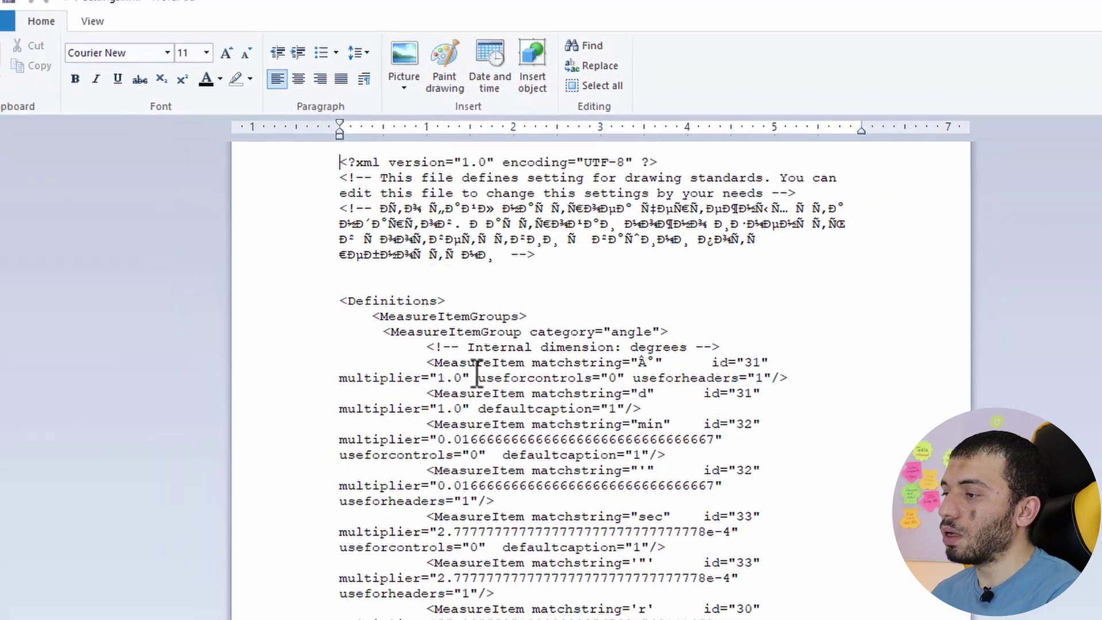
key("ctrl+f")
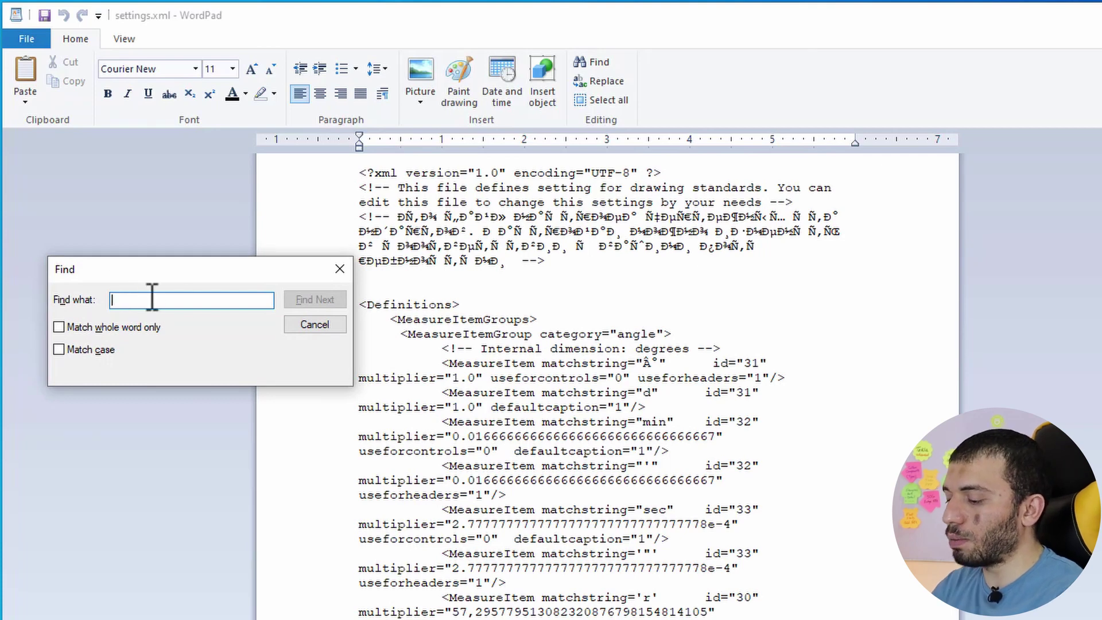
type("ISO")
key("Return")
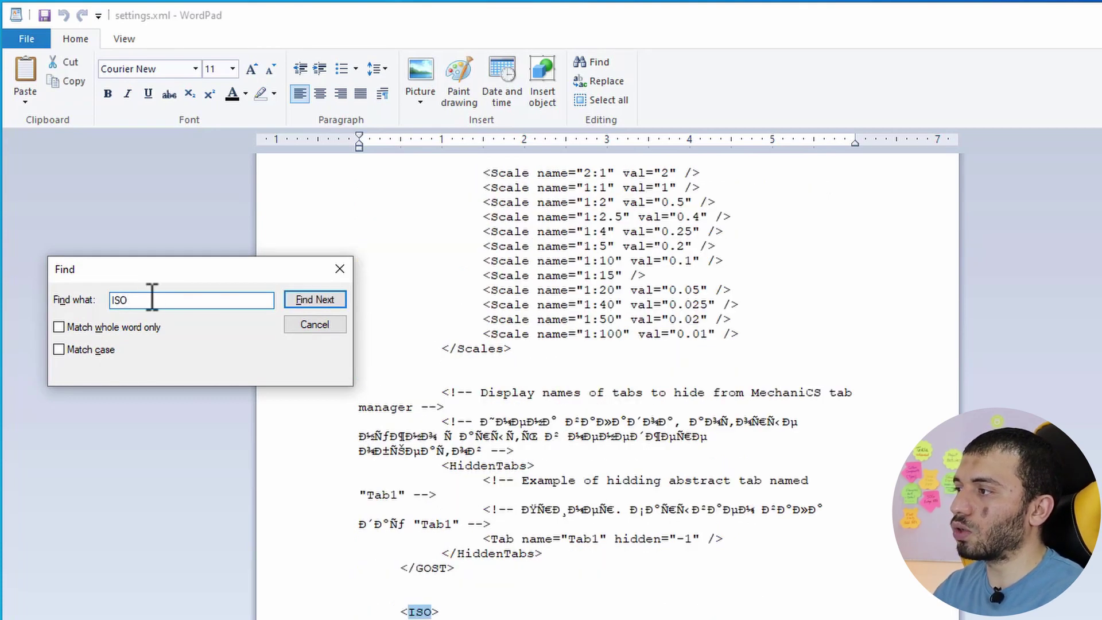
left_click(330, 274)
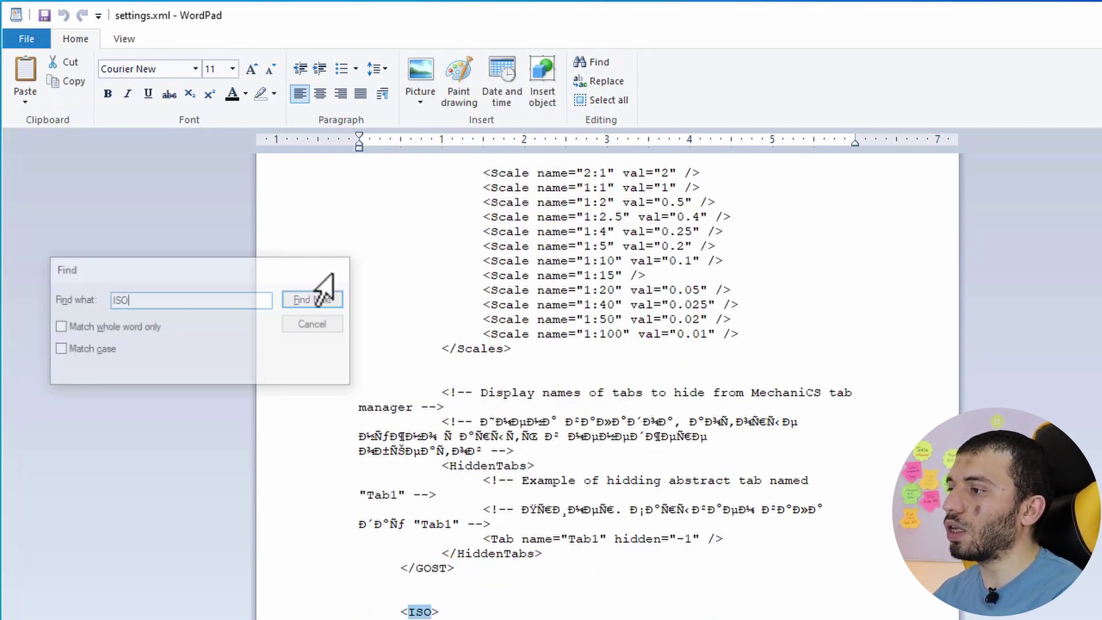
Step: Scroll to the Scales list and select the whole 1:20 scale line
scroll(516, 454, "down", 4)
scroll(511, 436, "down", 3)
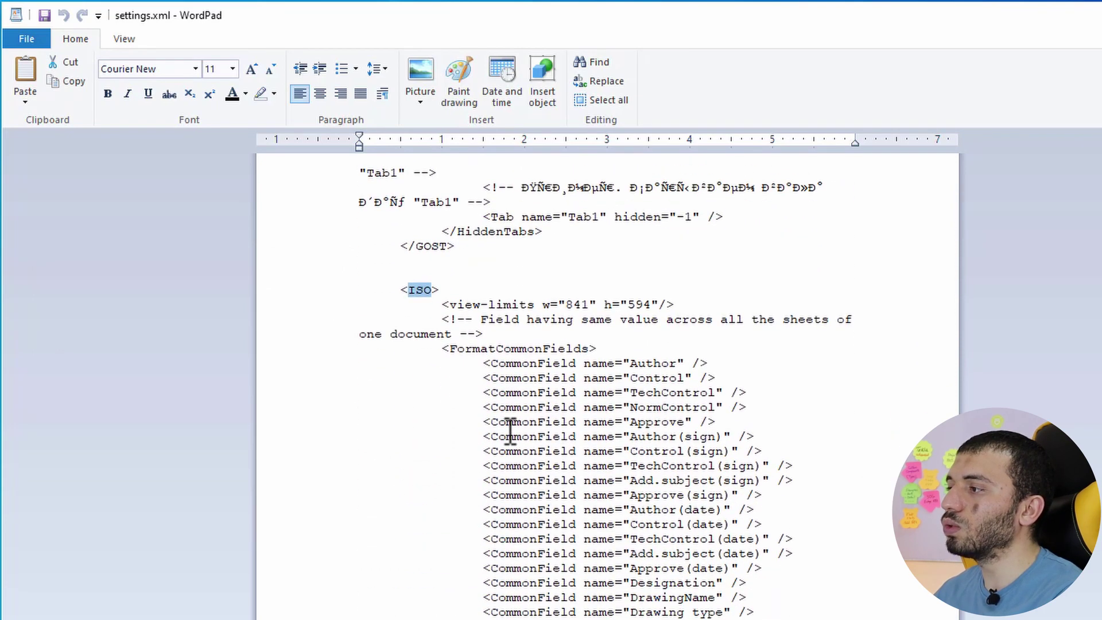
scroll(509, 427, "down", 2)
scroll(508, 425, "down", 3)
scroll(505, 413, "down", 2)
scroll(505, 405, "down", 4)
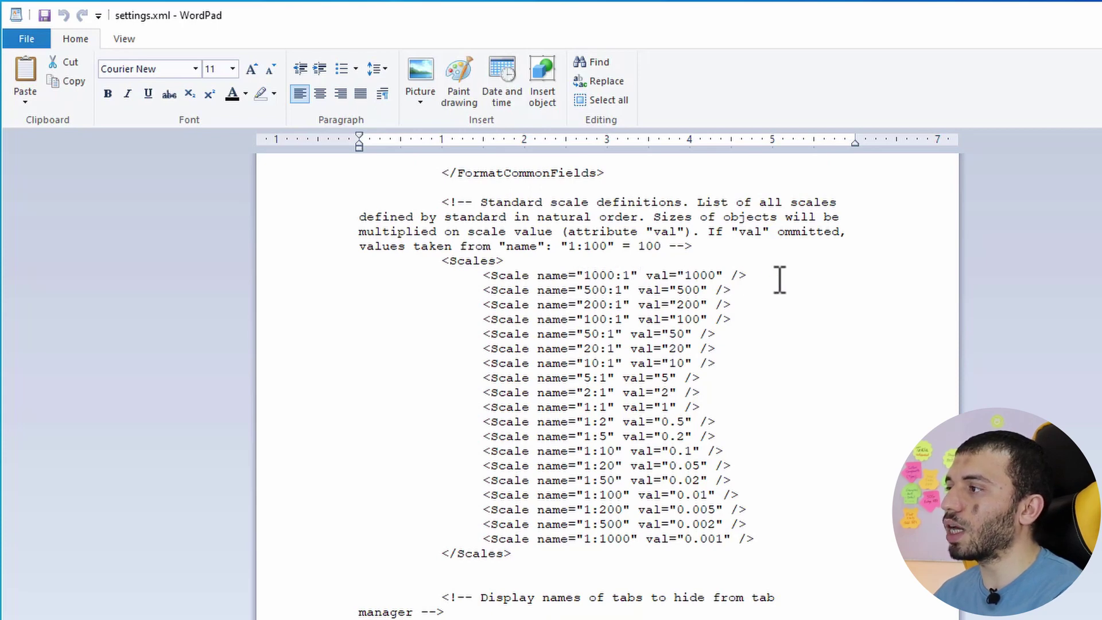
scroll(699, 279, "down", 1)
scroll(699, 282, "down", 1)
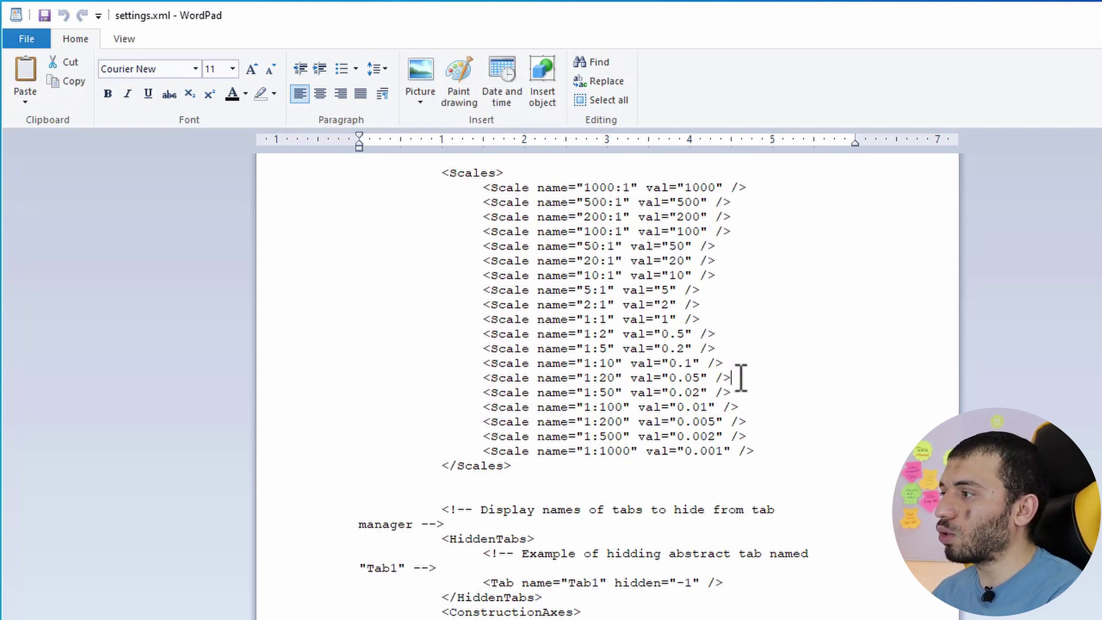
left_click_drag(741, 378, 297, 384)
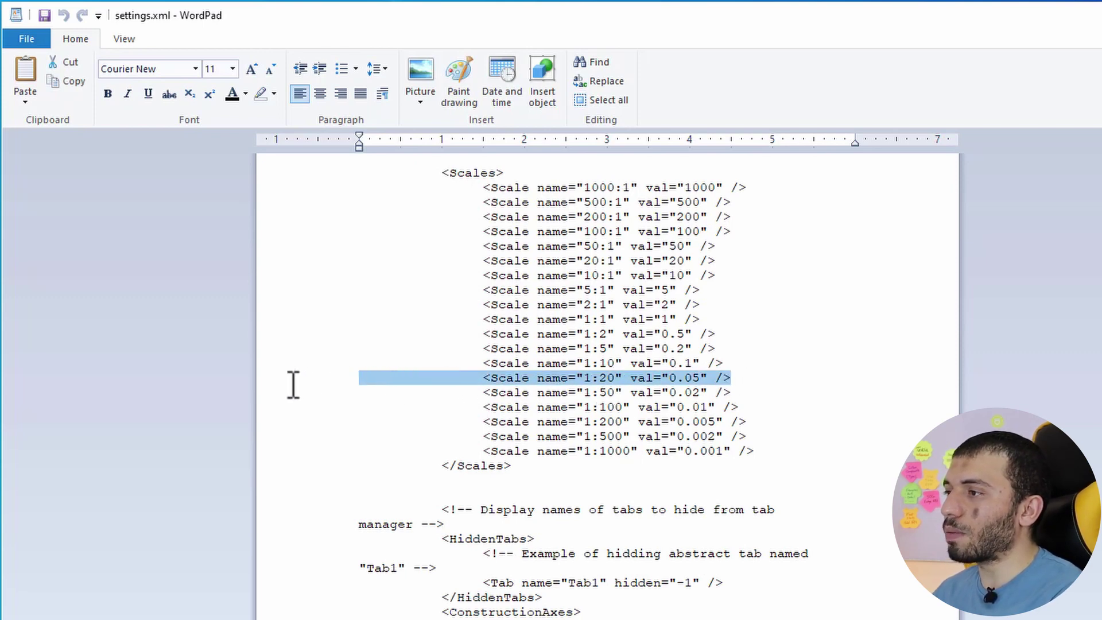
left_click_drag(459, 379, 505, 387)
left_click_drag(730, 377, 484, 378)
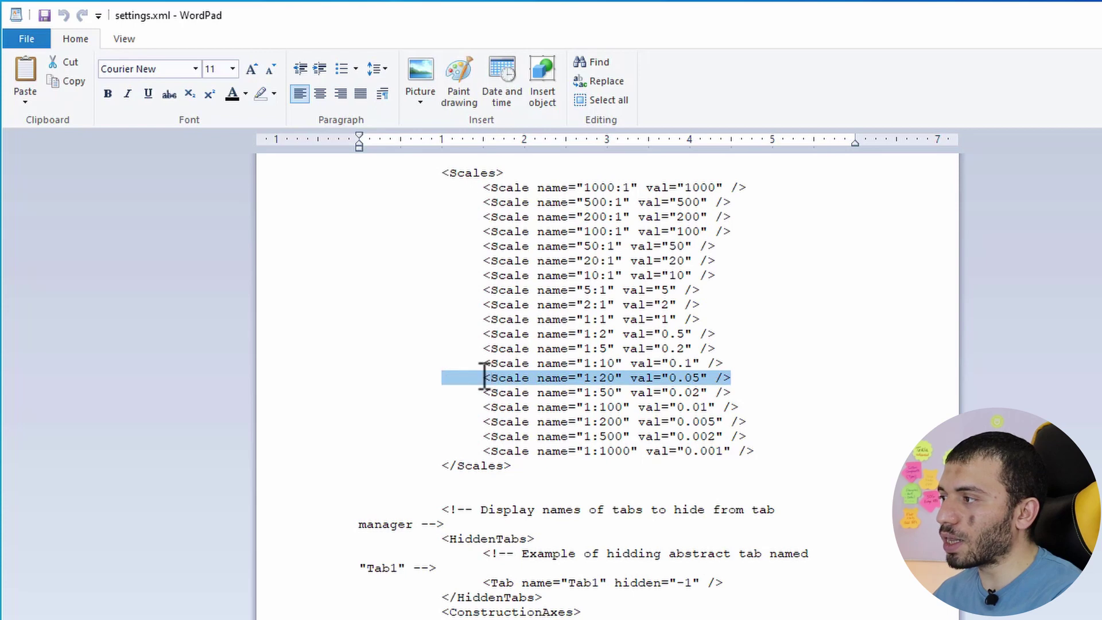
left_click(740, 379)
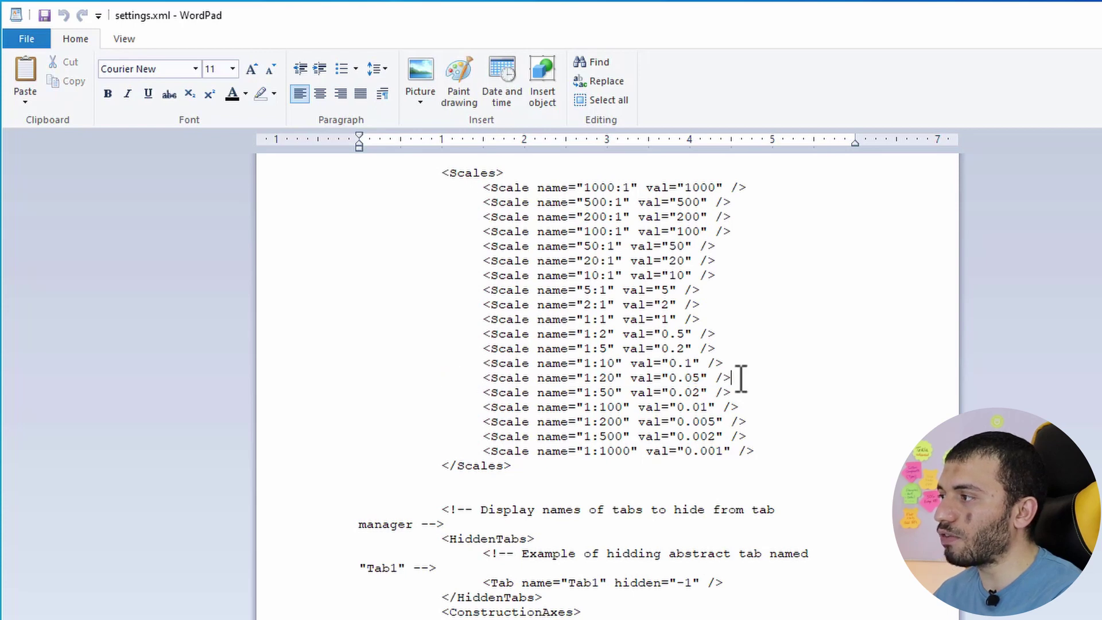
left_click(311, 390)
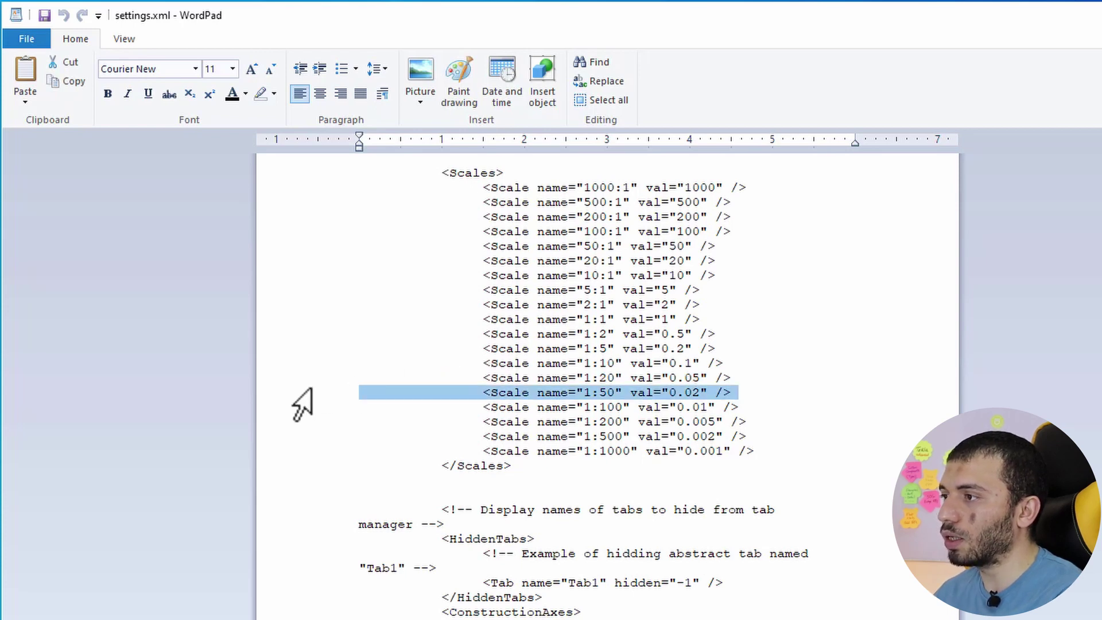
left_click(318, 380)
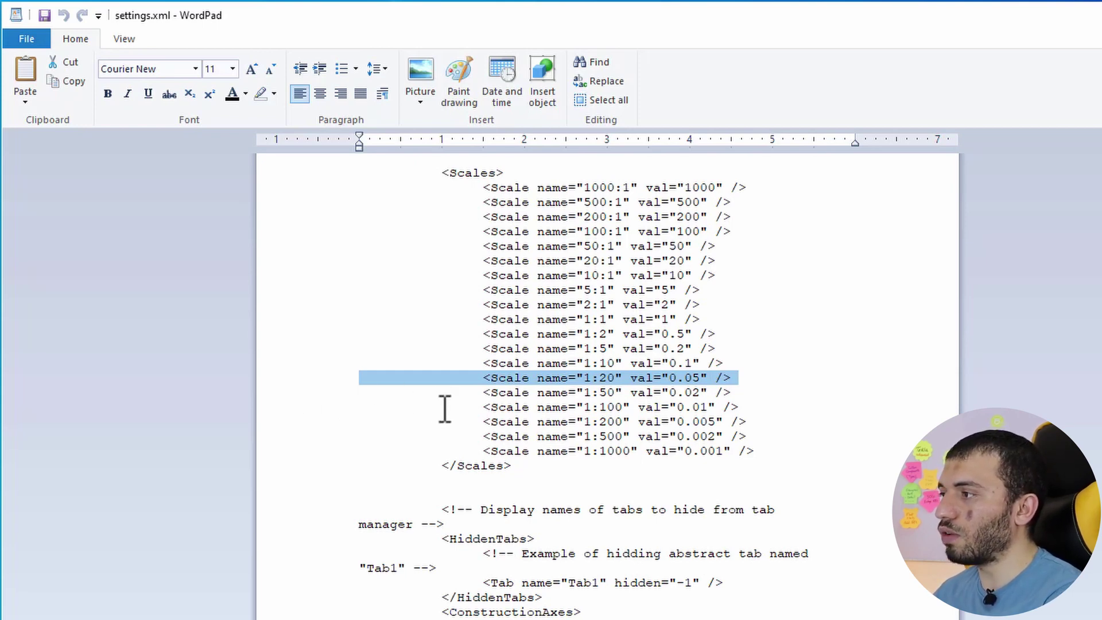
Step: Duplicate the 1:20 scale line and rename the copy to 1:25
key("ctrl+c")
key("Right")
key("ctrl+v")
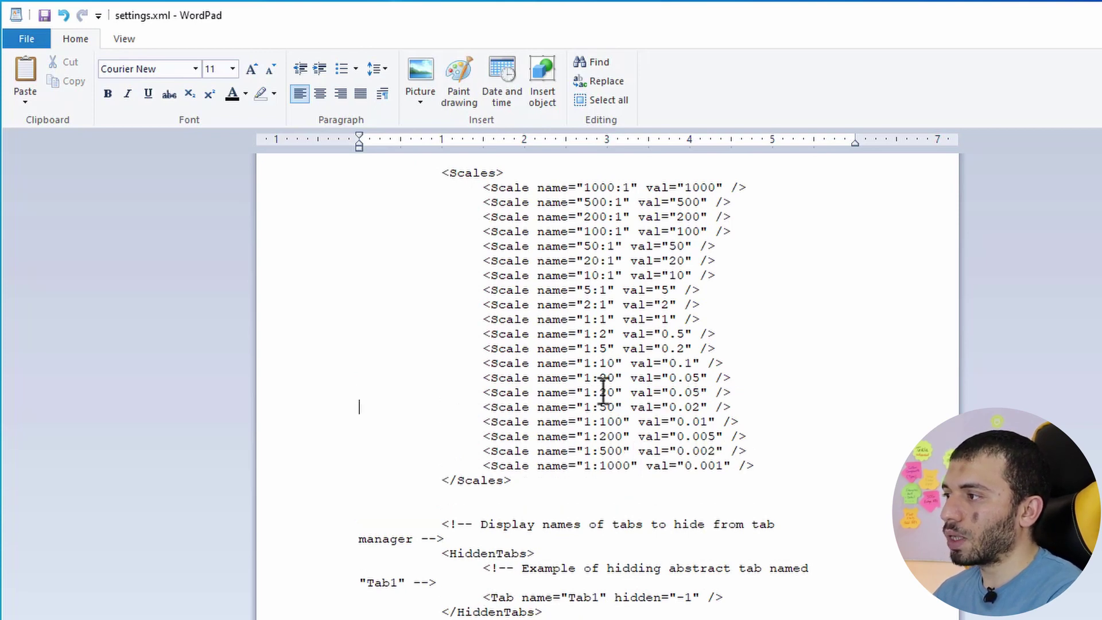
left_click_drag(608, 379, 615, 396)
type("5")
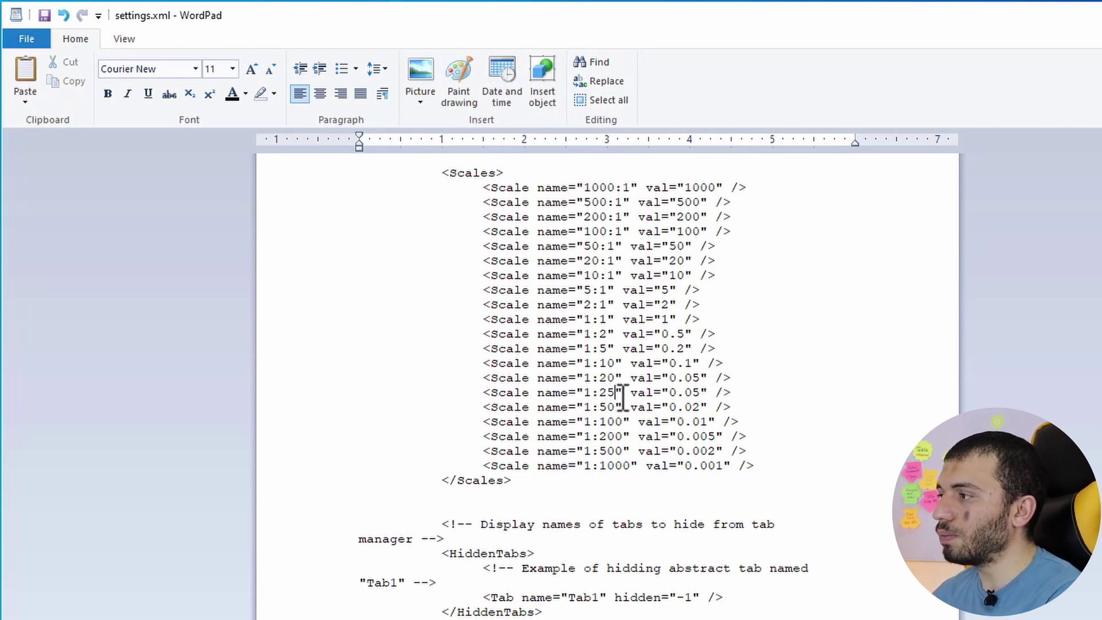
Step: Set the 1:25 entry's value to 0.04 (1/25) and save settings.xml as plain text
left_click_drag(700, 393, 698, 392)
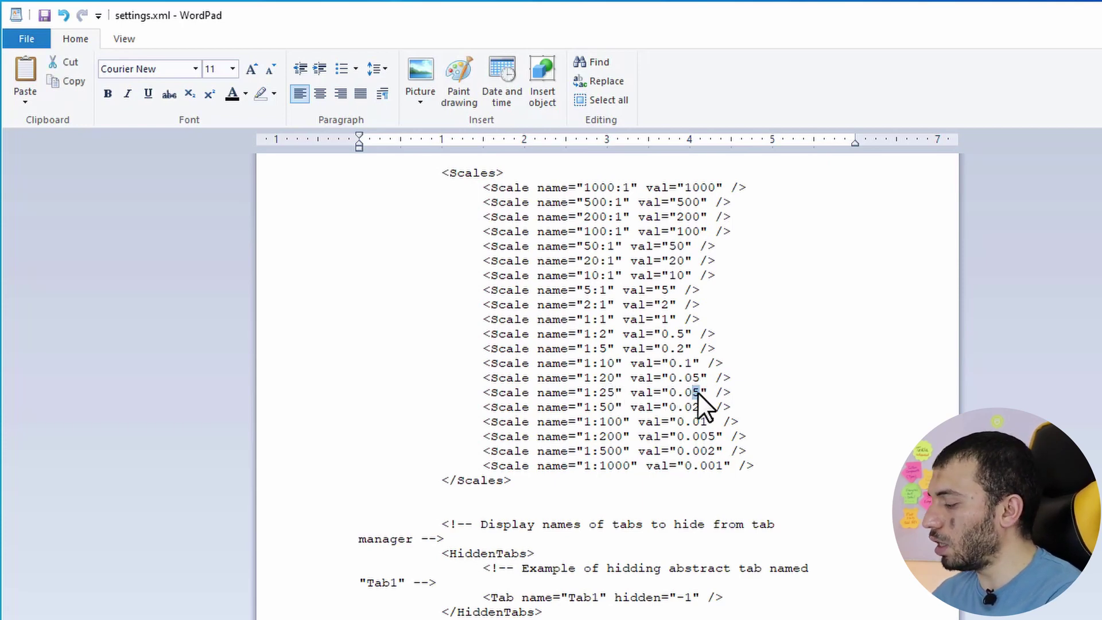
type("4")
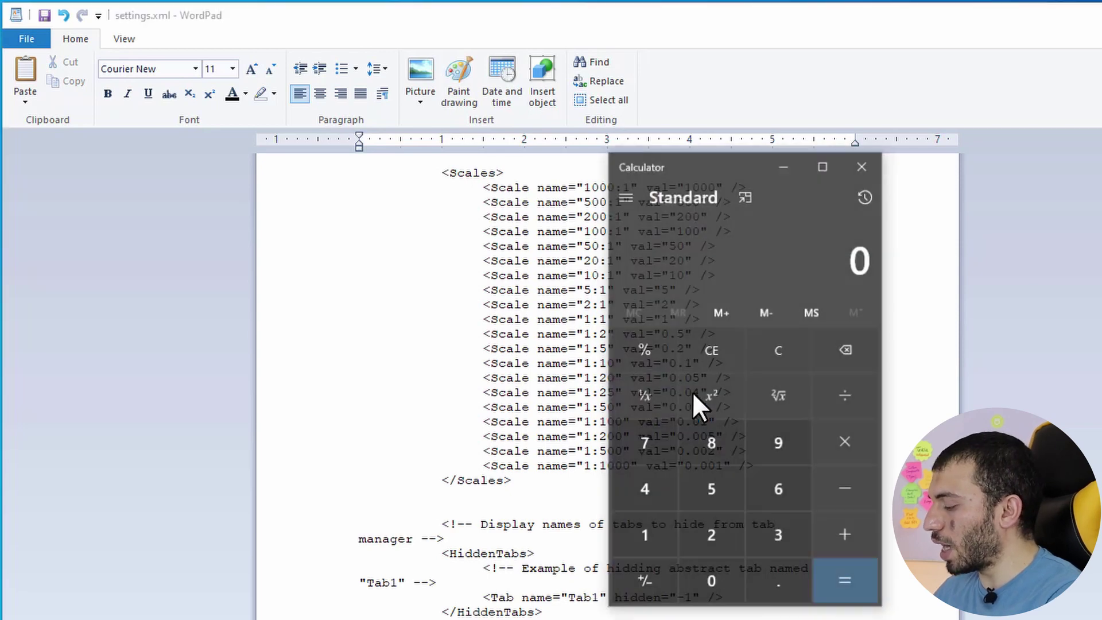
type("1/25")
key("Return")
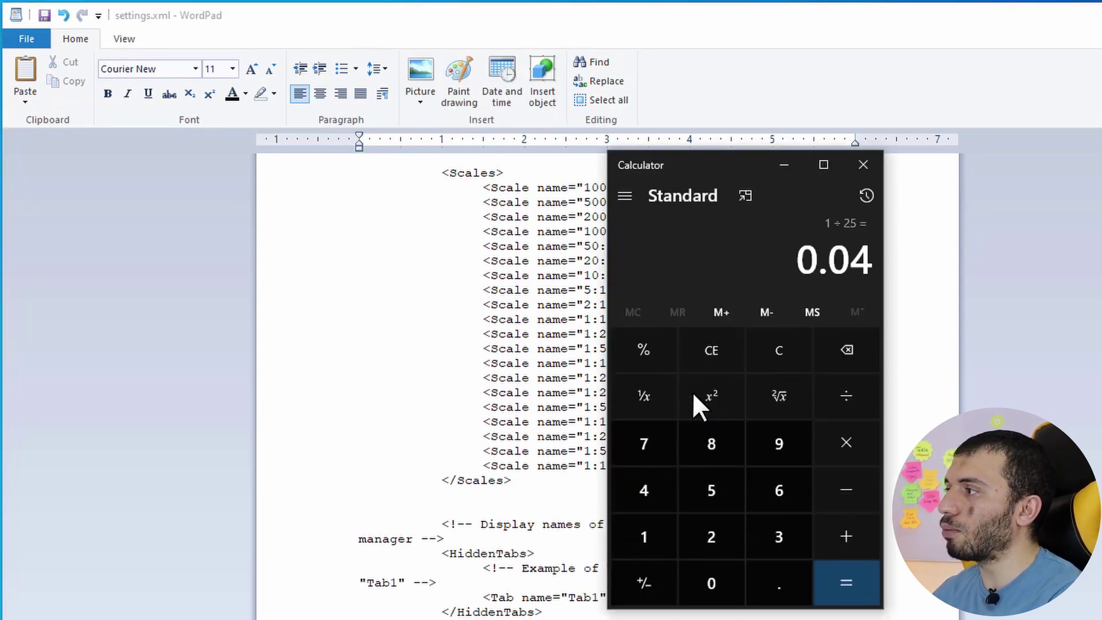
left_click(862, 165)
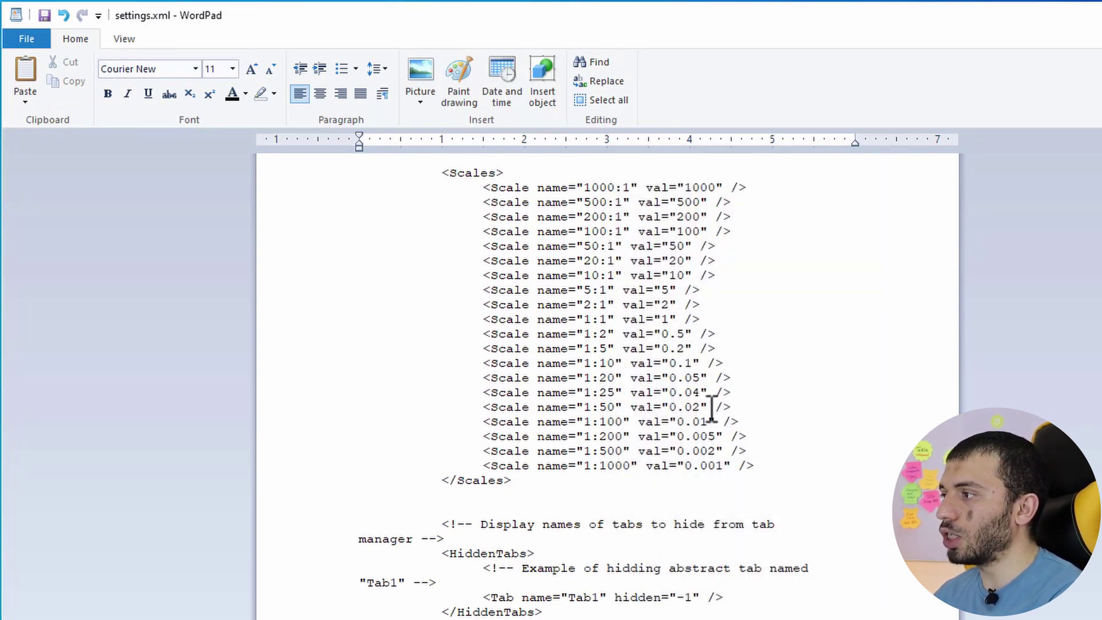
left_click(45, 15)
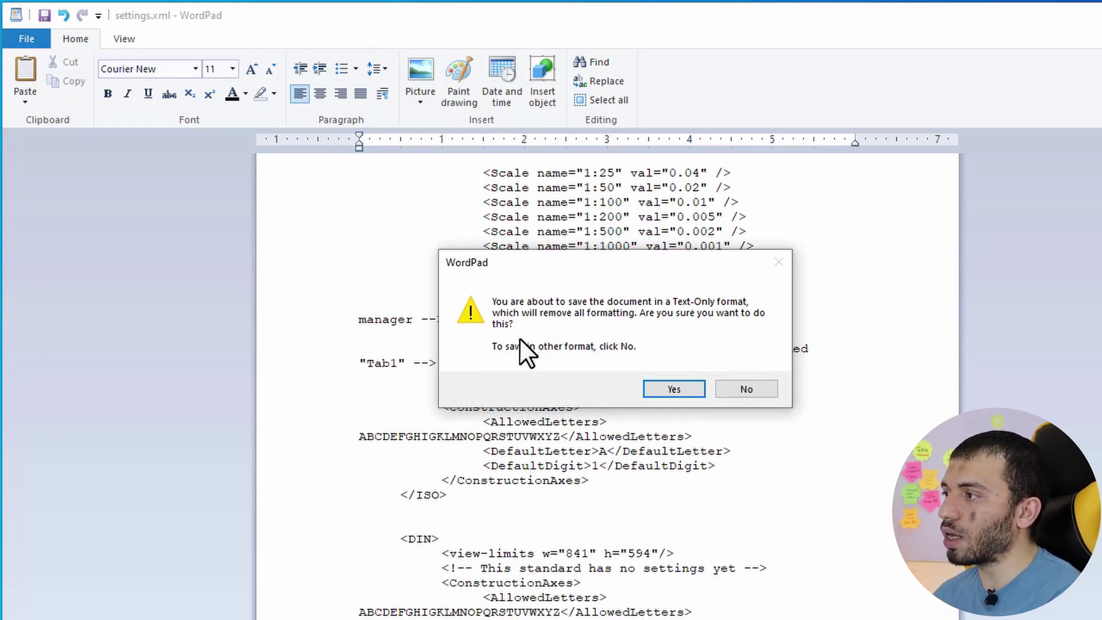
left_click(669, 388)
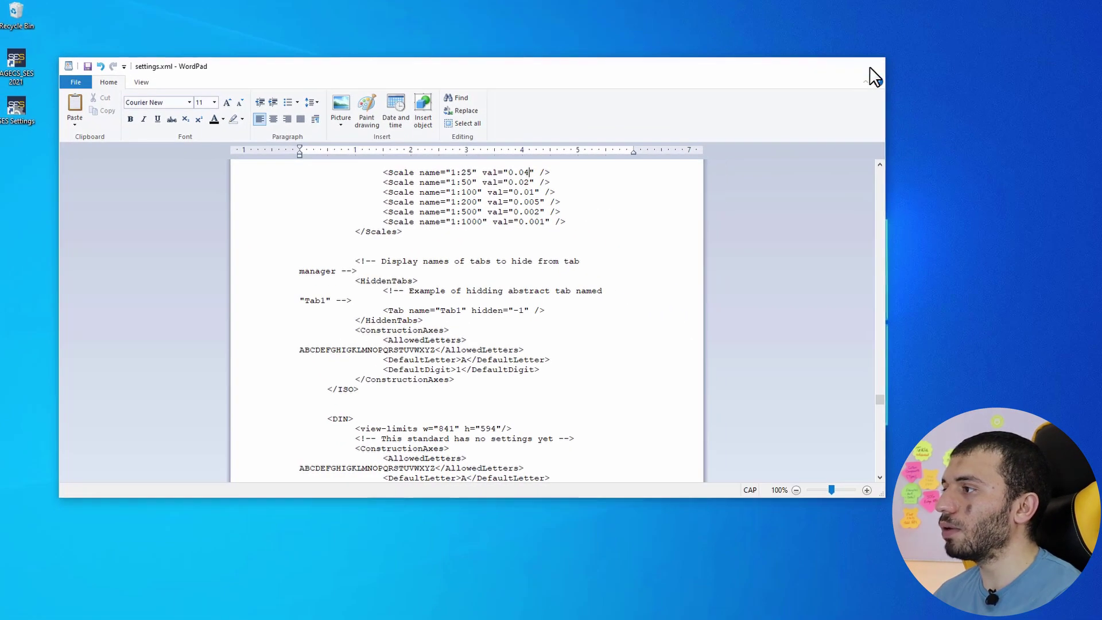
Step: Close WordPad, recheck nanoCAD's scale list, then exit nanoCAD saving 005 BMs RCD.dwg
left_click(871, 71)
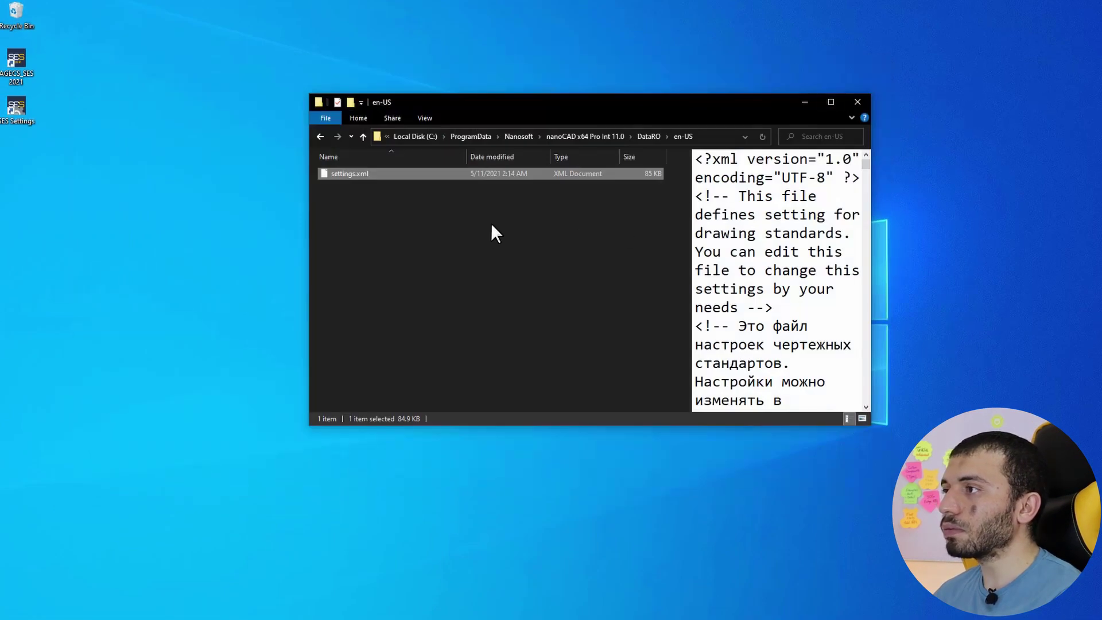
left_click(431, 231)
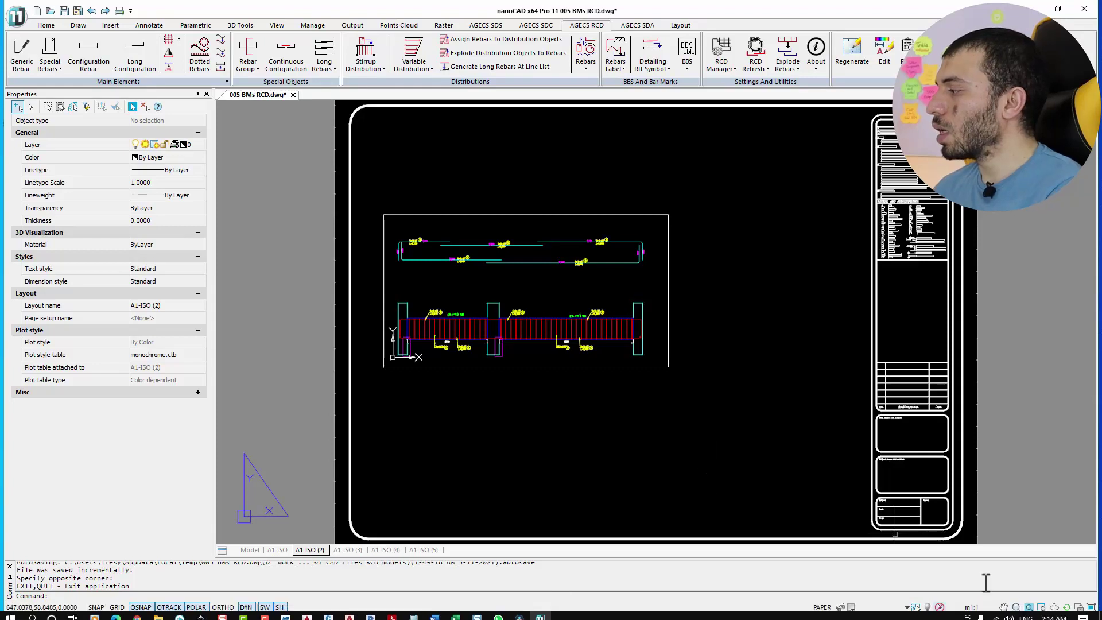
left_click(972, 607)
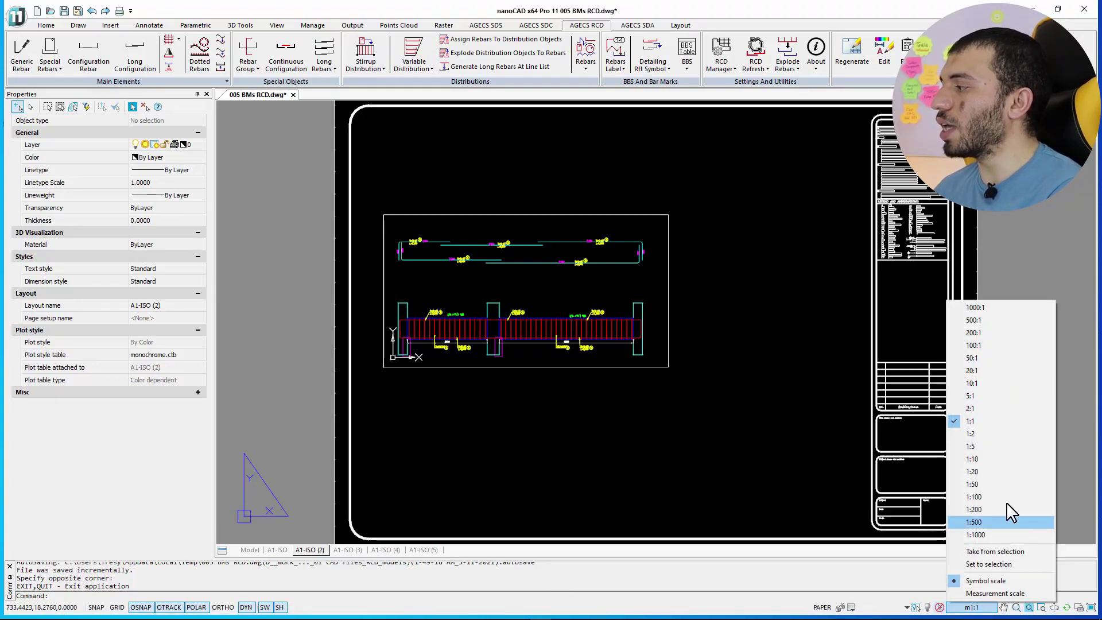
left_click_drag(897, 535, 817, 473)
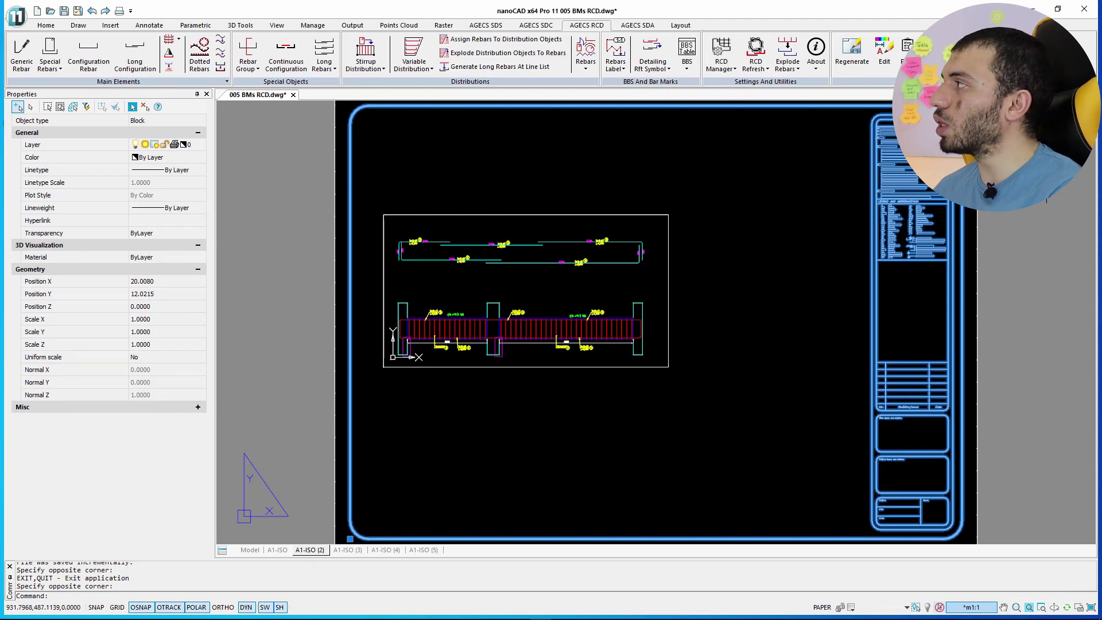
left_click(1083, 9)
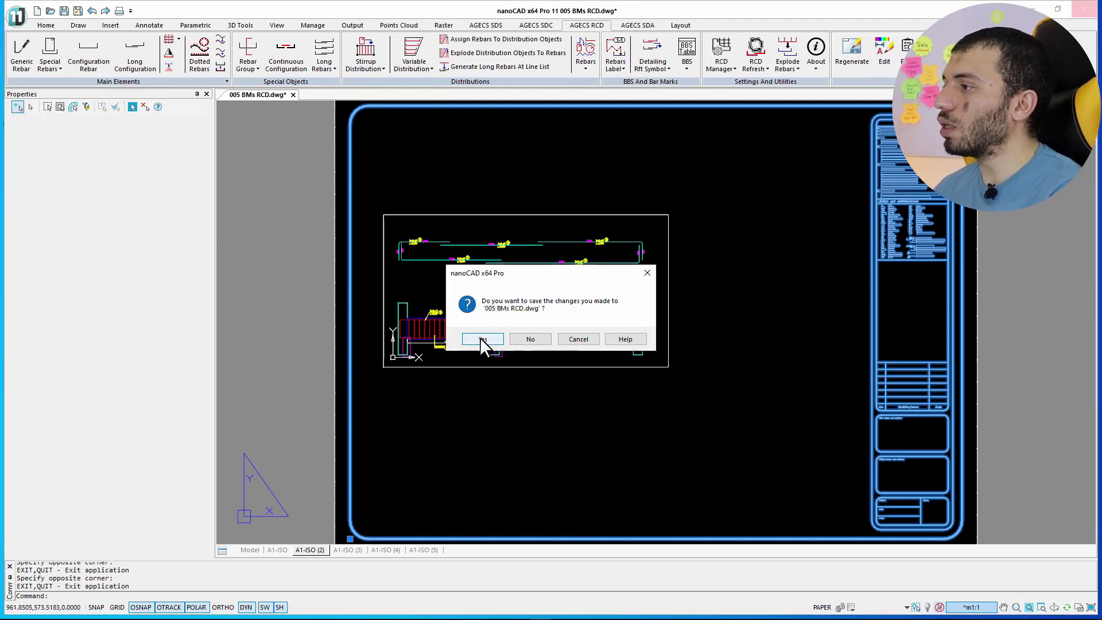
left_click(481, 339)
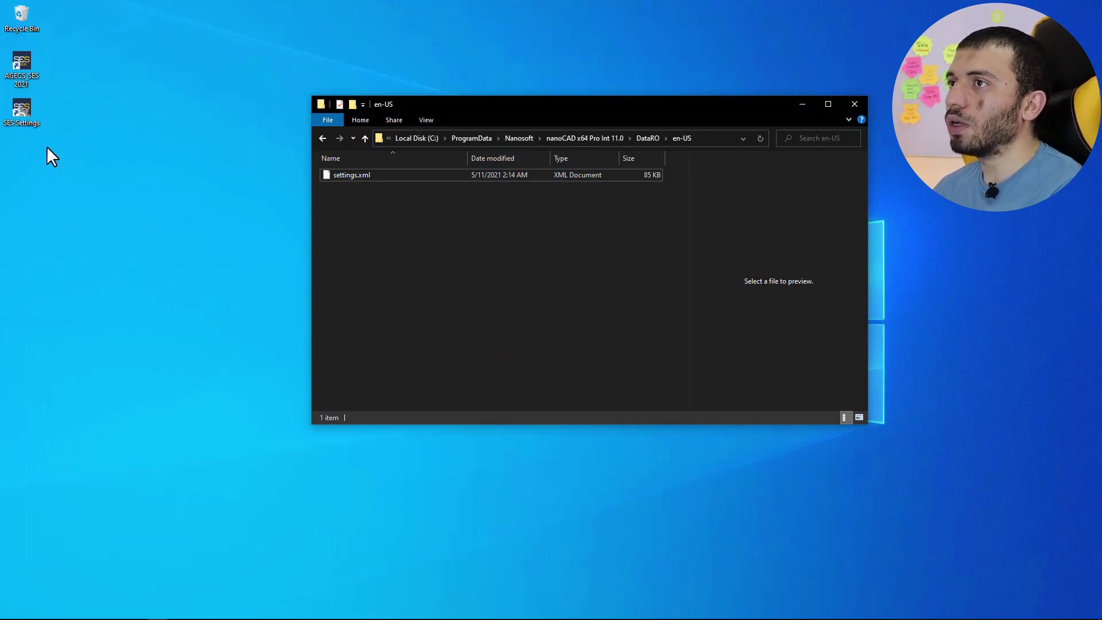
Step: Relaunch nanoCAD from the AGECS SES 2021 desktop shortcut
left_click(25, 67)
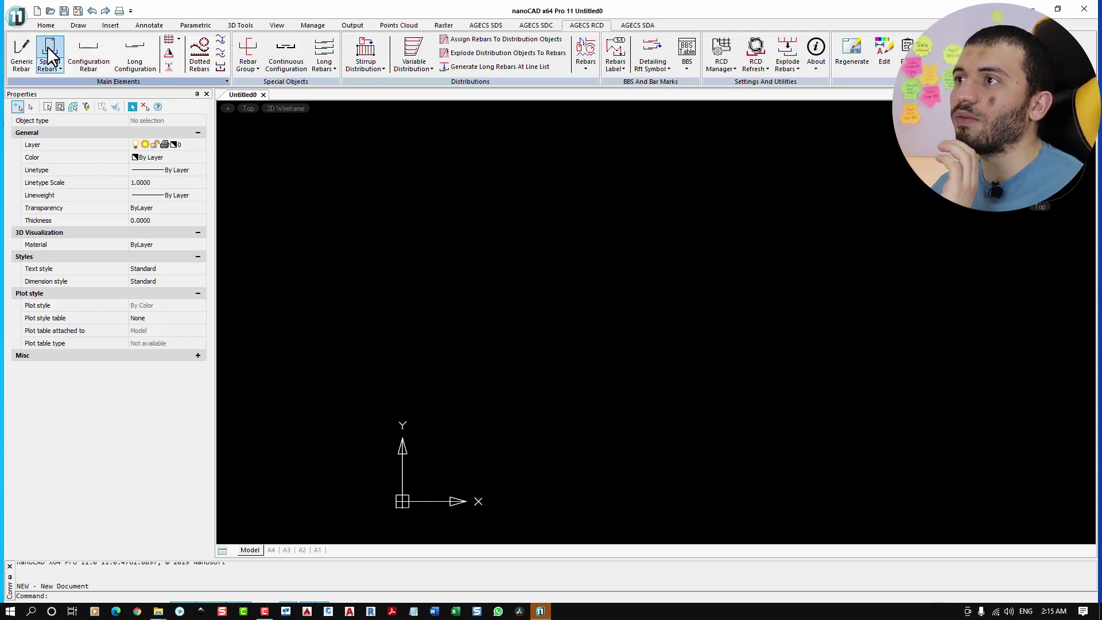
Step: Draw a trial configuration rebar in Untitled0 through three picked points
left_click(85, 54)
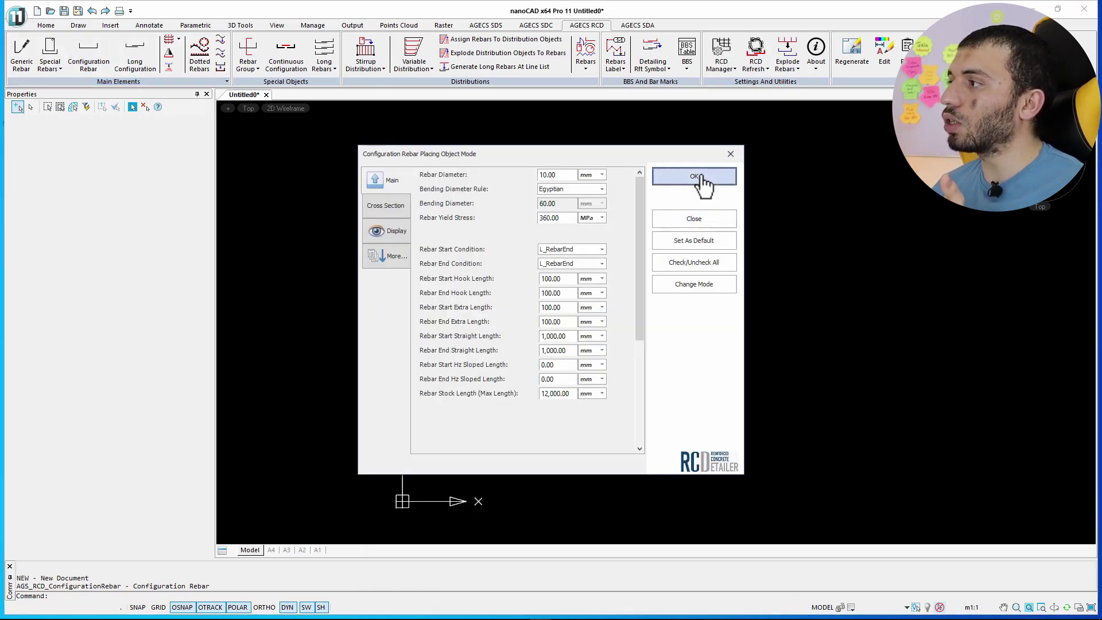
left_click(695, 177)
left_click(486, 277)
left_click(673, 258)
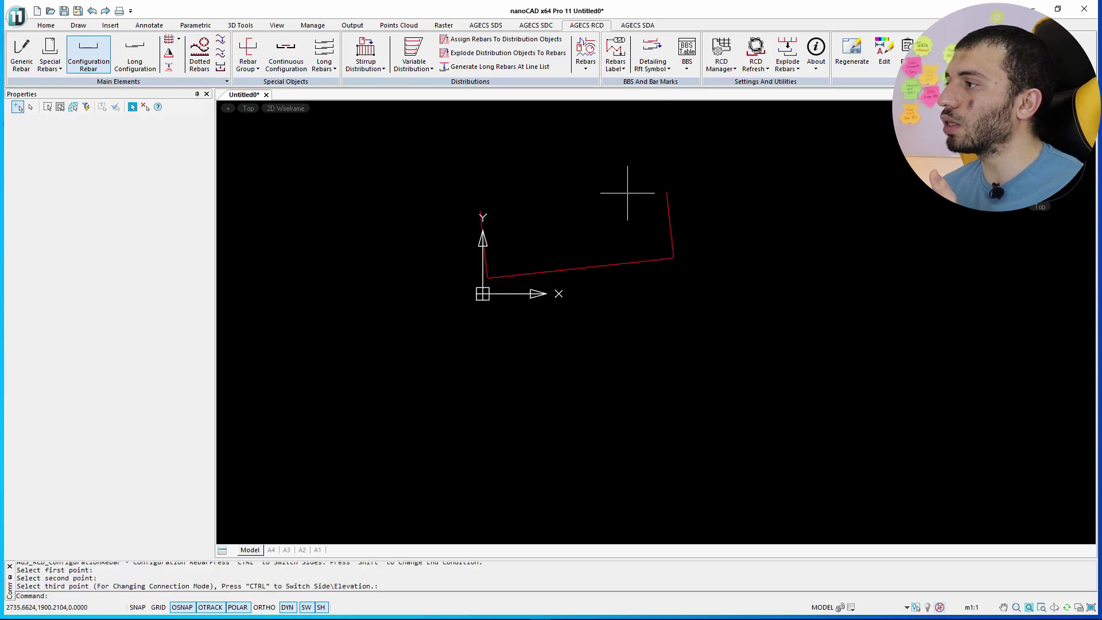
left_click(627, 193)
Step: Select the trial red rebar, then close Untitled0 without saving
key("Return")
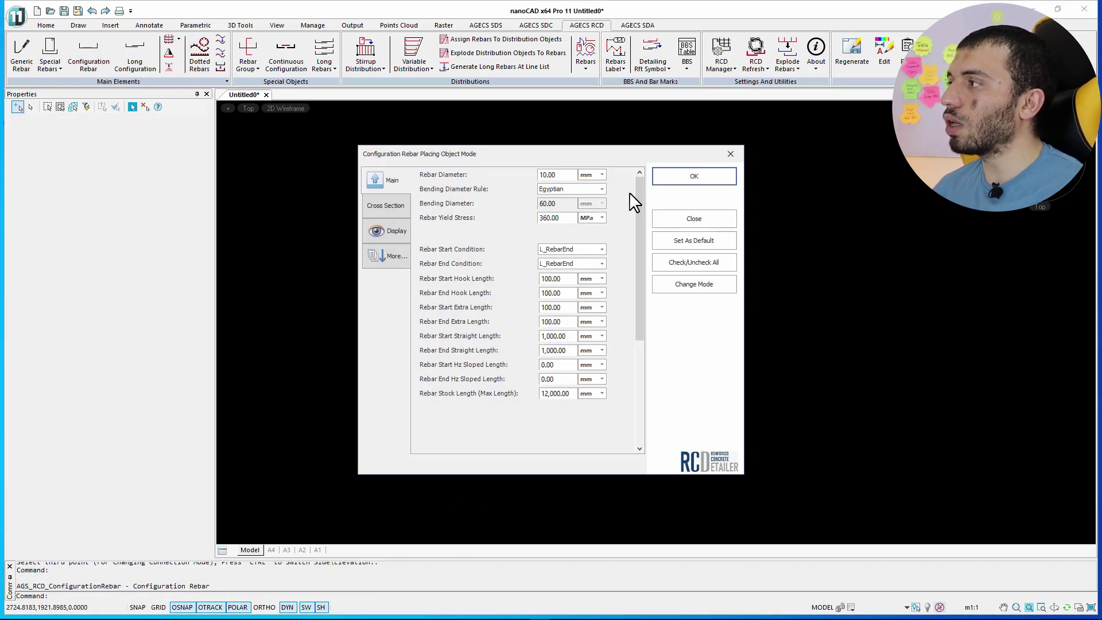
left_click(693, 216)
left_click(702, 188)
left_click(632, 215)
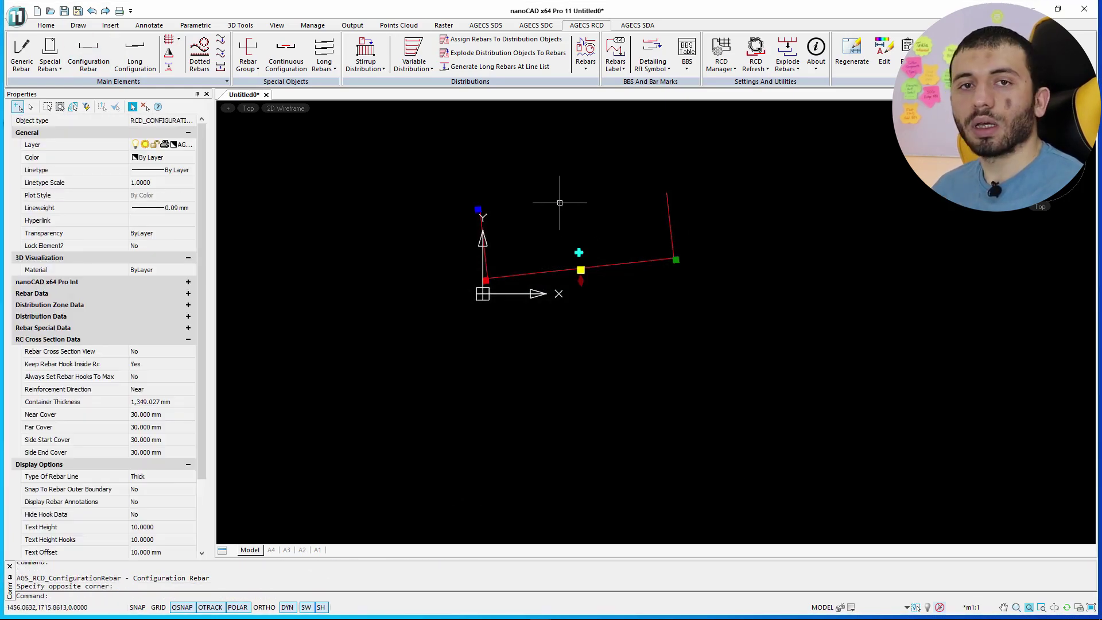
left_click(265, 94)
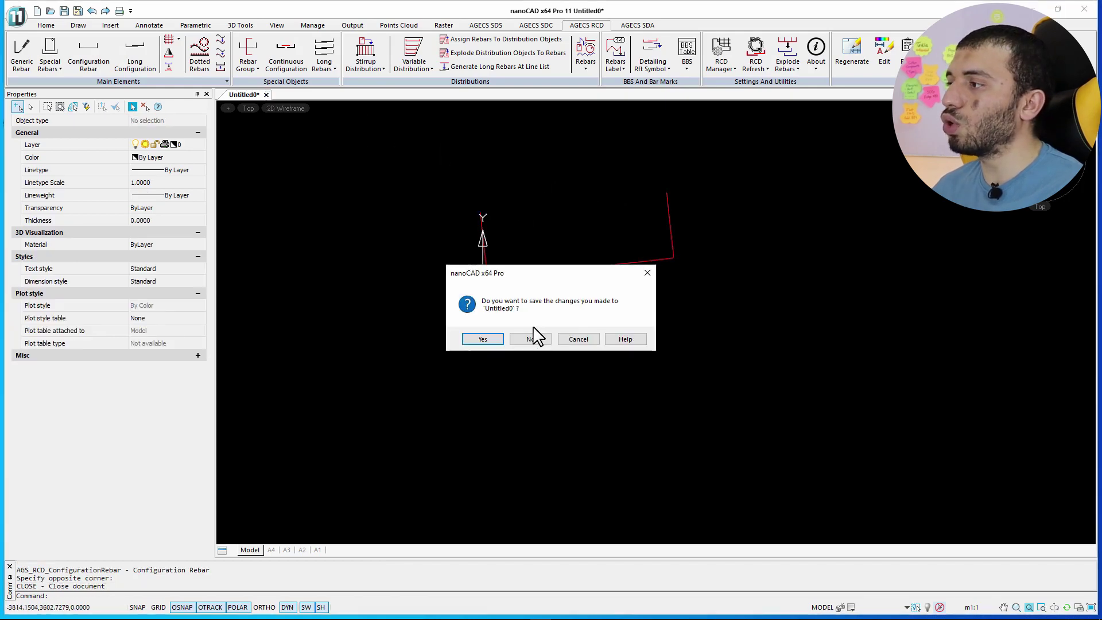
left_click(531, 338)
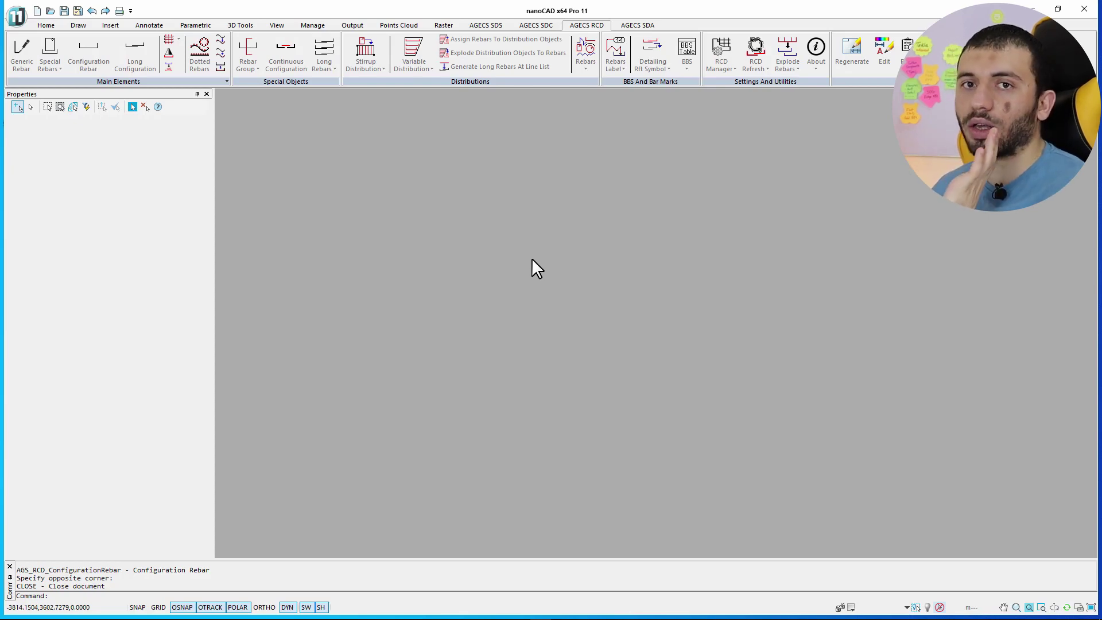
Step: Open 005 BMs RCD.dwg from the RCD_models folder
left_click(16, 16)
left_click(36, 67)
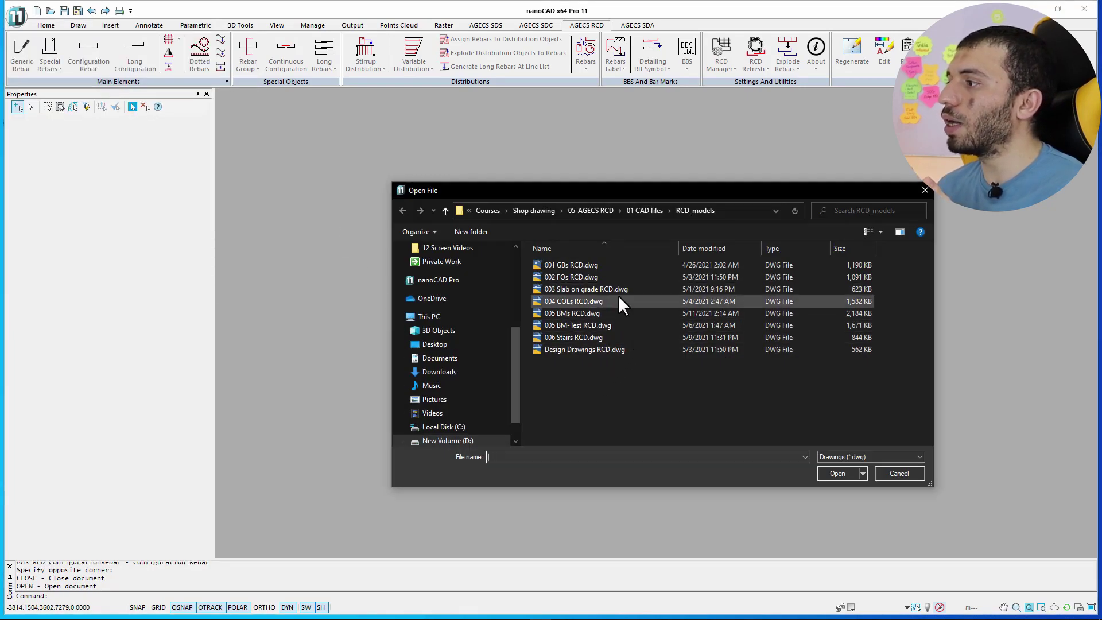
left_click(590, 313)
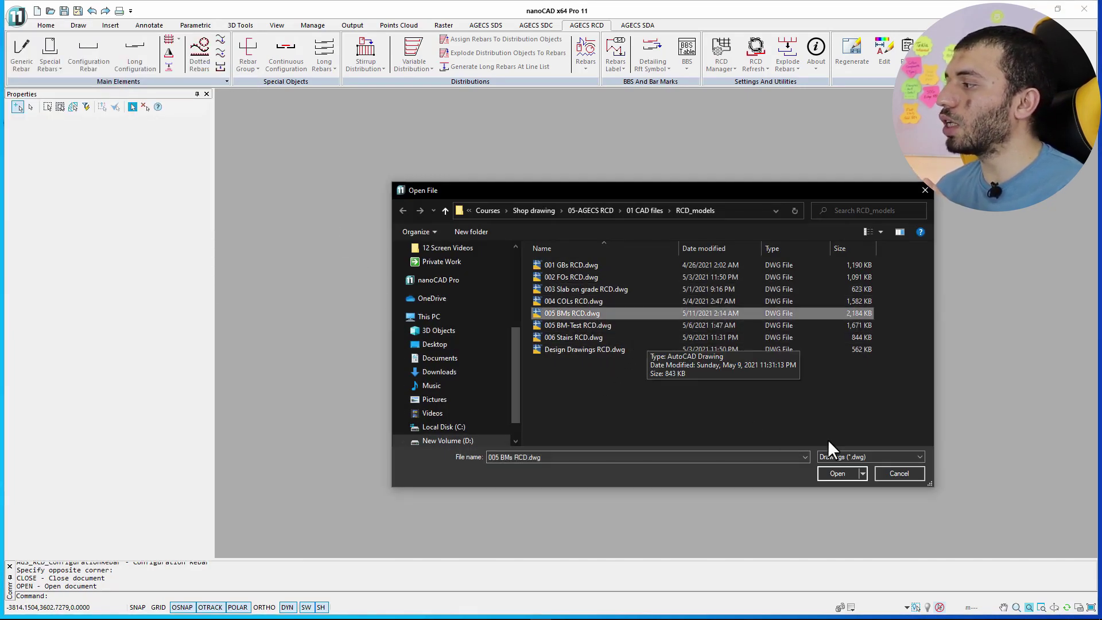
left_click(833, 473)
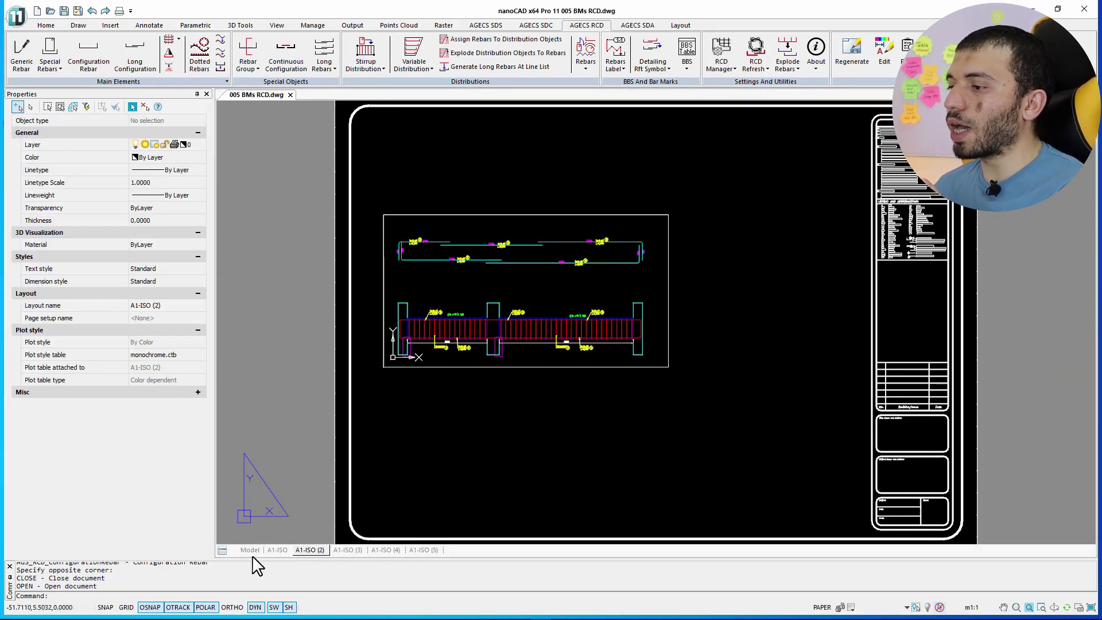
Step: Switch to Model space, window-select the bottom and top beam rebars, and cancel Configuration Rebar
left_click(250, 551)
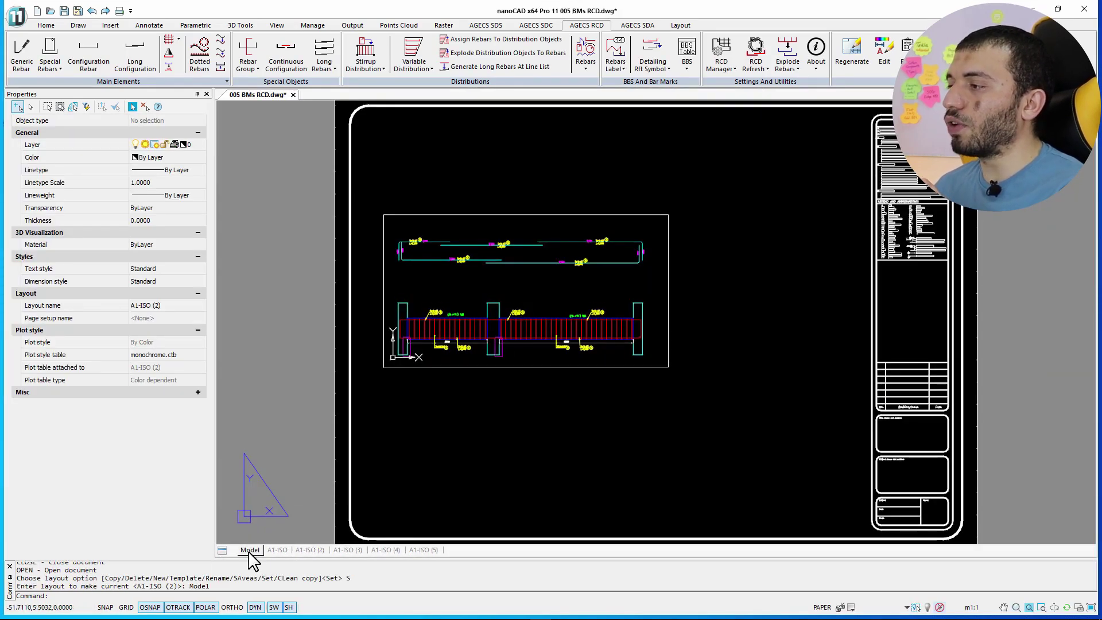
left_click(577, 270)
left_click(525, 210)
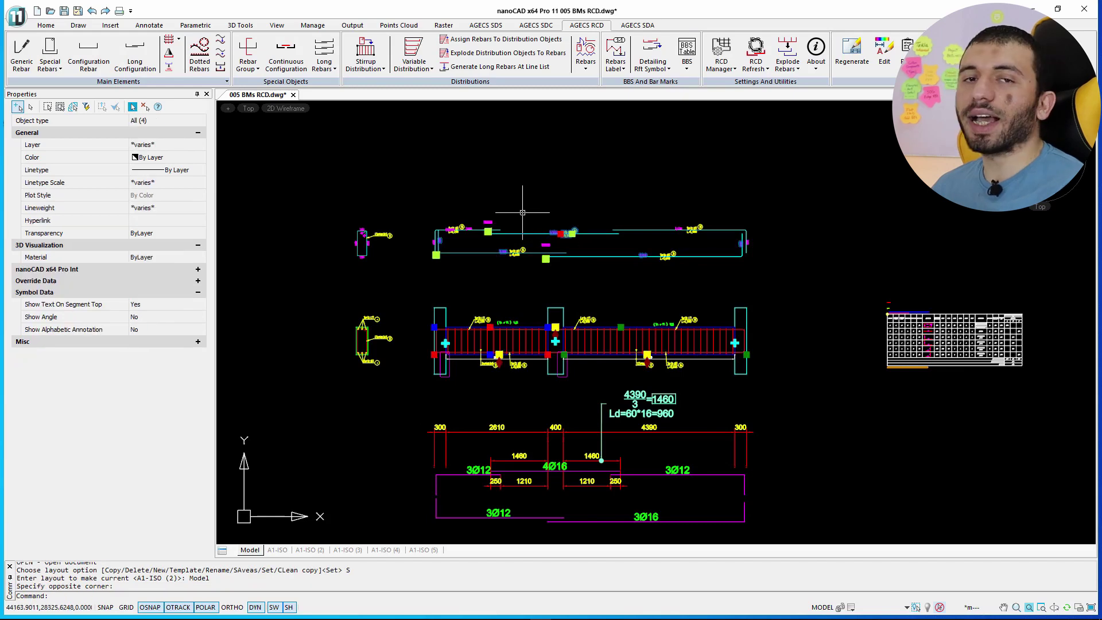
key("Escape")
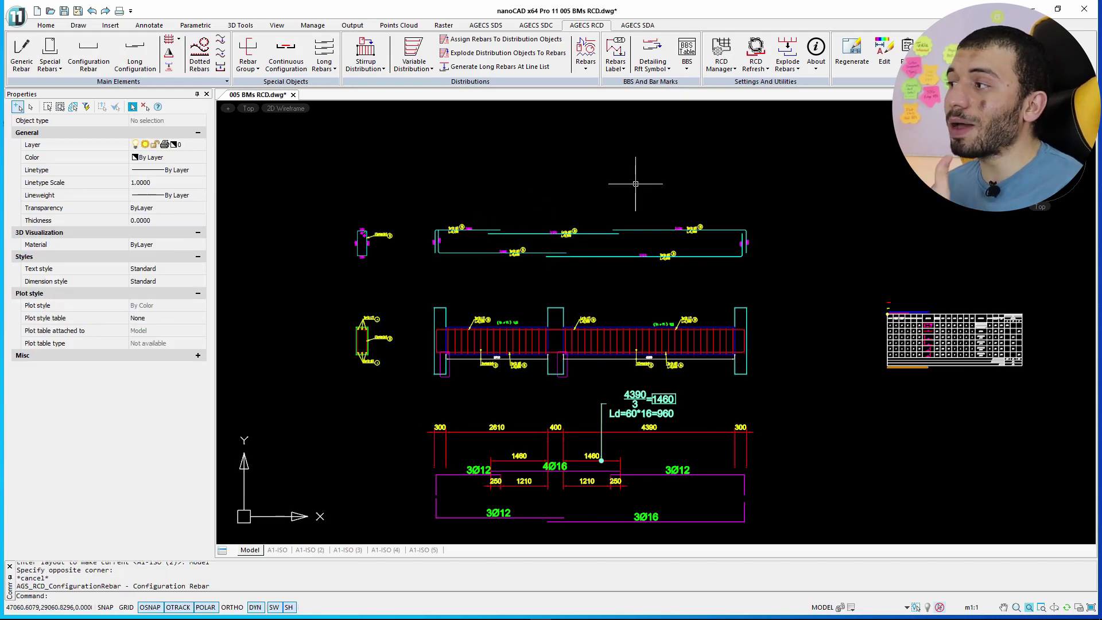
left_click(660, 279)
left_click(408, 184)
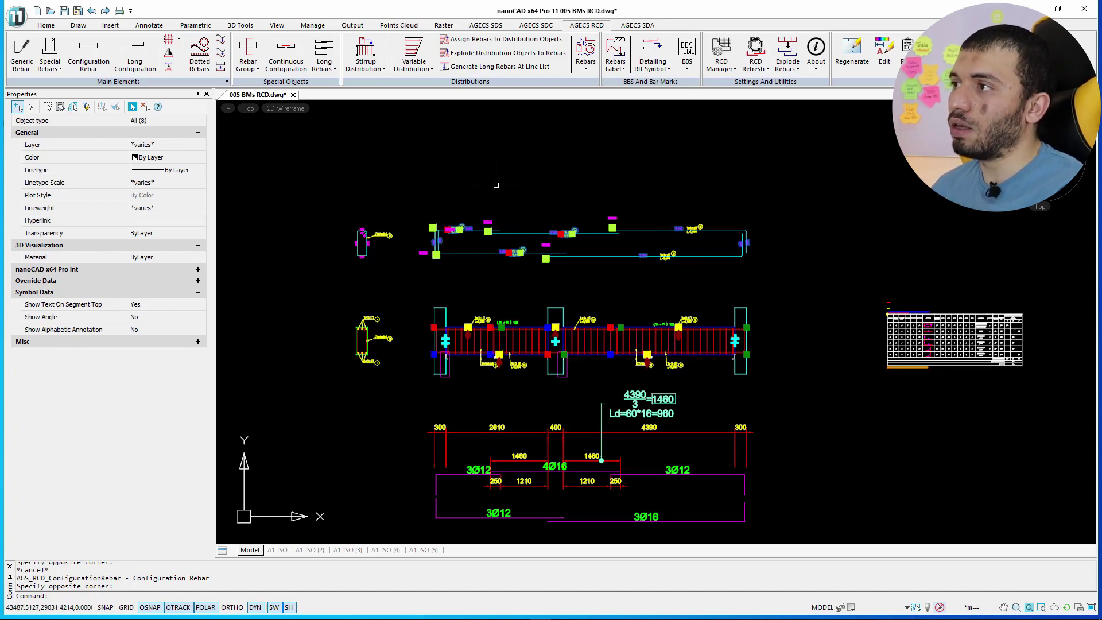
key("Escape")
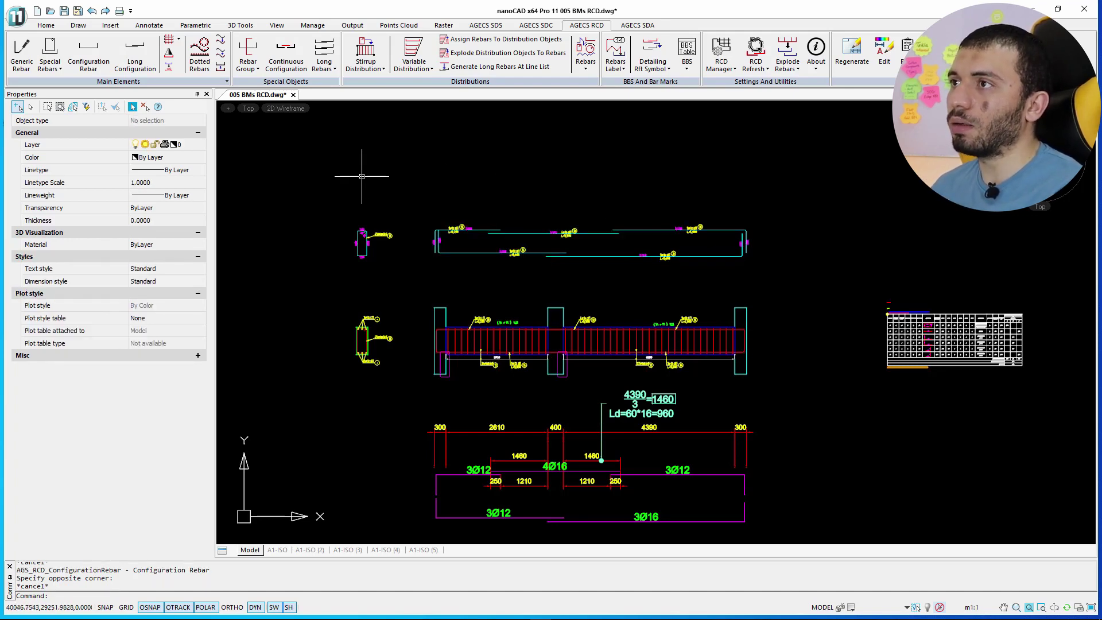
left_click(104, 66)
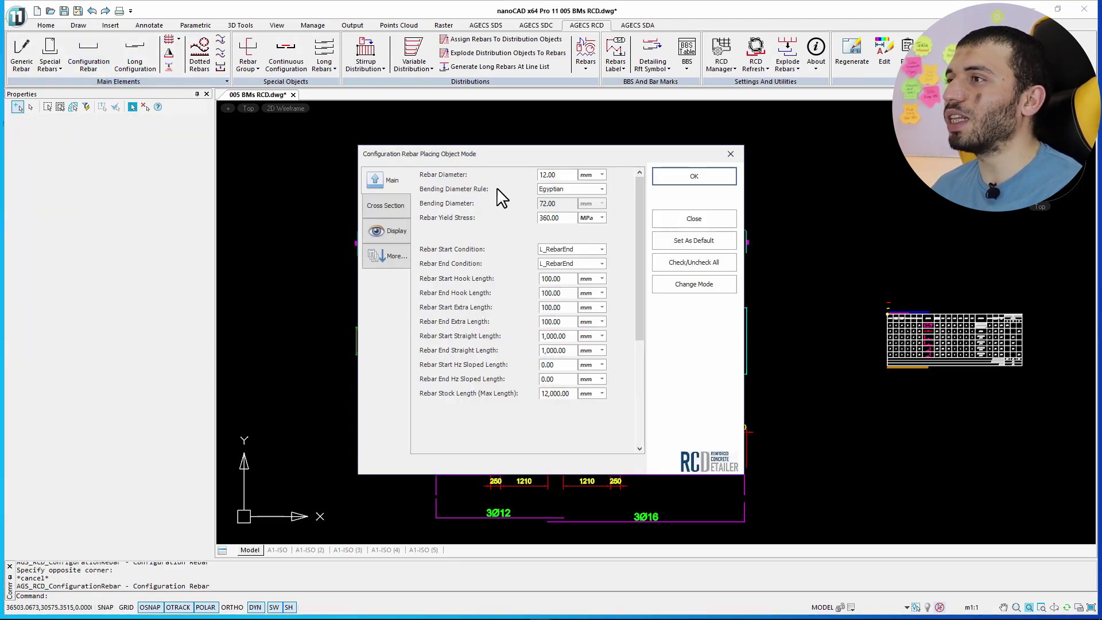
key("Escape")
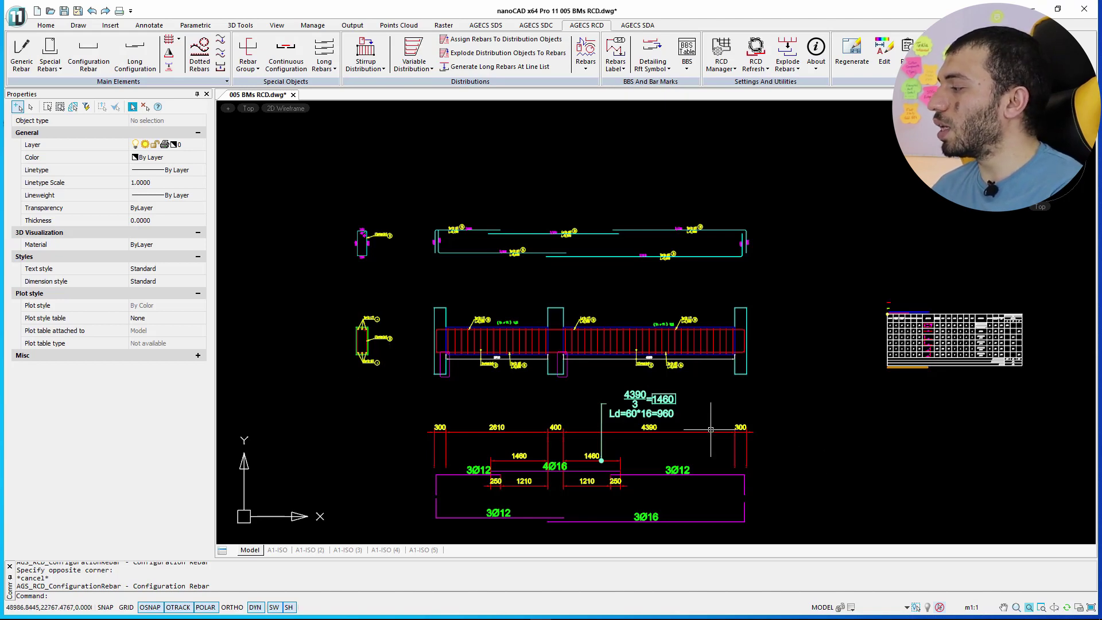
Step: Zoom to the beam sections and window-select the rebar groups
left_click(972, 607)
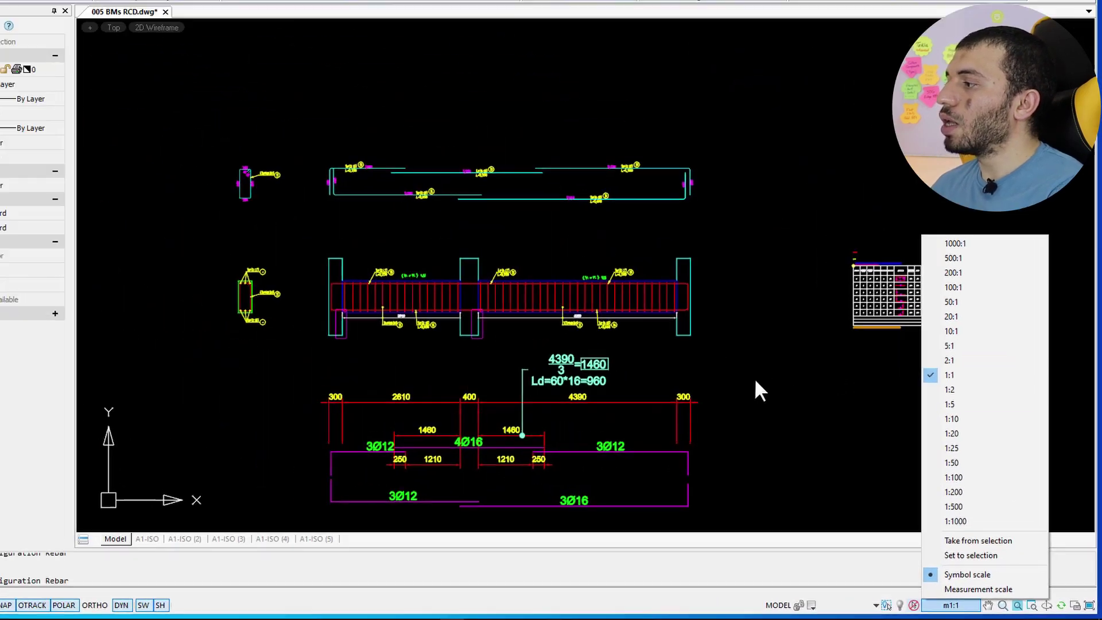
left_click(756, 386)
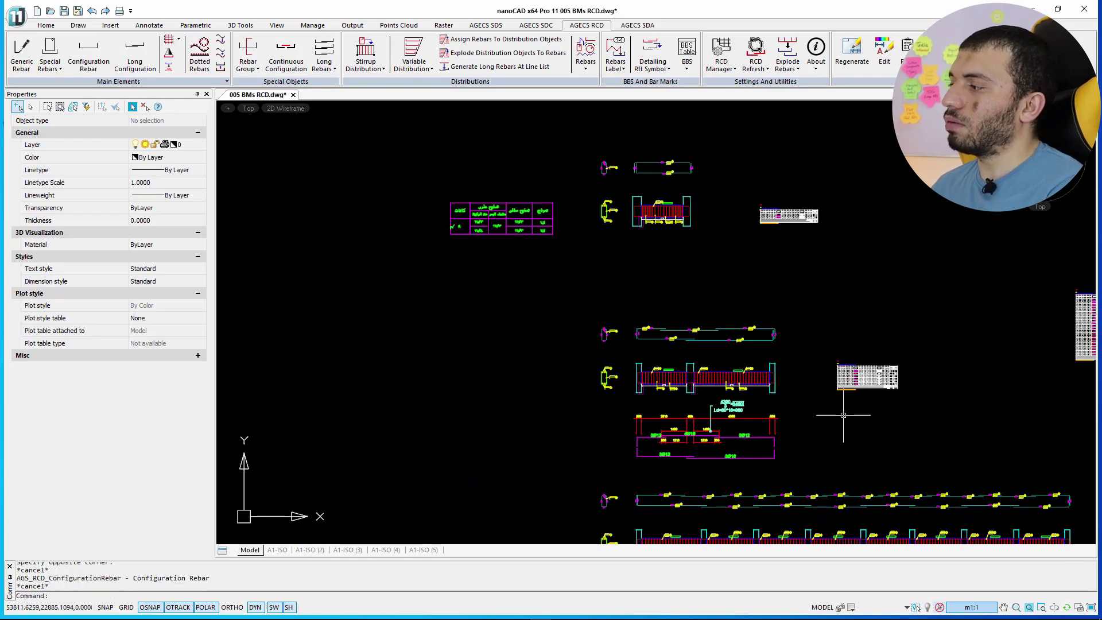
middle_click_drag(843, 415, 668, 331)
scroll(567, 345, "down", 4)
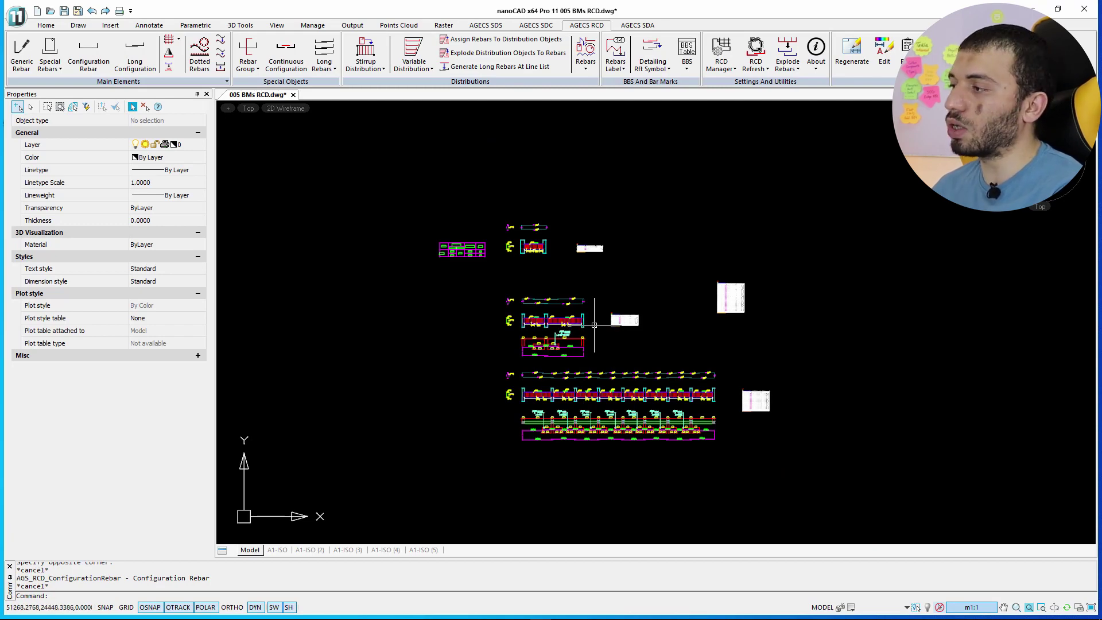
left_click_drag(725, 364, 482, 467)
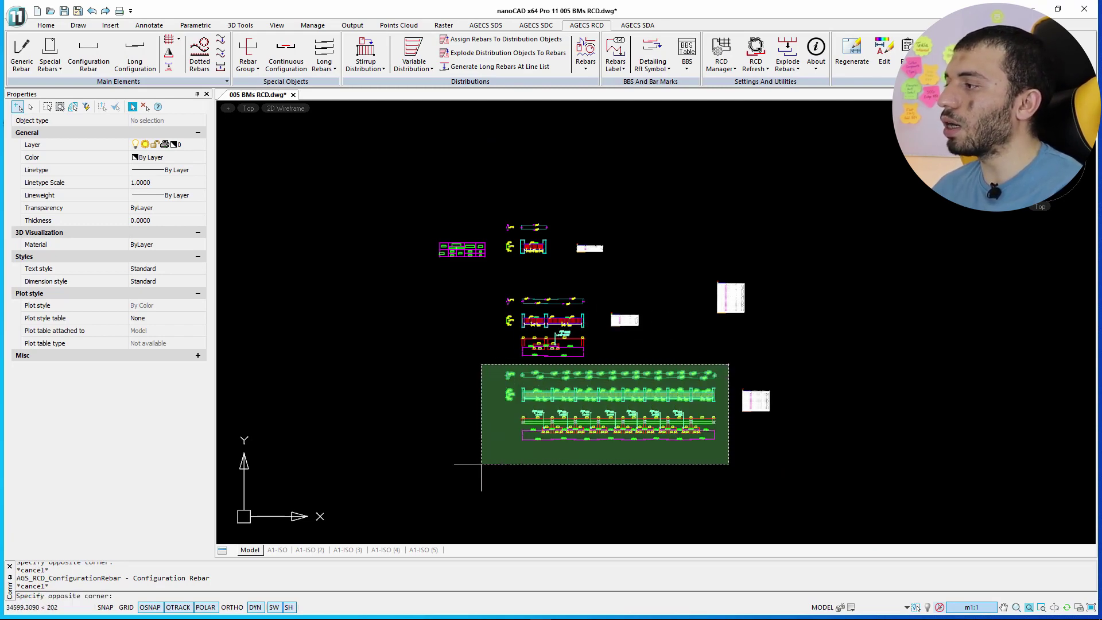
middle_click_drag(593, 285, 608, 337)
left_click_drag(609, 337, 523, 353)
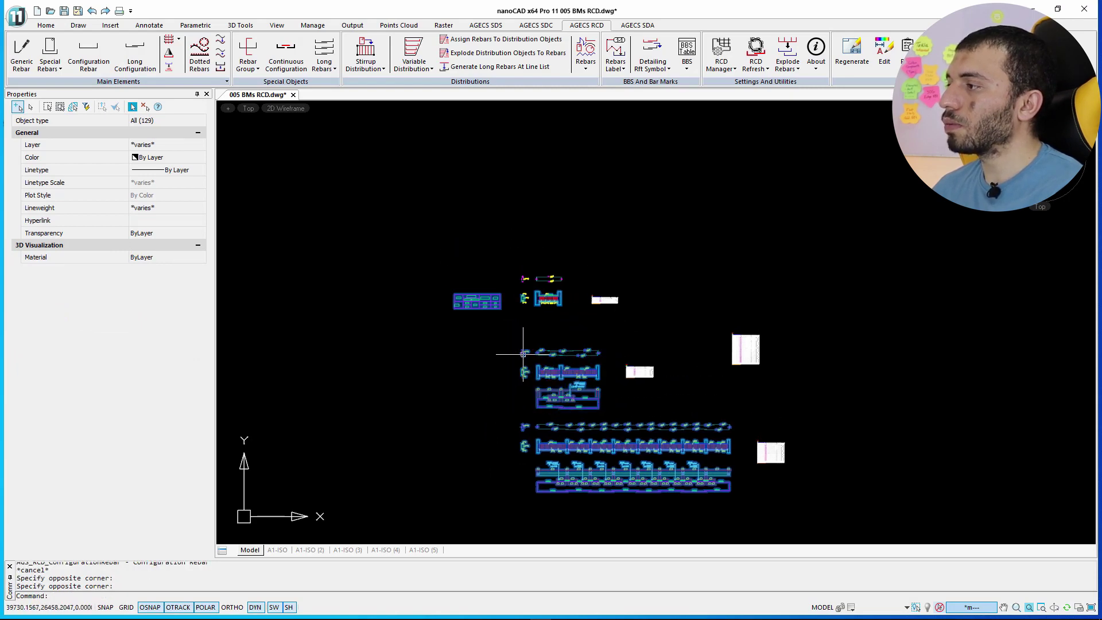
left_click_drag(565, 260, 491, 344)
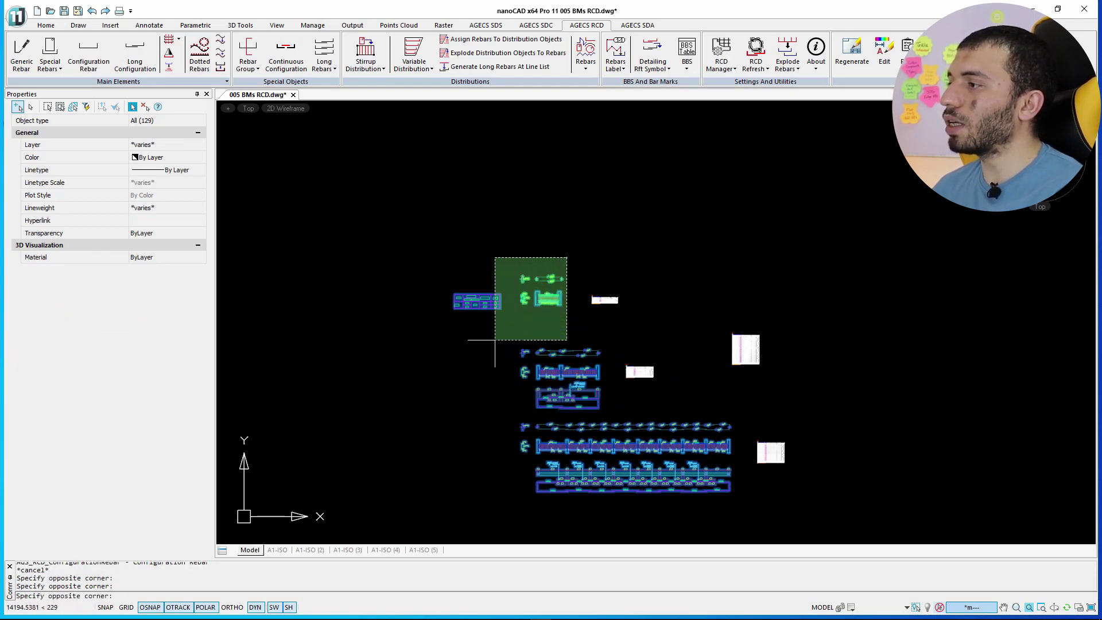
left_click(476, 304, "shift")
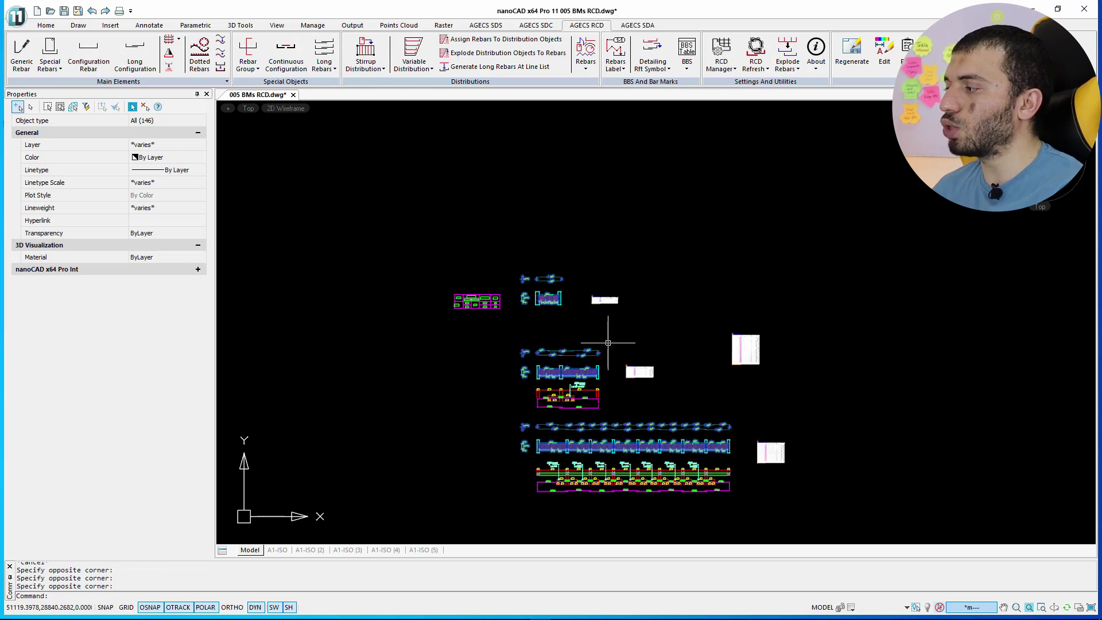
Step: Apply the 1:25 annotation scale to the rebars, then undo back to 1:1
left_click(982, 606)
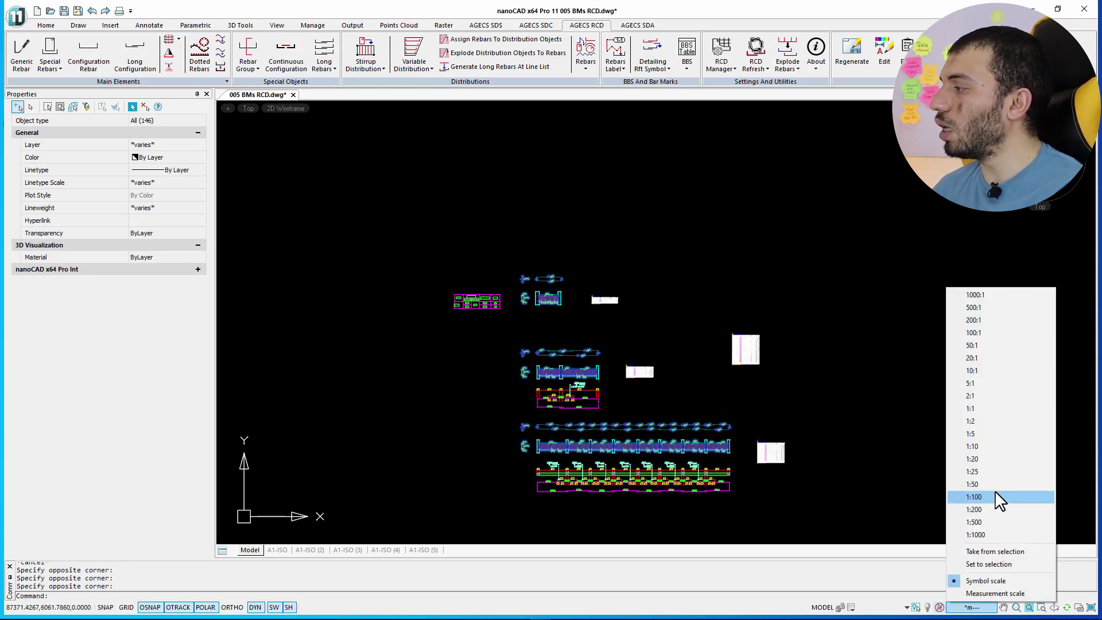
left_click(983, 472)
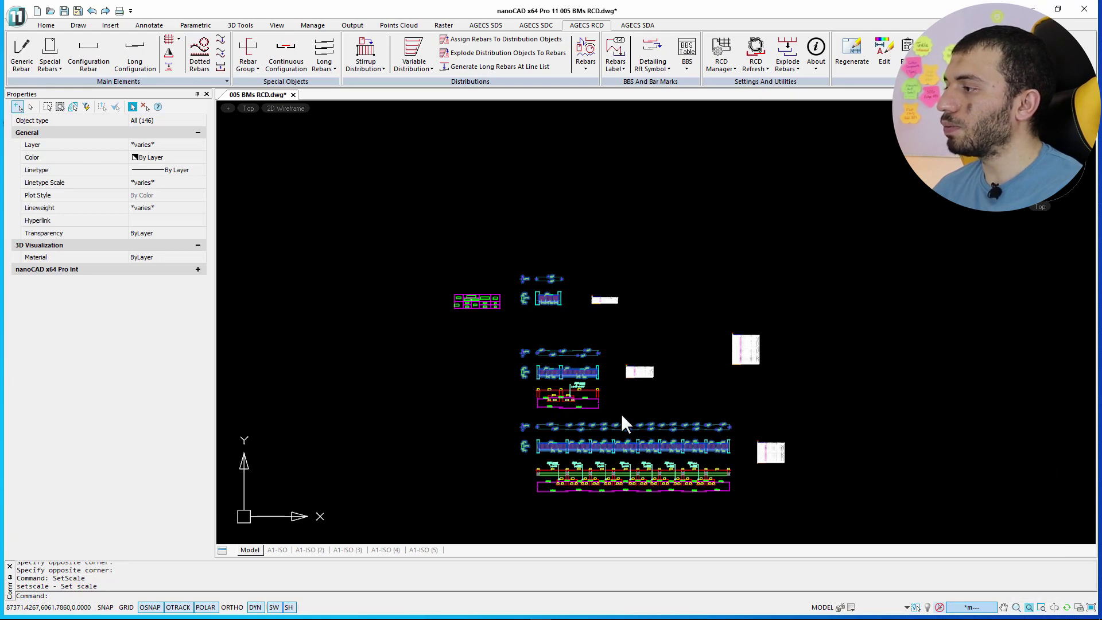
scroll(528, 368, "up", 3)
scroll(527, 367, "up", 3)
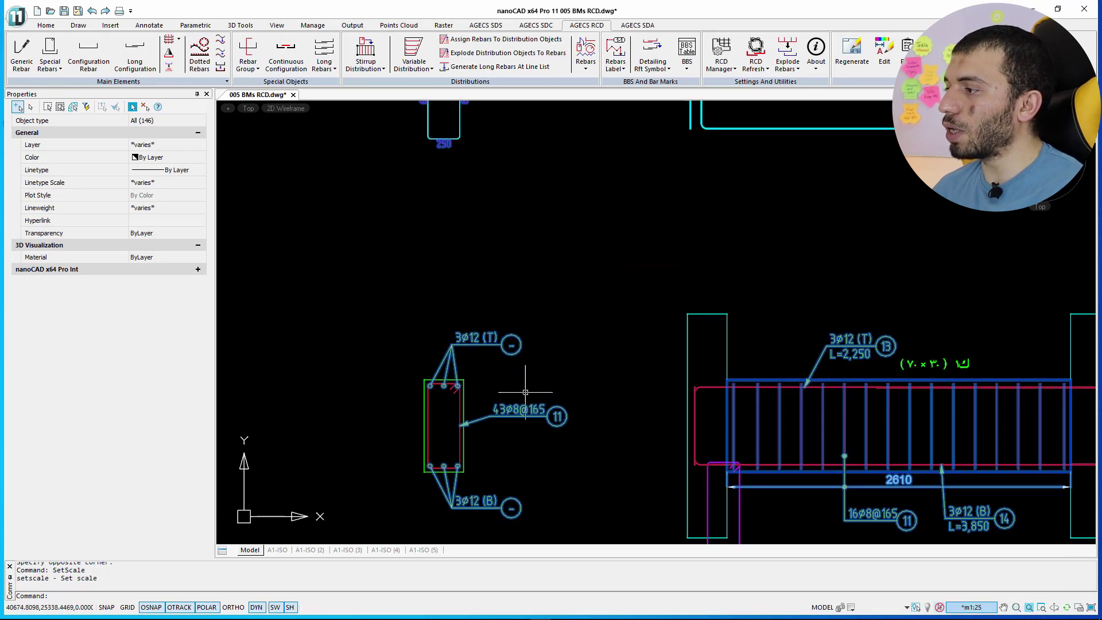
scroll(525, 404, "up", 3)
key("ctrl+z")
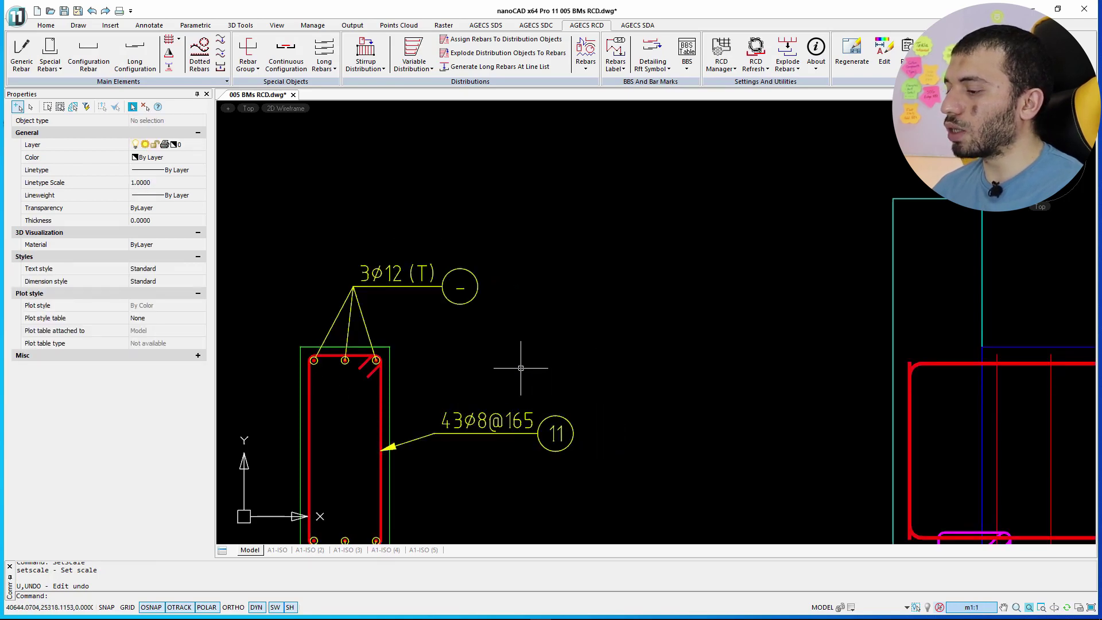
key("ctrl+y")
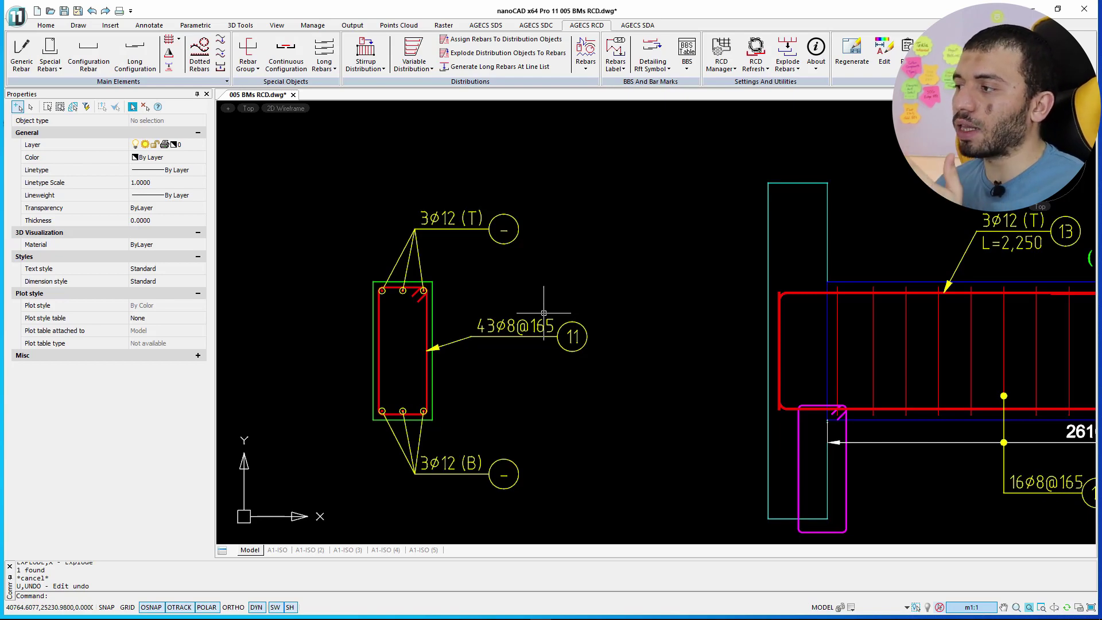
left_click(528, 323)
type("x")
key("Return")
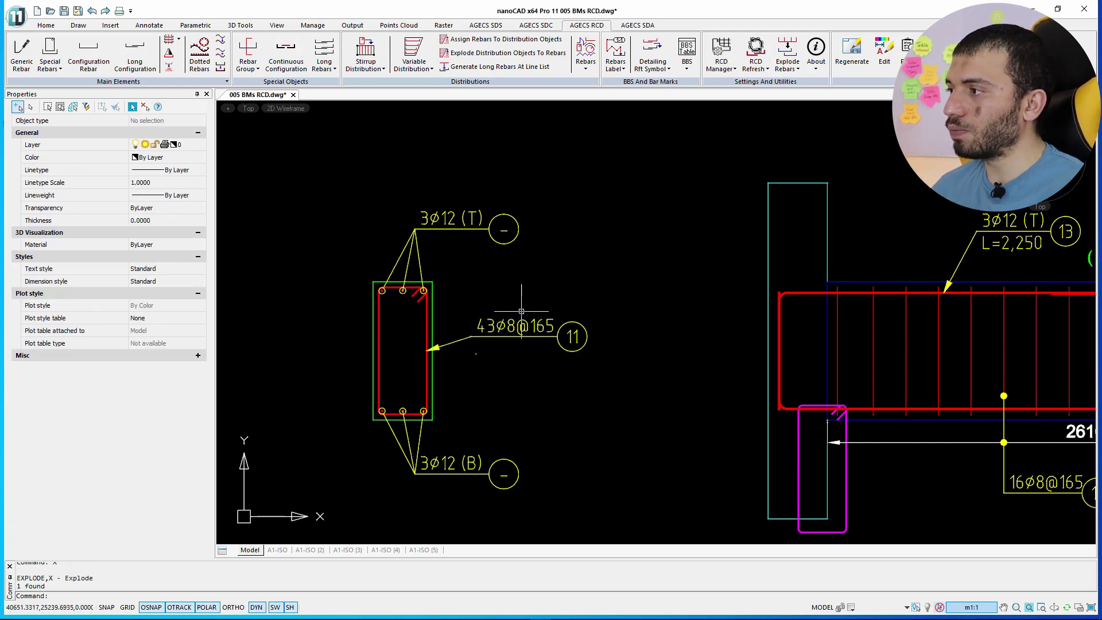
left_click(527, 324)
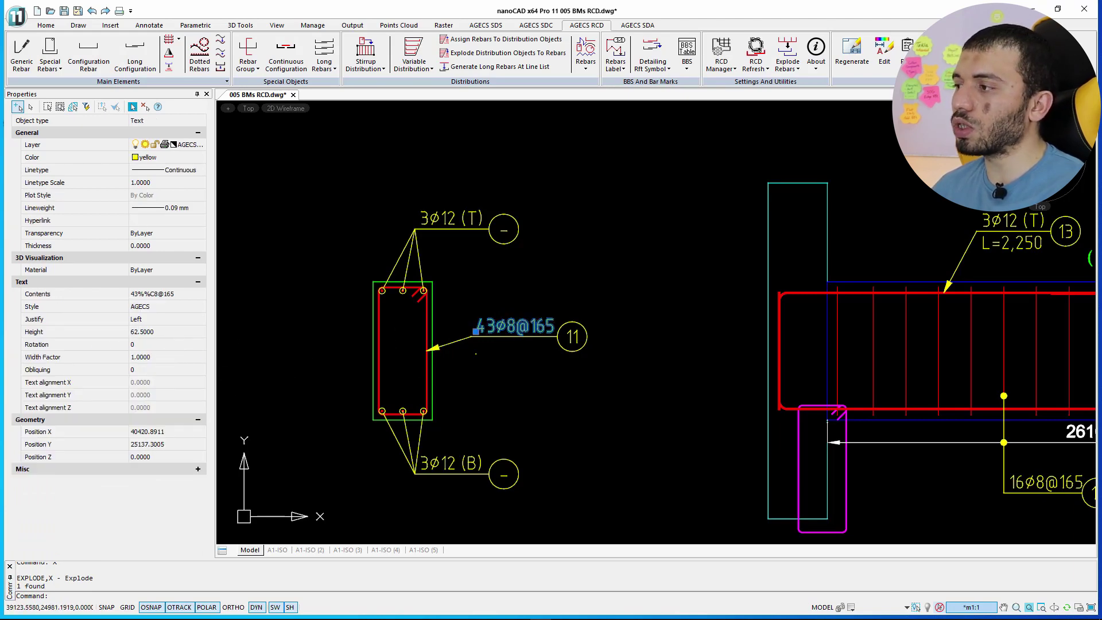
key("Escape")
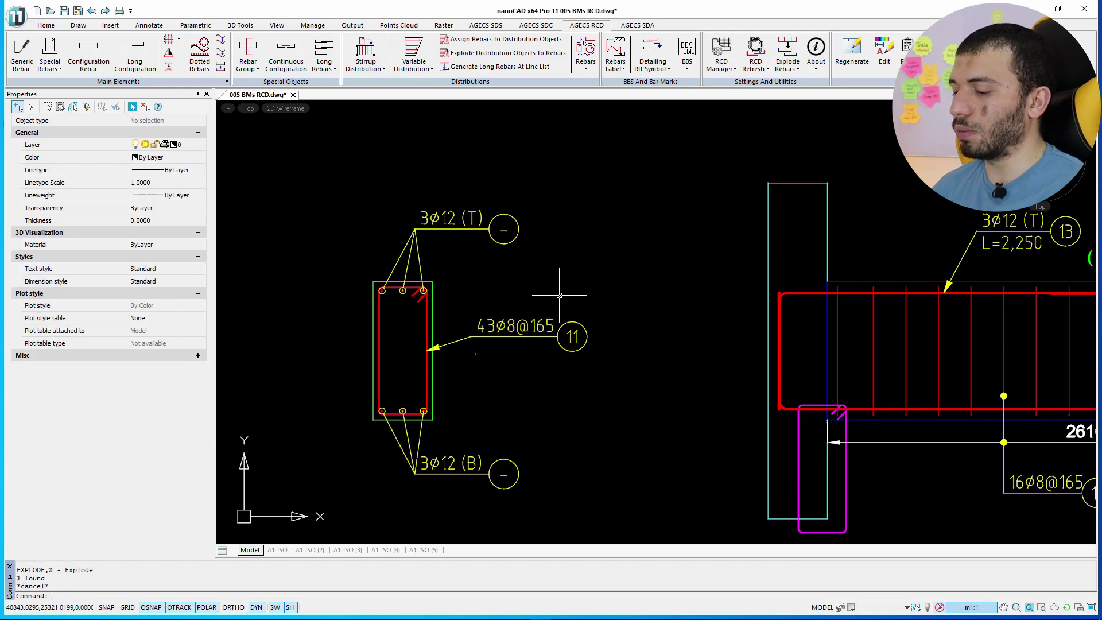
key("ctrl+z")
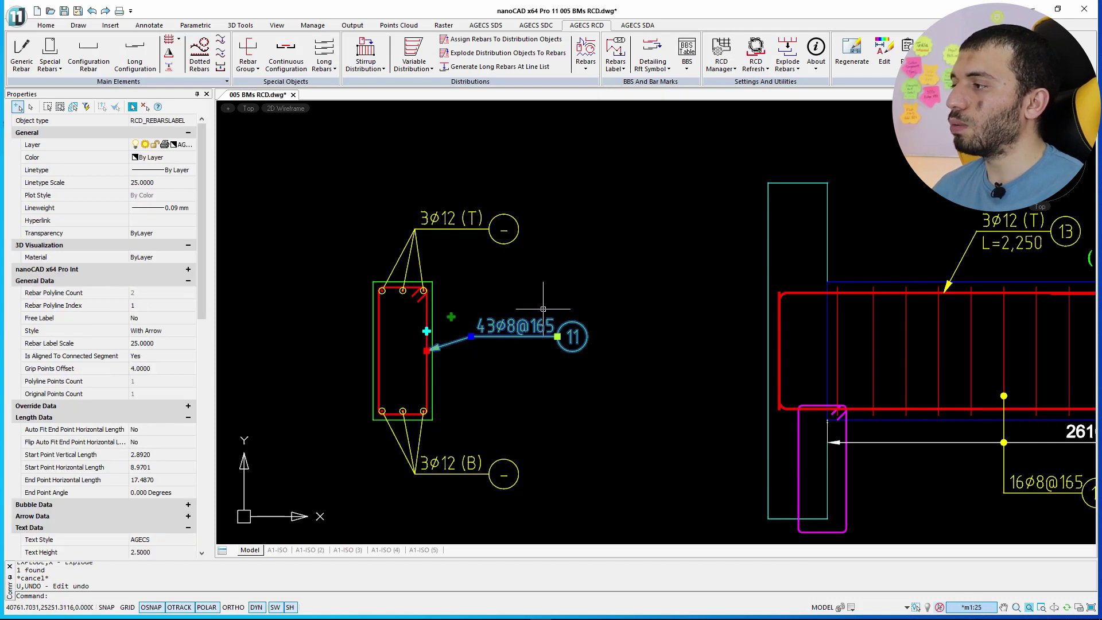
key("Escape")
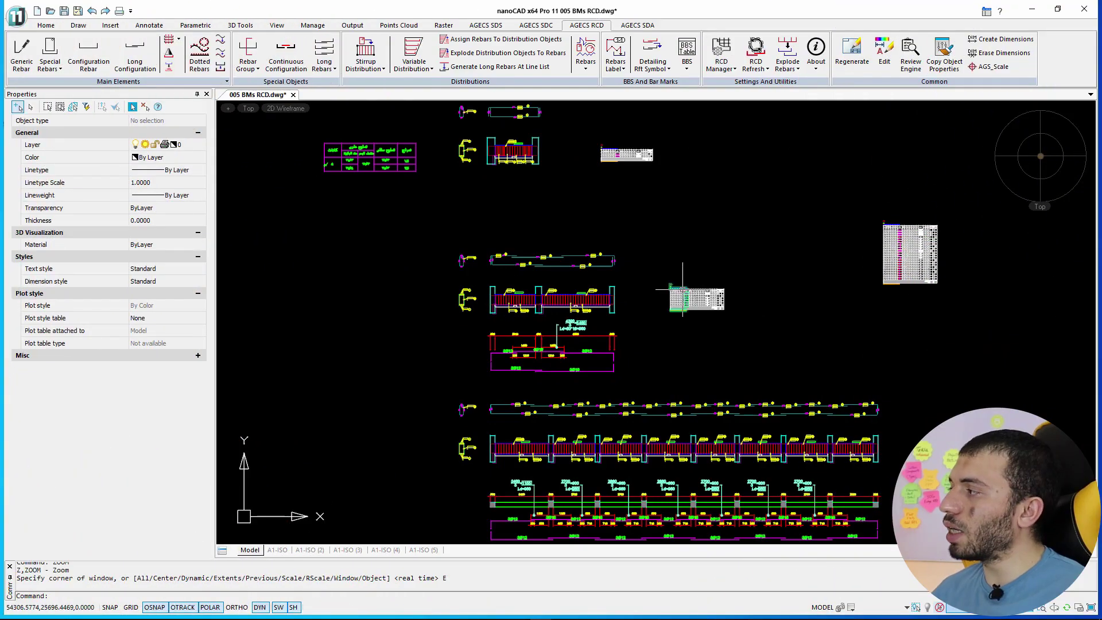
Step: Select the BBS table and collapse its general BBS and symbol property groups
scroll(615, 266, "up", 5)
scroll(531, 216, "up", 3)
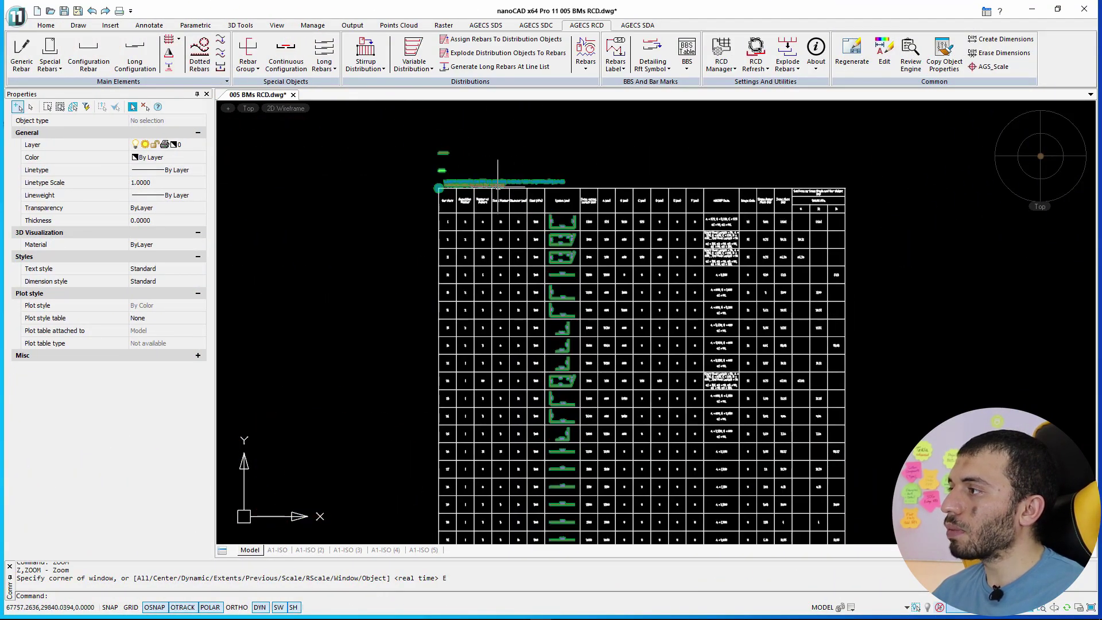
middle_click_drag(398, 195, 392, 238)
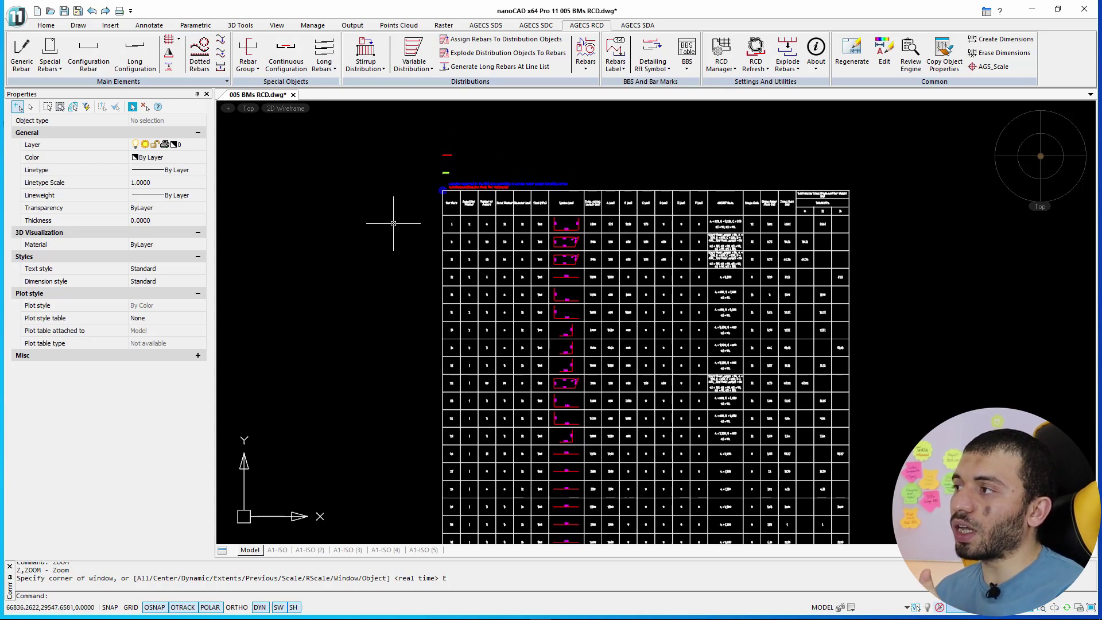
scroll(453, 172, "up", 3)
left_click(458, 195)
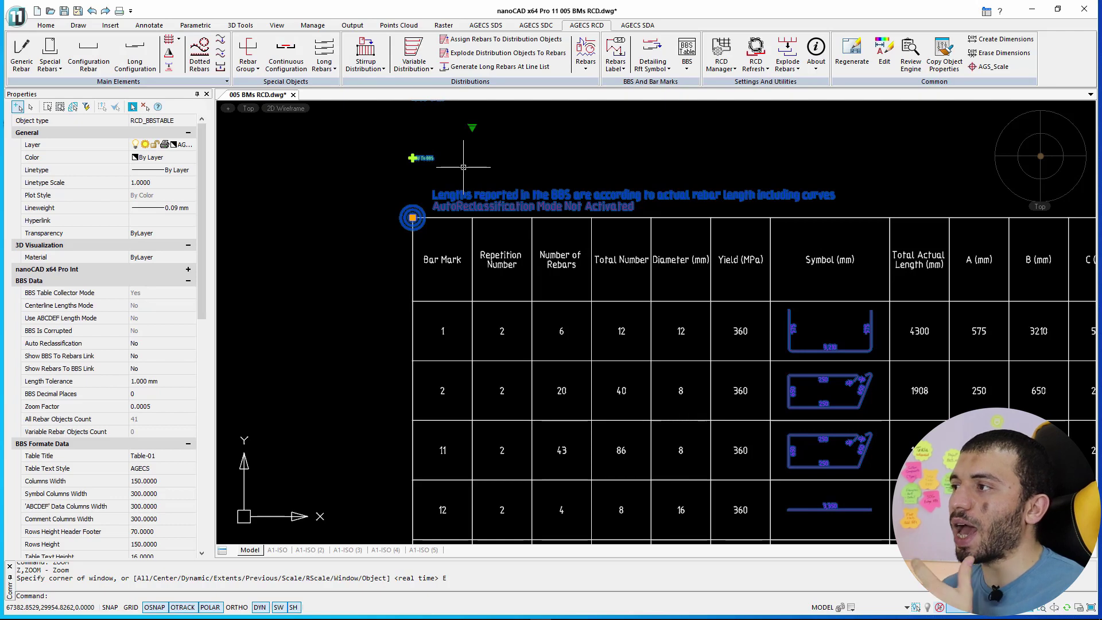
scroll(482, 178, "down", 2)
scroll(505, 190, "down", 2)
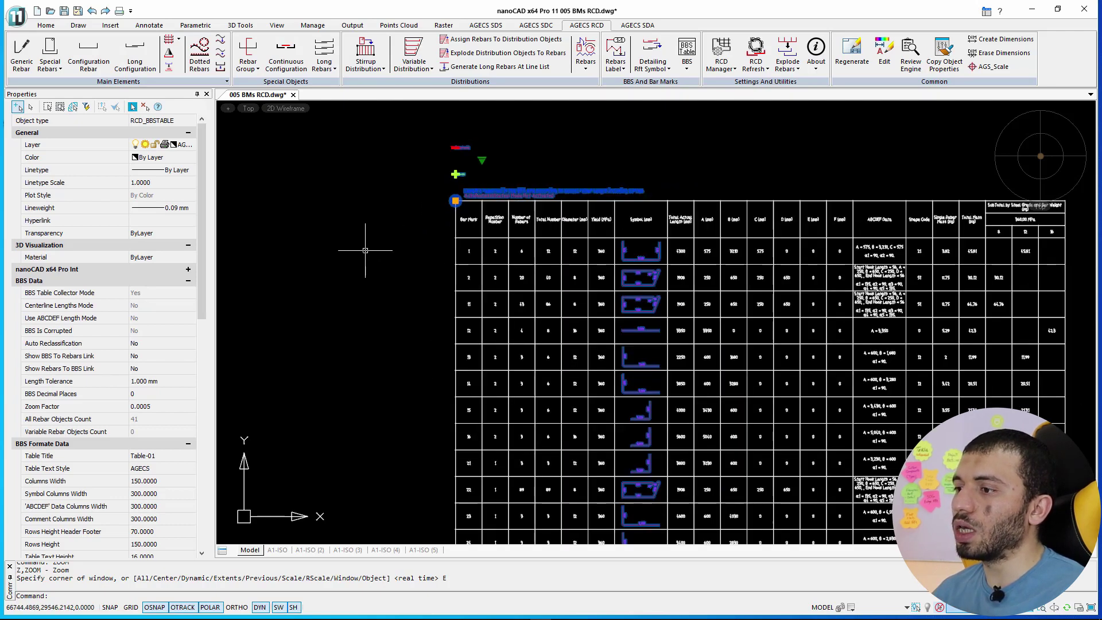
scroll(195, 276, "down", 2)
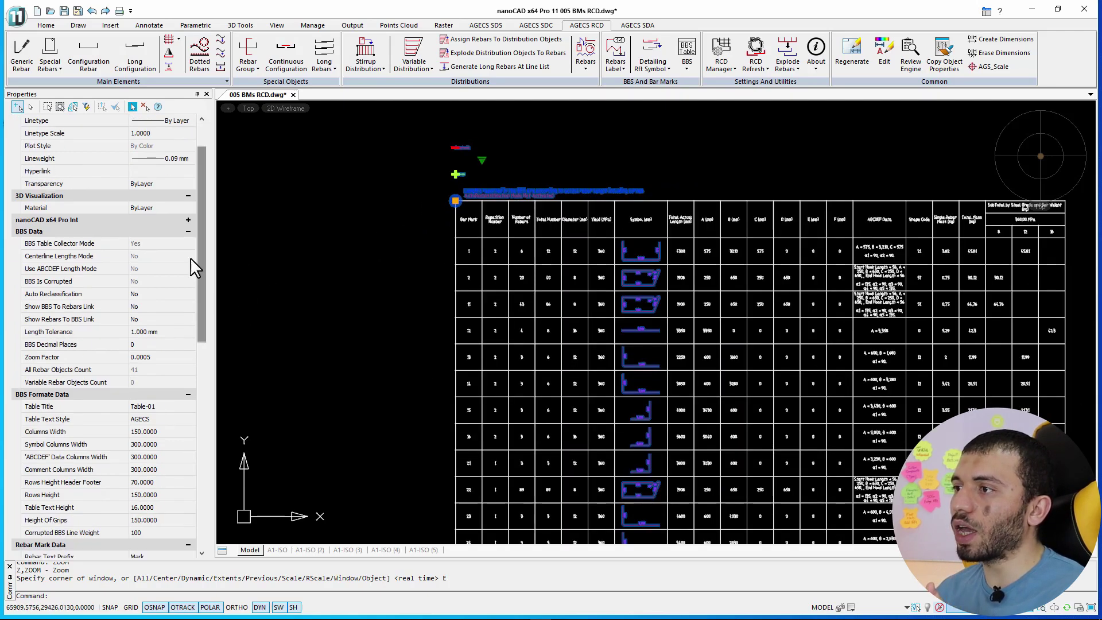
left_click(189, 232)
scroll(201, 307, "down", 2)
scroll(198, 346, "down", 2)
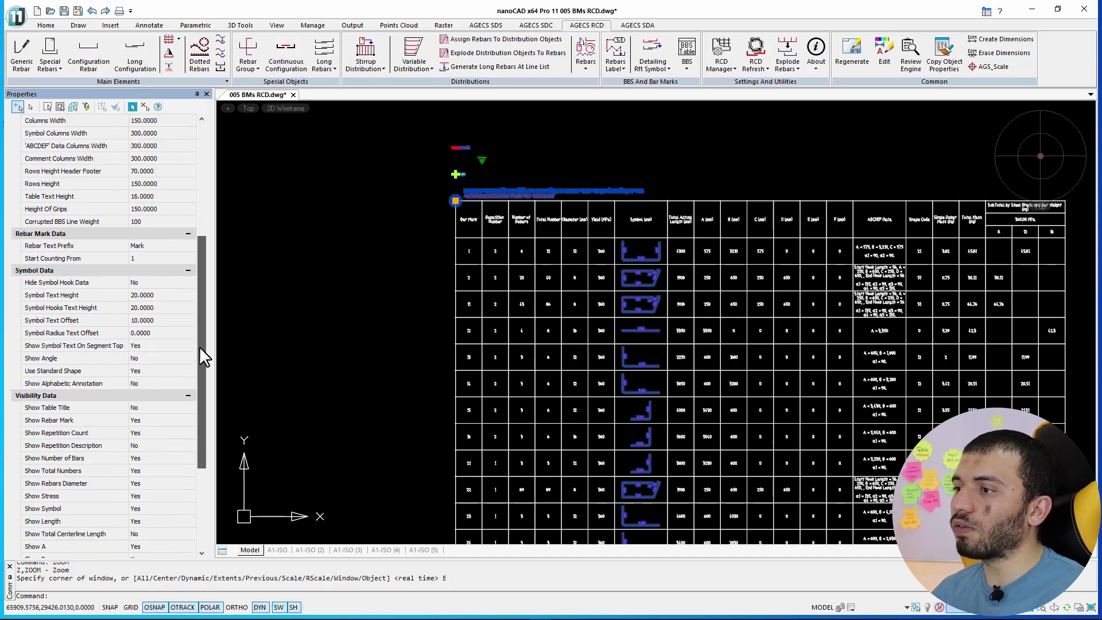
scroll(199, 346, "down", 2)
scroll(195, 321, "down", 2)
left_click(188, 207)
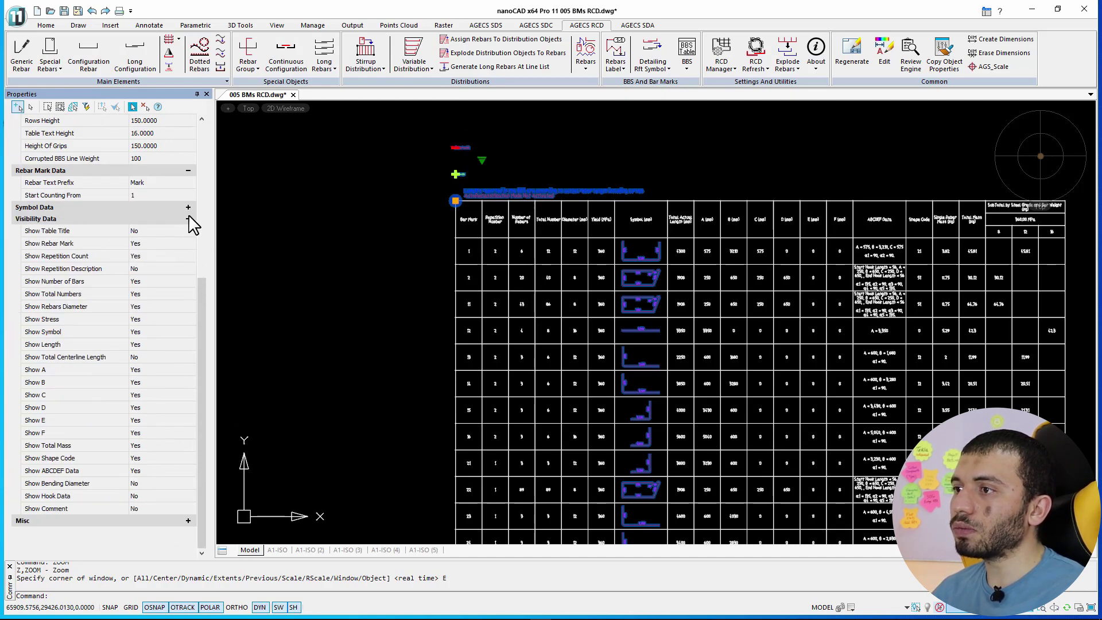
scroll(333, 190, "up", 1)
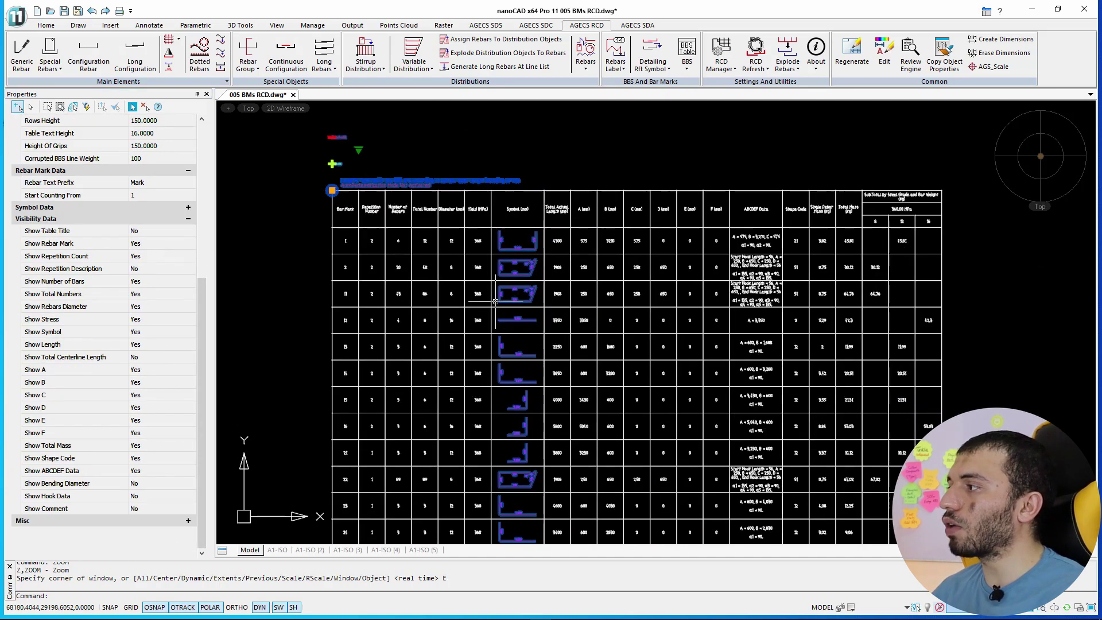
scroll(494, 247, "up", 1)
scroll(529, 146, "up", 2)
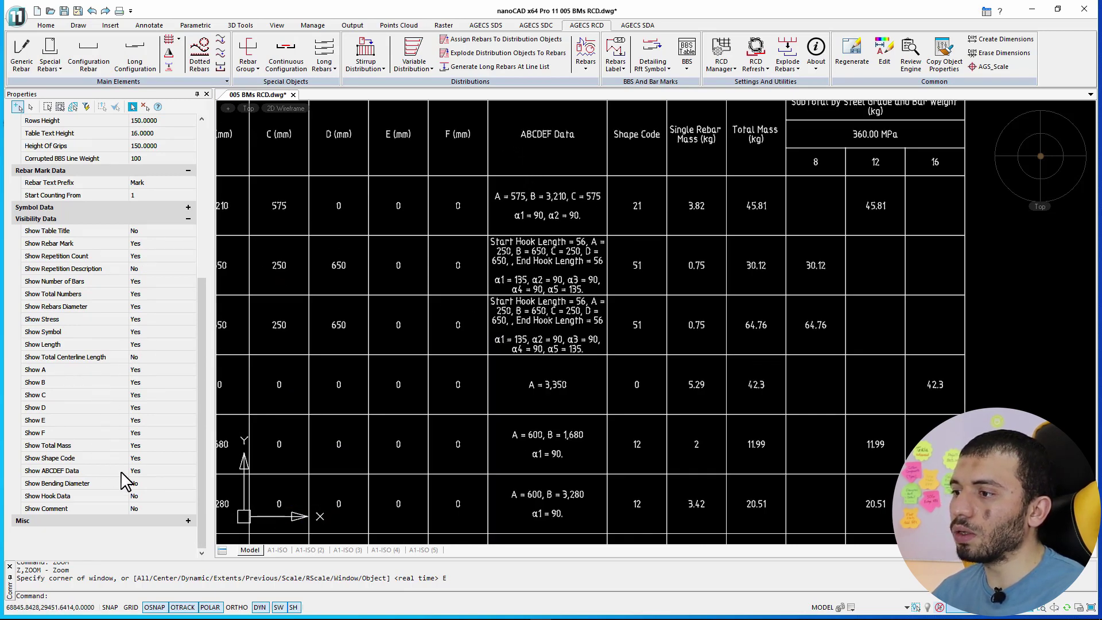
Step: Set Show ABCDEF Data to No and Show Repetition Description to Yes, then review the schedule
left_click(147, 471)
left_click(149, 495)
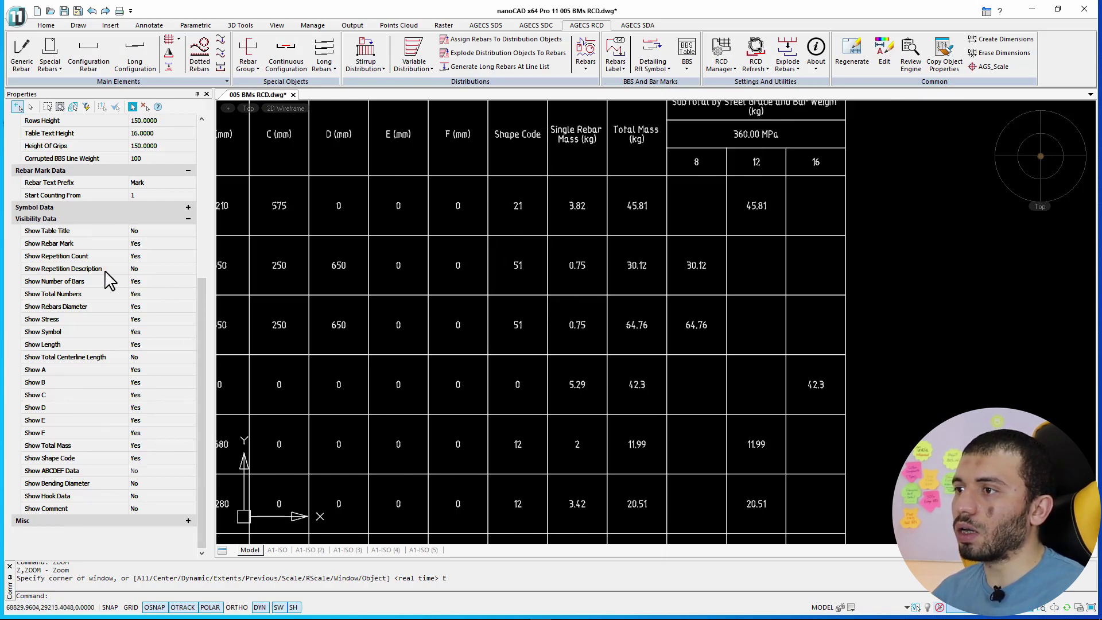
left_click(141, 270)
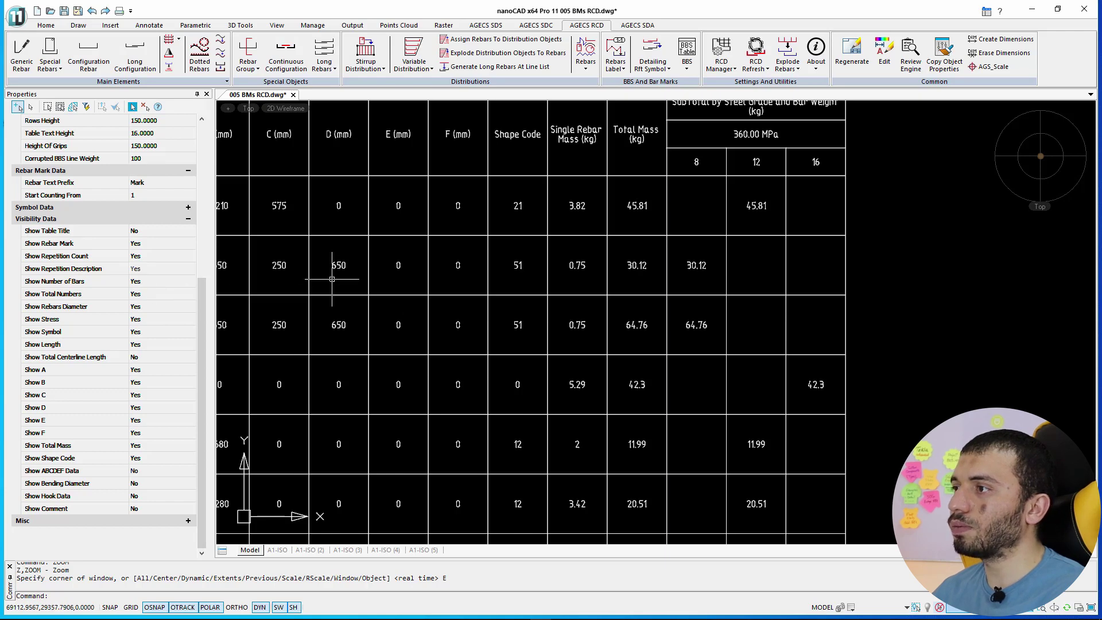
mouse_move(496, 286)
middle_mouse_down()
mouse_move(622, 307)
mouse_move(758, 307)
middle_mouse_up()
scroll(431, 258, "down", 5)
scroll(432, 259, "up", 3)
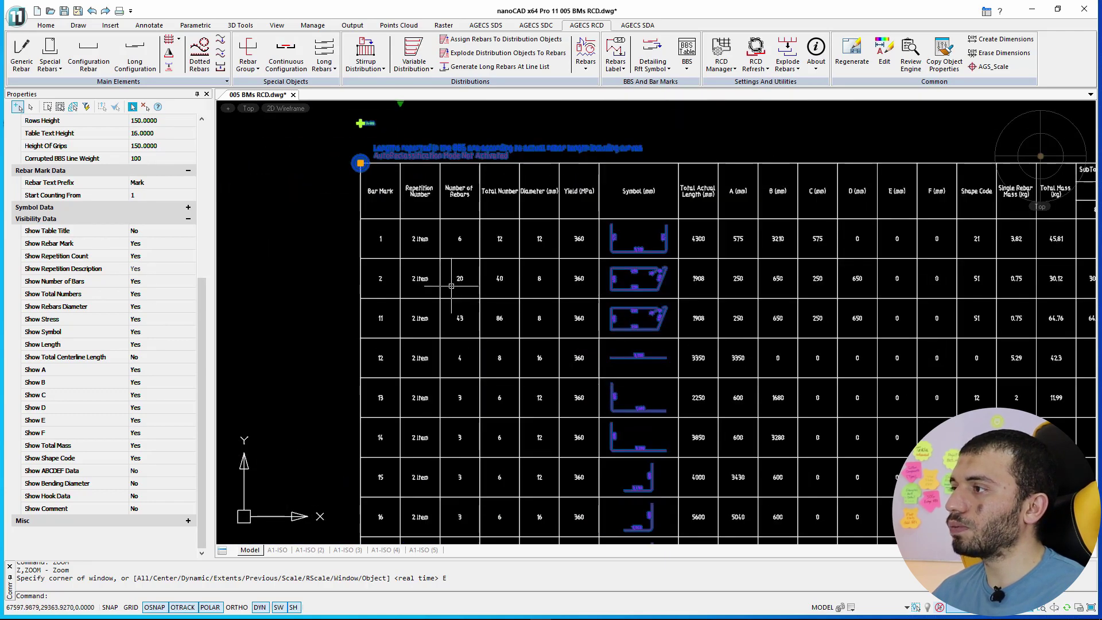
scroll(432, 258, "up", 2)
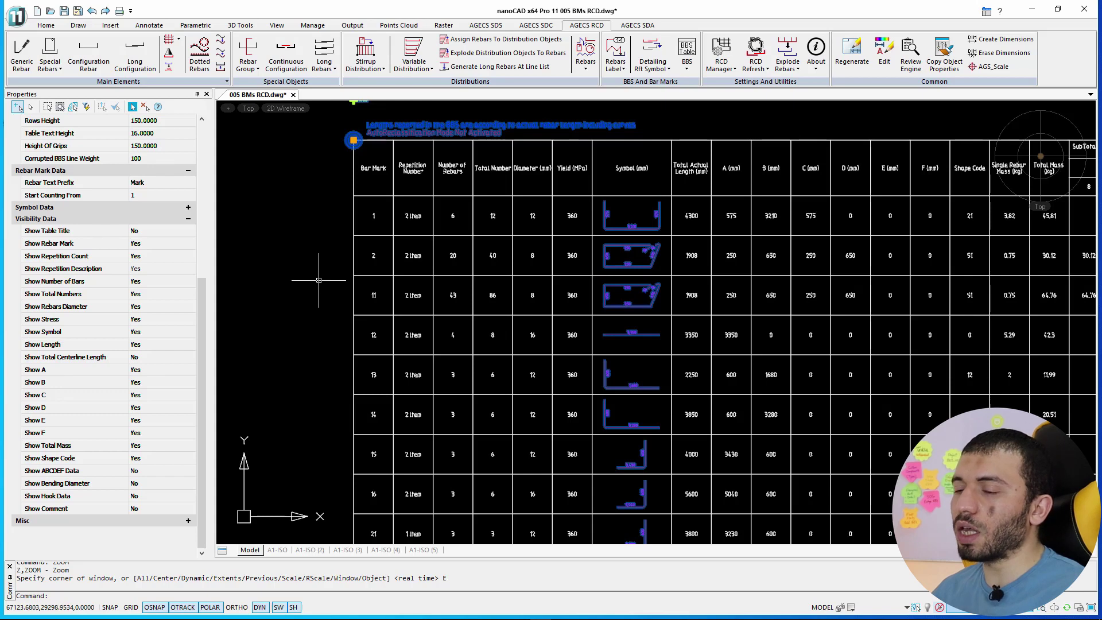
scroll(319, 280, "down", 2)
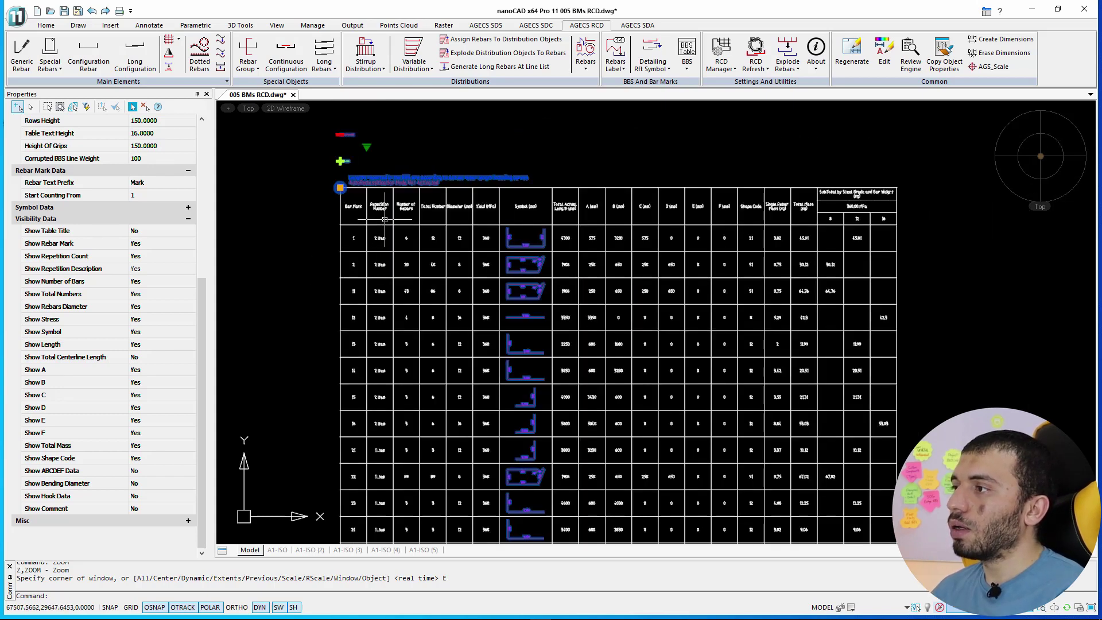
key("Escape")
key("Escape")
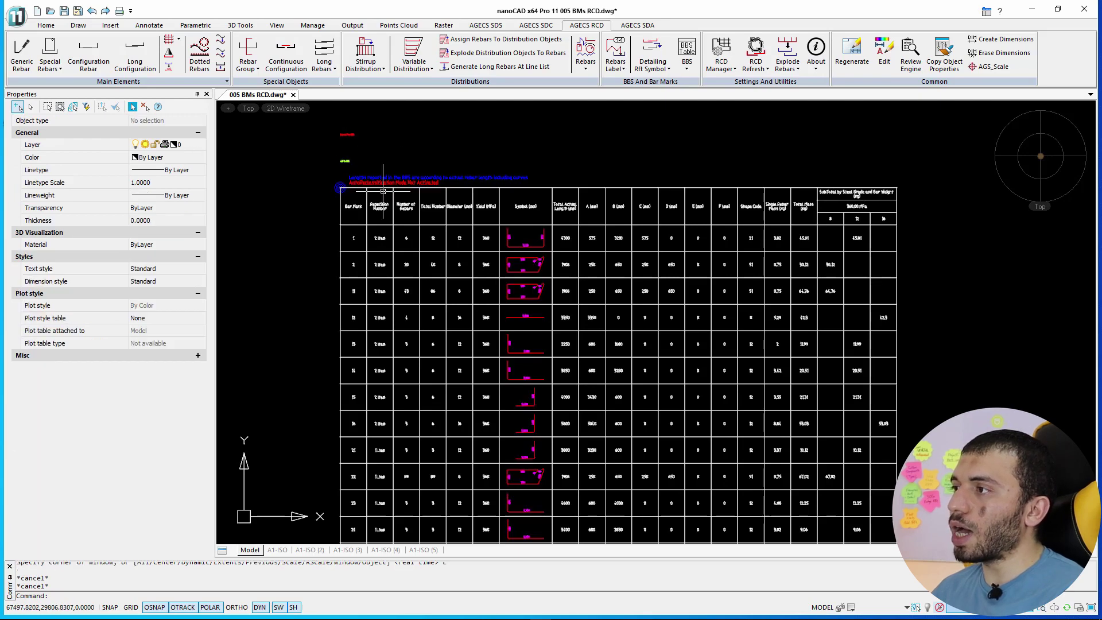
left_click(379, 203)
Step: Export the BBS table to Excel from Table edit and bring the workbook forward
double_click(379, 204)
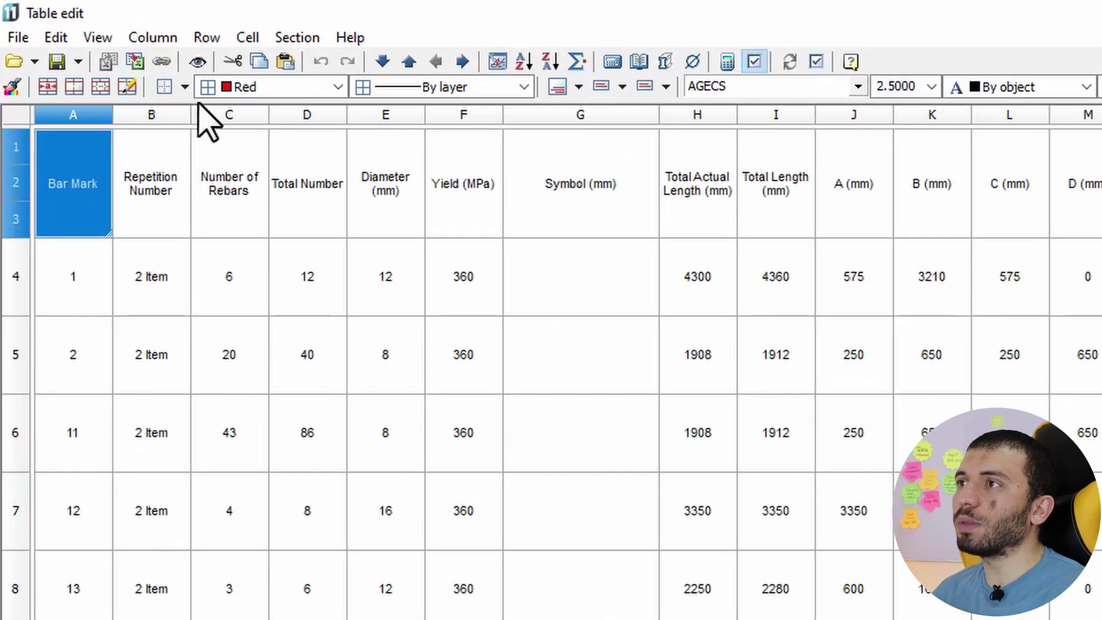
left_click(136, 62)
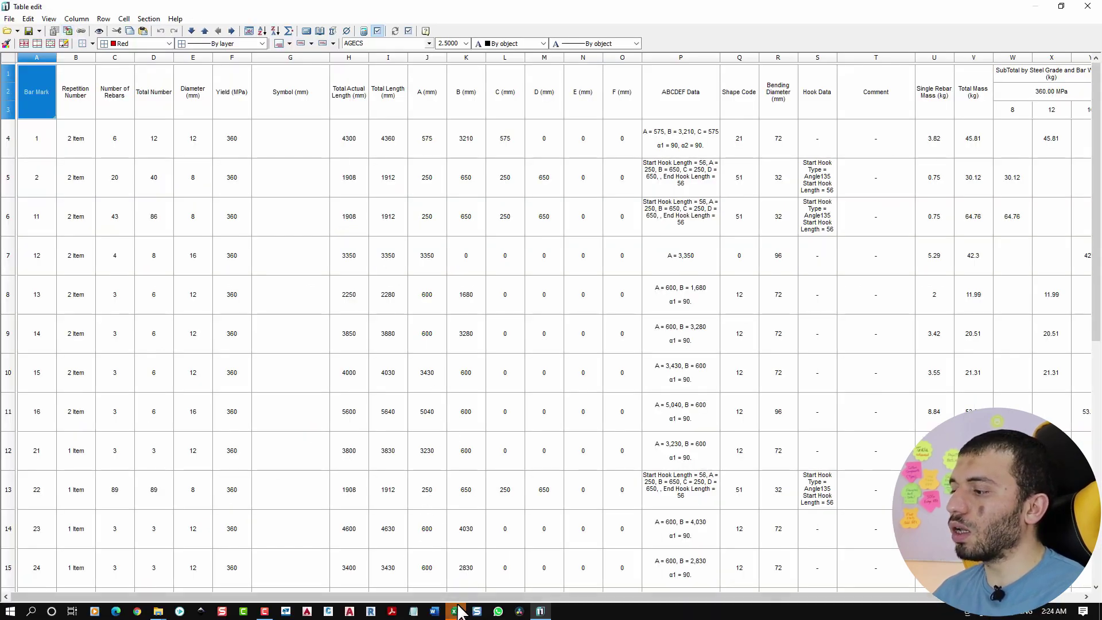
left_click(455, 611)
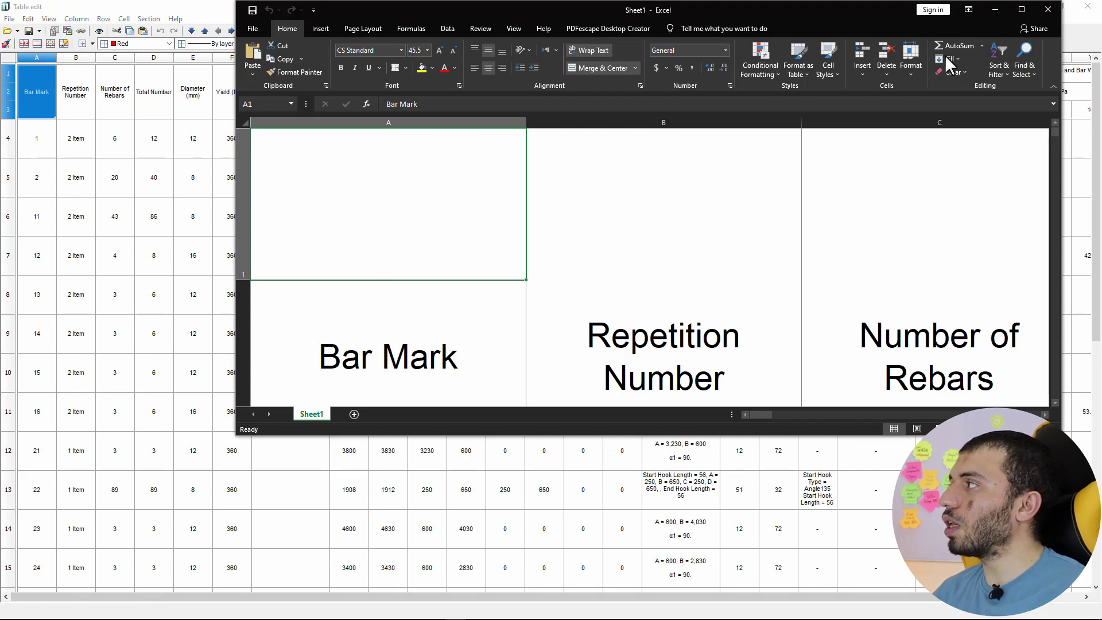
left_click(1020, 10)
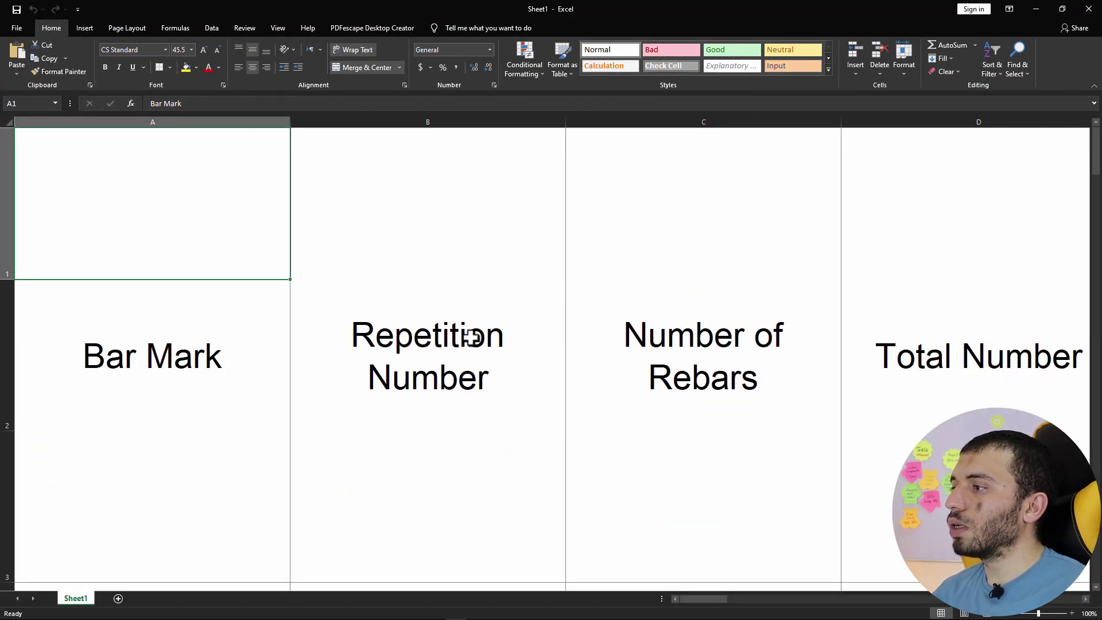
scroll(472, 337, "down", 2, "ctrl")
scroll(472, 338, "down", 2, "ctrl")
scroll(472, 337, "down", 1, "ctrl")
scroll(472, 337, "down", 2, "ctrl")
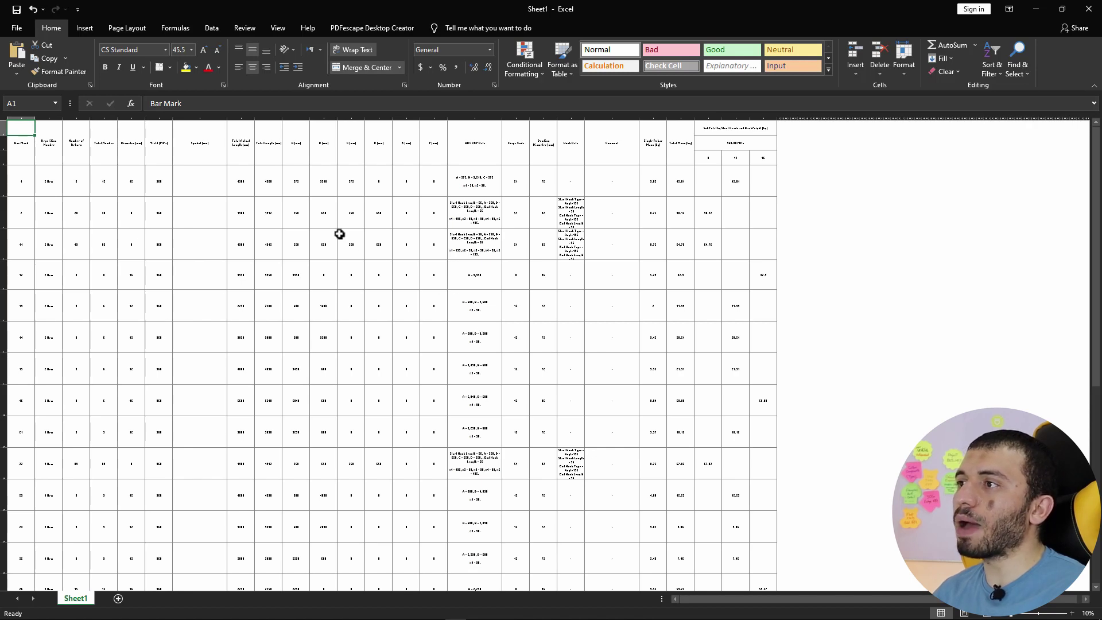
scroll(204, 155, "up", 1, "ctrl")
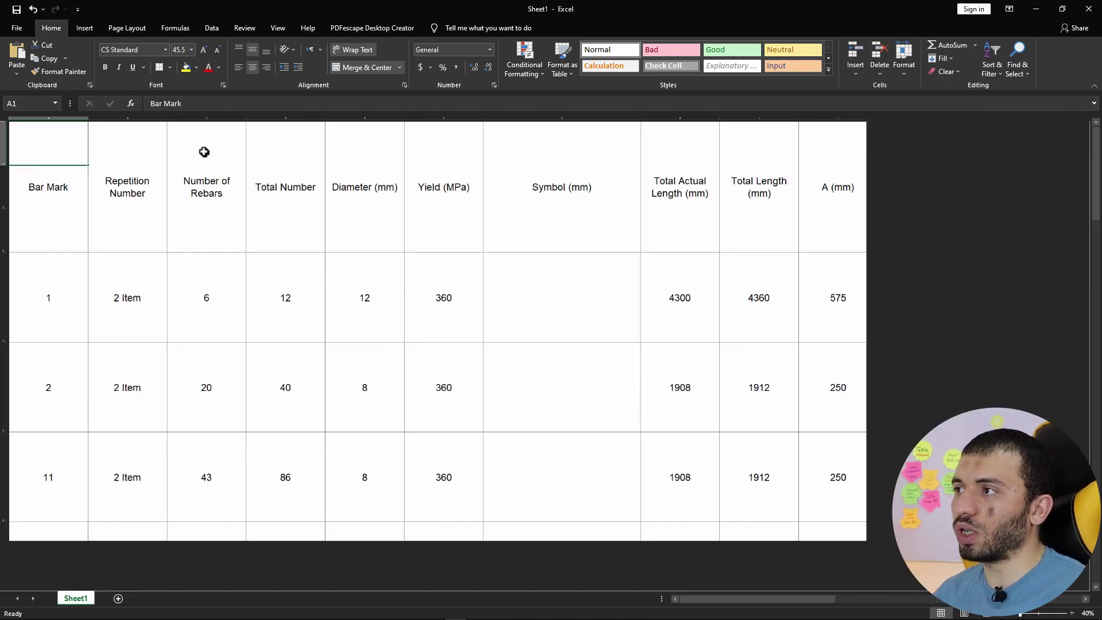
scroll(252, 170, "up", 1, "ctrl")
scroll(492, 224, "down", 1, "ctrl")
scroll(495, 225, "down", 1, "ctrl")
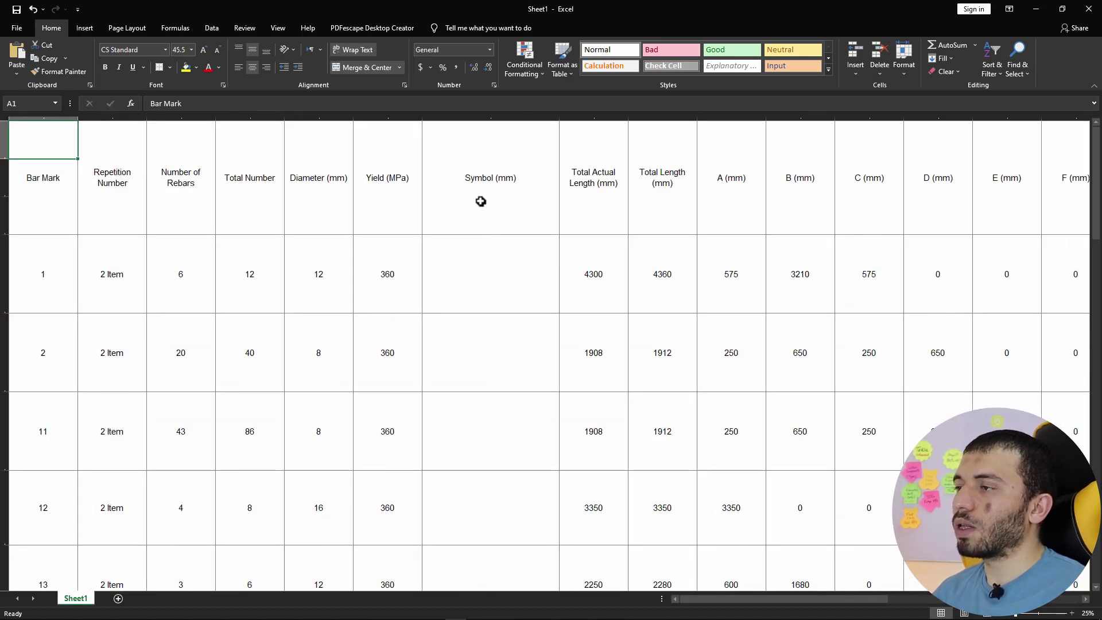
left_click(508, 270)
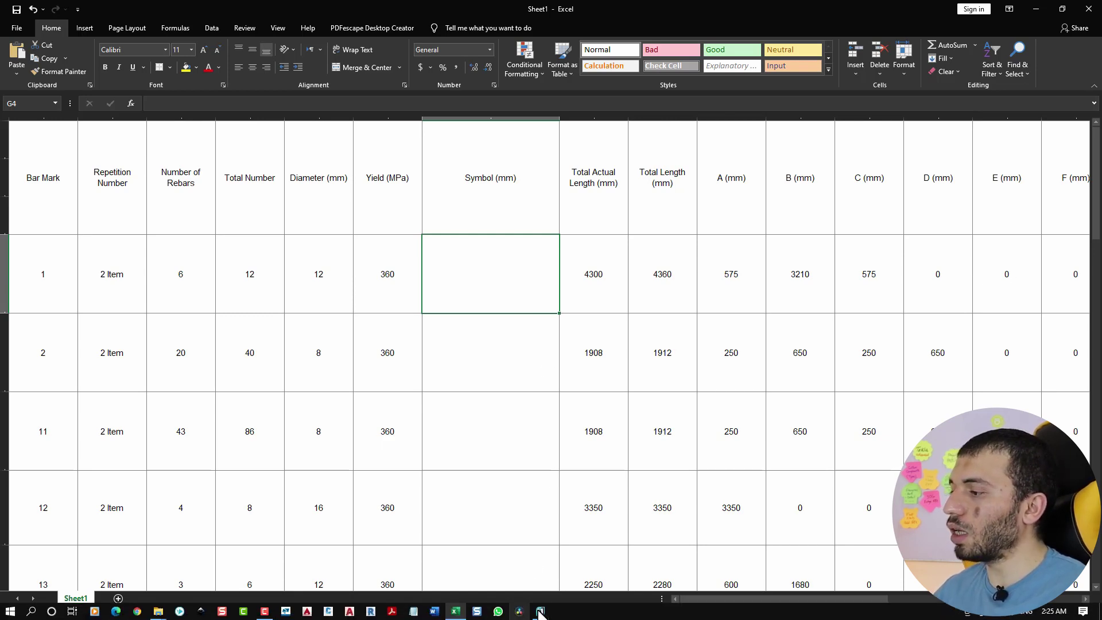
Step: Close Table edit, select the BBS table and explode it with X
left_click(539, 615)
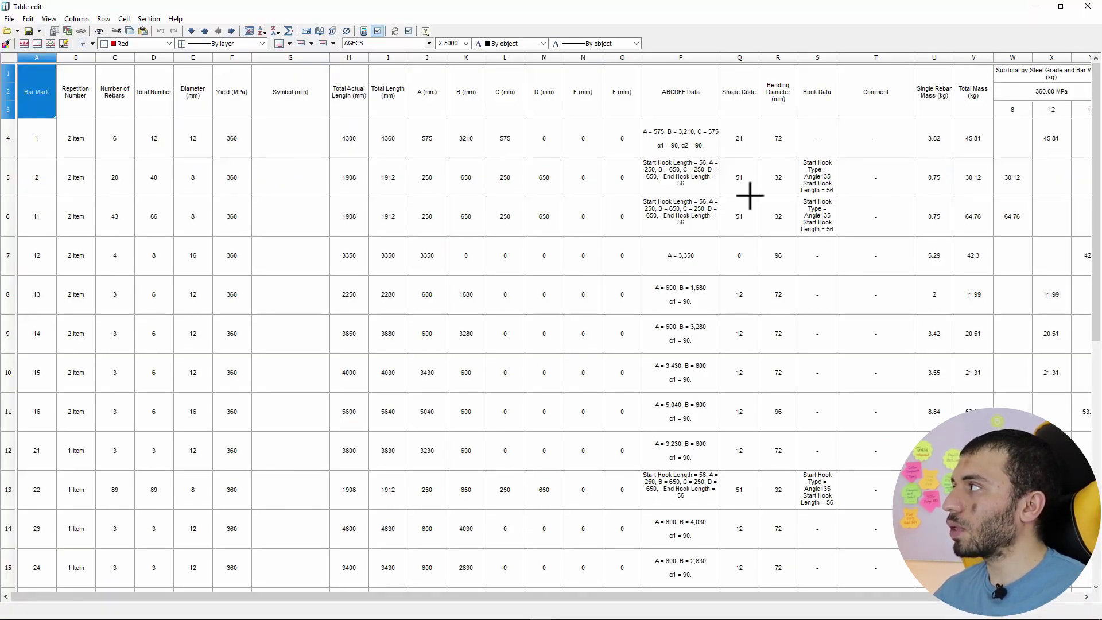
left_click(1081, 7)
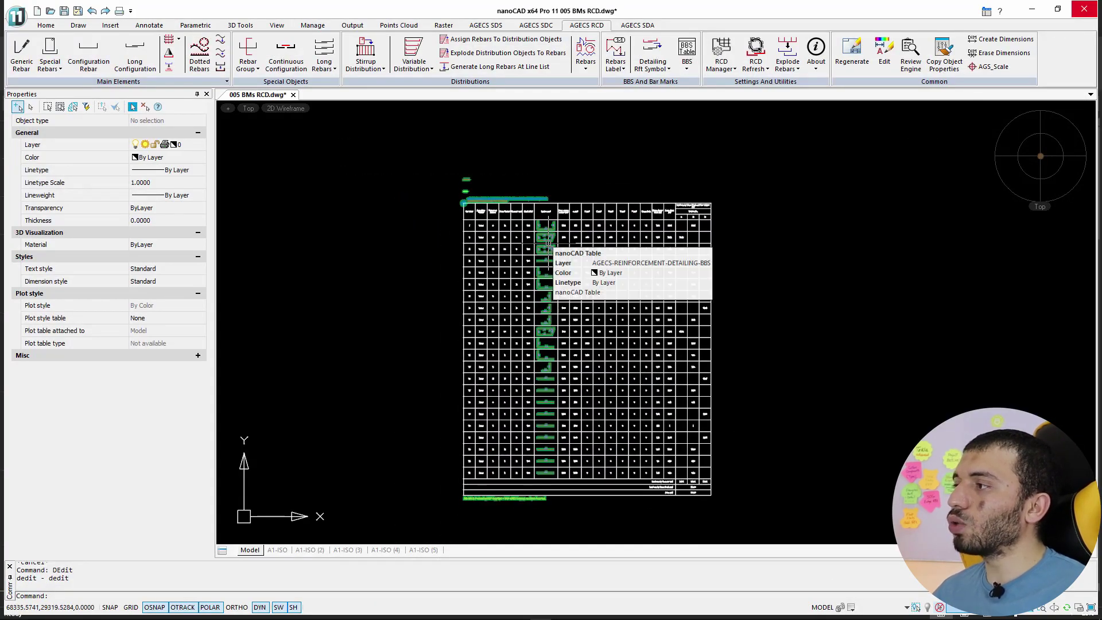
left_click(548, 243)
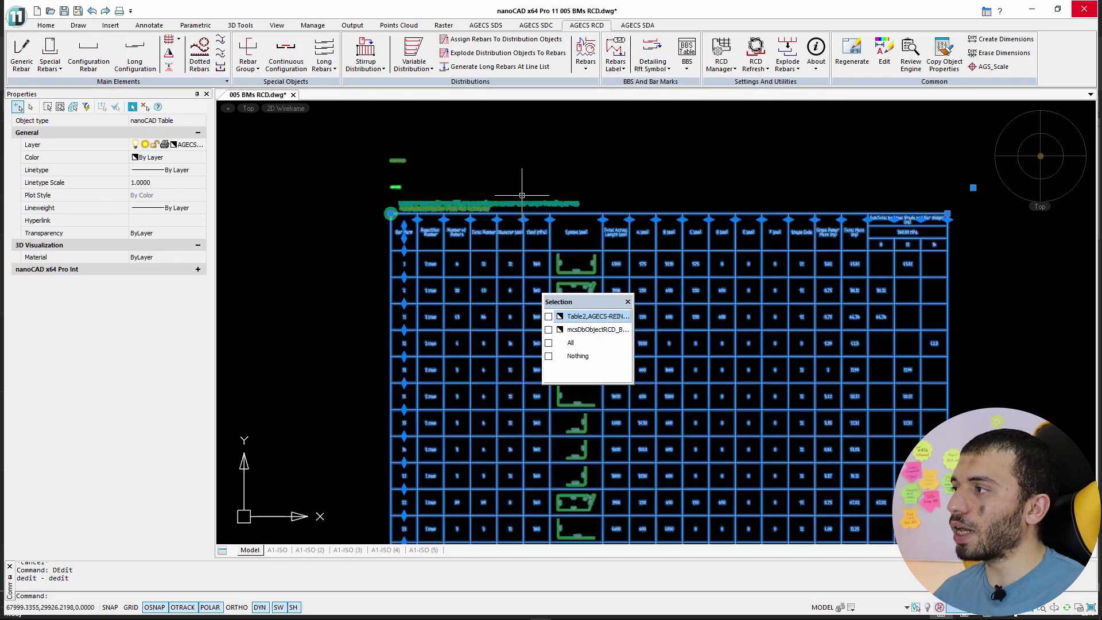
scroll(526, 194, "up", 3)
key("Escape")
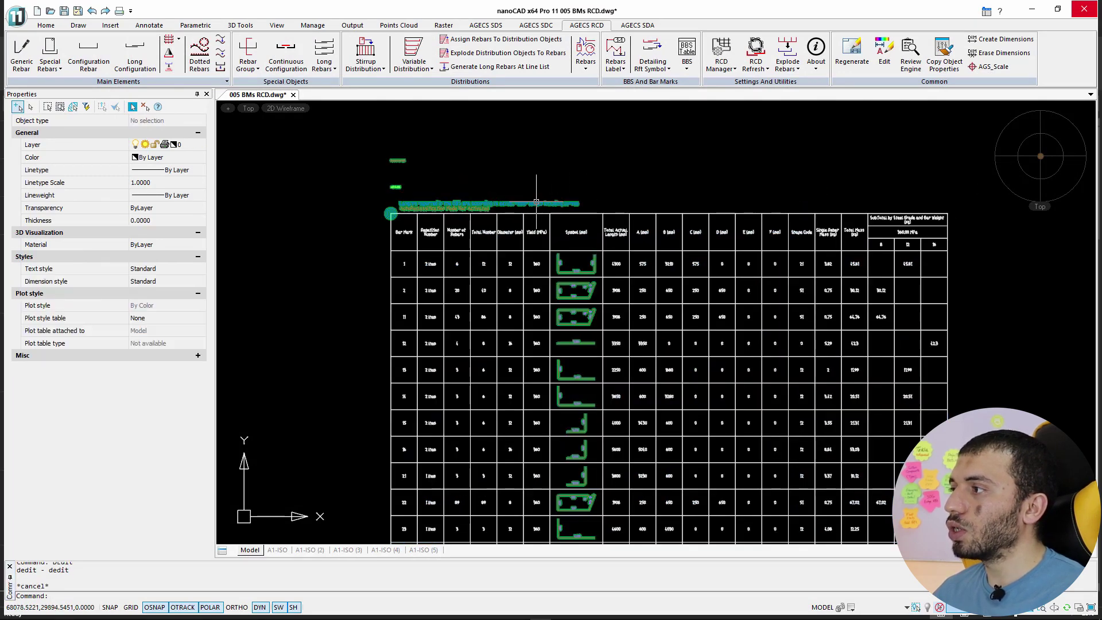
left_click(550, 194)
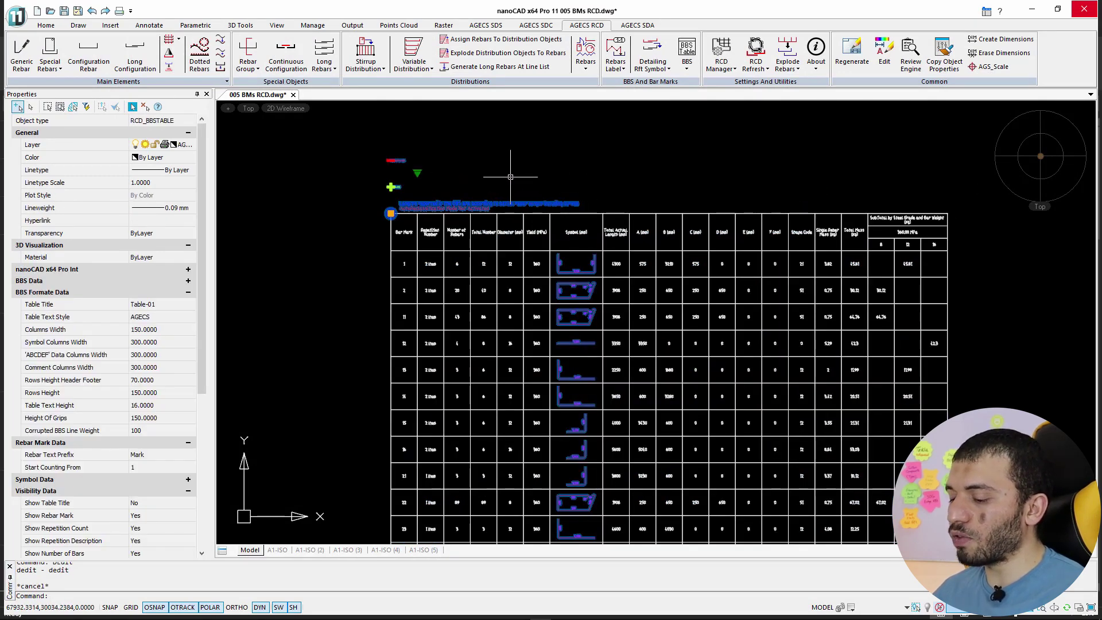
type("x")
key("Return")
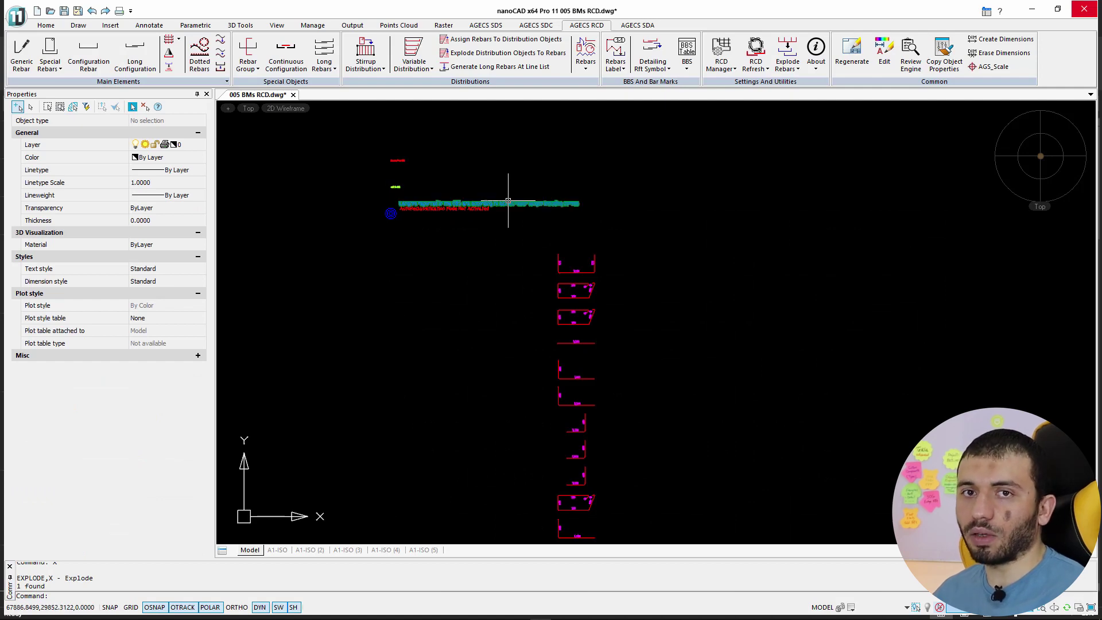
Step: Copy the 69 exploded rebar shapes and start a new blank Untitled1 drawing
left_click(620, 239)
key("Escape")
scroll(583, 255, "up", 2)
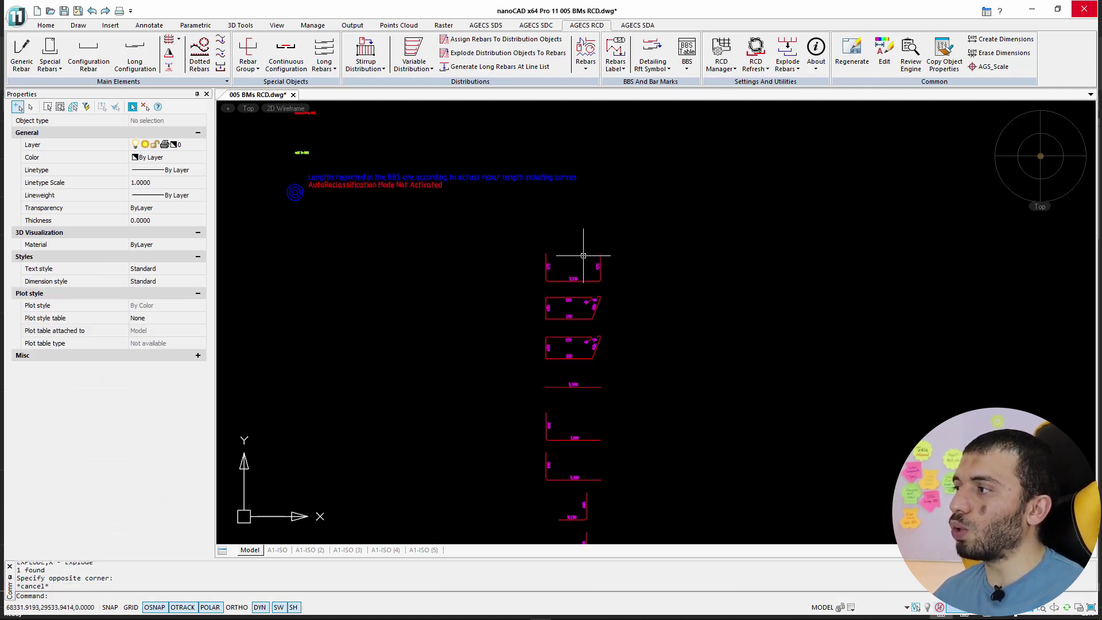
scroll(584, 256, "up", 5)
left_click(524, 327)
key("Escape")
scroll(511, 315, "down", 2)
scroll(449, 338, "down", 2)
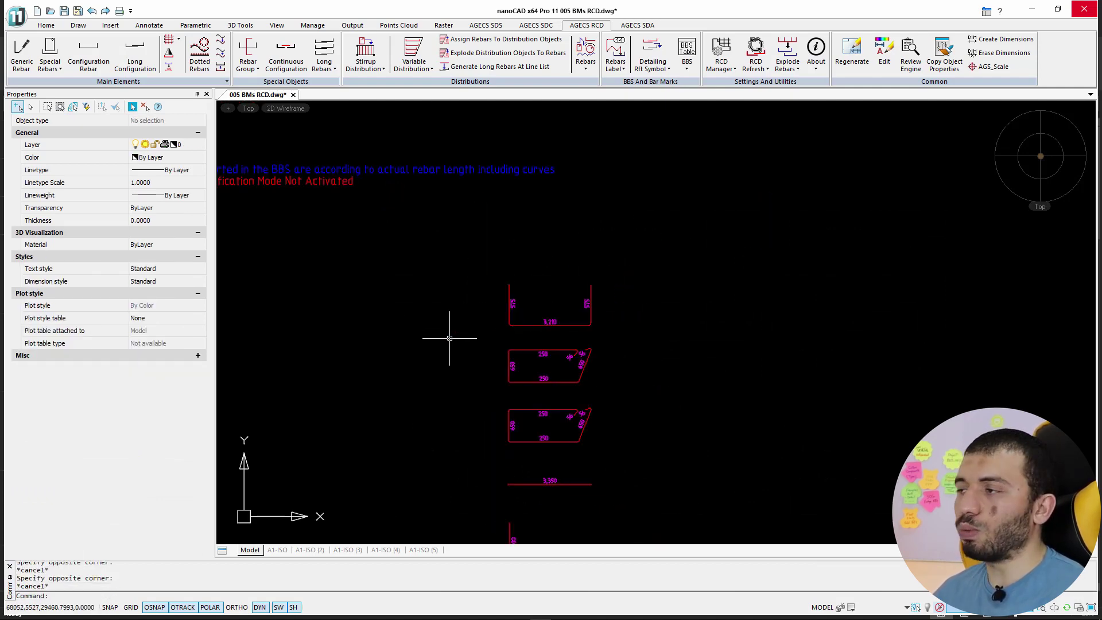
scroll(450, 338, "down", 4)
mouse_move(480, 320)
middle_mouse_down()
mouse_move(543, 167)
mouse_move(500, 254)
middle_mouse_up()
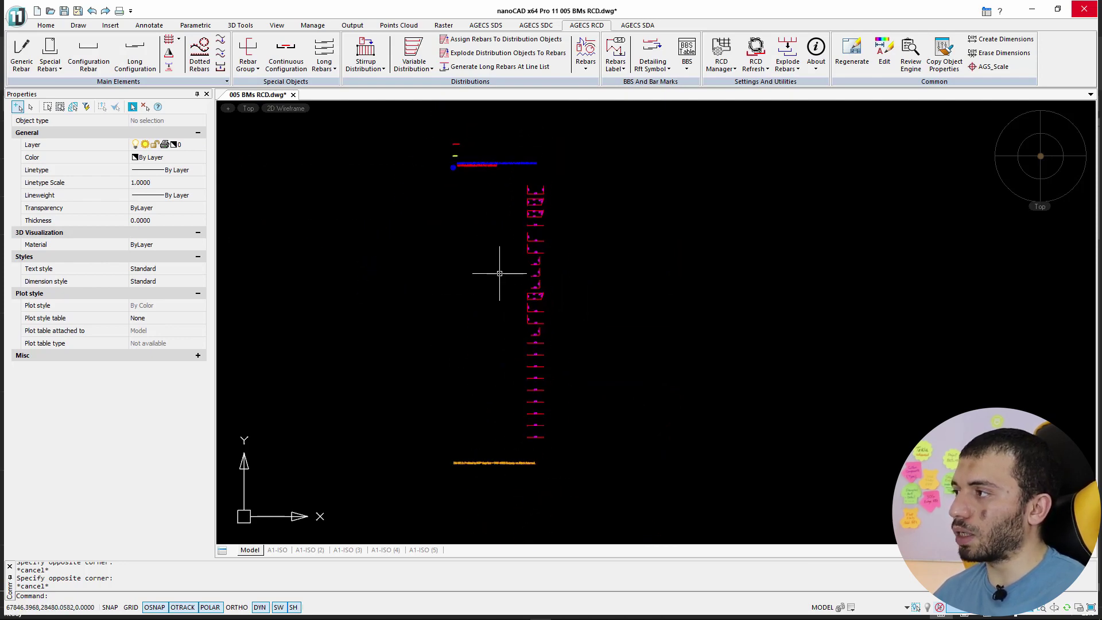
left_click(556, 177)
left_click(513, 442)
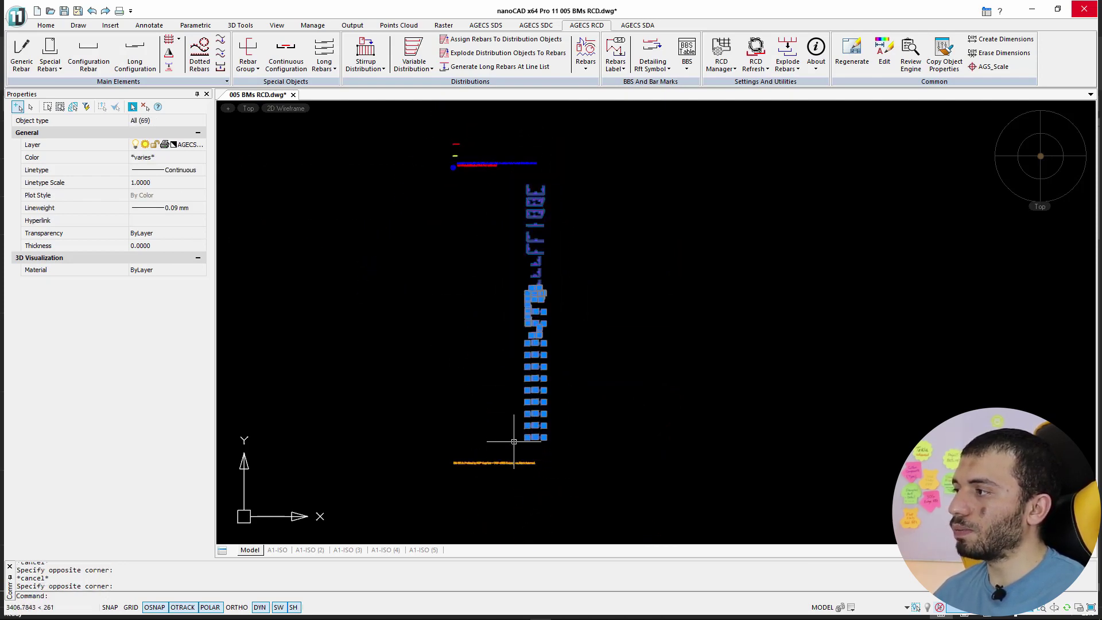
key("ctrl+c")
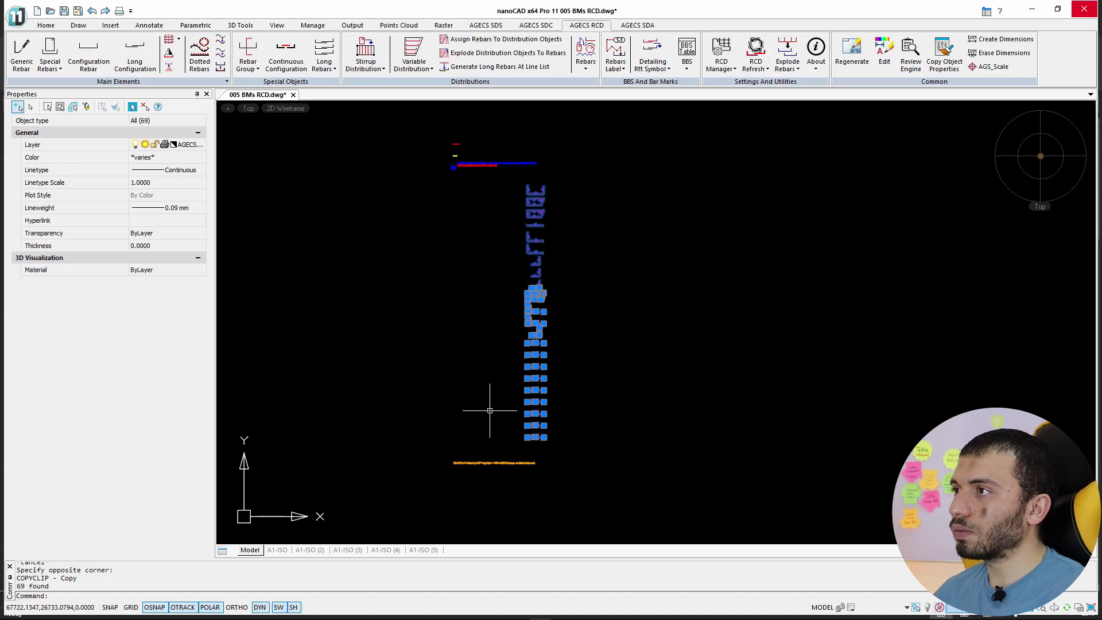
left_click(17, 17)
left_click(36, 42)
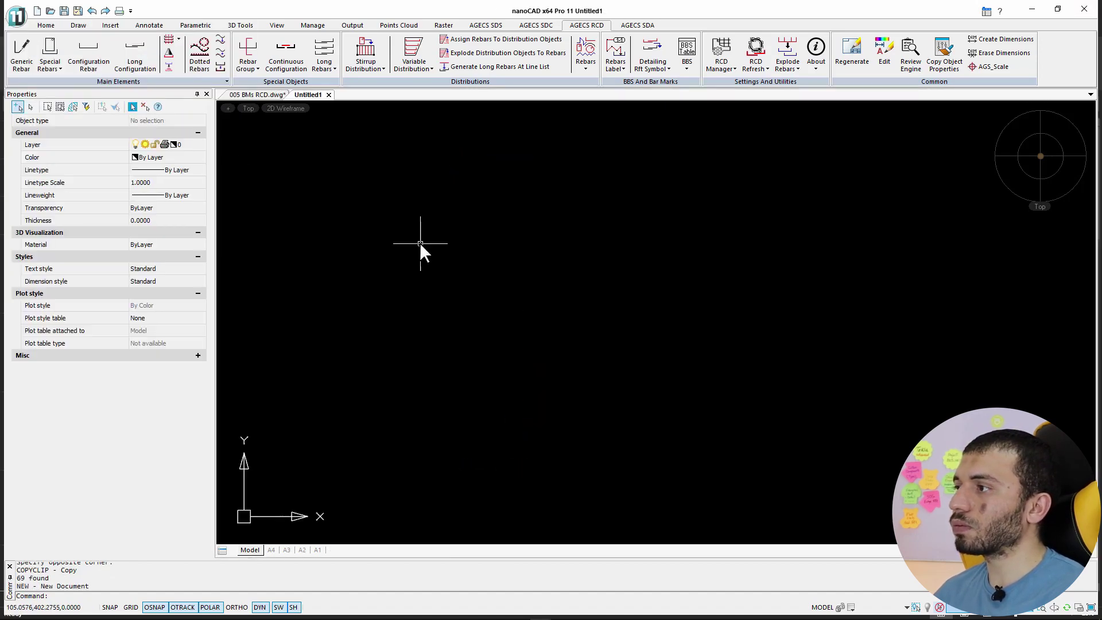
Step: Paste the rebar shapes into Untitled1, zoom extents, and copy everything again for Excel
key("ctrl+v")
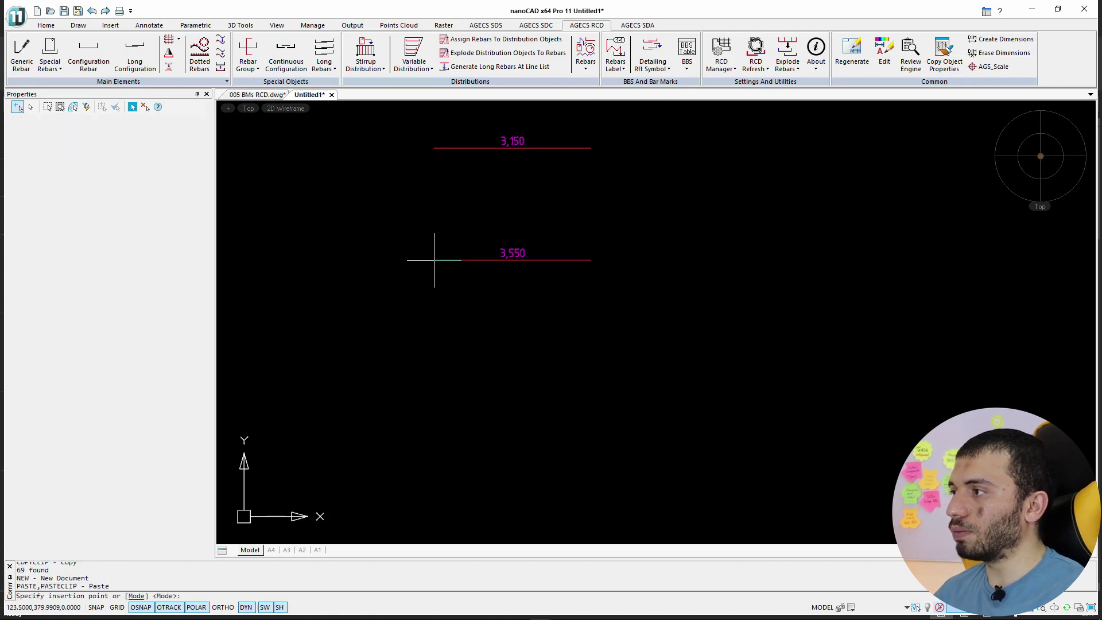
left_click(461, 307)
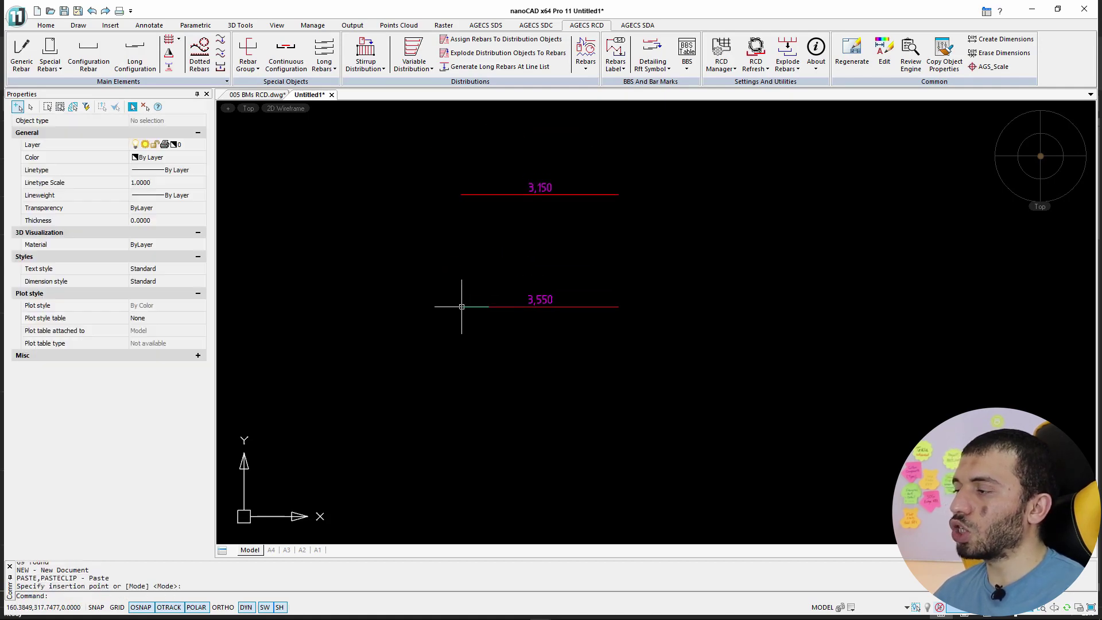
type("z")
key("Return")
type("e")
key("Return")
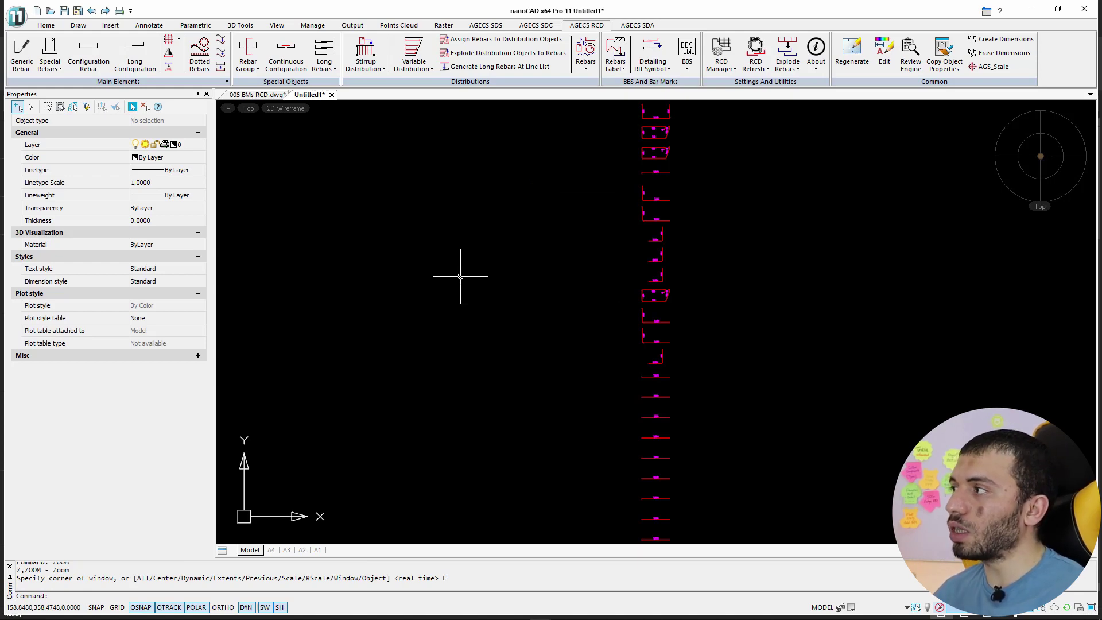
key("ctrl+a")
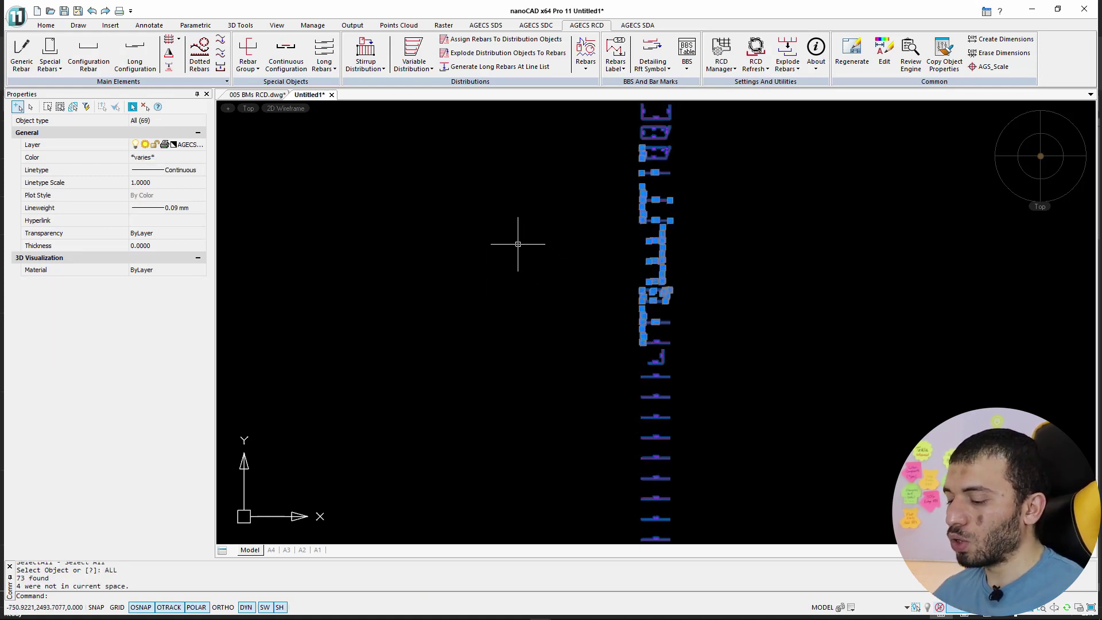
key("ctrl+c")
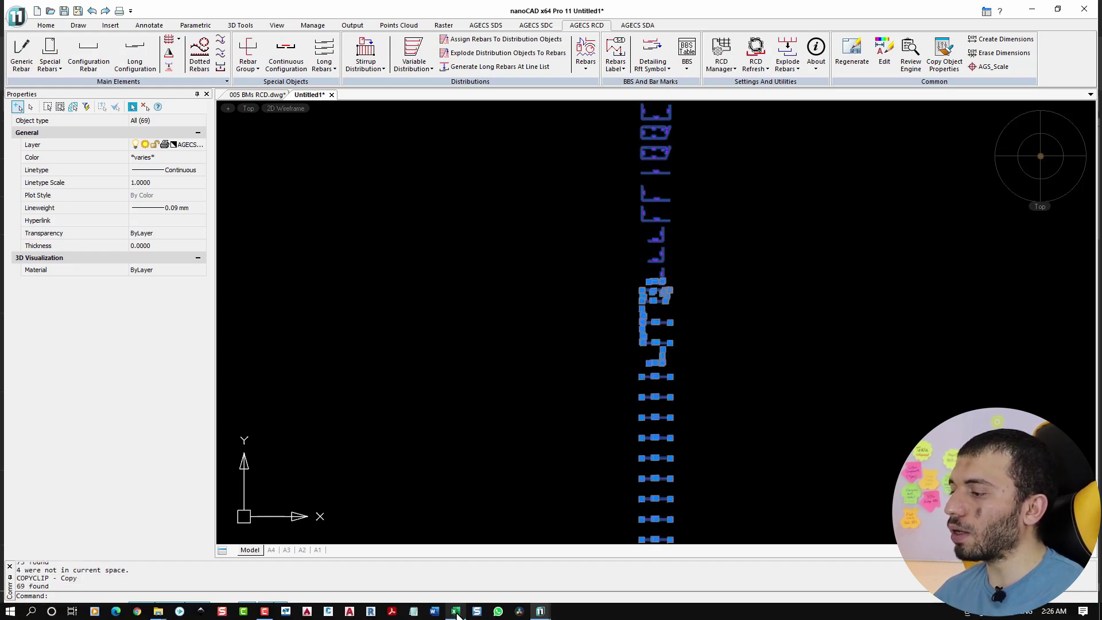
left_click(455, 612)
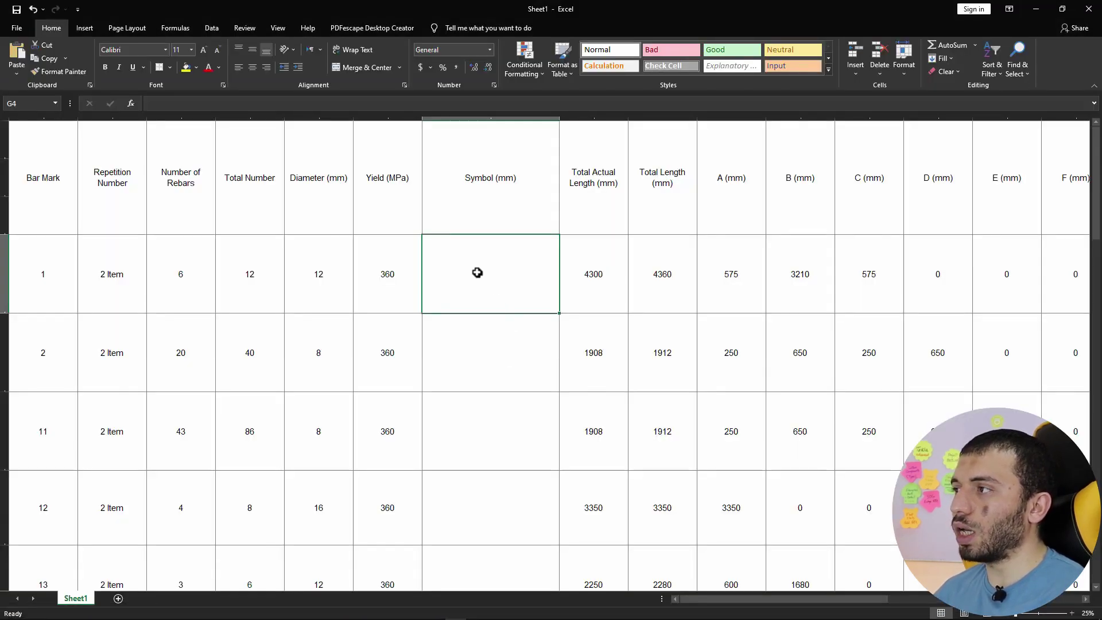
Step: Paste the rebar shapes as a picture into cell G4 and roughly stretch it over the Symbol column
key("ctrl+v")
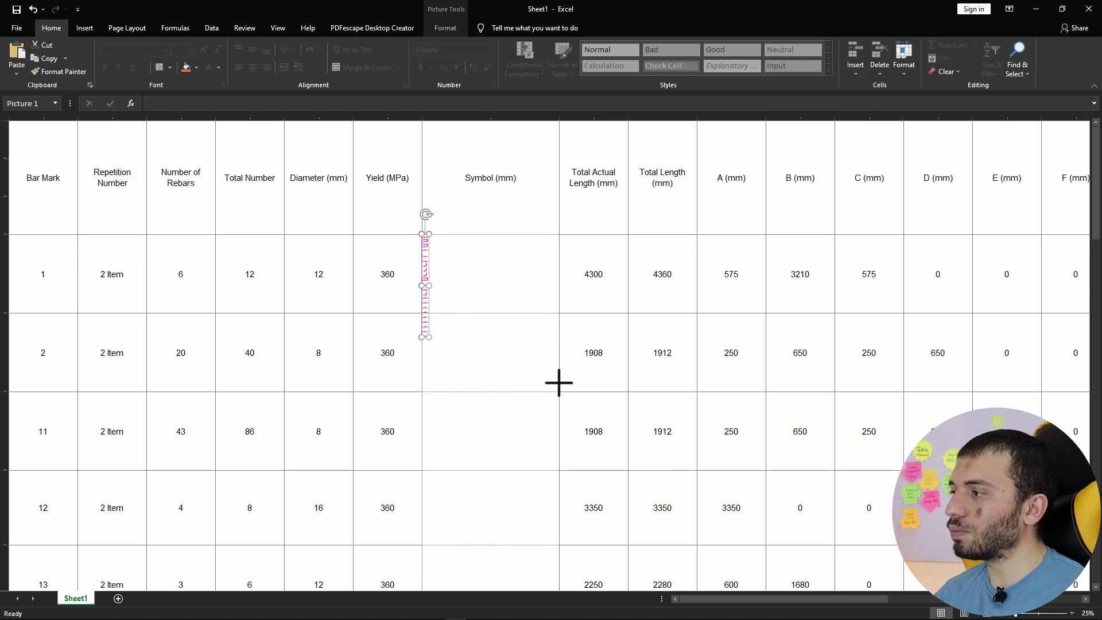
left_click_drag(559, 382, 556, 382)
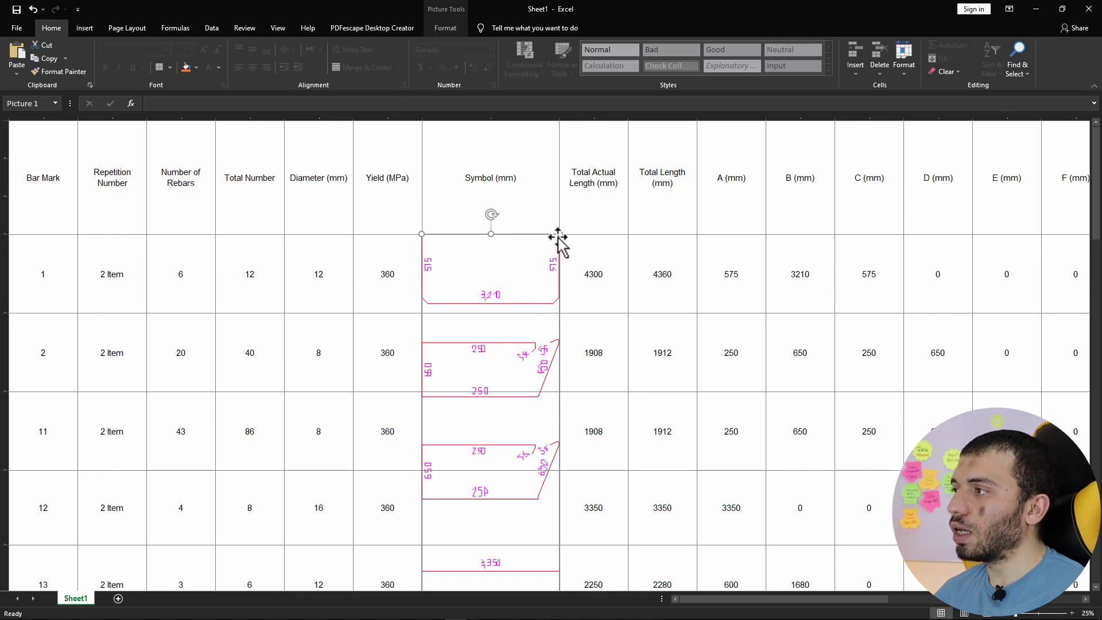
left_click_drag(549, 240, 551, 239)
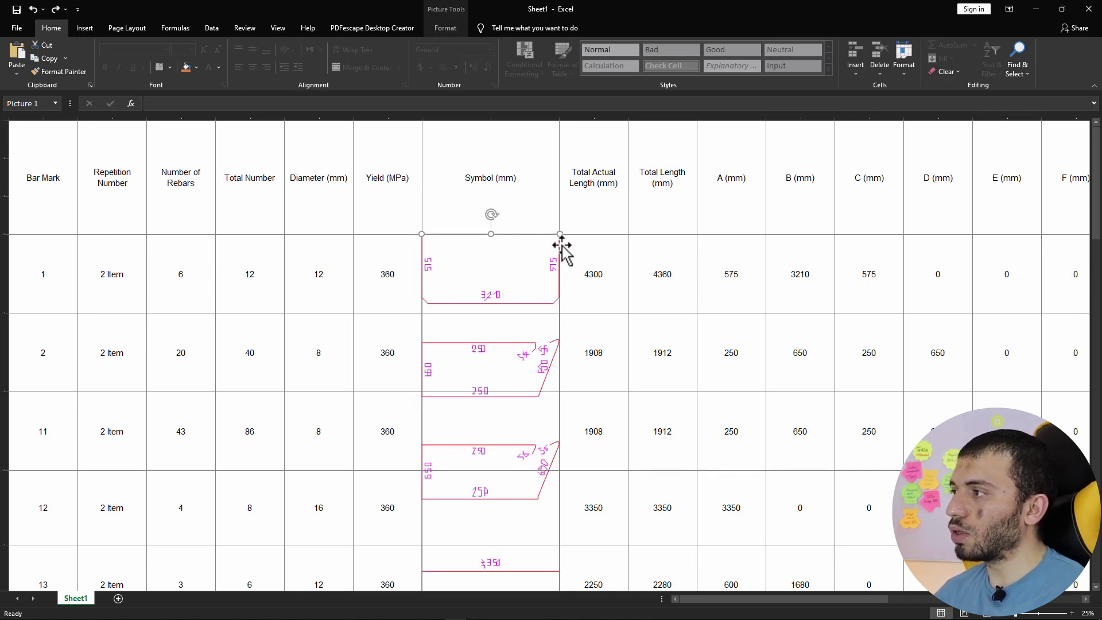
scroll(577, 287, "down", 2)
scroll(568, 348, "down", 1, "ctrl")
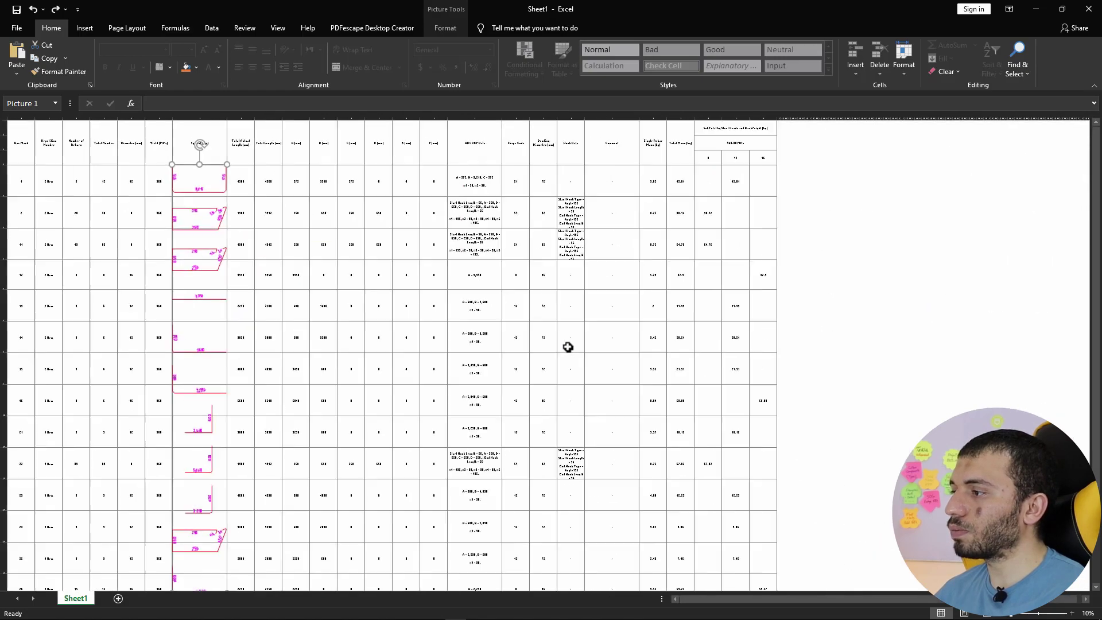
scroll(241, 384, "down", 3)
scroll(246, 387, "down", 2)
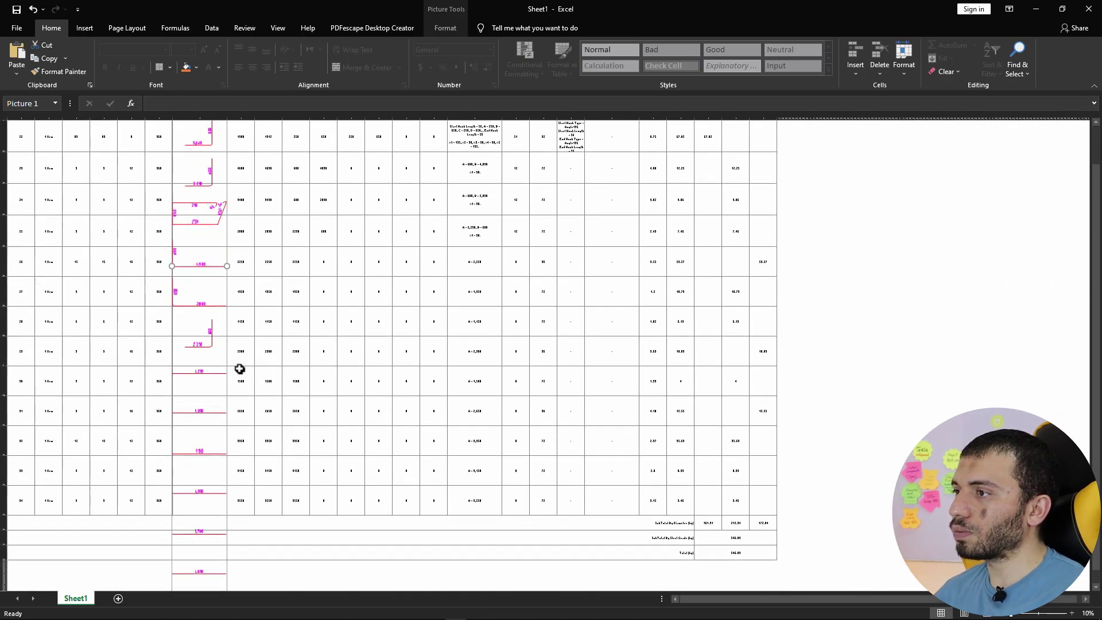
scroll(234, 315, "down", 4)
scroll(244, 327, "up", 1)
scroll(245, 332, "up", 1)
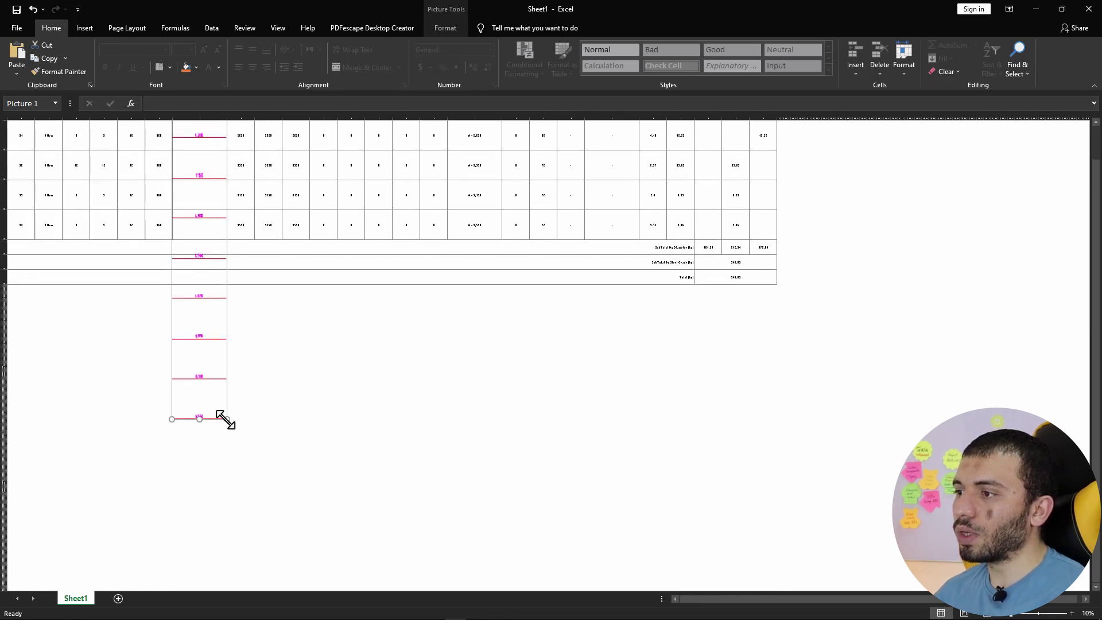
Step: Rescale and shift the picture so each shape lines up with its schedule row
left_click_drag(224, 419, 215, 237)
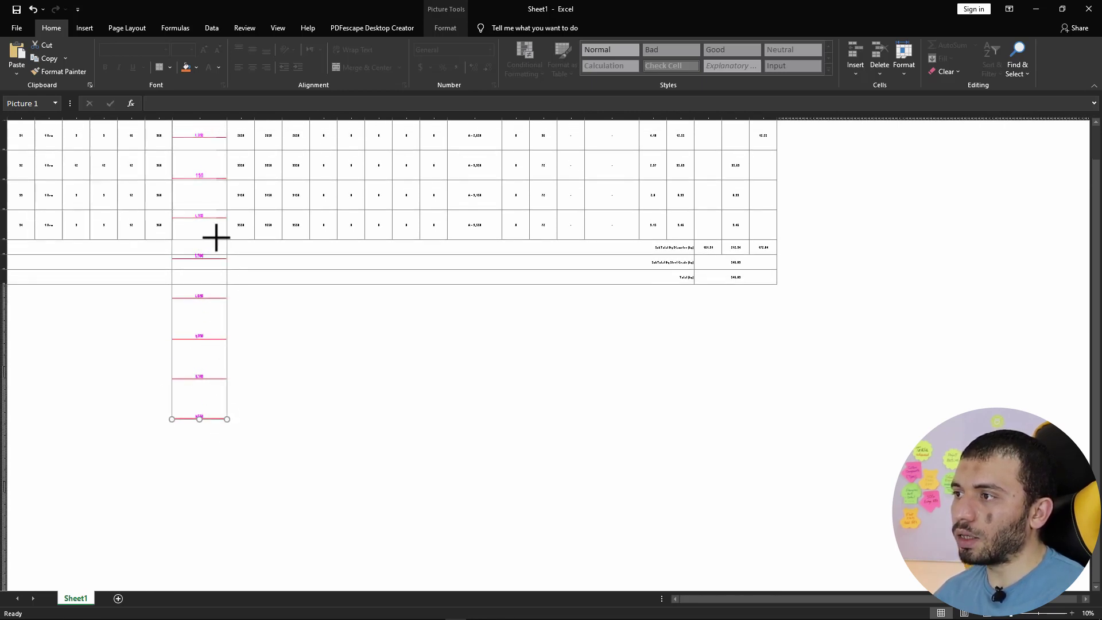
scroll(191, 241, "up", 2, "ctrl")
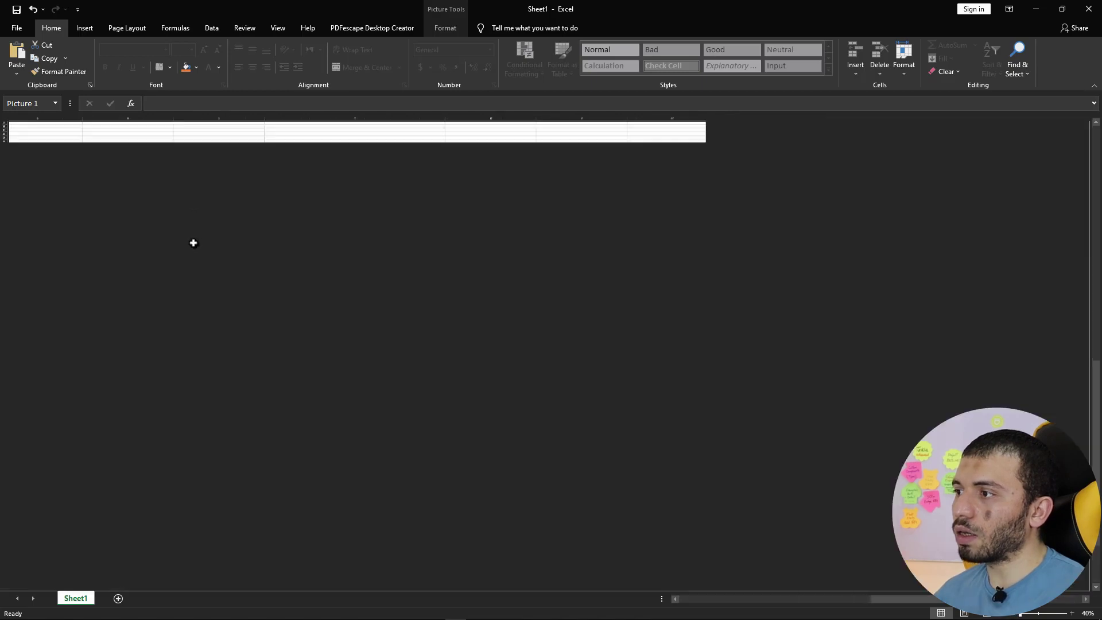
scroll(301, 291, "down", 1, "ctrl")
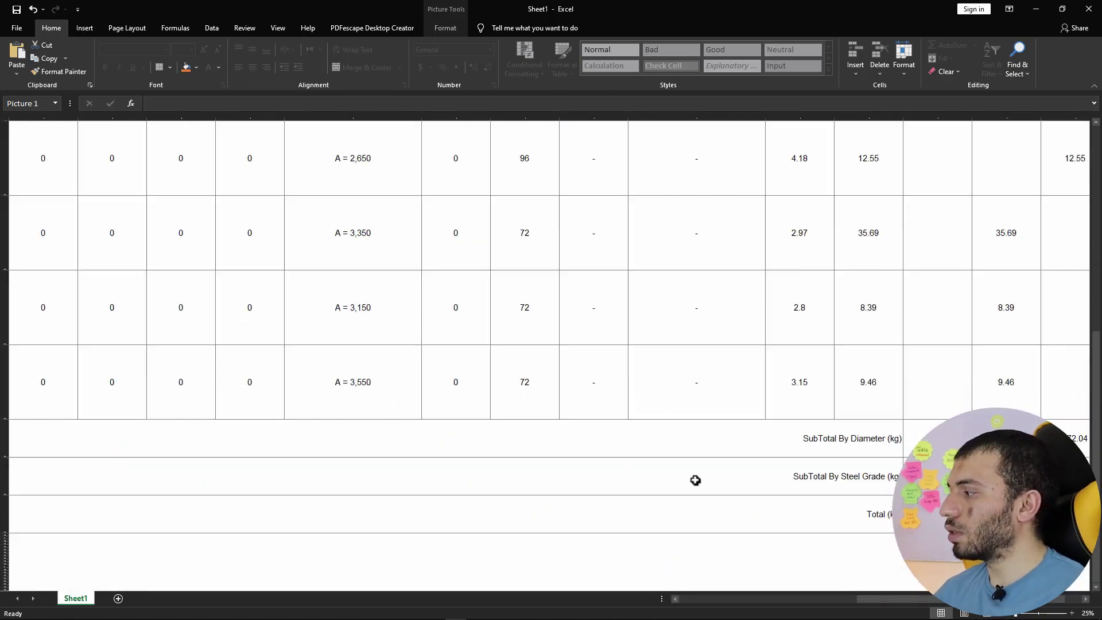
left_click_drag(879, 598, 741, 598)
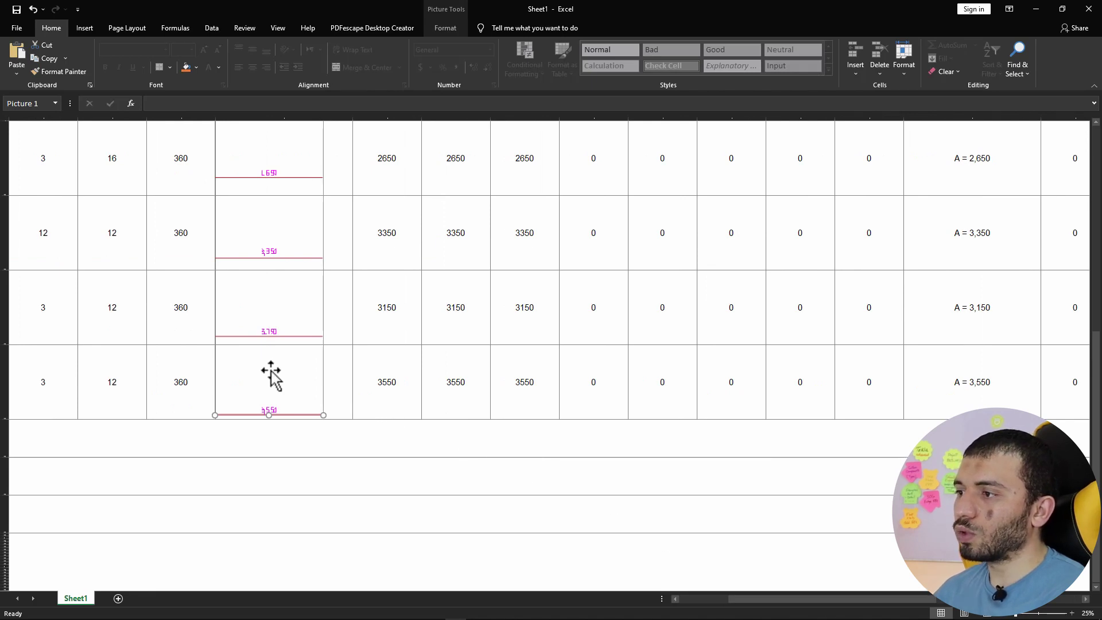
left_click_drag(273, 380, 289, 349)
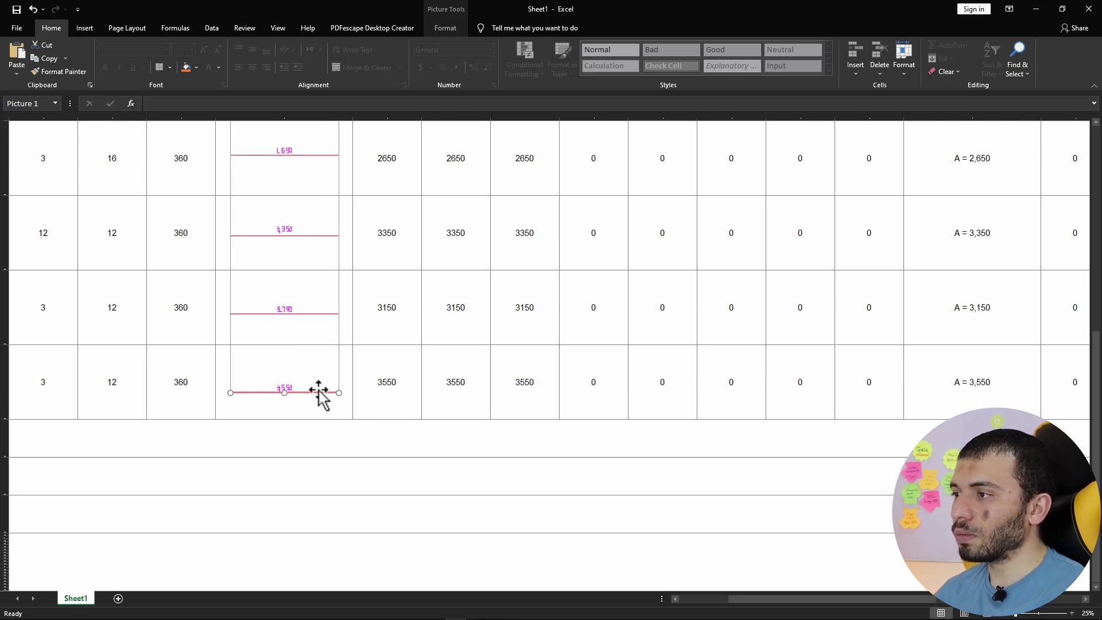
scroll(324, 376, "up", 5)
scroll(324, 376, "up", 5)
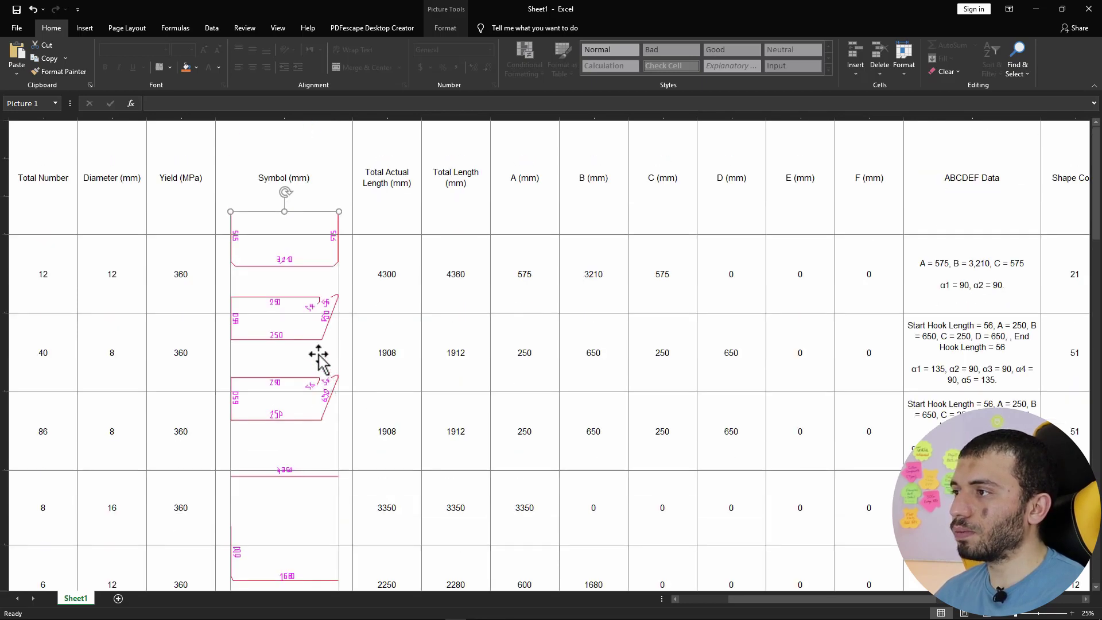
left_click_drag(339, 211, 328, 224)
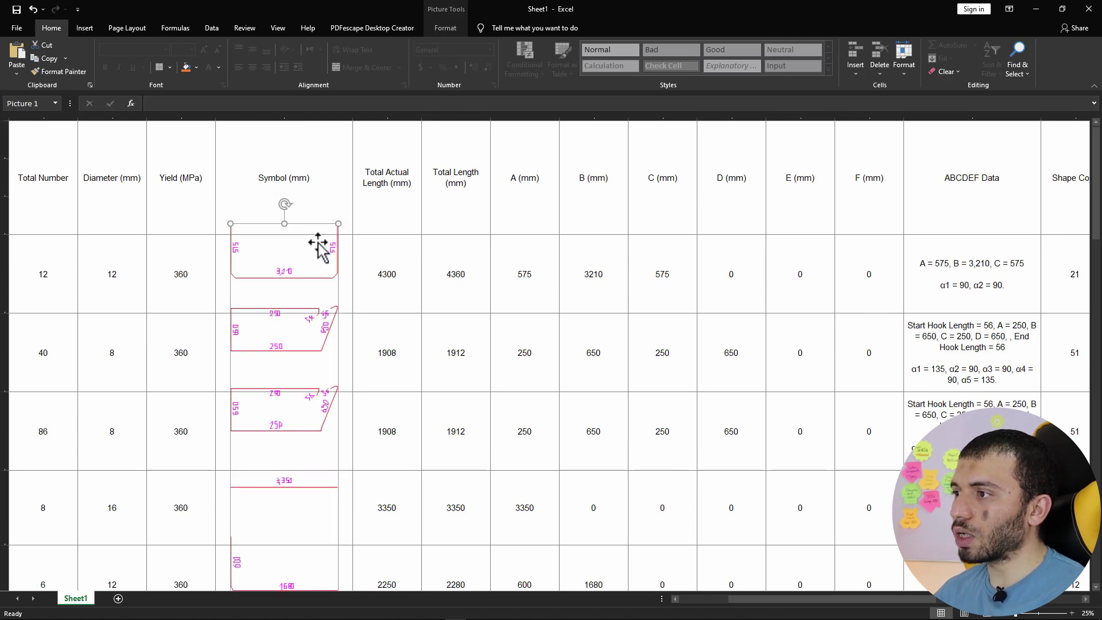
left_click_drag(329, 224, 303, 278)
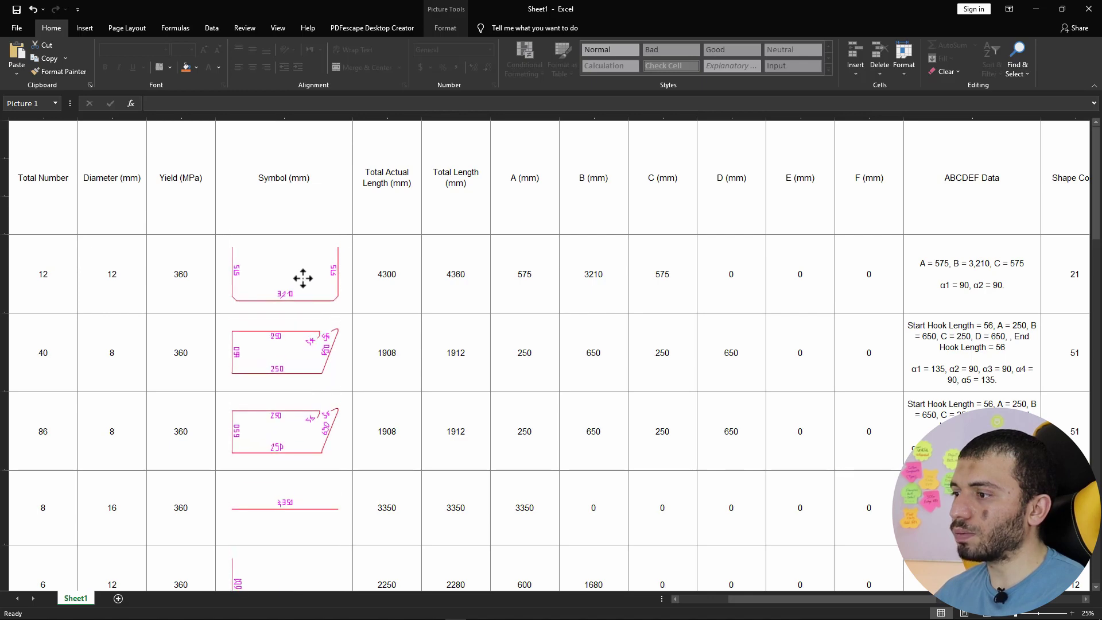
scroll(370, 319, "down", 5, "ctrl")
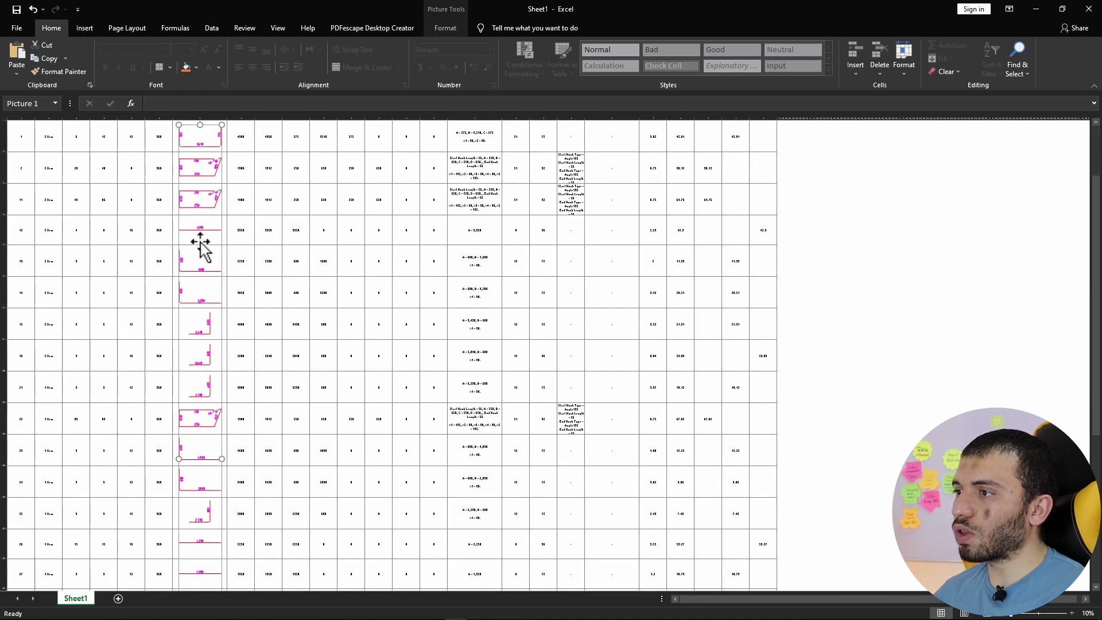
Step: Delete the numbered rebar symbol picture from the Symbol (mm) column
scroll(254, 344, "up", 1, "ctrl")
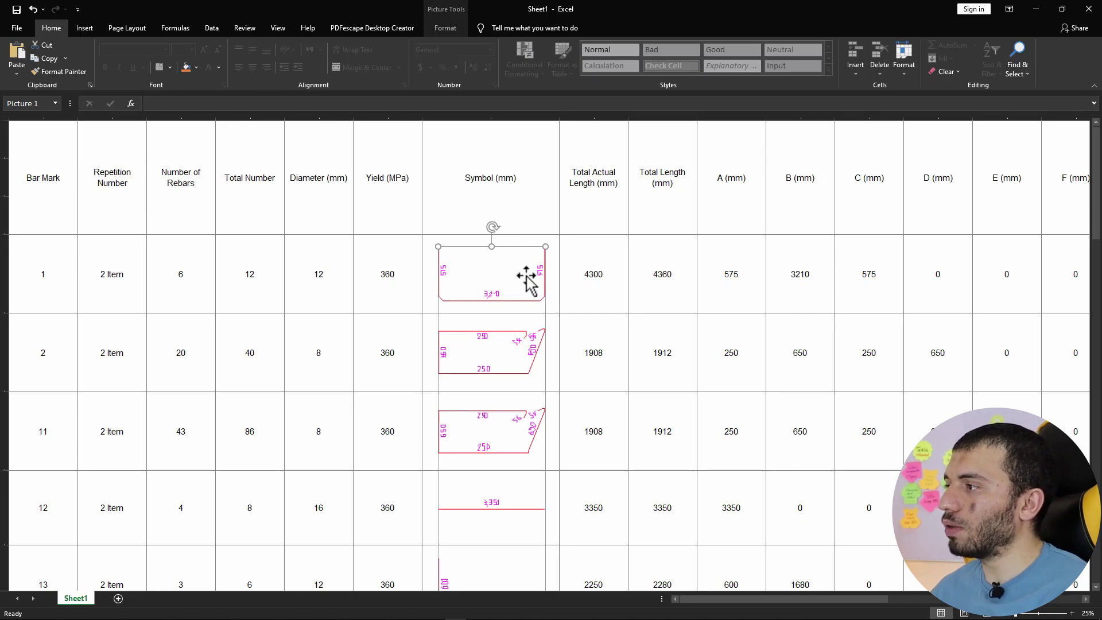
scroll(526, 275, "up", 3, "ctrl")
scroll(536, 301, "up", 1)
scroll(546, 283, "up", 1)
scroll(524, 364, "down", 2)
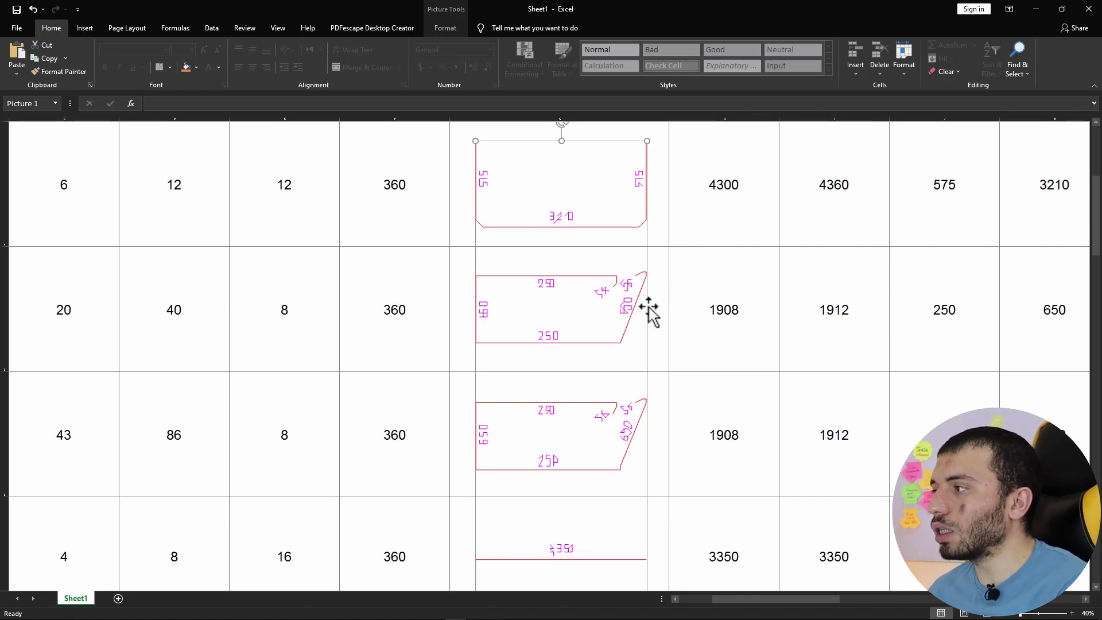
scroll(652, 320, "down", 2, "ctrl")
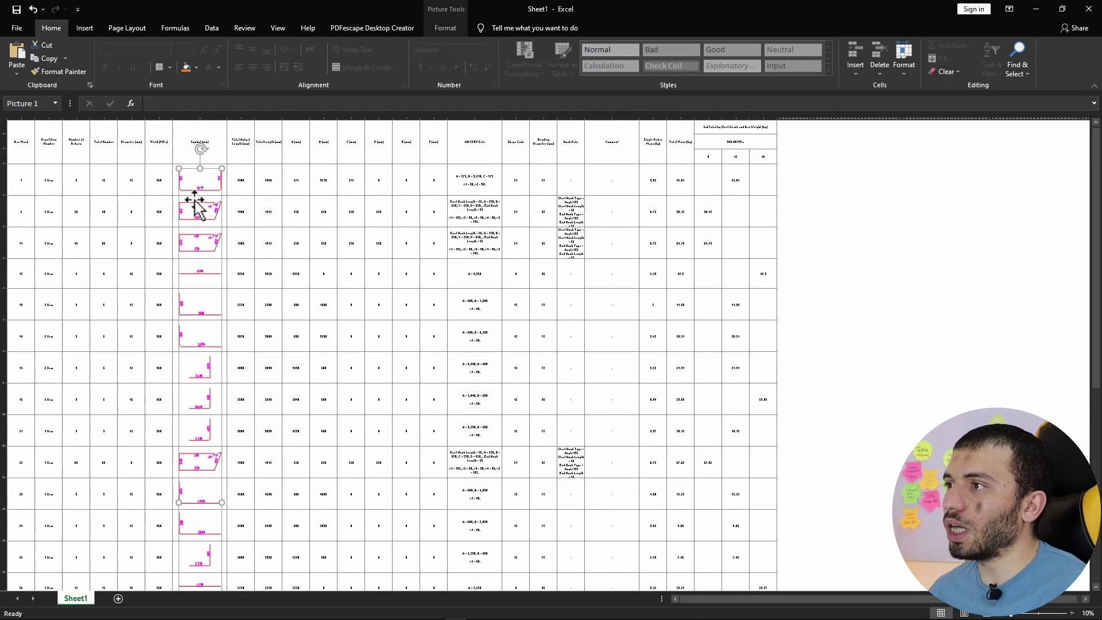
scroll(234, 204, "up", 3, "ctrl")
scroll(239, 221, "down", 1, "ctrl")
scroll(135, 216, "up", 1)
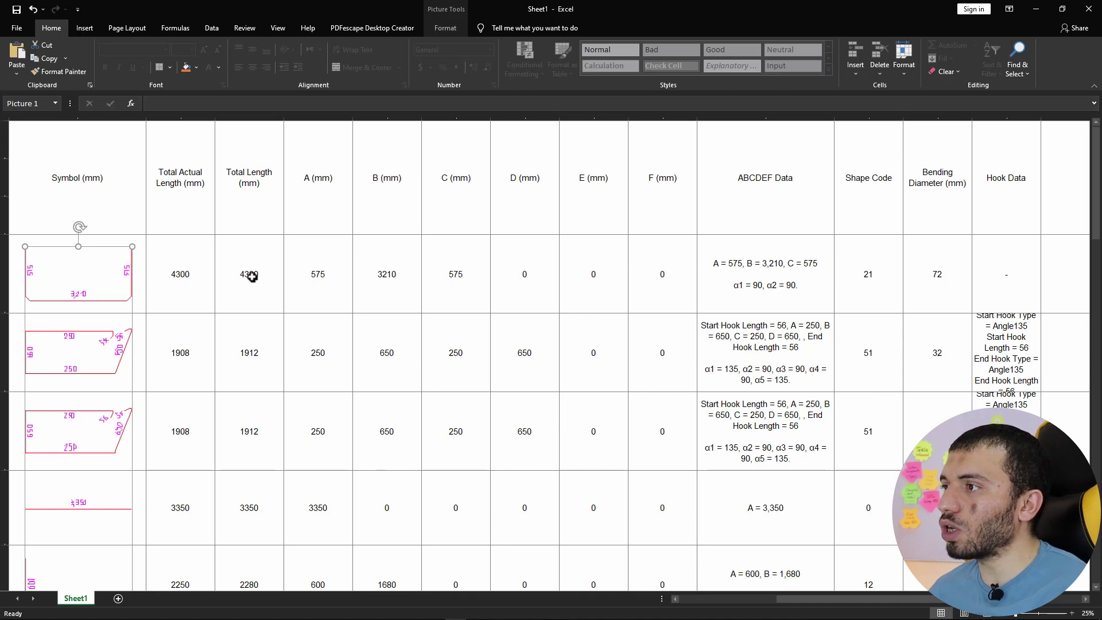
left_click_drag(312, 277, 640, 275)
left_click(389, 353)
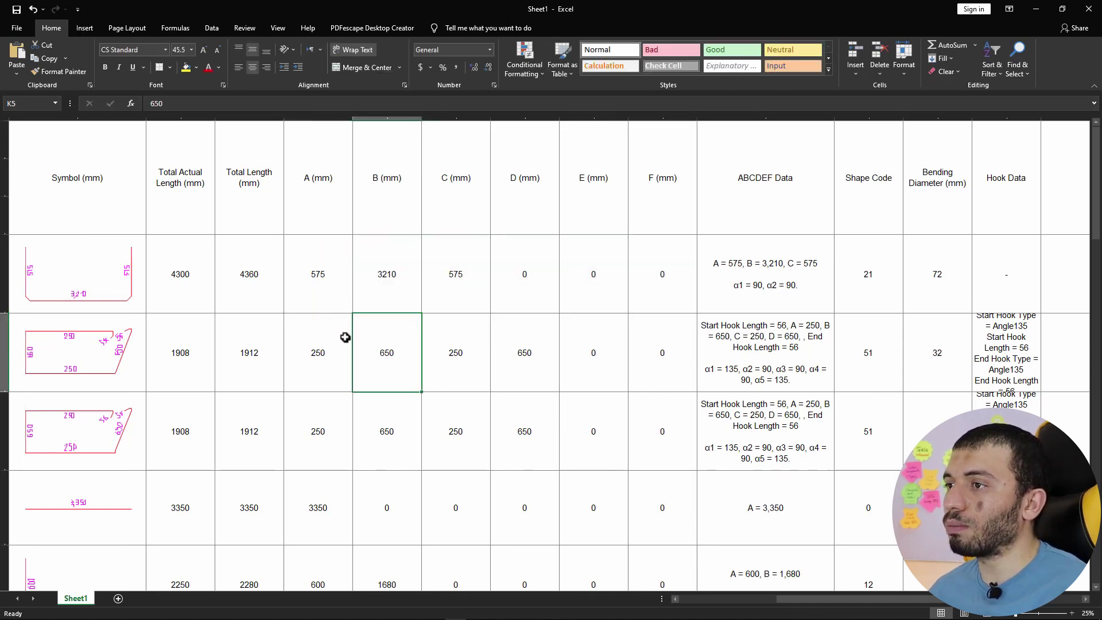
left_click(82, 293)
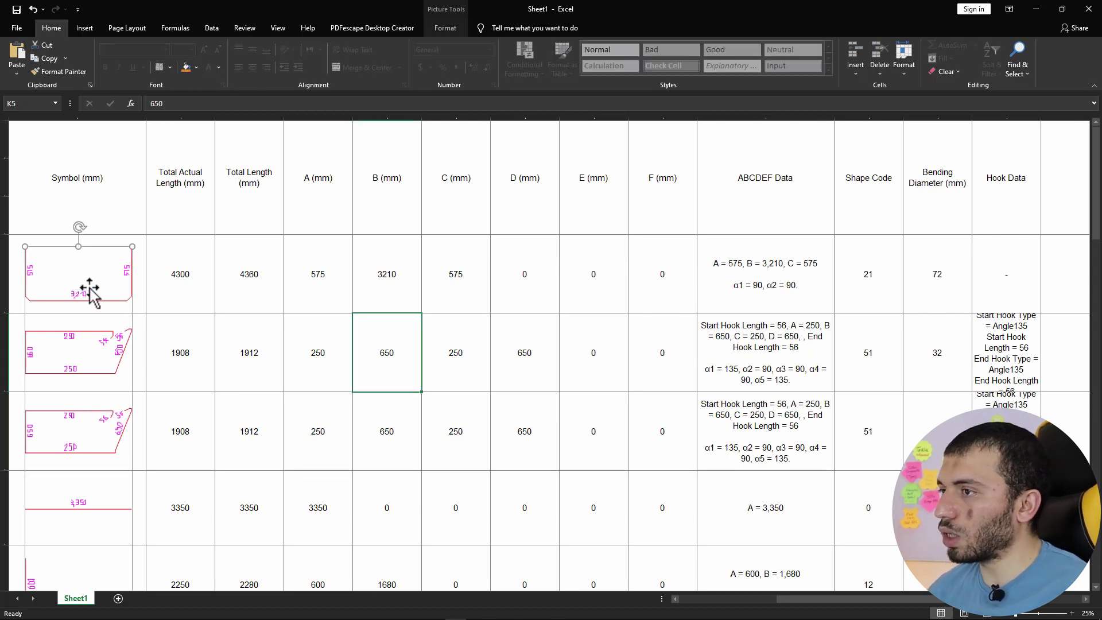
key("Delete")
Step: Return to 005 BMs RCD.dwg and undo the explode to restore the schedule table
left_click(121, 305)
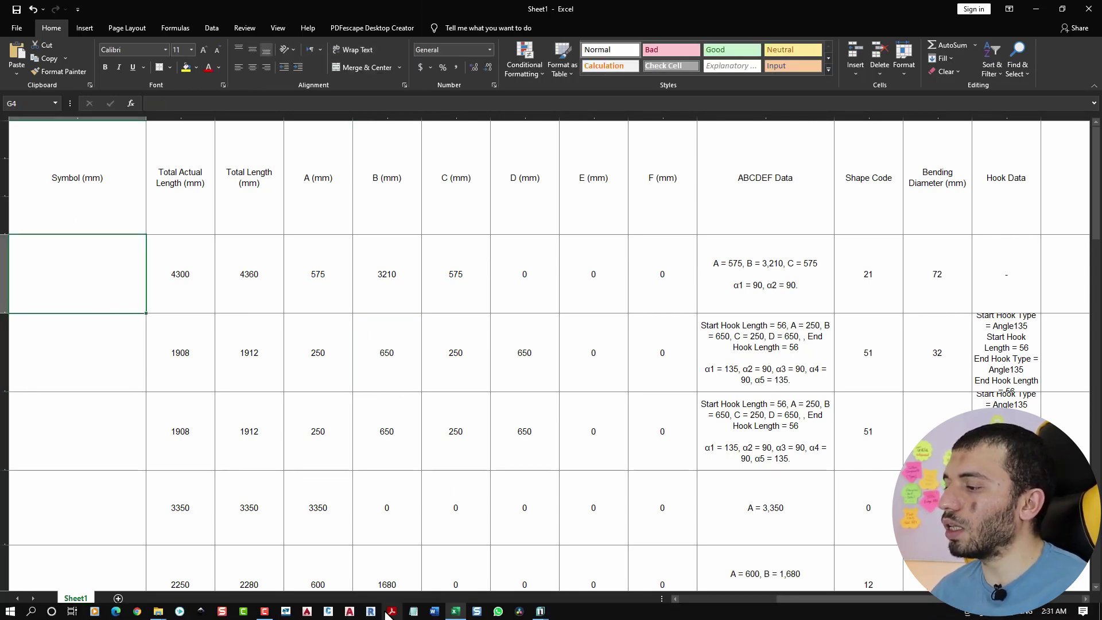
left_click(544, 605)
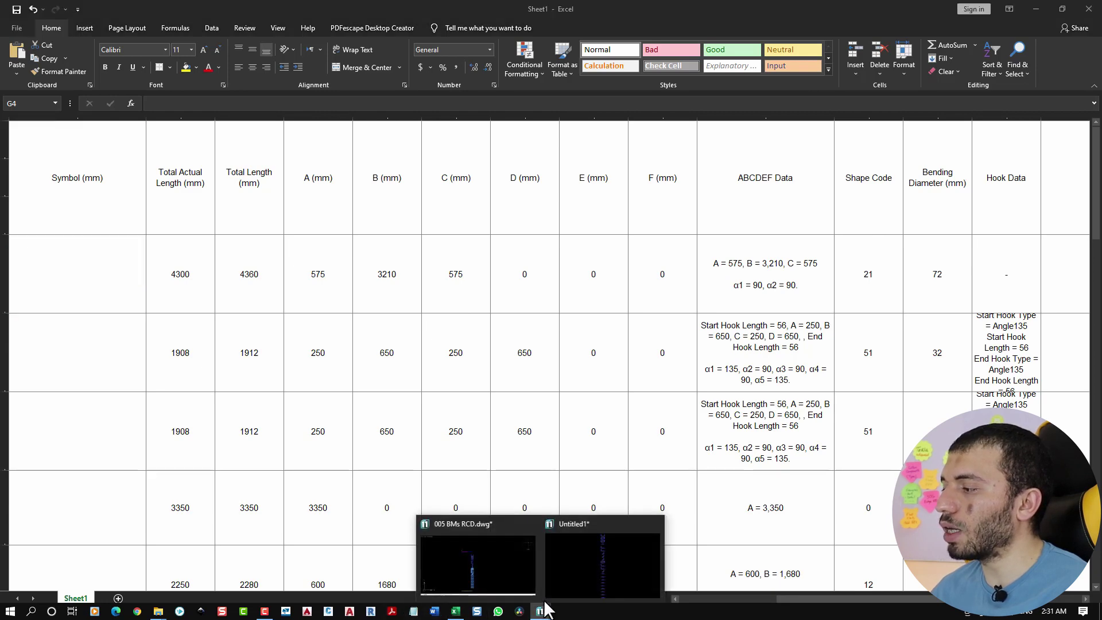
left_click(519, 579)
key("ctrl+z")
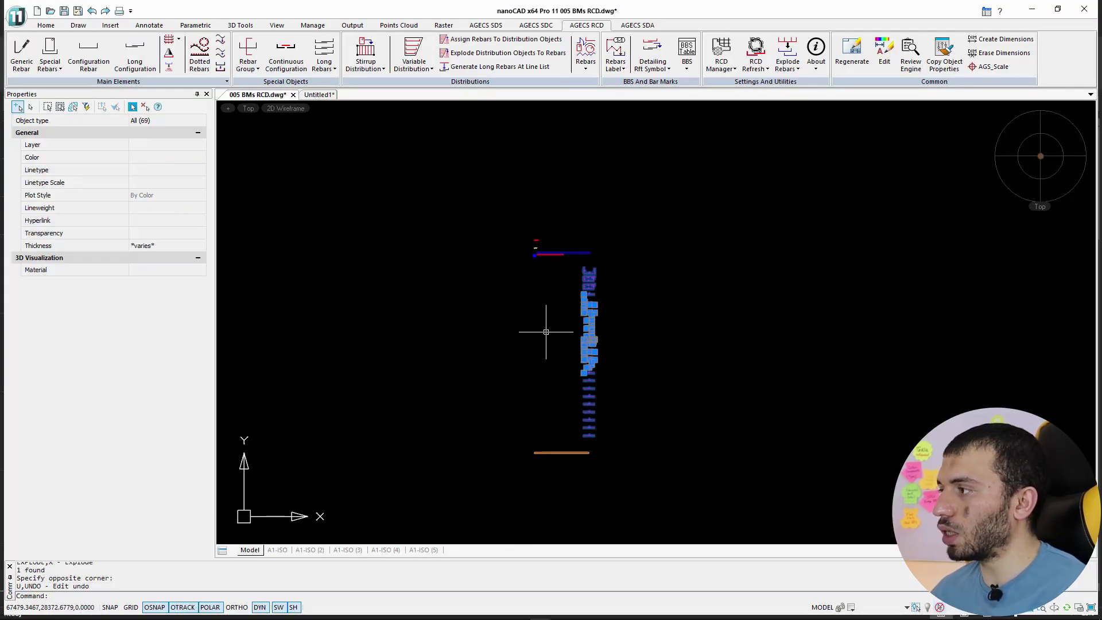
scroll(492, 300, "up", 3)
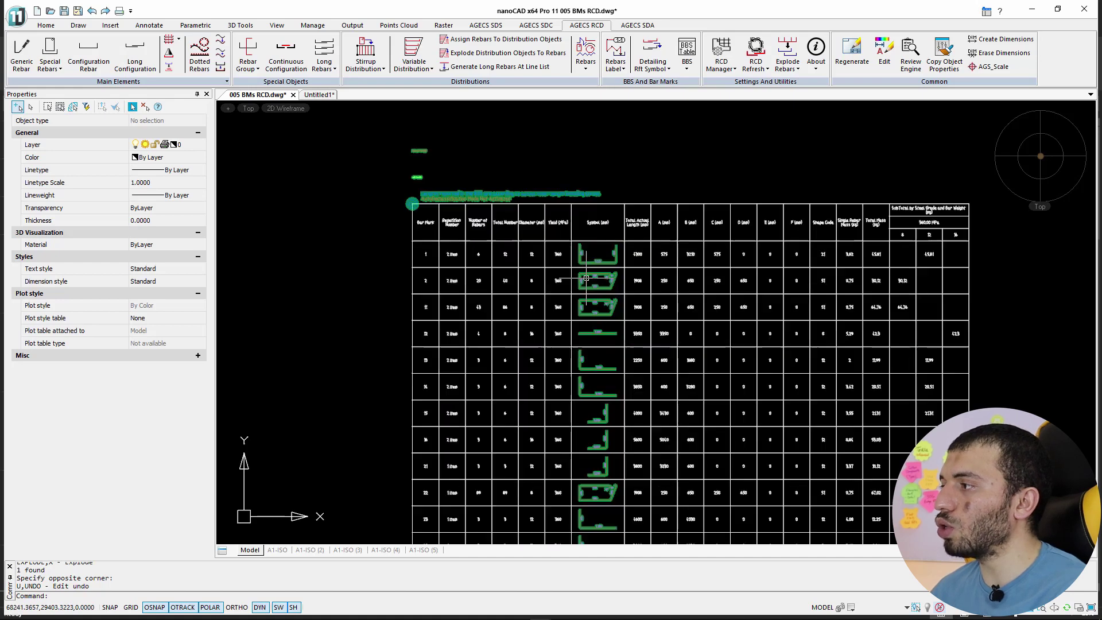
key("Escape")
scroll(524, 253, "up", 3)
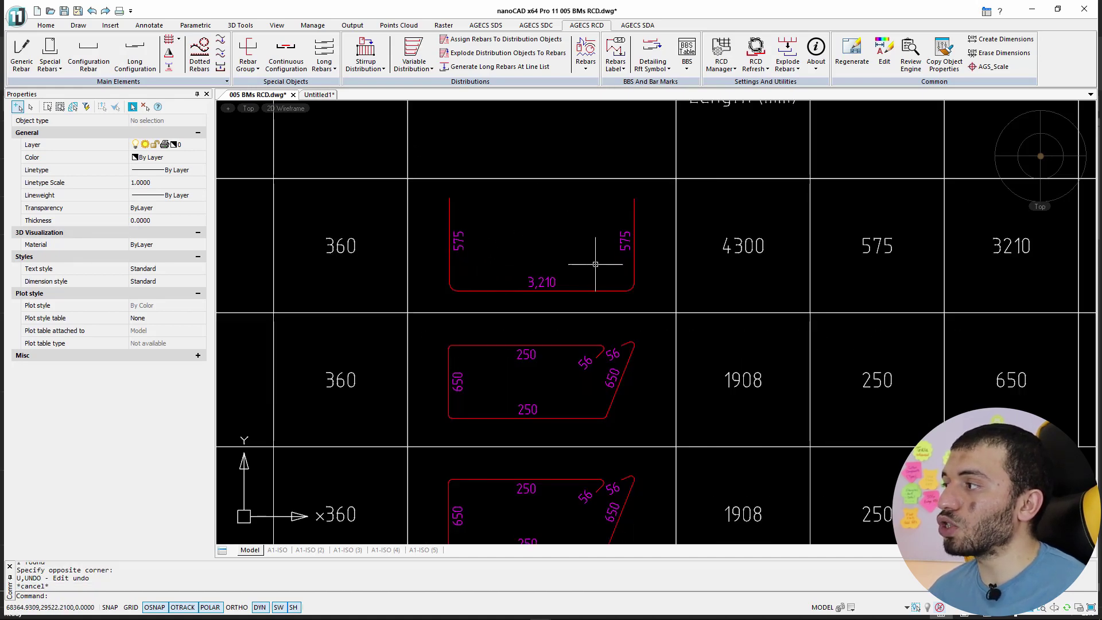
Step: Set Show Alphabetic Annotation to Yes under the BBS table's Symbol Data properties
scroll(499, 275, "down", 2)
scroll(714, 308, "down", 2)
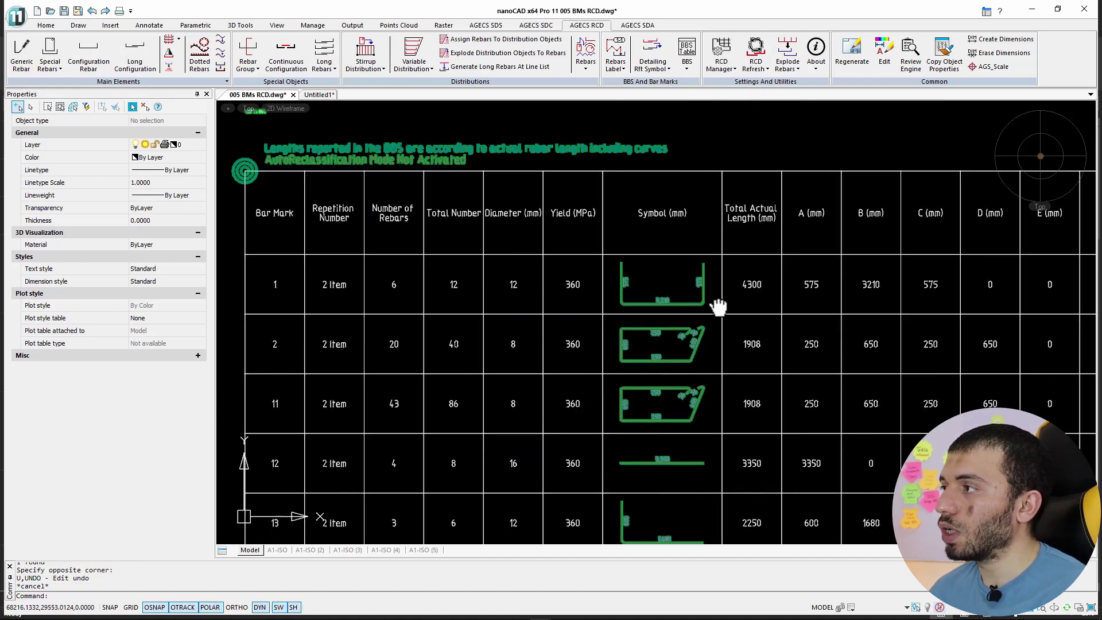
left_click(472, 156)
scroll(167, 364, "down", 3)
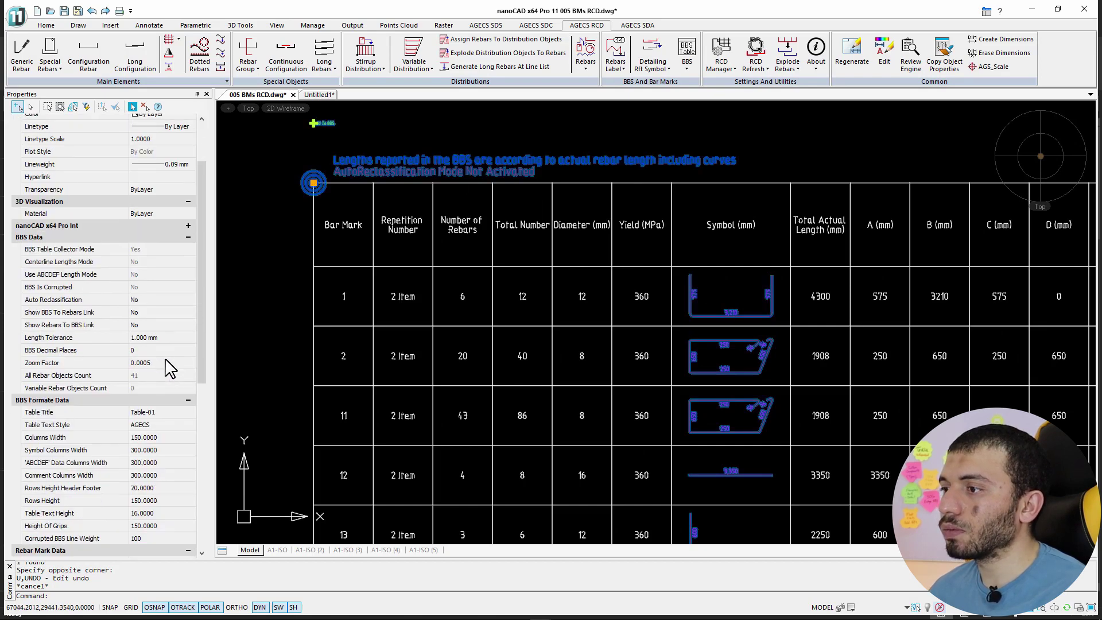
scroll(172, 357, "down", 3)
scroll(178, 361, "down", 3)
scroll(179, 360, "down", 1)
scroll(183, 362, "down", 1)
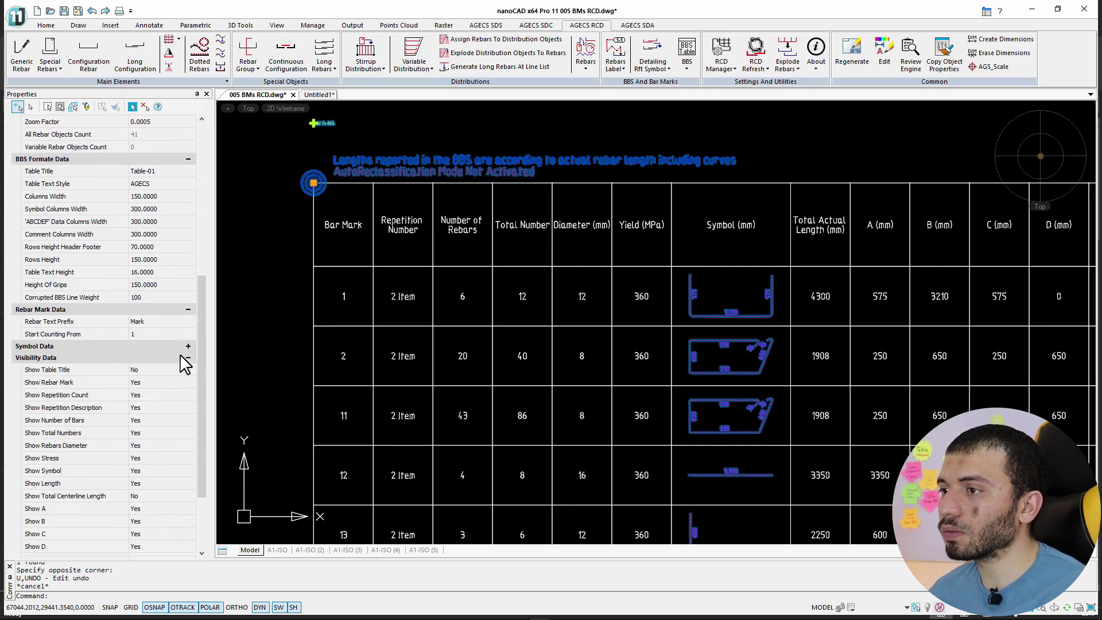
scroll(182, 361, "down", 1)
left_click(188, 334)
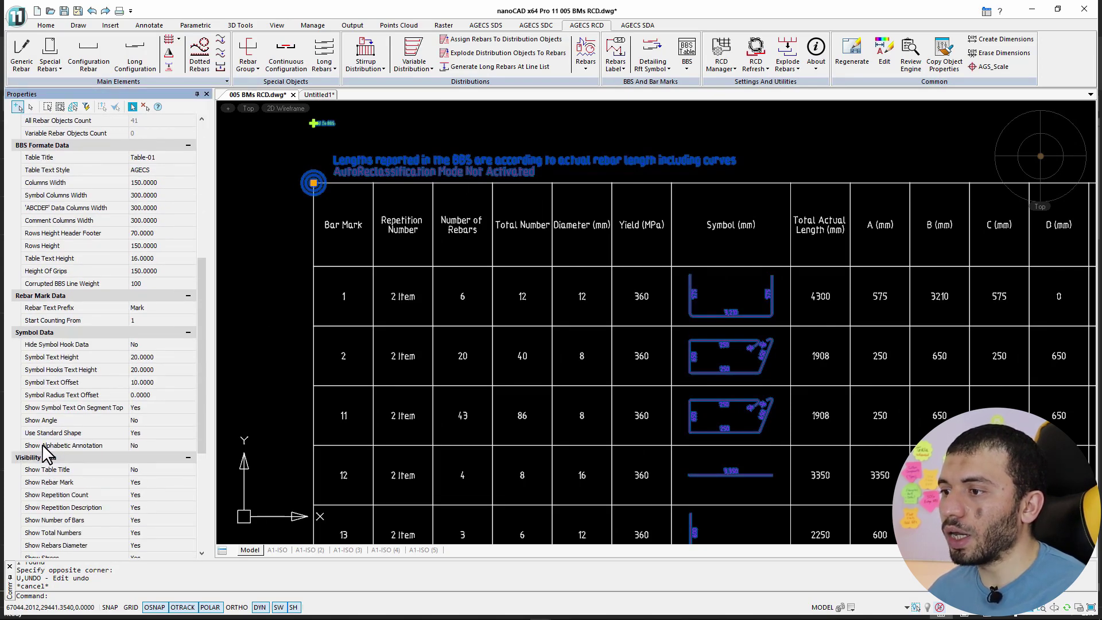
left_click(150, 446)
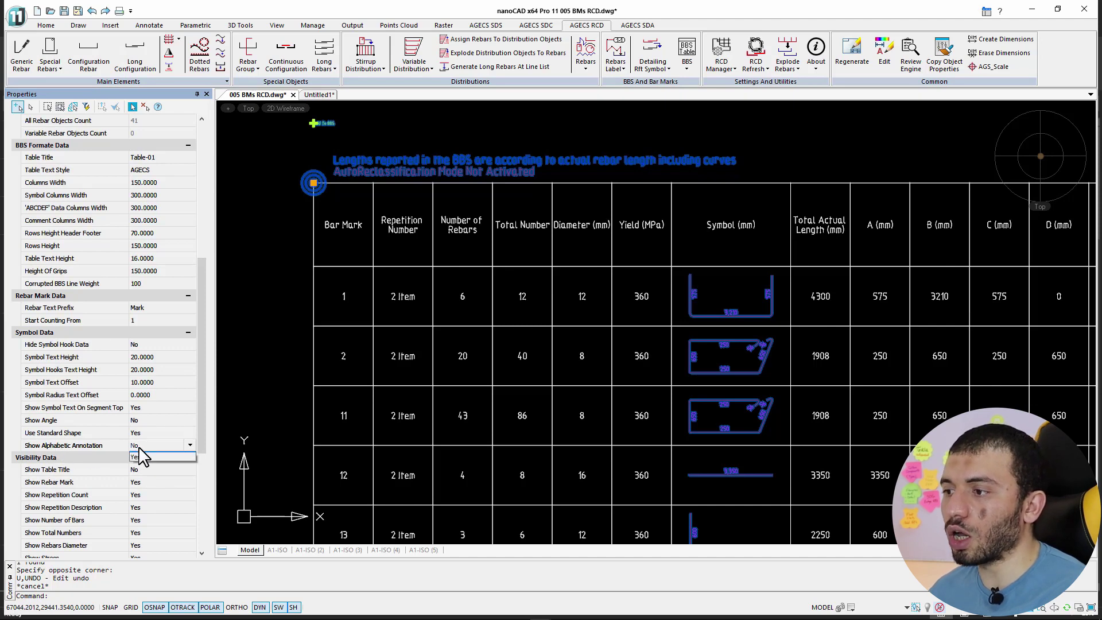
left_click(175, 471)
scroll(660, 350, "up", 3)
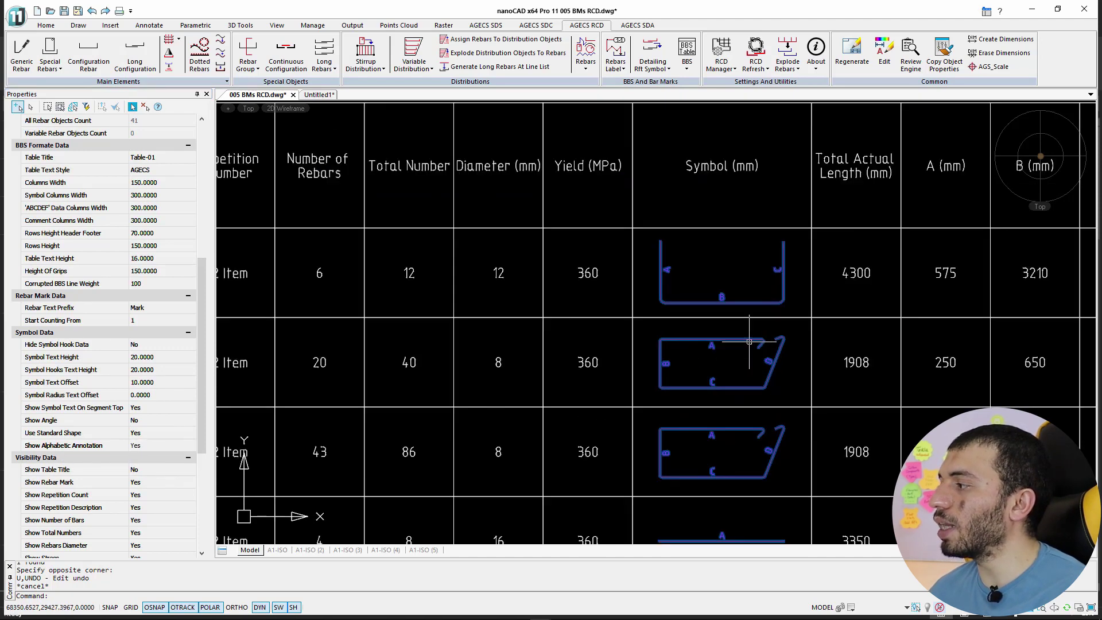
scroll(571, 270, "up", 1)
scroll(618, 236, "down", 2)
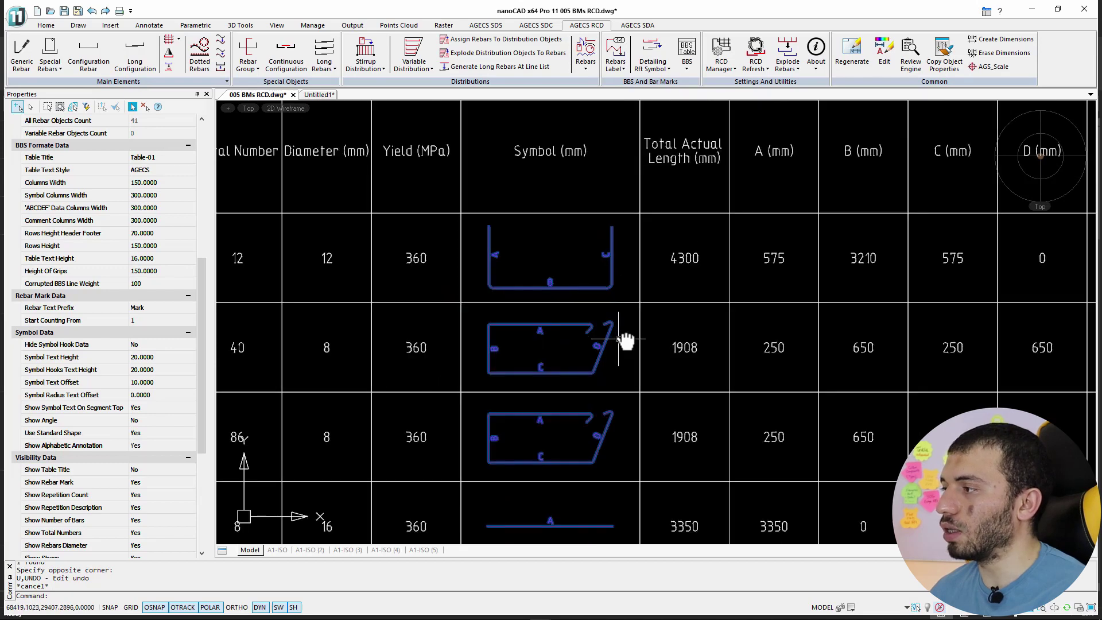
scroll(540, 226, "up", 1)
scroll(450, 198, "up", 3)
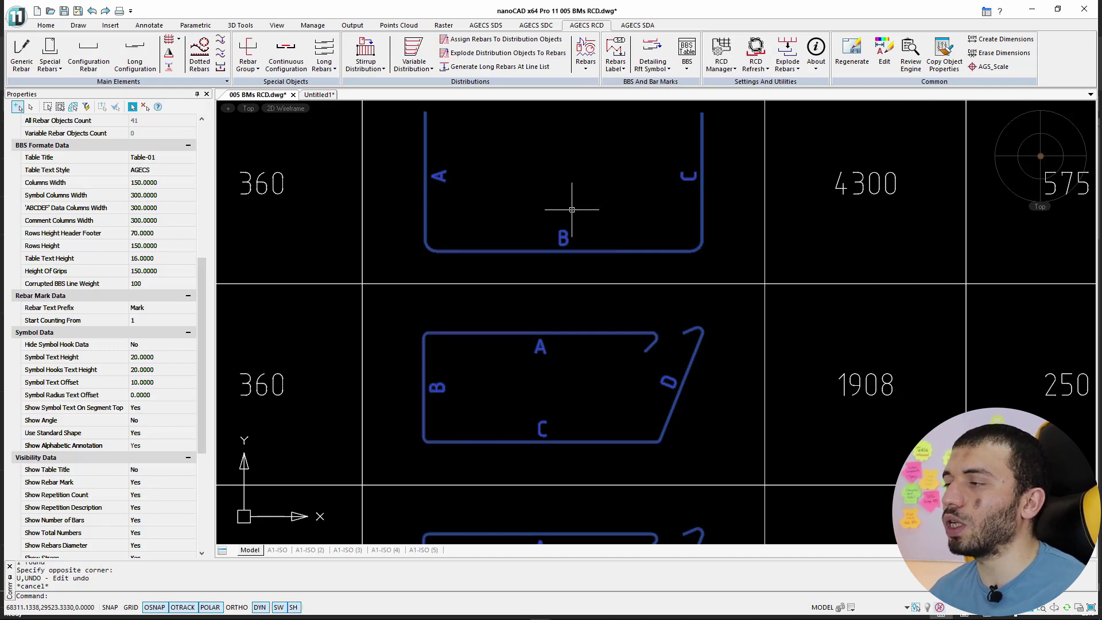
scroll(600, 224, "down", 3)
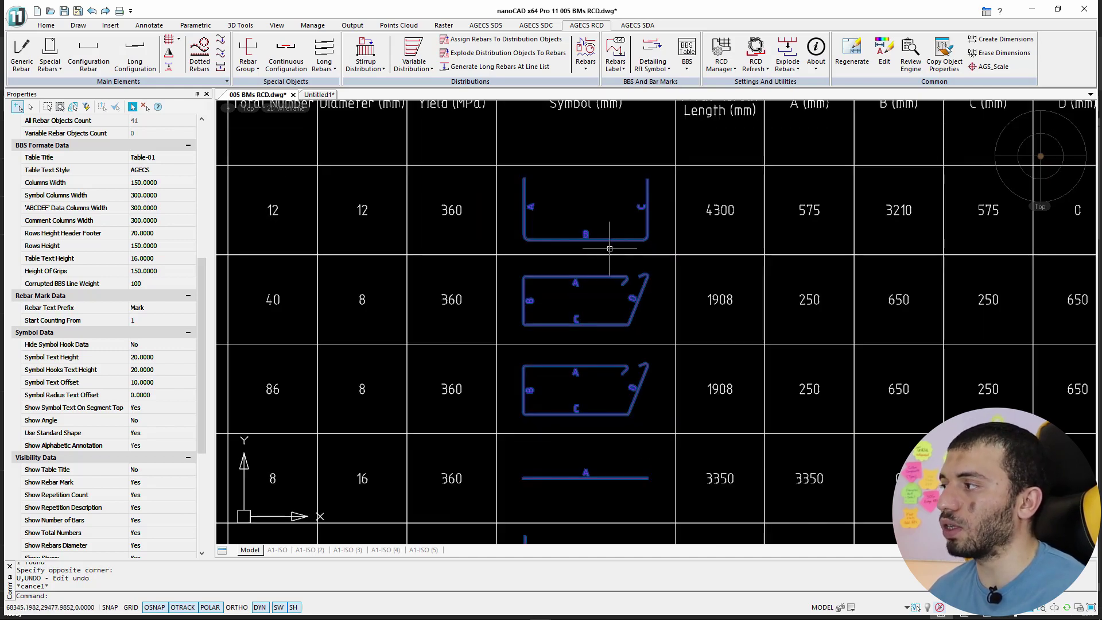
scroll(581, 243, "down", 2)
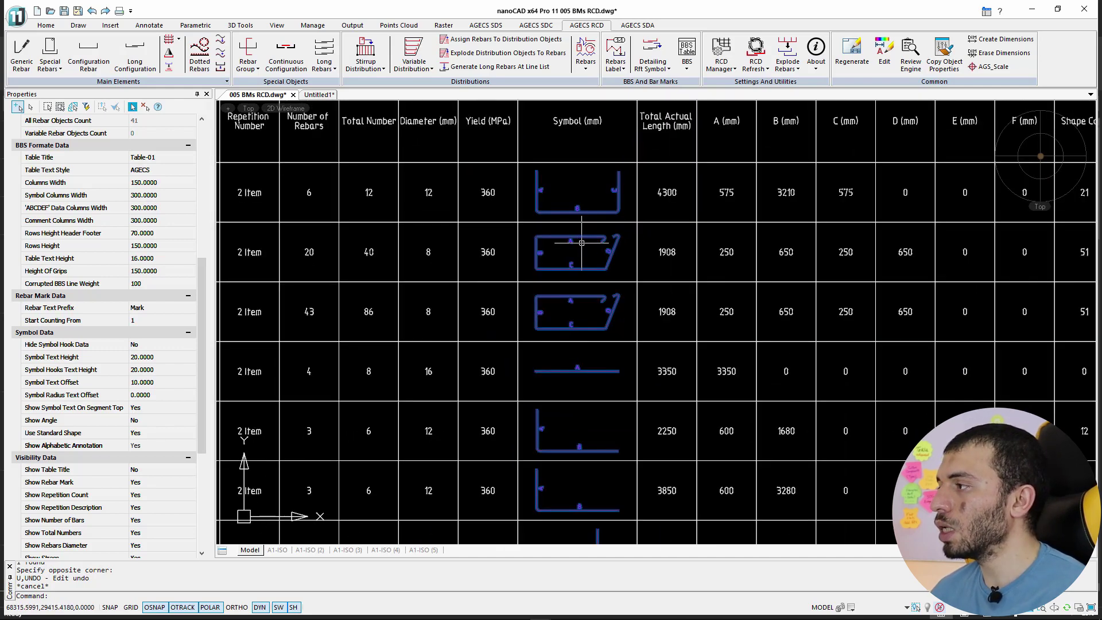
Step: Explode the lettered schedule table and copy its 63 objects
scroll(584, 248, "down", 3)
left_click(584, 247)
type("x")
key("Return")
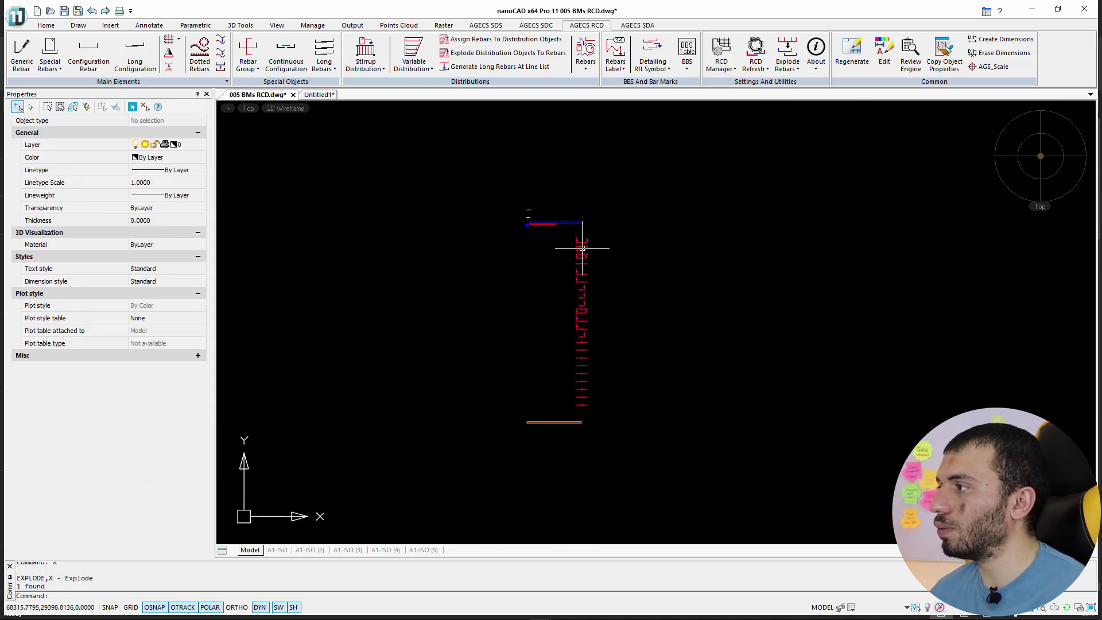
left_click(596, 229)
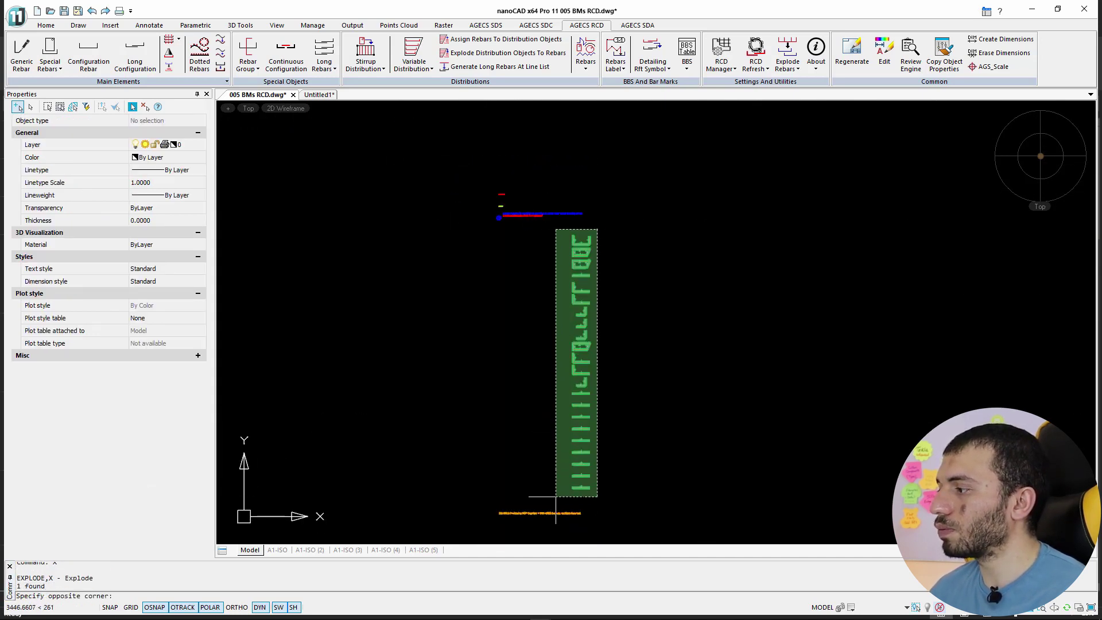
left_click(554, 520)
key("ctrl+c")
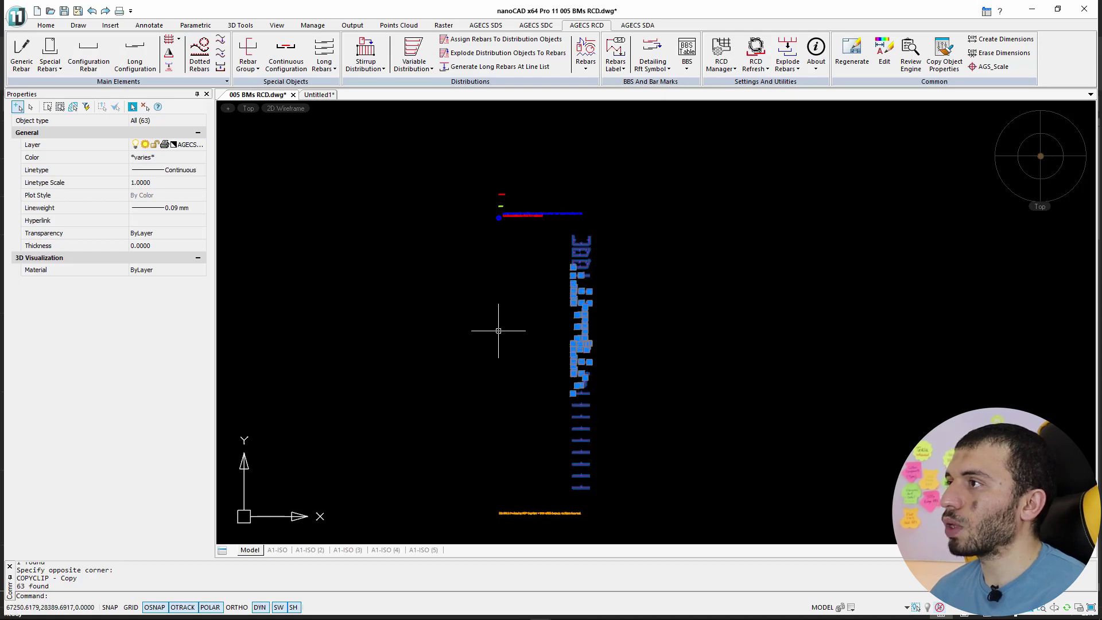
Step: Paste the 63 lettered bar-shape objects into the Untitled1 drawing
left_click(320, 97)
key("ctrl+v")
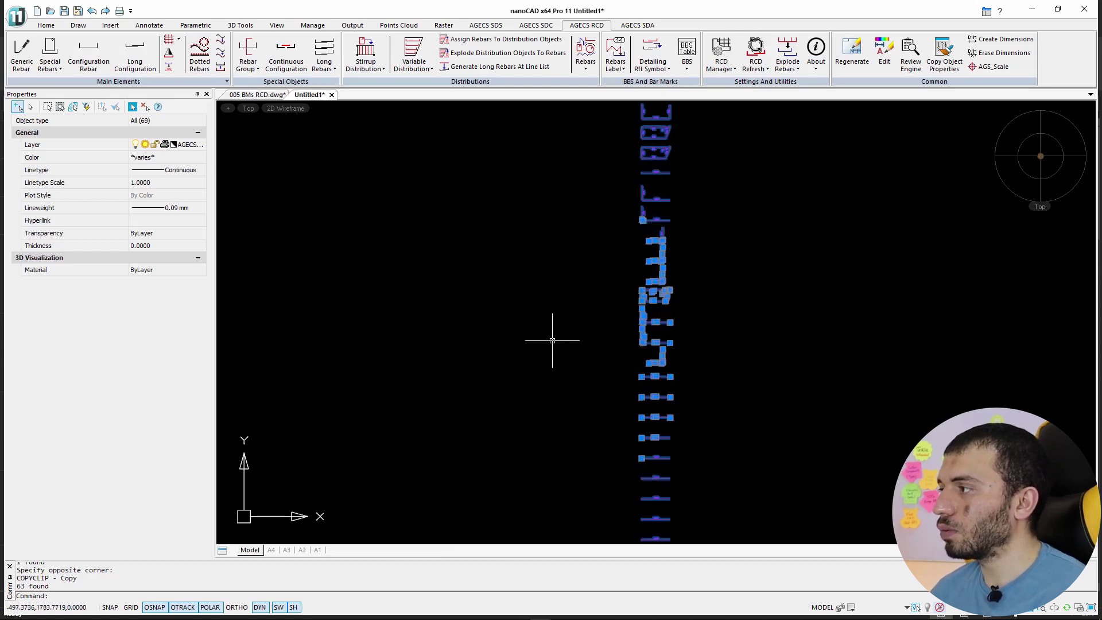
key("ctrl+z")
key("ctrl+z")
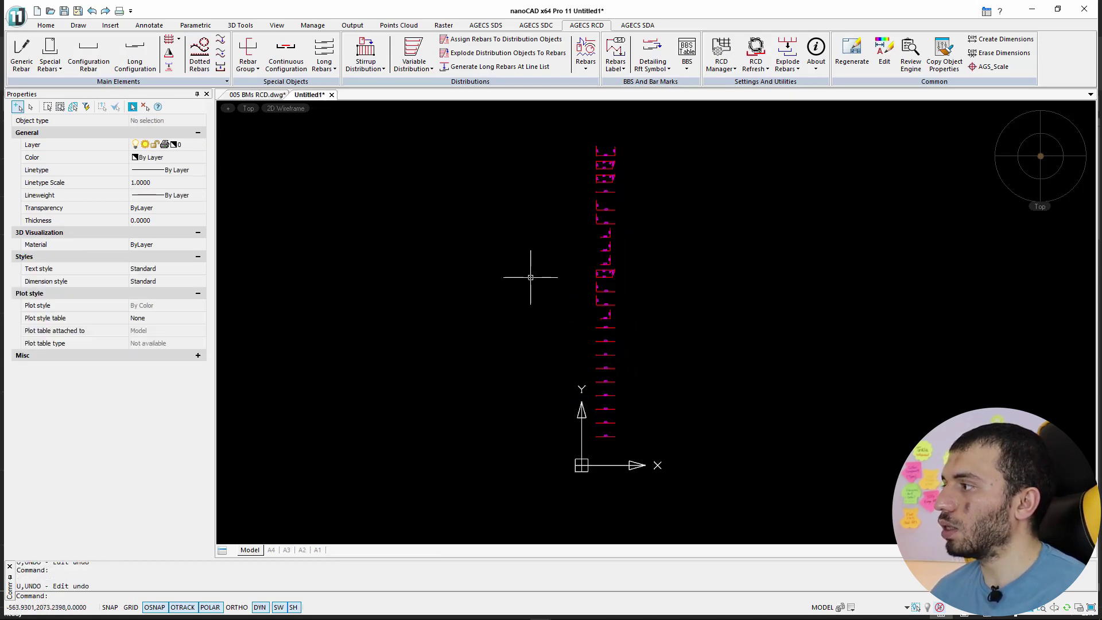
scroll(530, 277, "up", 5)
scroll(530, 276, "up", 3)
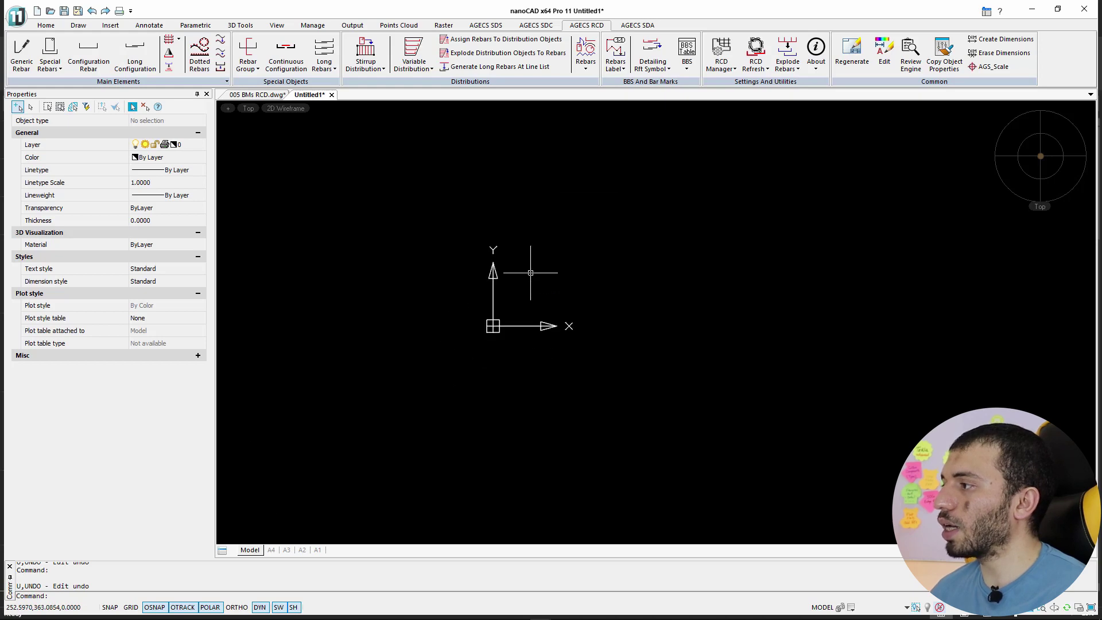
key("ctrl+v")
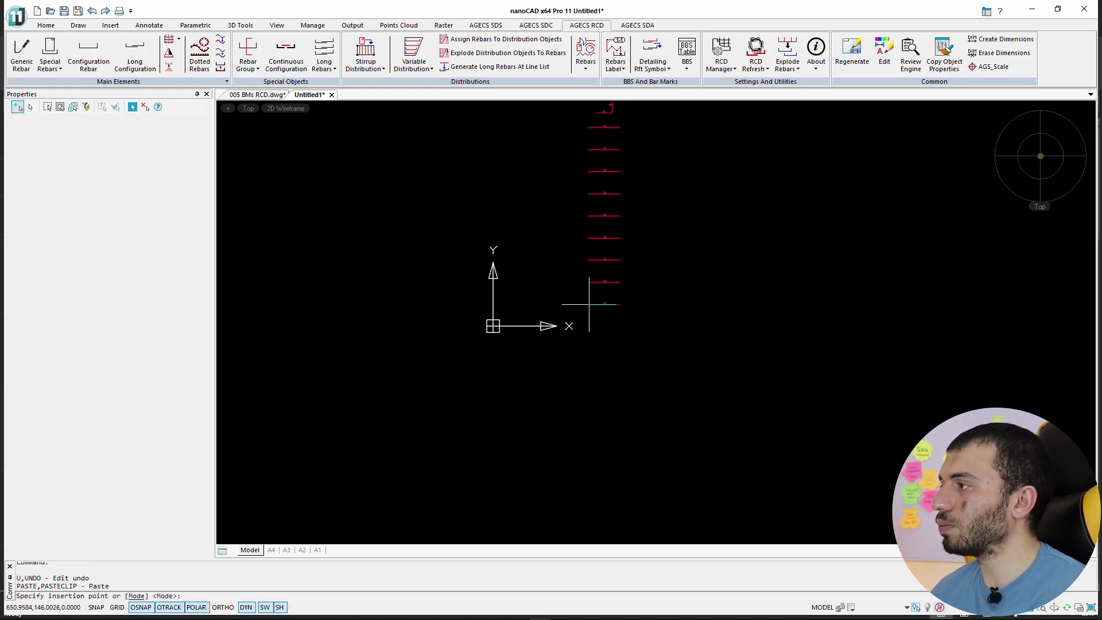
left_click(593, 310)
Step: Zoom extents in Untitled1, recopy all bar shapes, and return to Excel
type("z")
key("Return")
type("e")
key("Return")
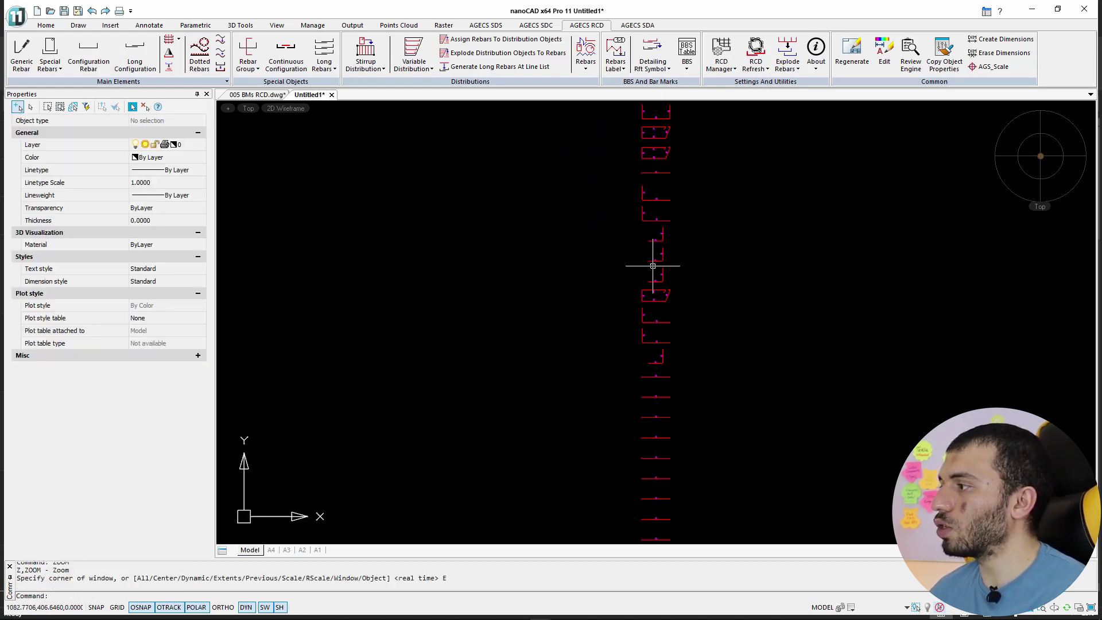
key("ctrl+a")
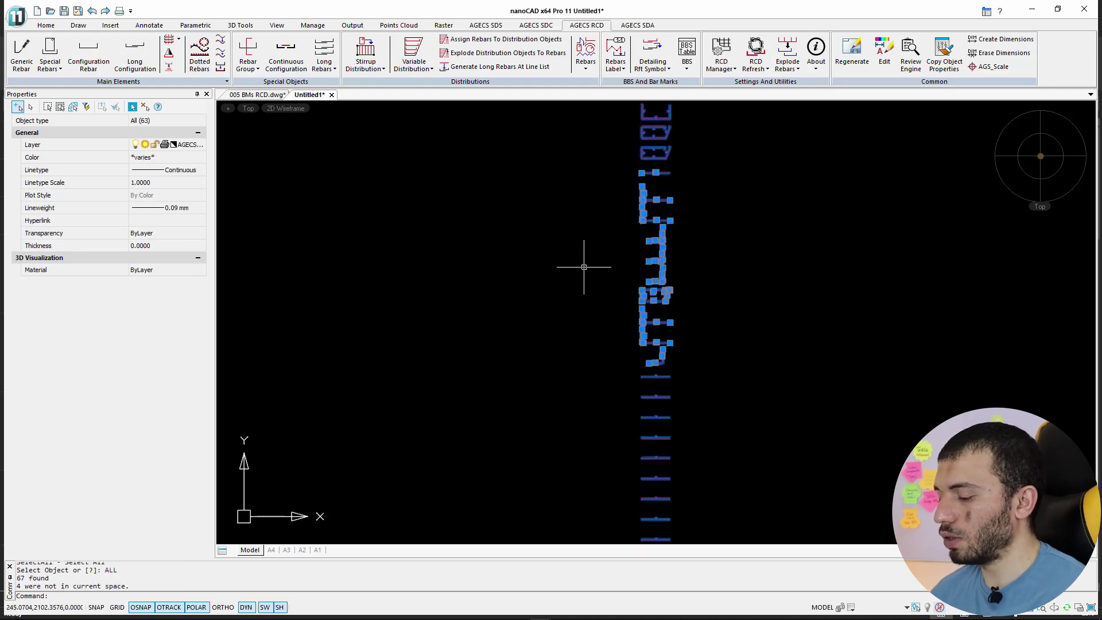
key("ctrl+c")
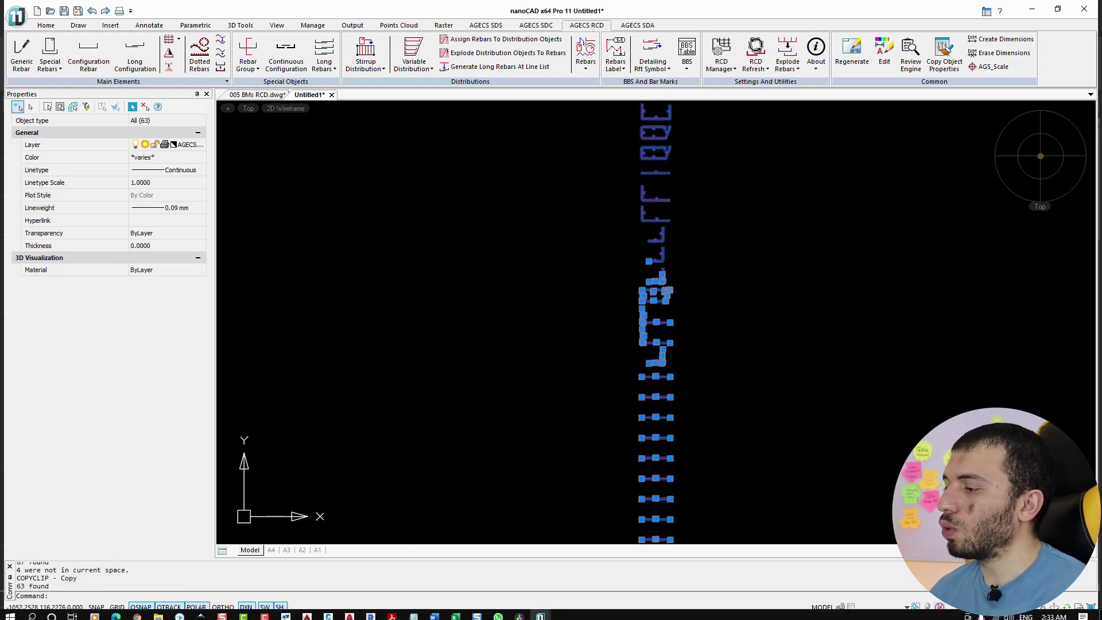
left_click(455, 616)
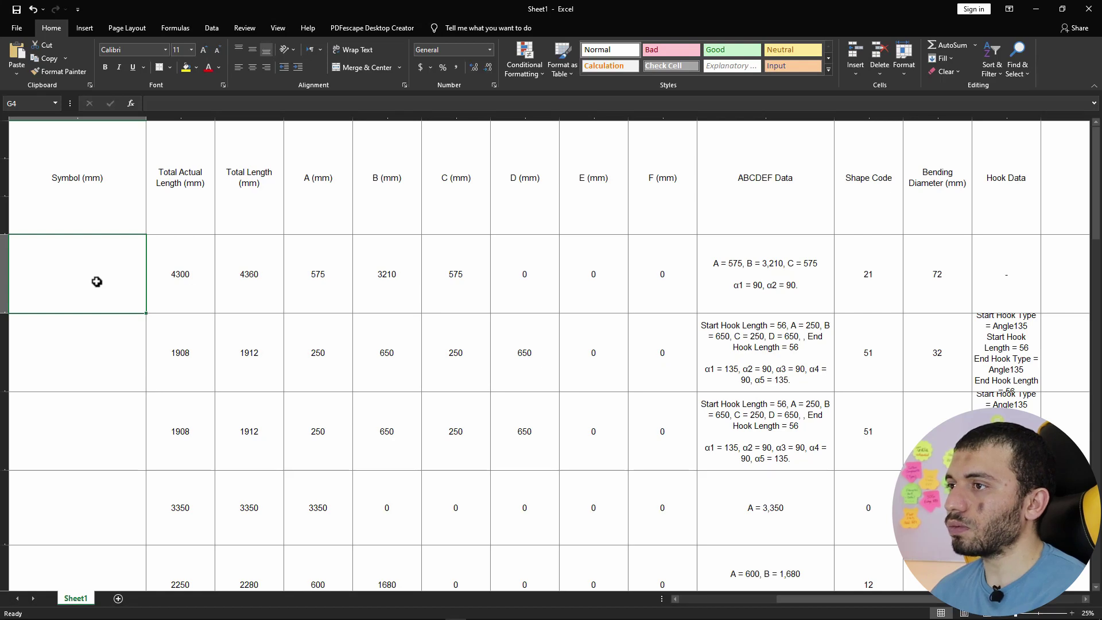
Step: Paste the lettered bar shapes and shrink the picture to match the schedule row heights
key("ctrl+v")
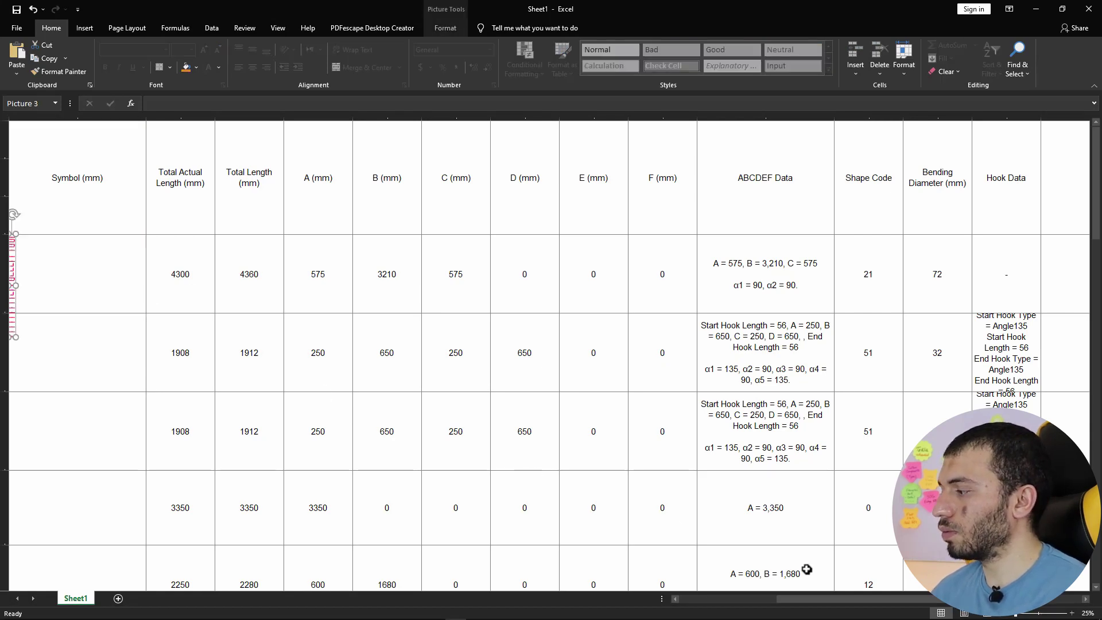
left_click_drag(795, 599, 742, 600)
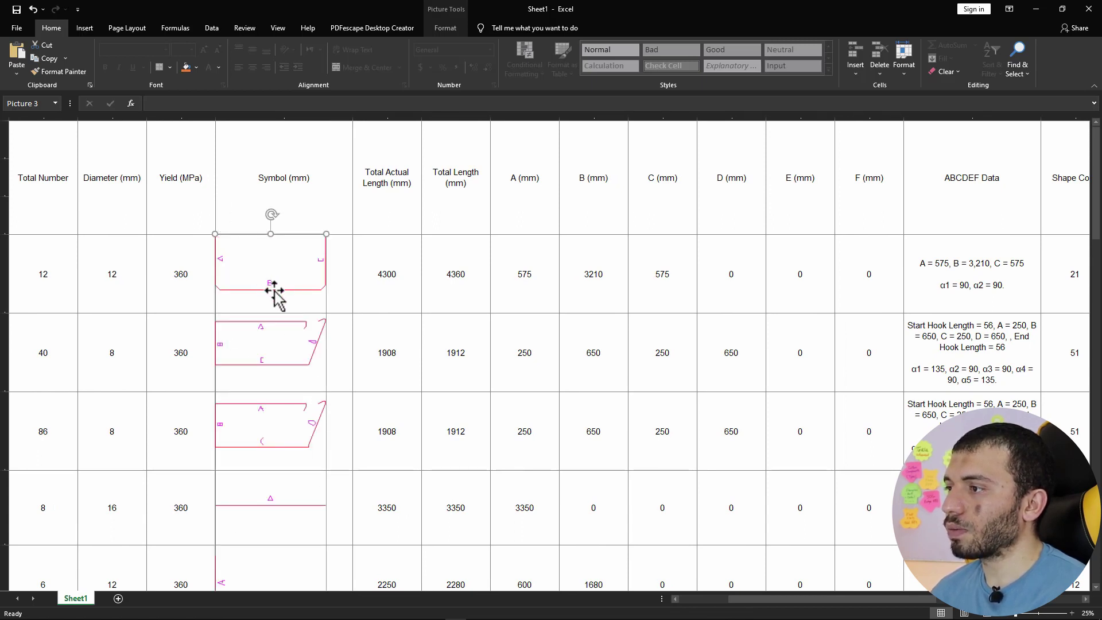
scroll(274, 296, "down", 5)
scroll(336, 345, "down", 5)
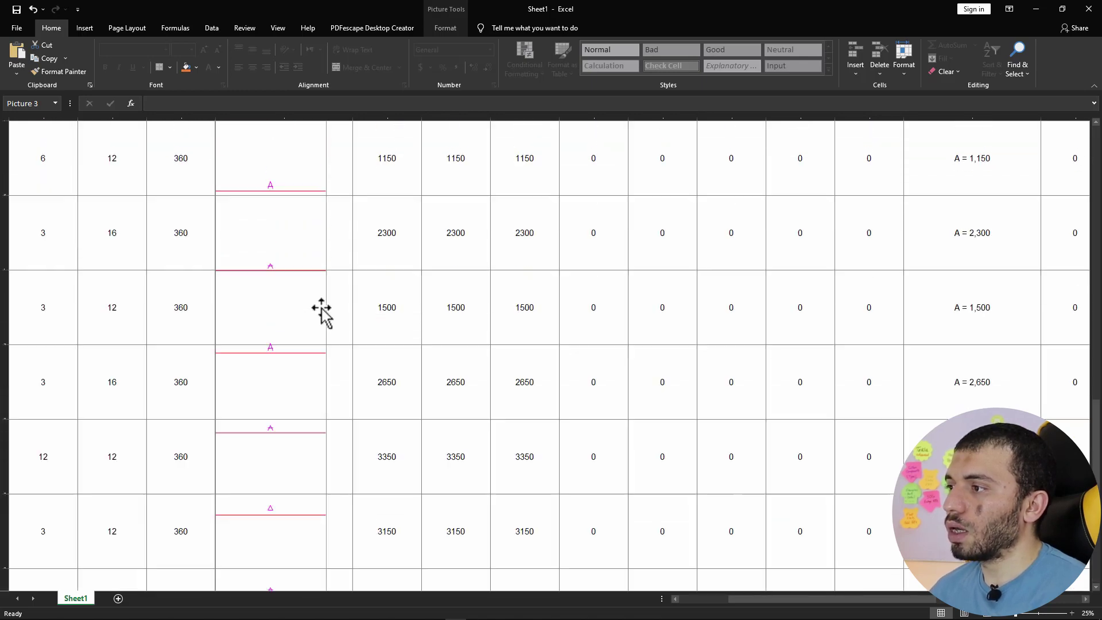
scroll(334, 453, "down", 2)
scroll(335, 428, "up", 1)
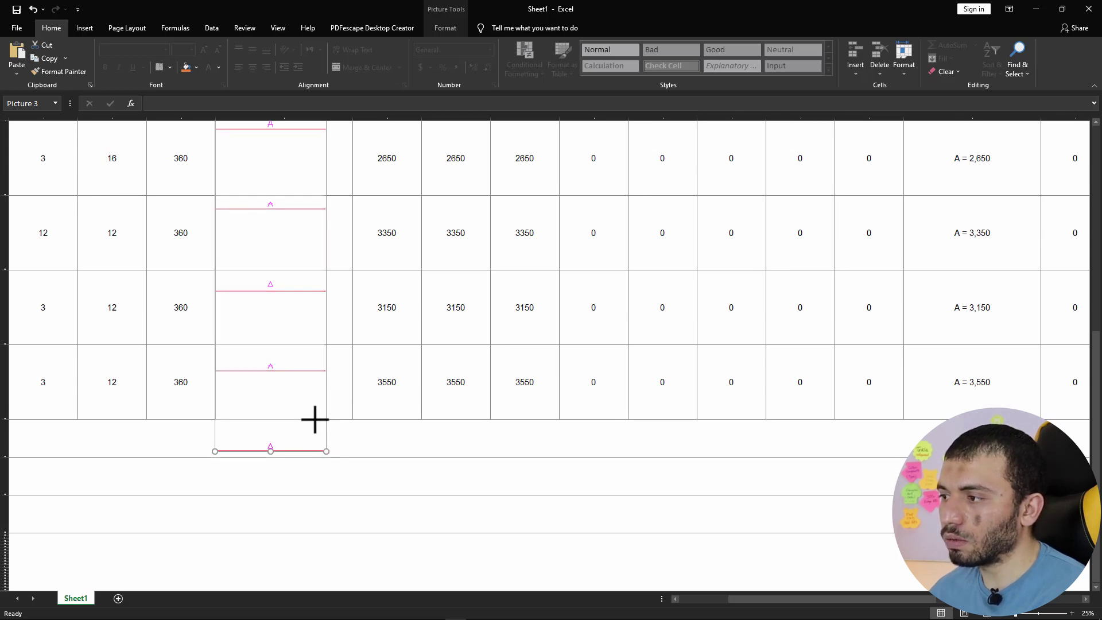
left_click_drag(326, 451, 314, 420)
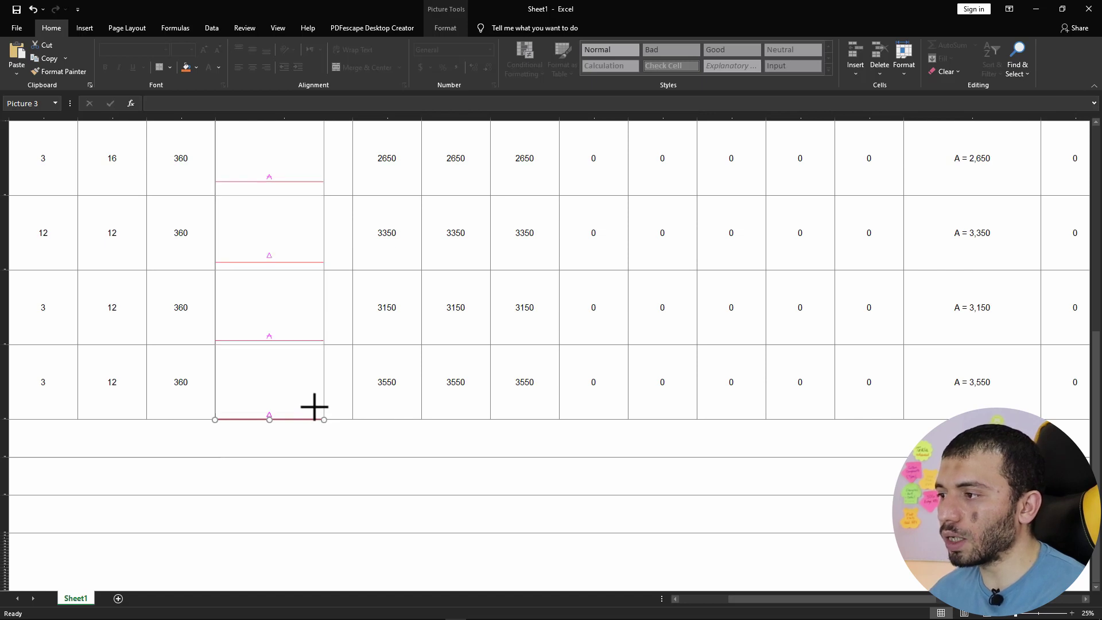
left_click_drag(323, 420, 309, 400)
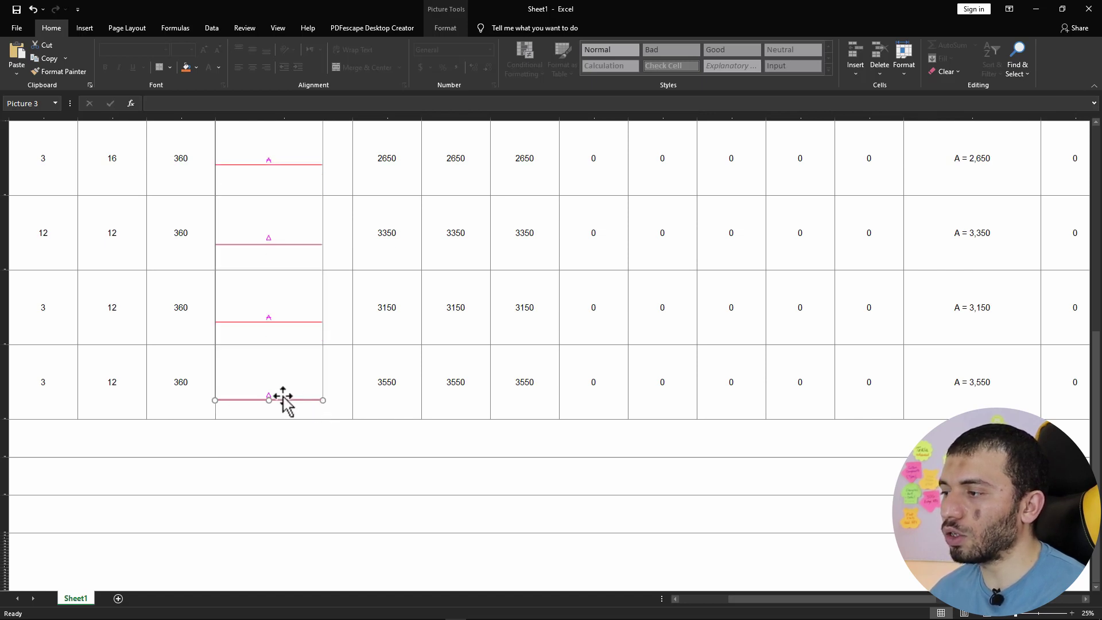
Step: Nudge the picture right and down so it's centred in the Symbol column, then deselect it
key("Right")
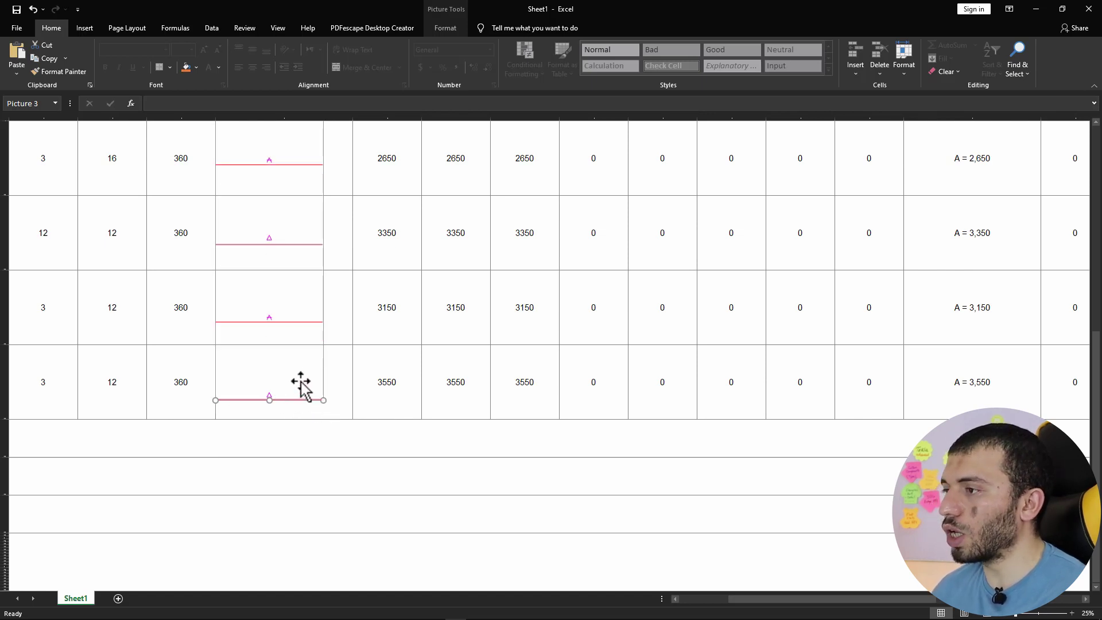
key("Right")
key("Right")
key("Right")
key("Right")
key("Right")
key("Right")
key("Right")
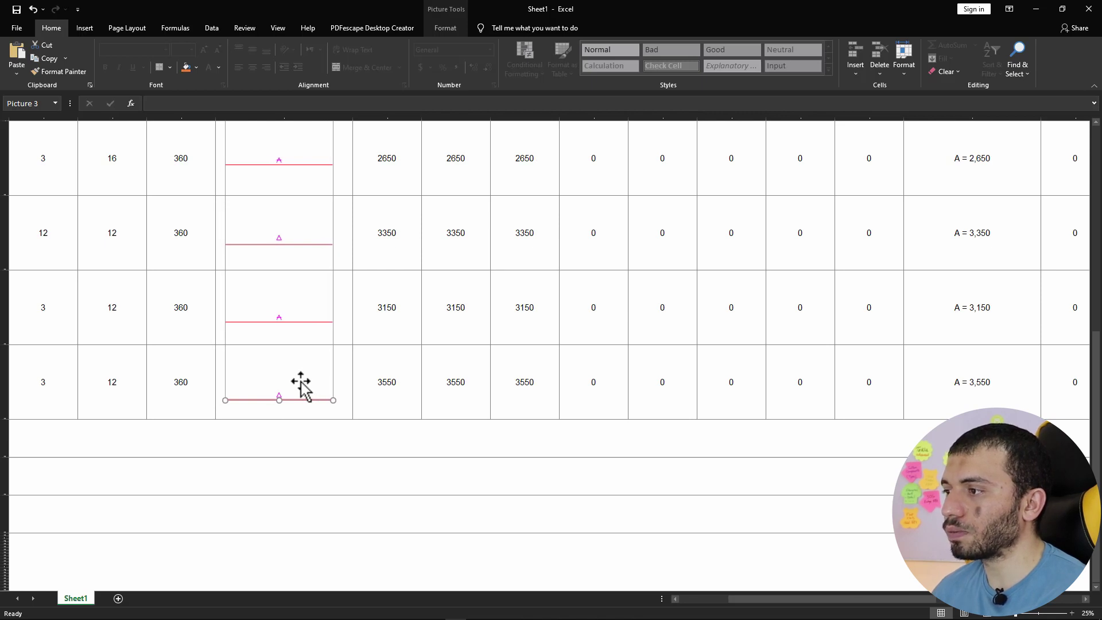
key("Right")
key("Right")
key("Right")
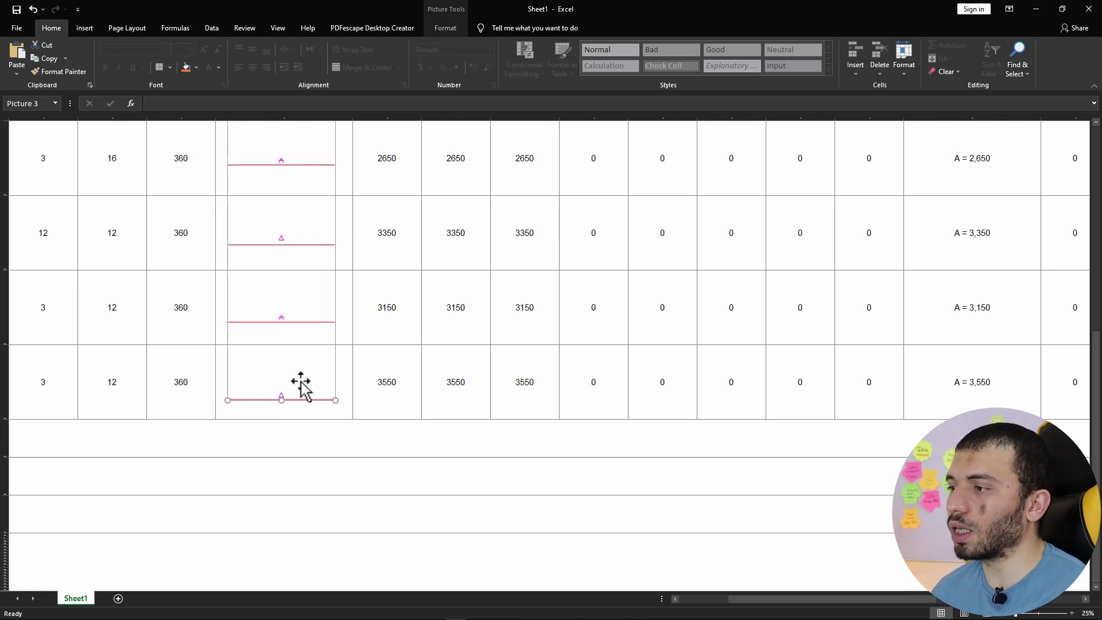
key("Right")
key("Right")
key("Right")
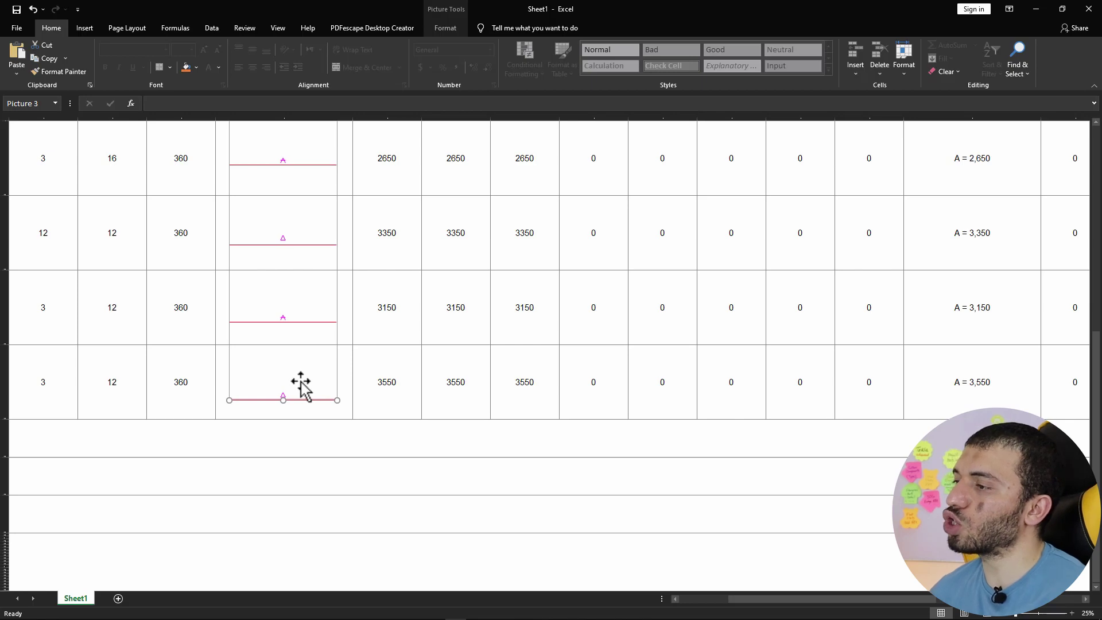
scroll(287, 370, "up", 10)
scroll(279, 363, "up", 2)
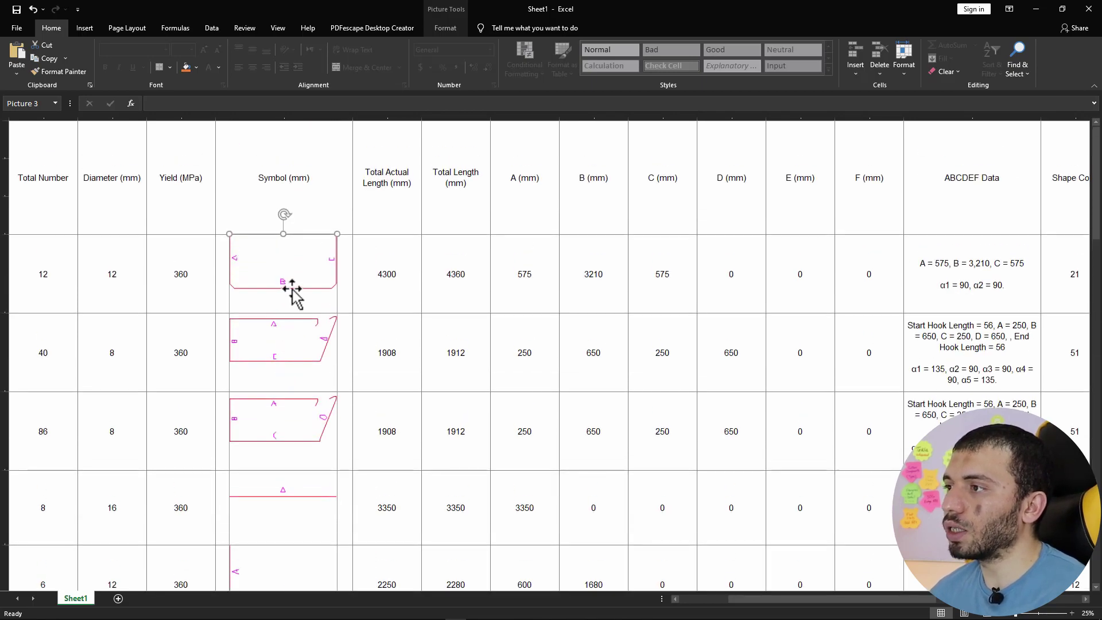
key("Down")
key("Down")
key("Down")
key("Down")
key("Down")
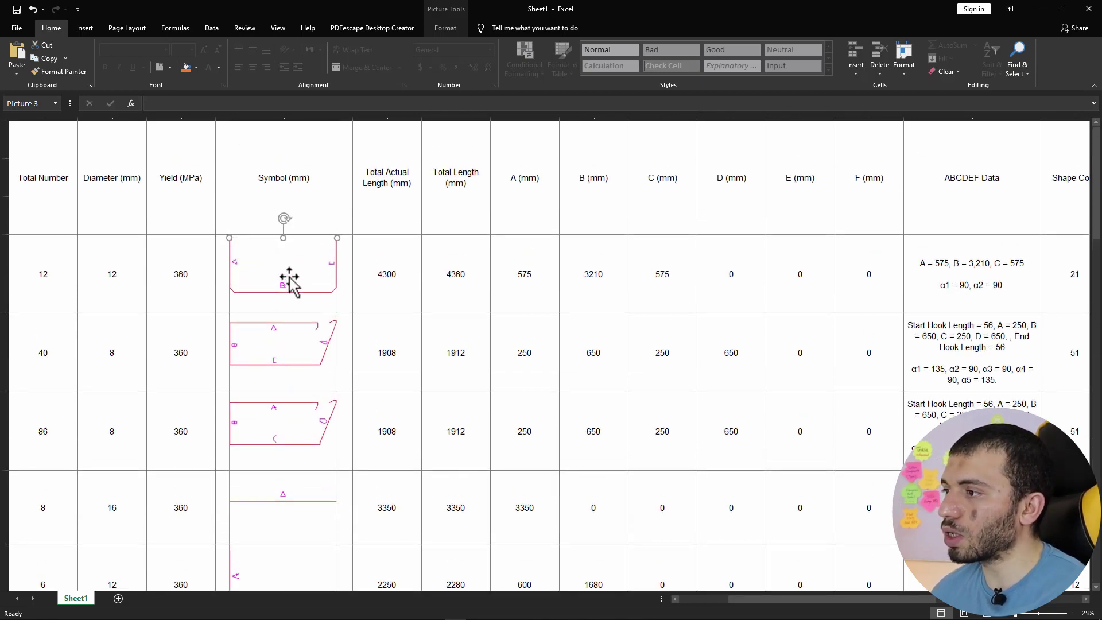
key("Down")
key("Down")
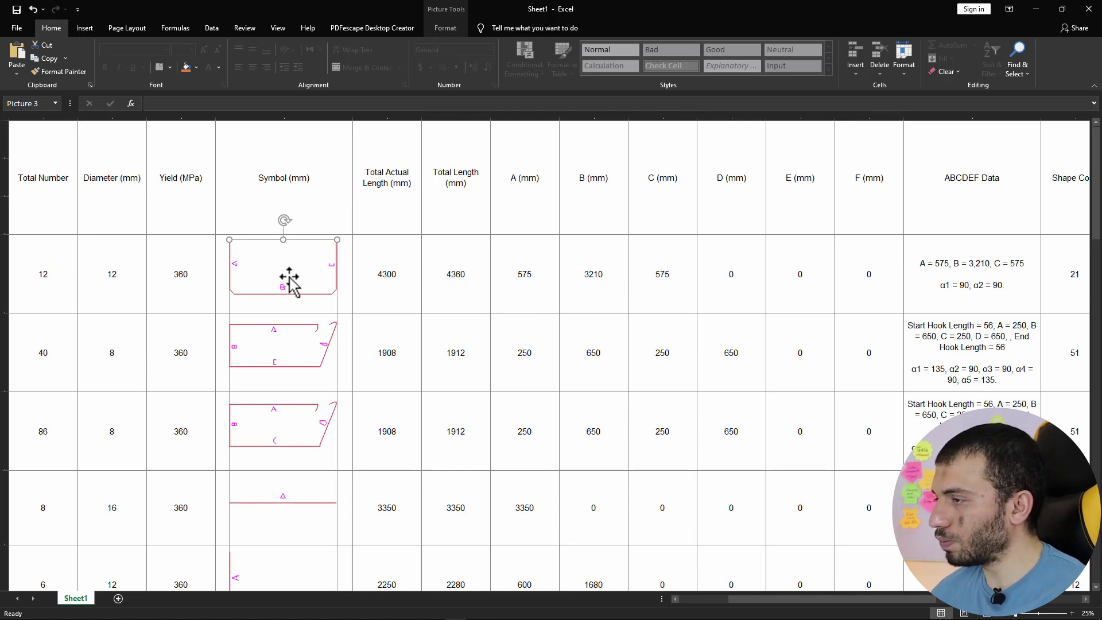
key("Down")
key("Down")
key("Down")
key("Down")
key("Down")
key("Down")
key("Down")
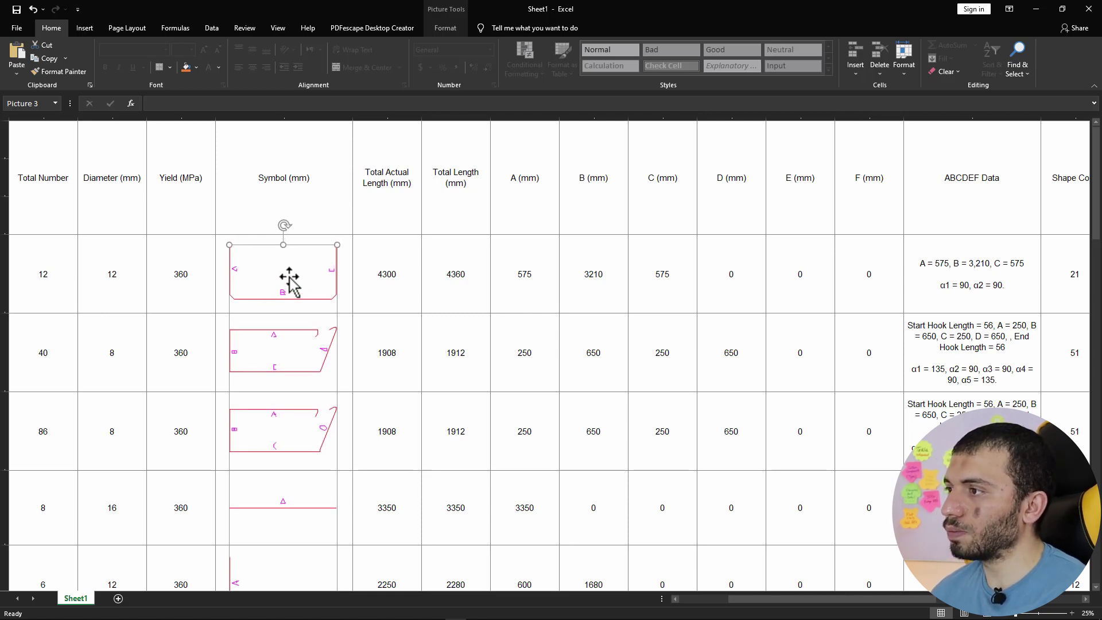
key("Down")
key("Down")
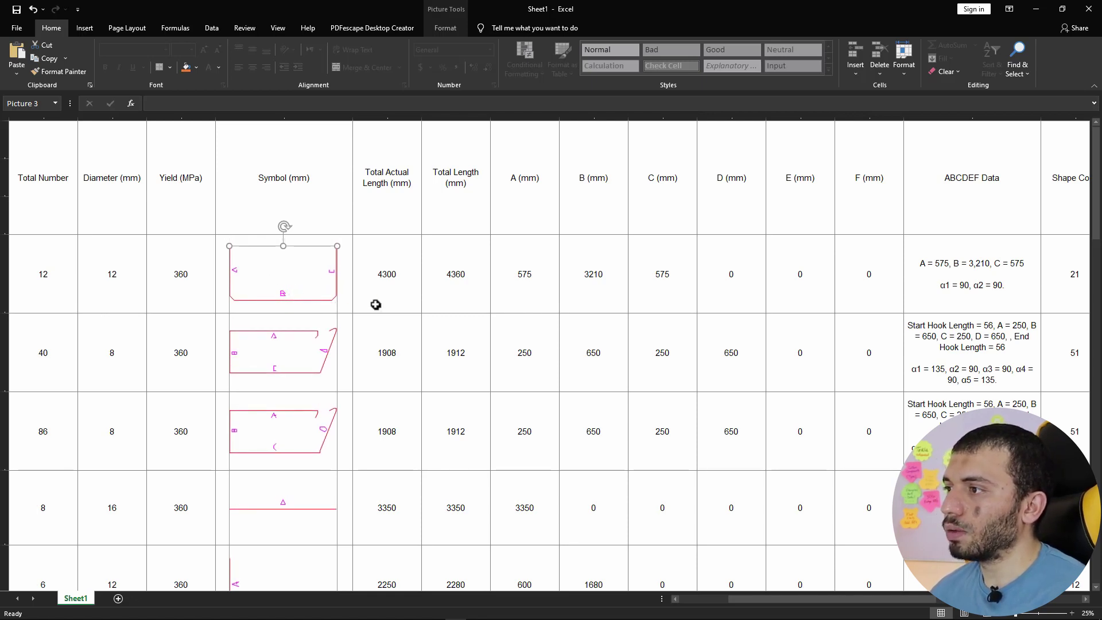
left_click(375, 305)
Step: Review the aligned symbols from cell G4, then bring up the workbook's Save As page
left_click(222, 275)
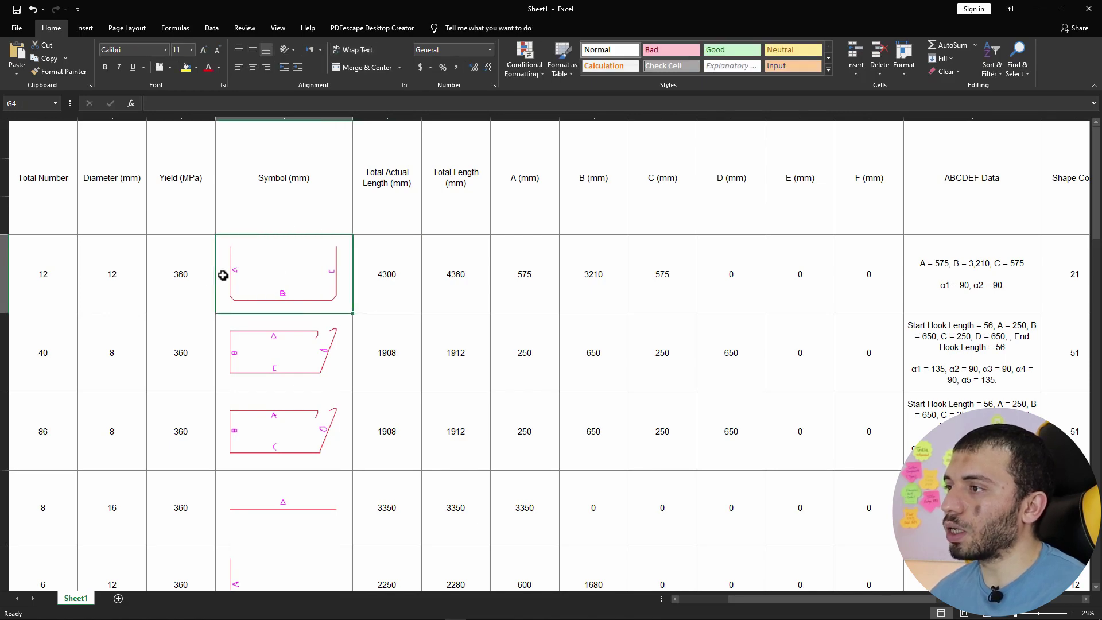
scroll(220, 276, "up", 1, "ctrl")
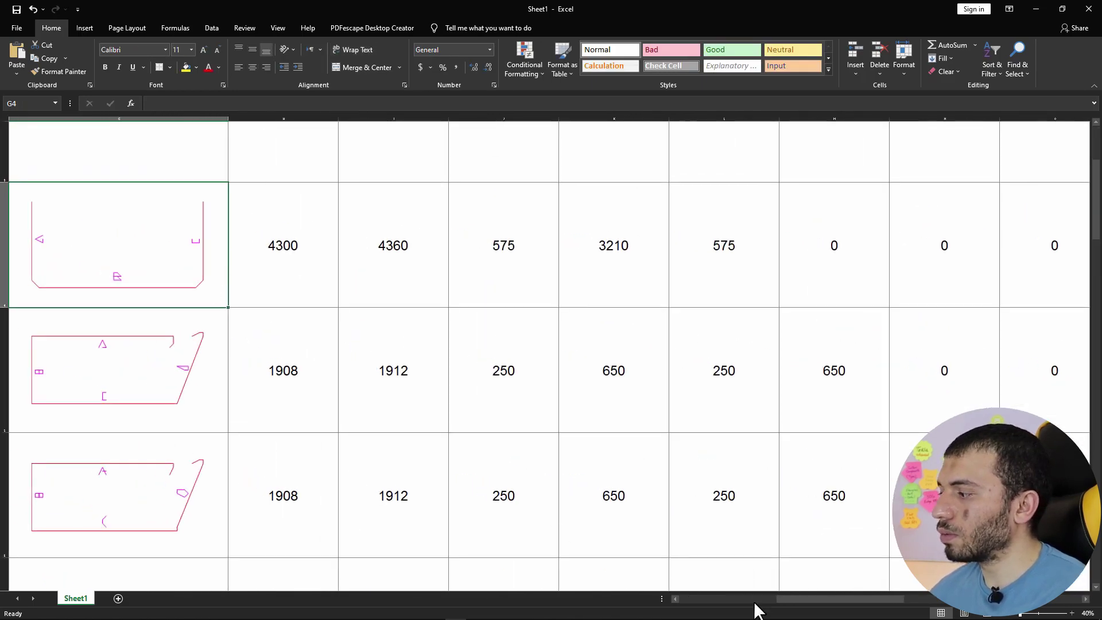
left_click_drag(787, 610, 770, 610)
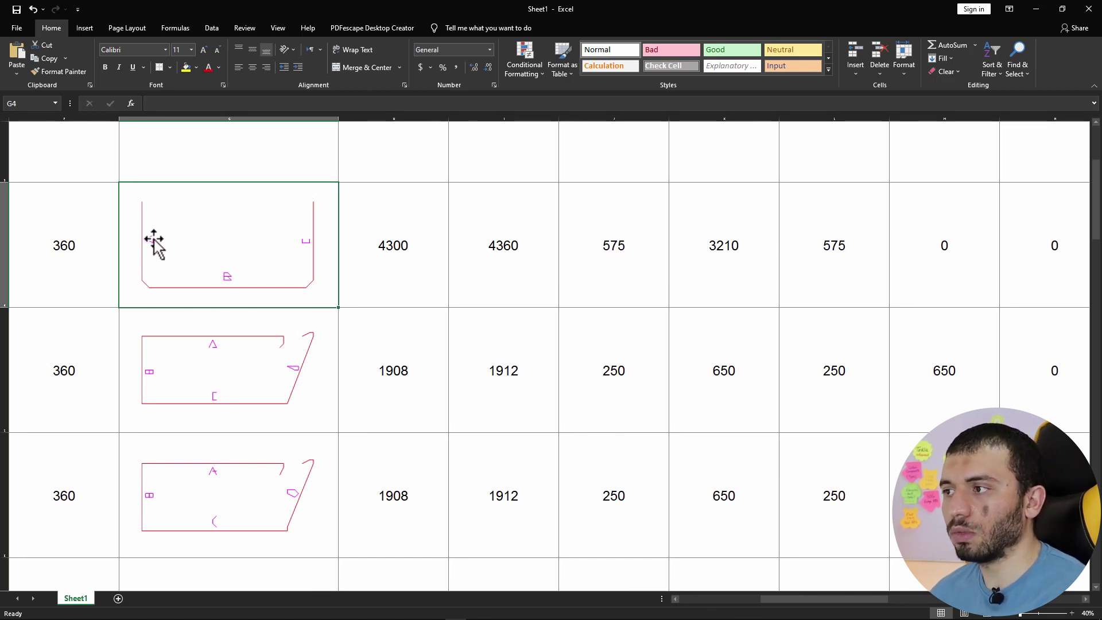
scroll(295, 253, "down", 2)
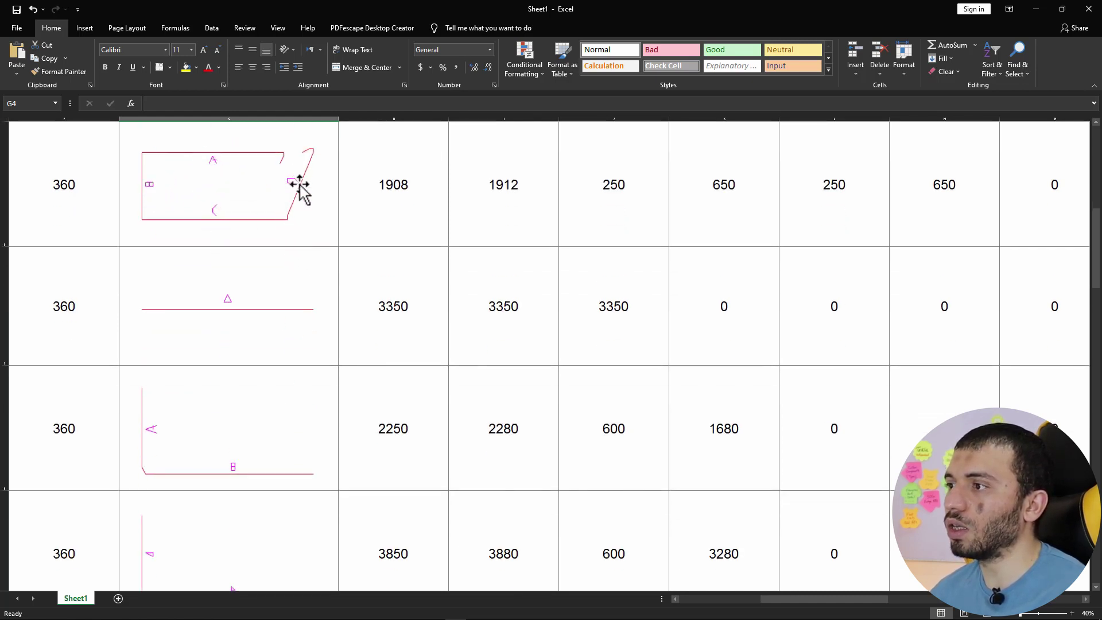
scroll(305, 209, "down", 3)
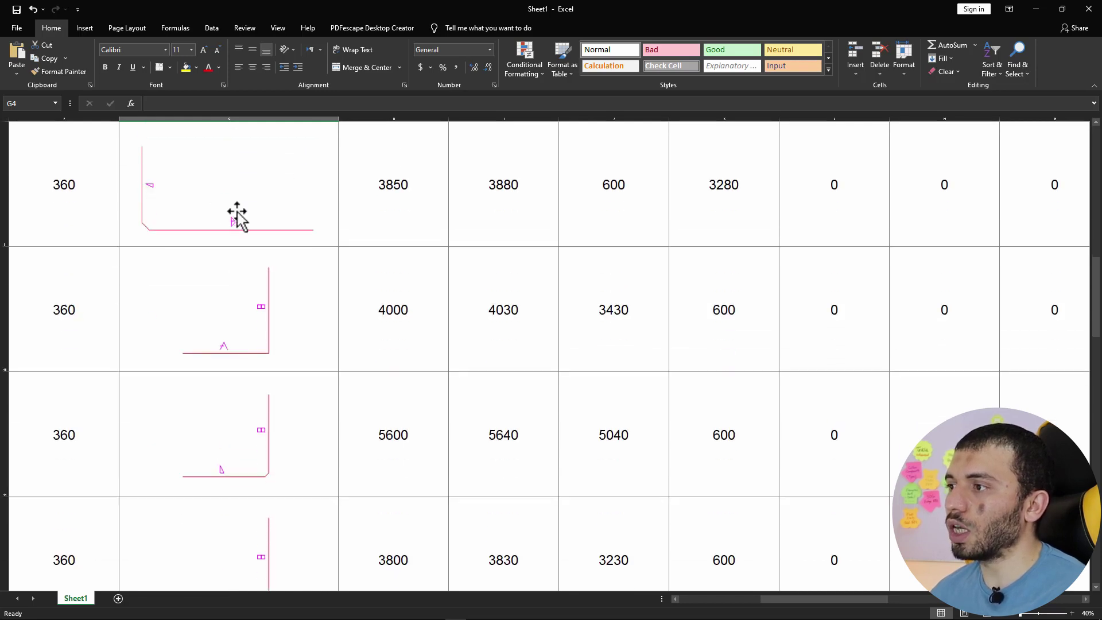
scroll(238, 305, "down", 1, "ctrl")
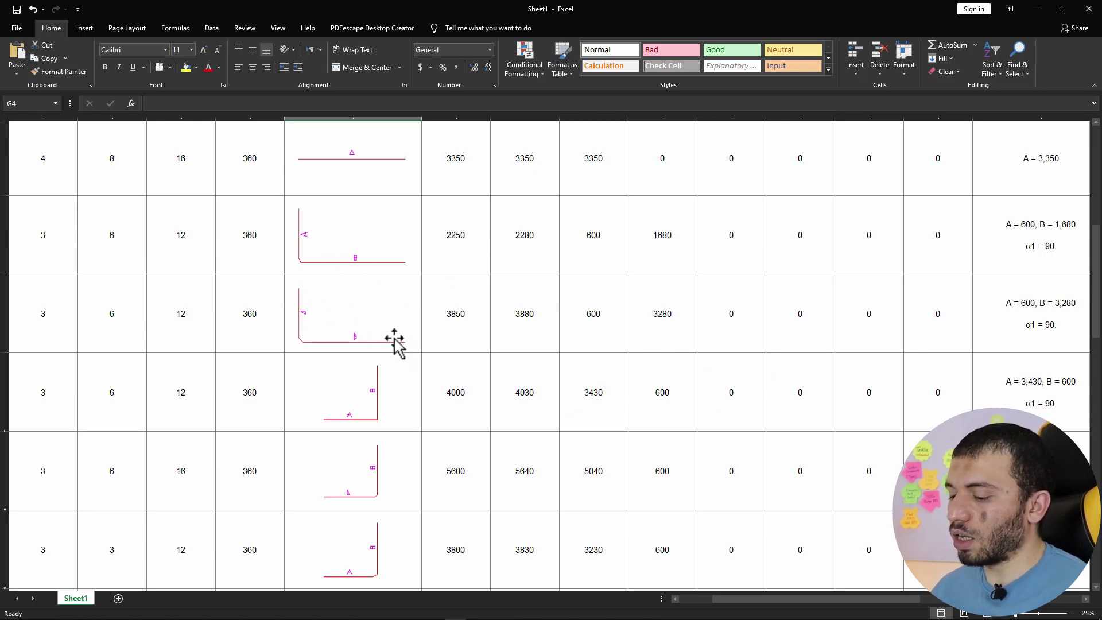
key("ctrl+s")
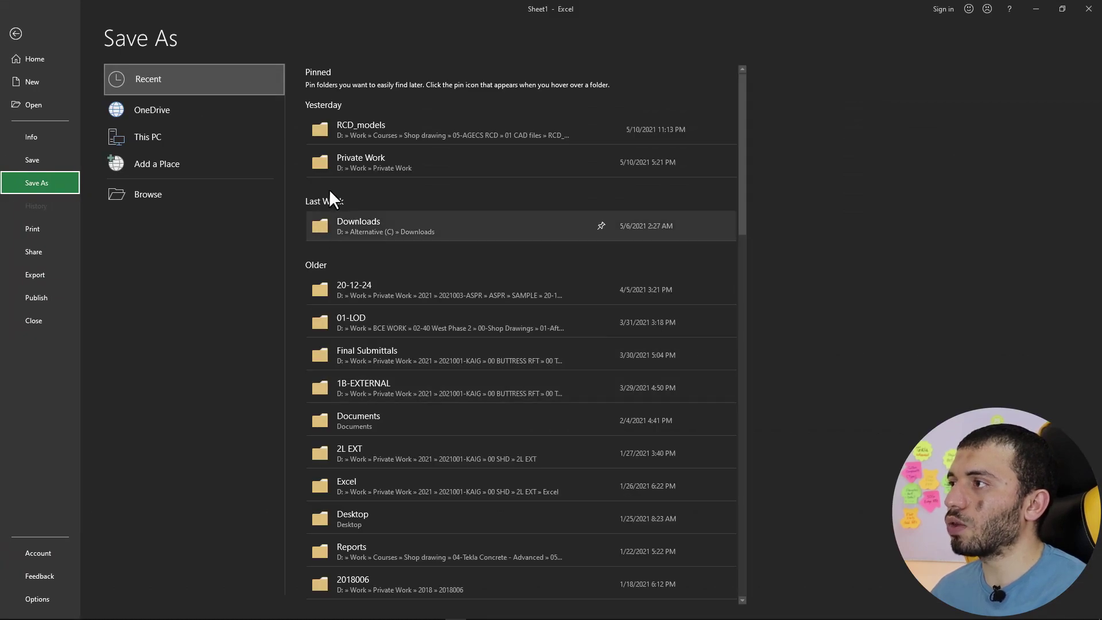
Step: Save the workbook as Sheet1.xlsx in the RCD_models folder
left_click(368, 142)
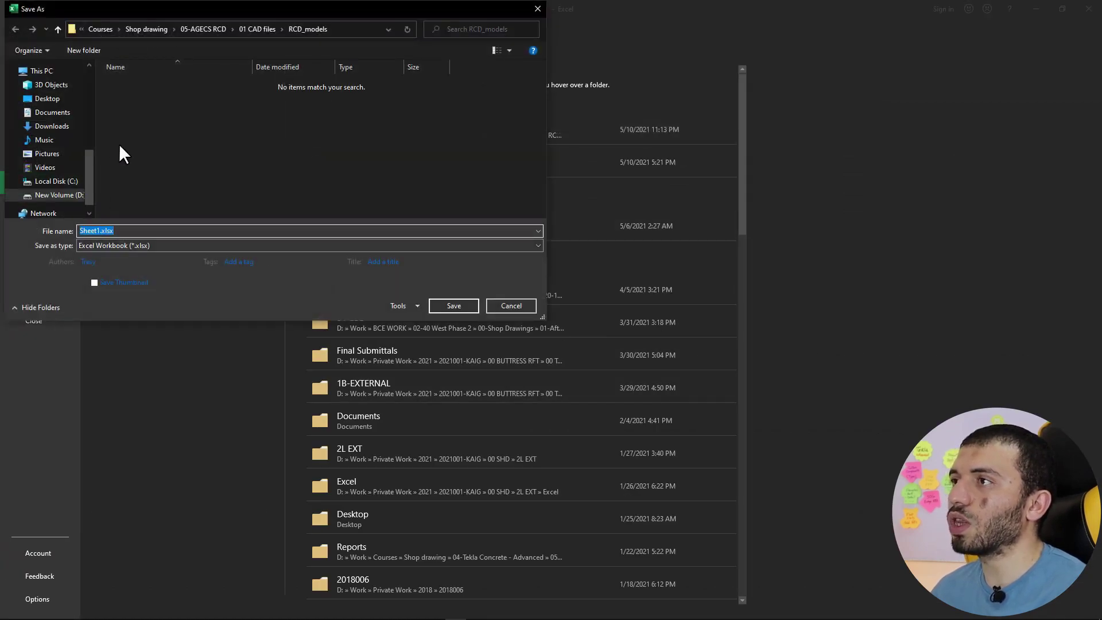
left_click(454, 305)
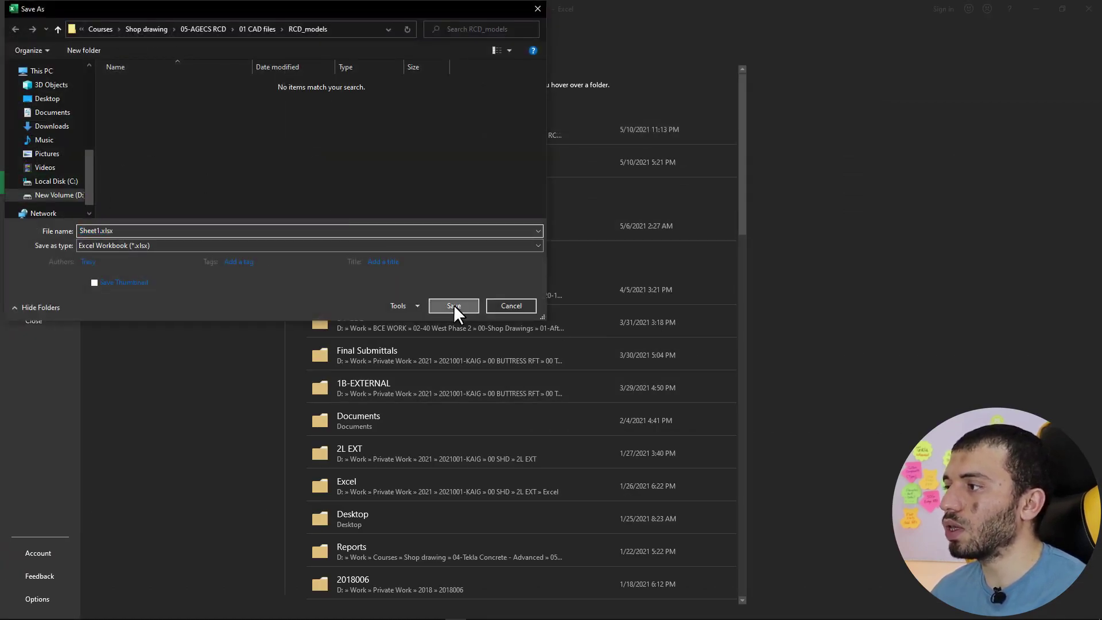